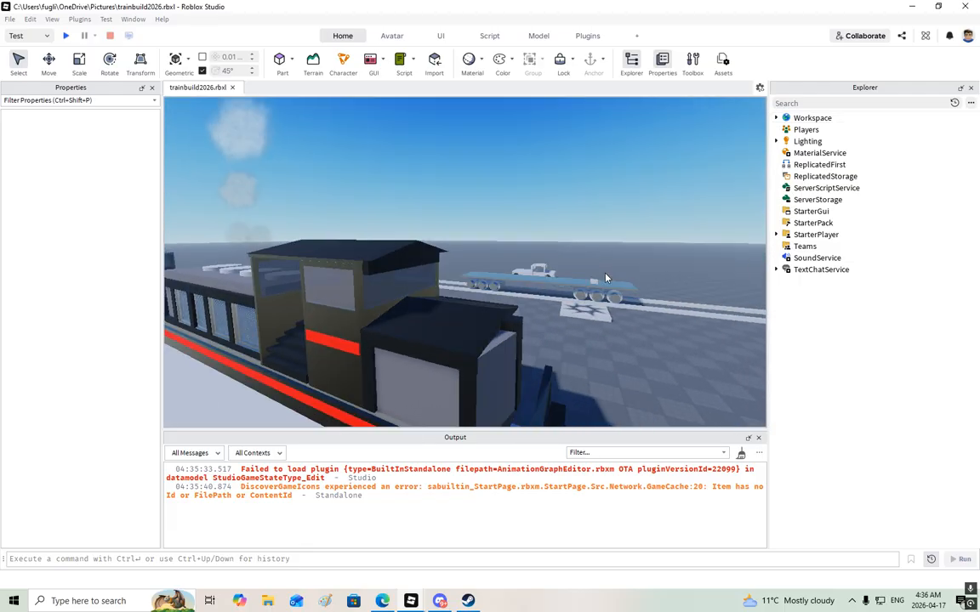
- Select the train model and inspect its flatbed, wheels and the seat block from several angles
key("w")
key("s")
left_click(475, 235)
right_click_drag(524, 258, 524, 258)
key("w")
key("s")
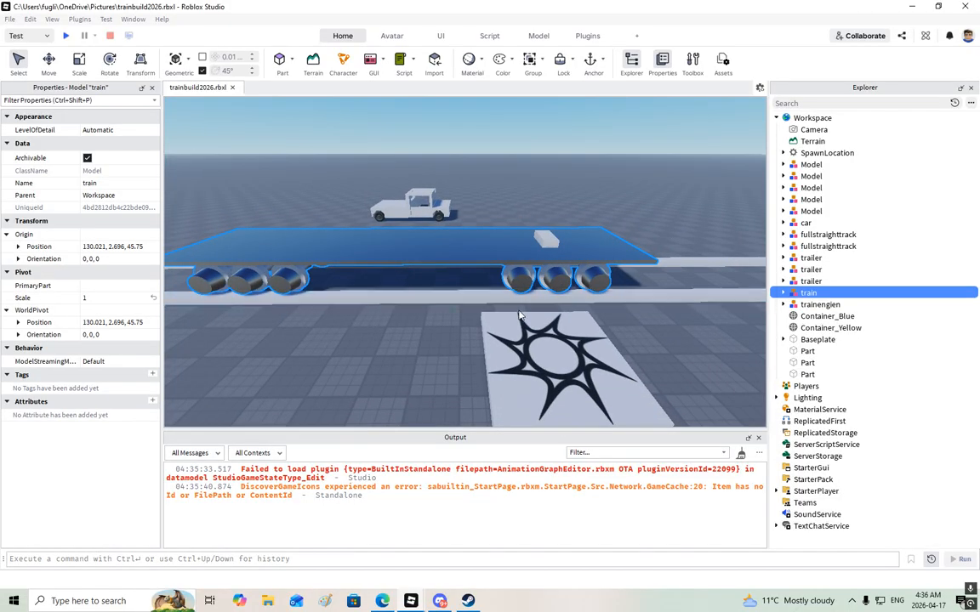
key("d")
key("w")
right_click_drag(523, 317, 523, 316)
key("s")
key("s")
right_click_drag(495, 249, 486, 248)
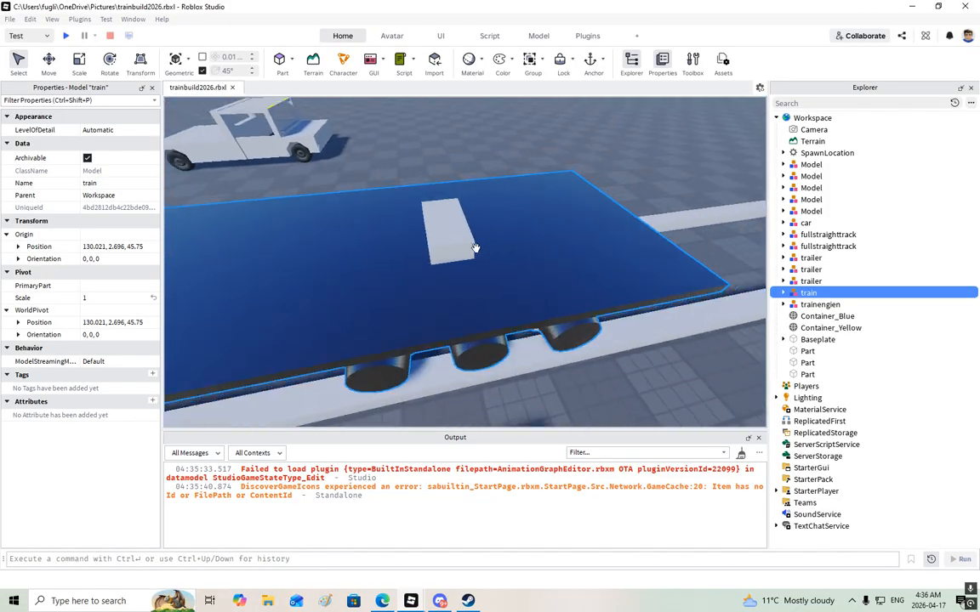
right_click_drag(433, 221, 438, 234)
key("s")
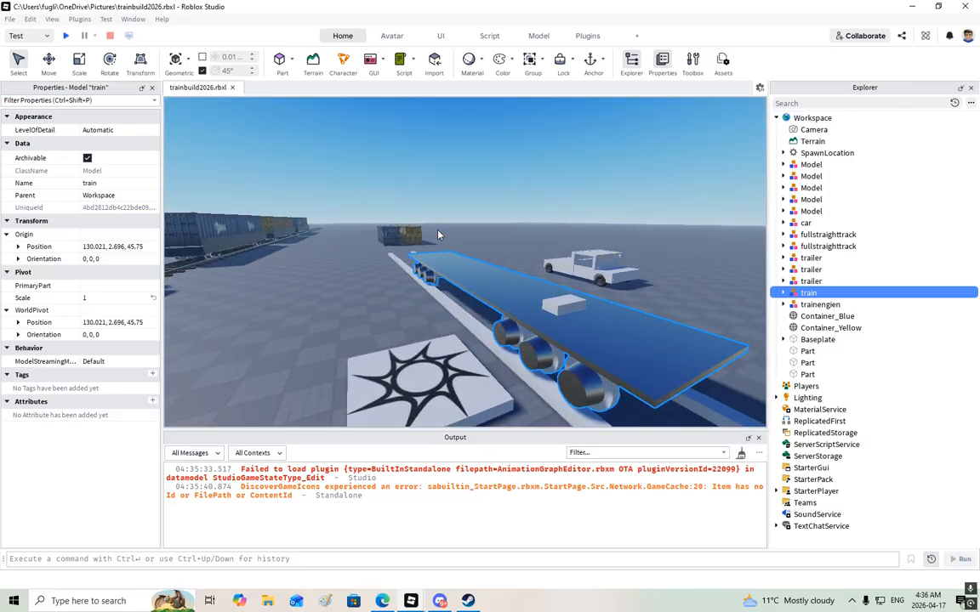
key("f")
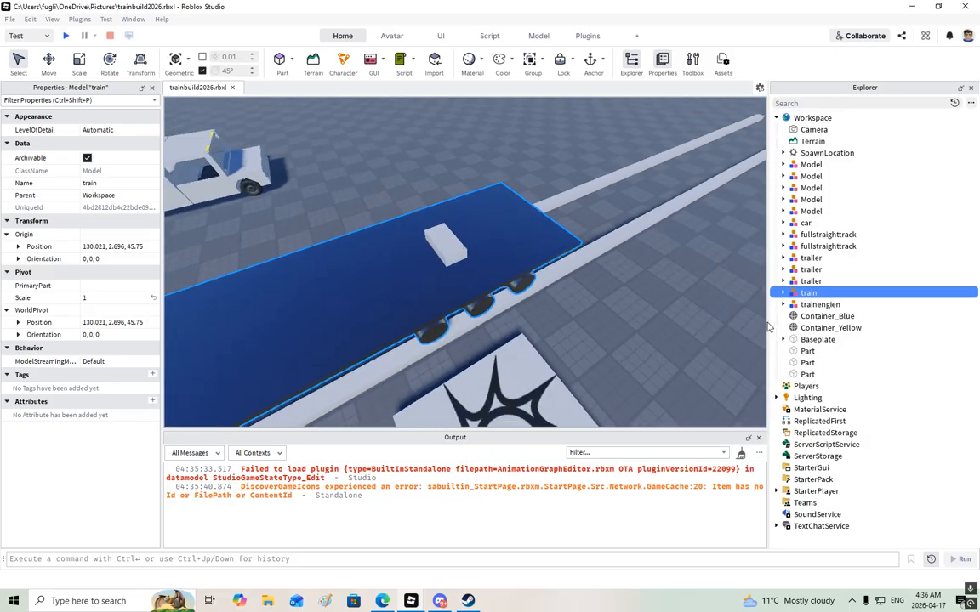
- Add a ProximityPrompt to the VehicleSeat inside the train model
double_click(799, 293)
left_click(818, 305)
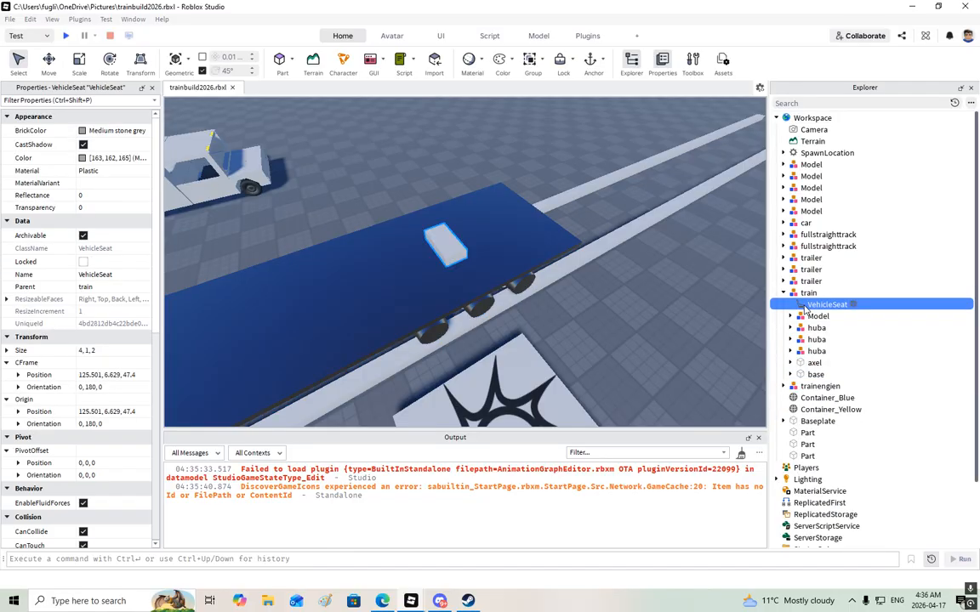
right_click(817, 310)
mouse_move(842, 437)
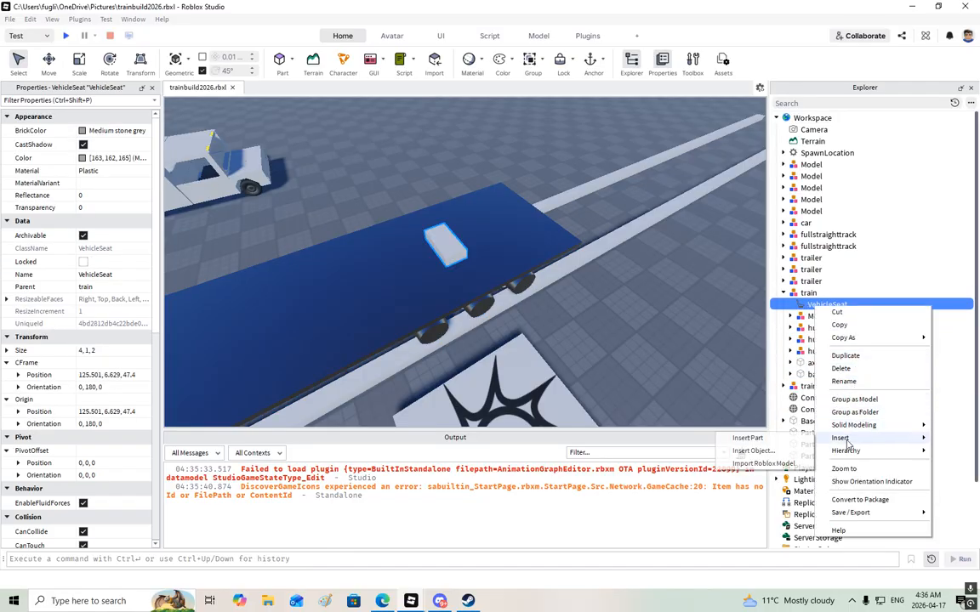
left_click(753, 451)
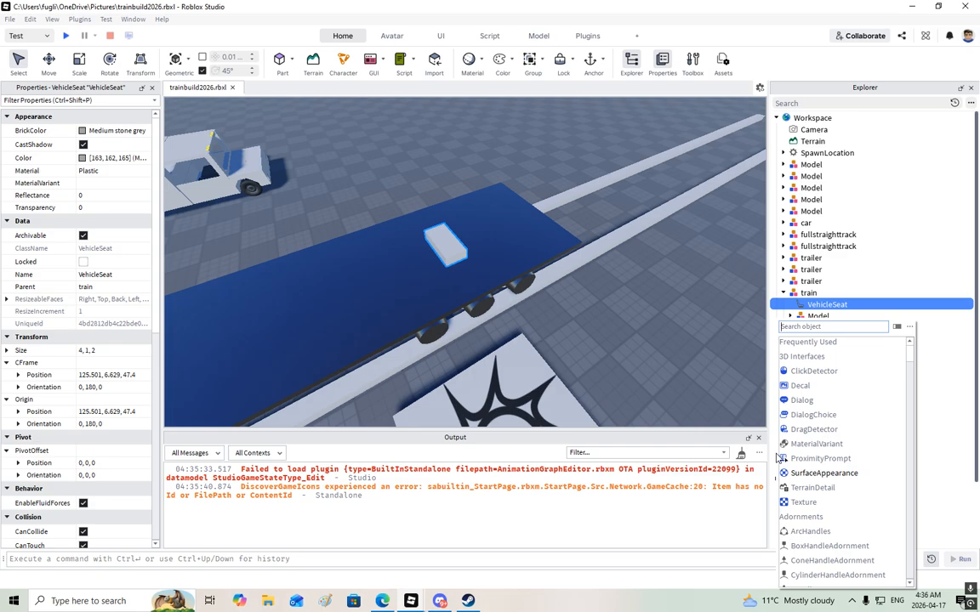
type("prom")
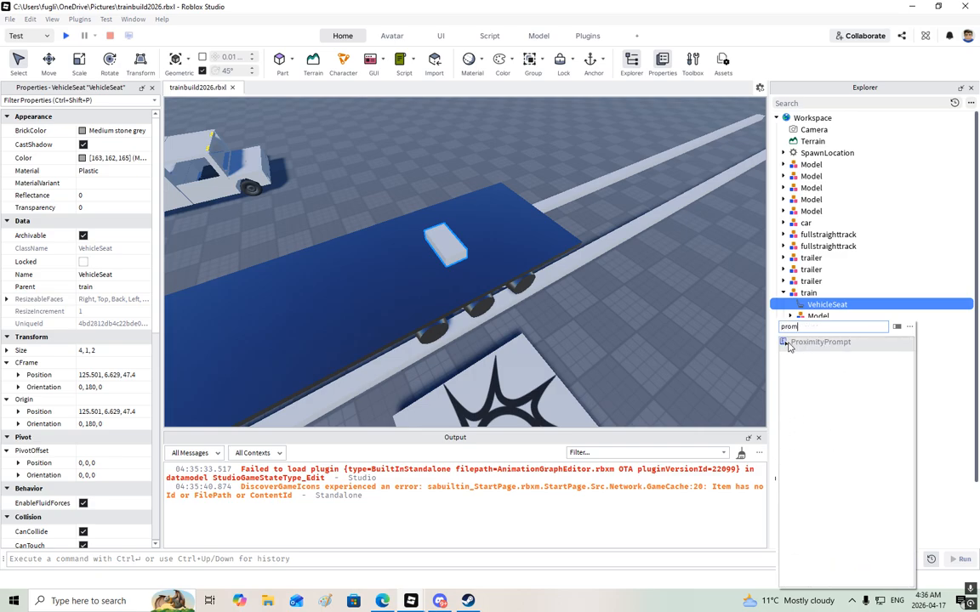
left_click(803, 342)
- Add a Script to the train's VehicleSeat
right_click(810, 306)
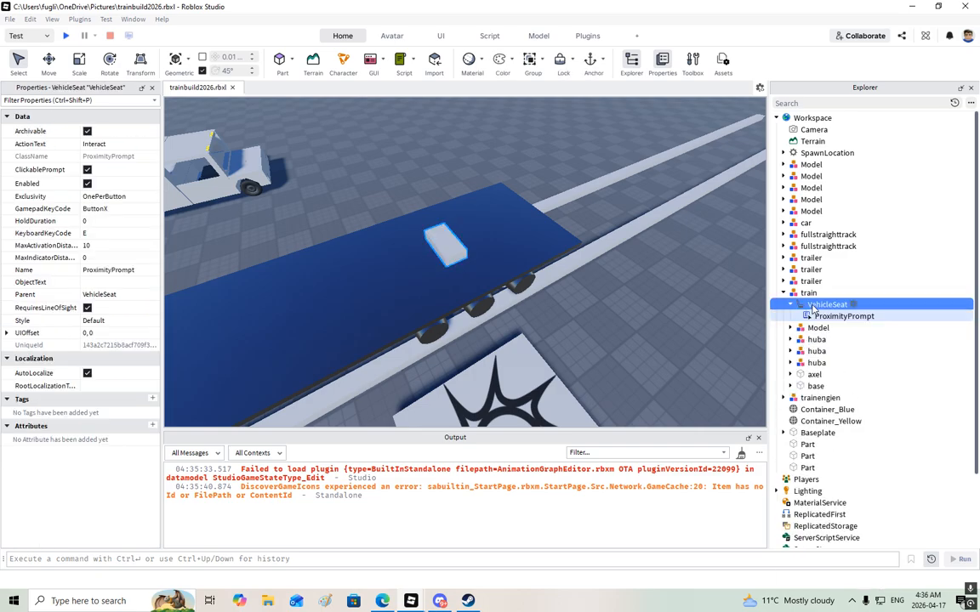
mouse_move(838, 436)
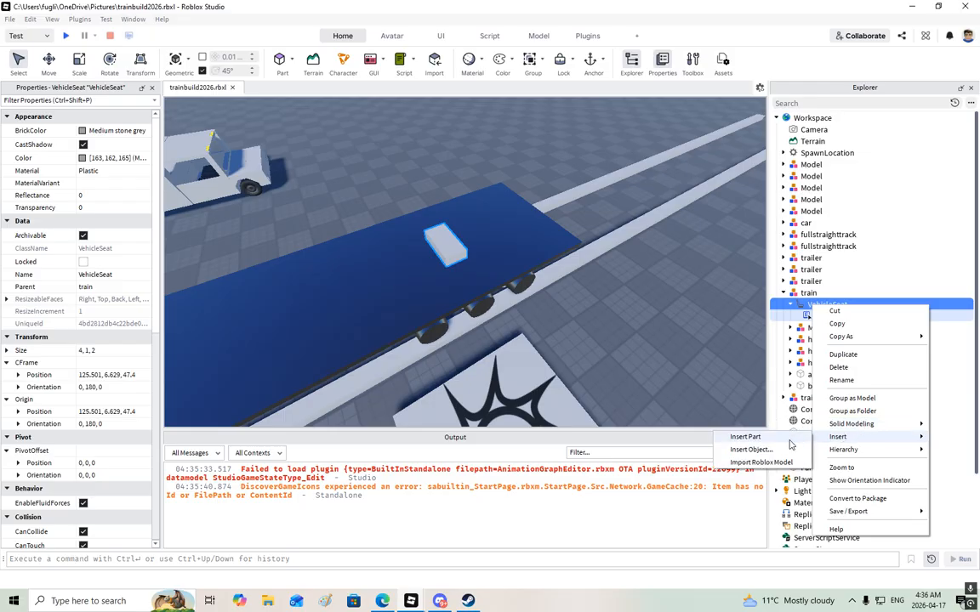
left_click(772, 451)
type("scr")
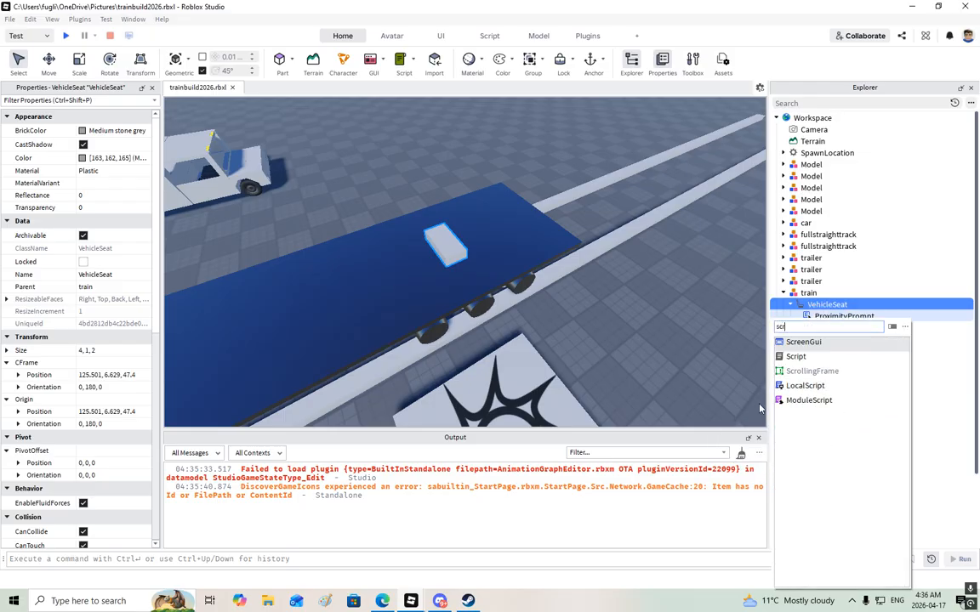
left_click(796, 357)
- Add a ScreenGui to the train's VehicleSeat
right_click(815, 306)
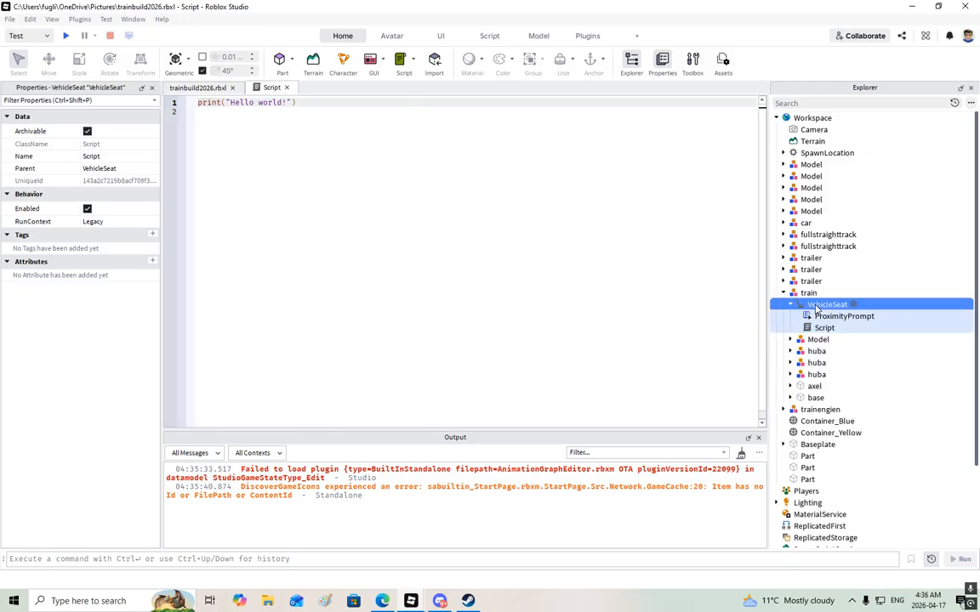
mouse_move(841, 437)
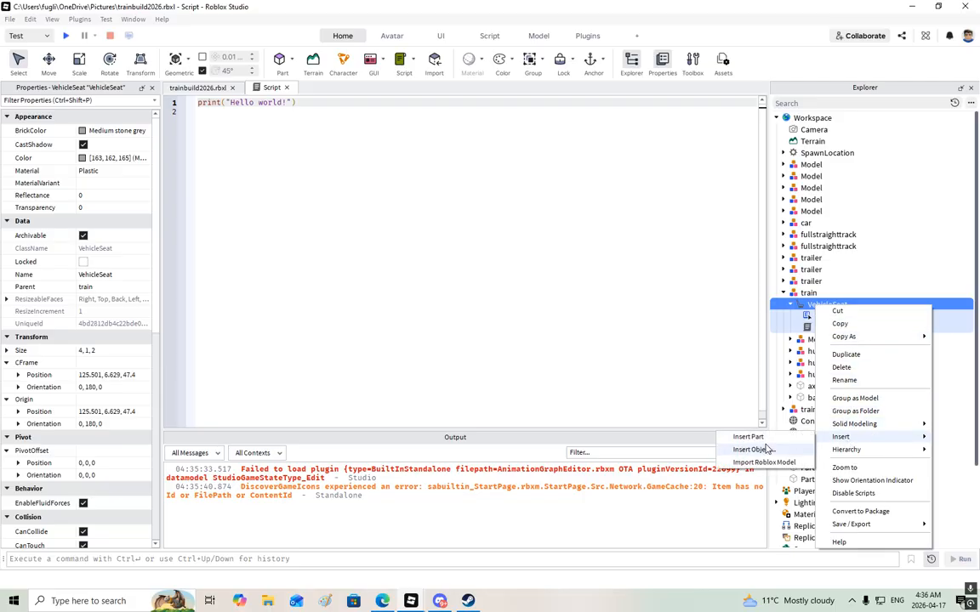
left_click(762, 450)
type("scree")
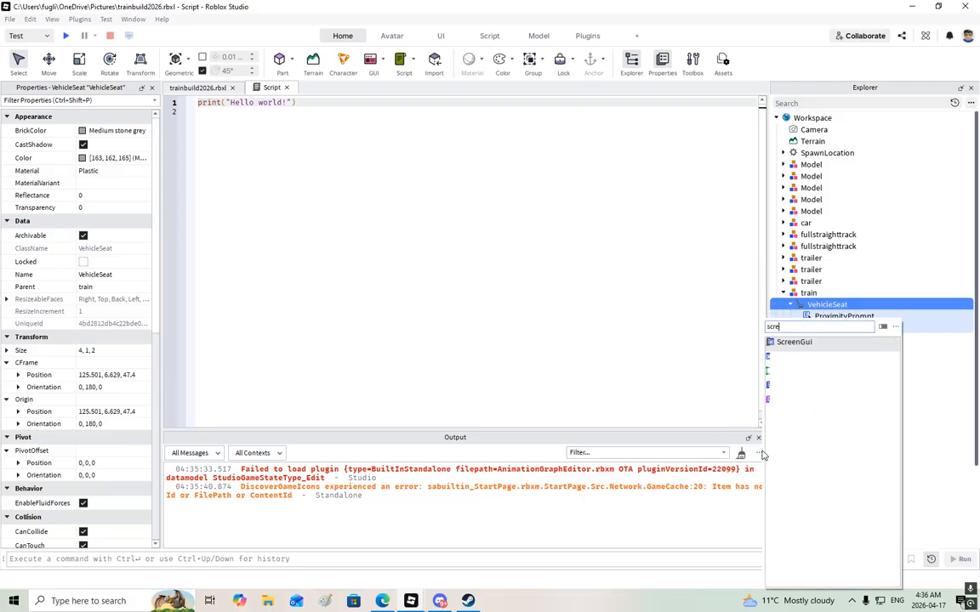
left_click(795, 342)
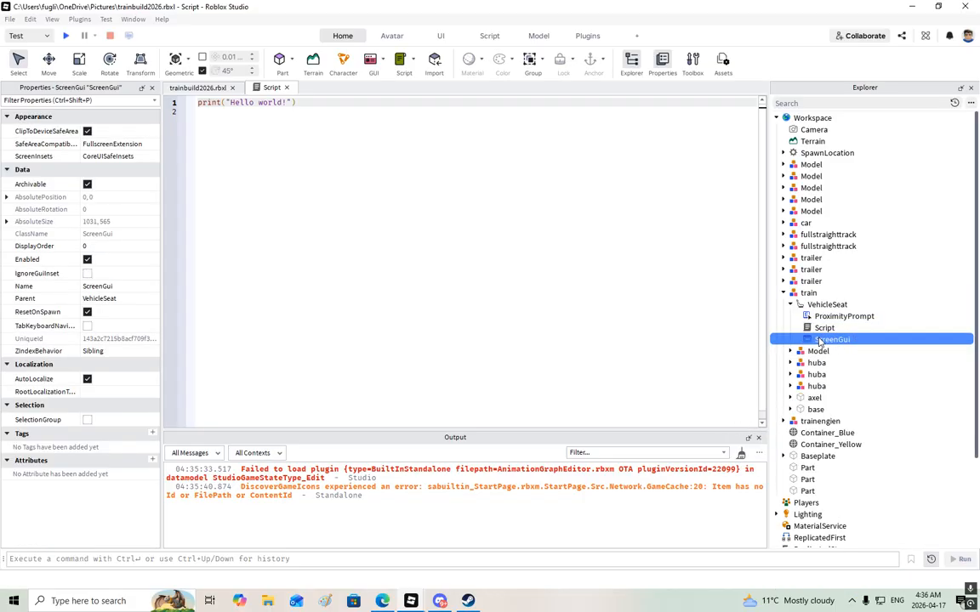
- Add a LocalScript inside the VehicleSeat's ScreenGui
right_click(820, 342)
mouse_move(833, 458)
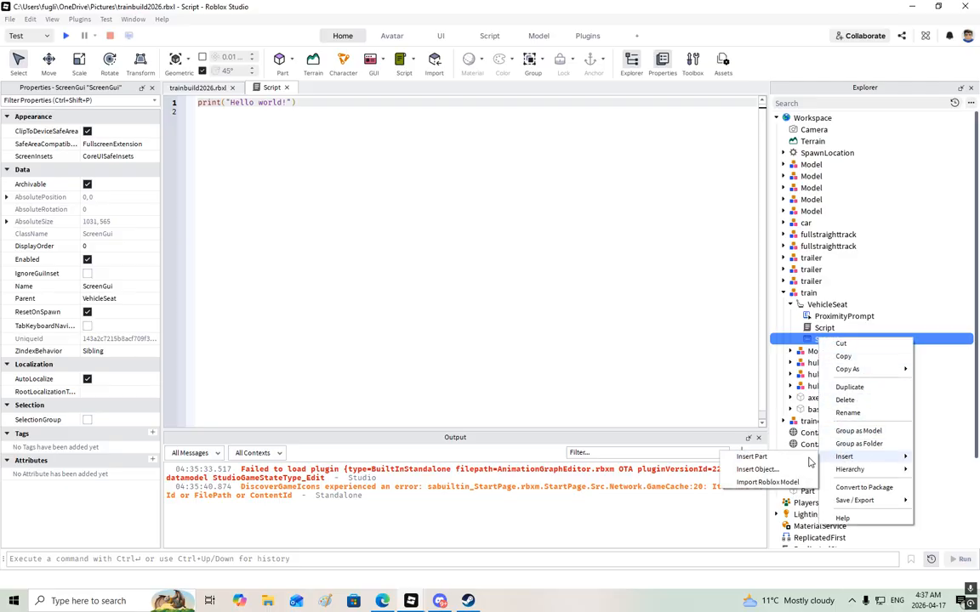
left_click(765, 469)
type("local")
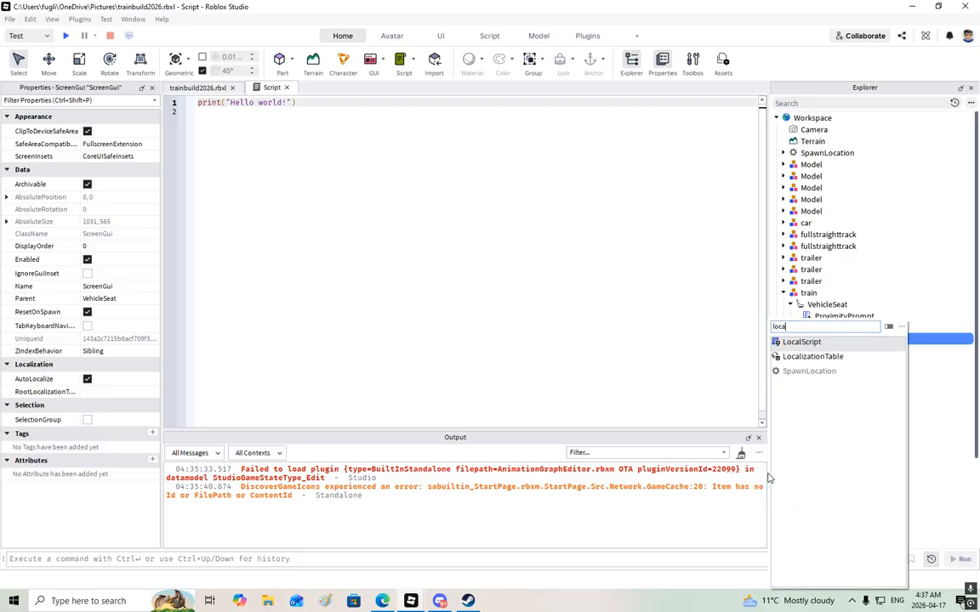
left_click(800, 341)
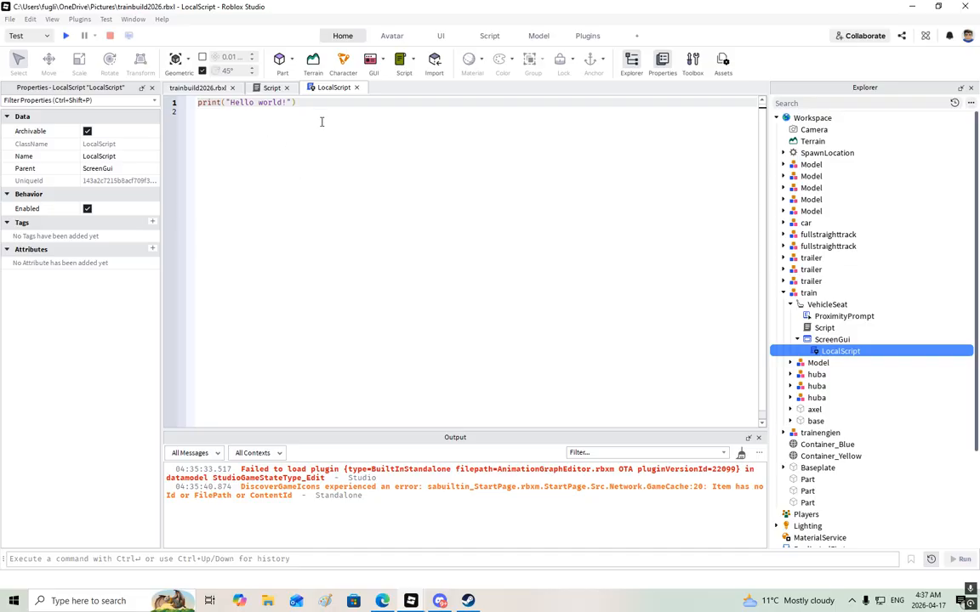
- Remove the default print line from the LocalScript and leave blank lines in its place
left_click_drag(326, 107, 176, 106)
key("BackSpace")
key("Return")
key("Return")
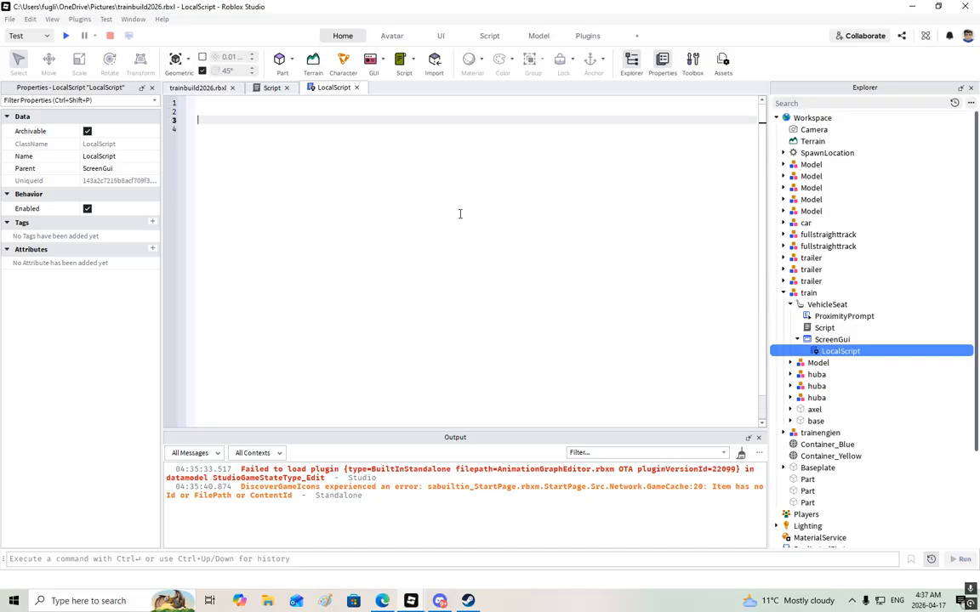
- Return to the 3D scene and look over the car, the locomotive and the flatbed train with its seat
left_click(197, 88)
right_click_drag(461, 212, 462, 212)
key("w")
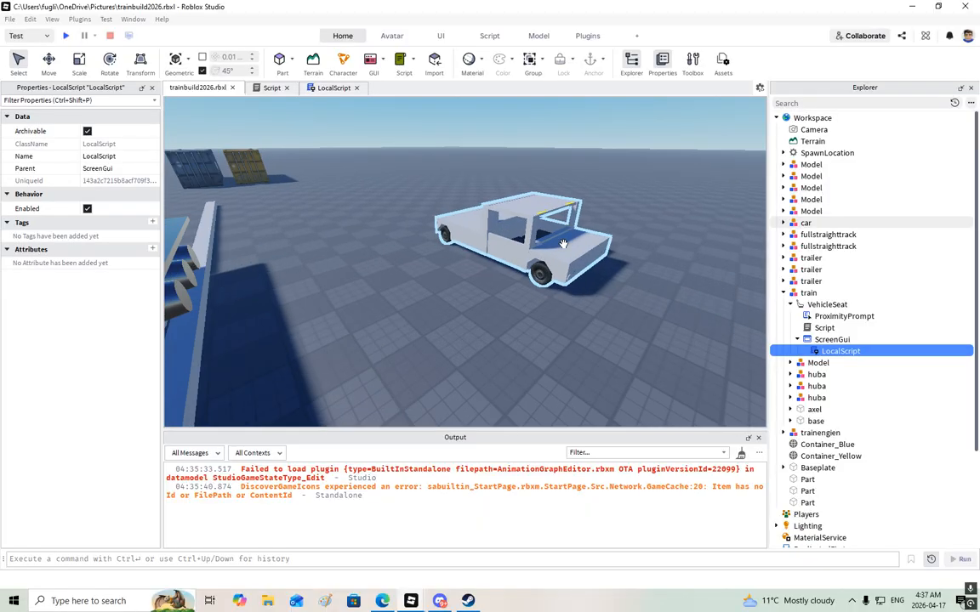
right_click_drag(464, 257, 413, 248)
key("w")
key("s")
key("w")
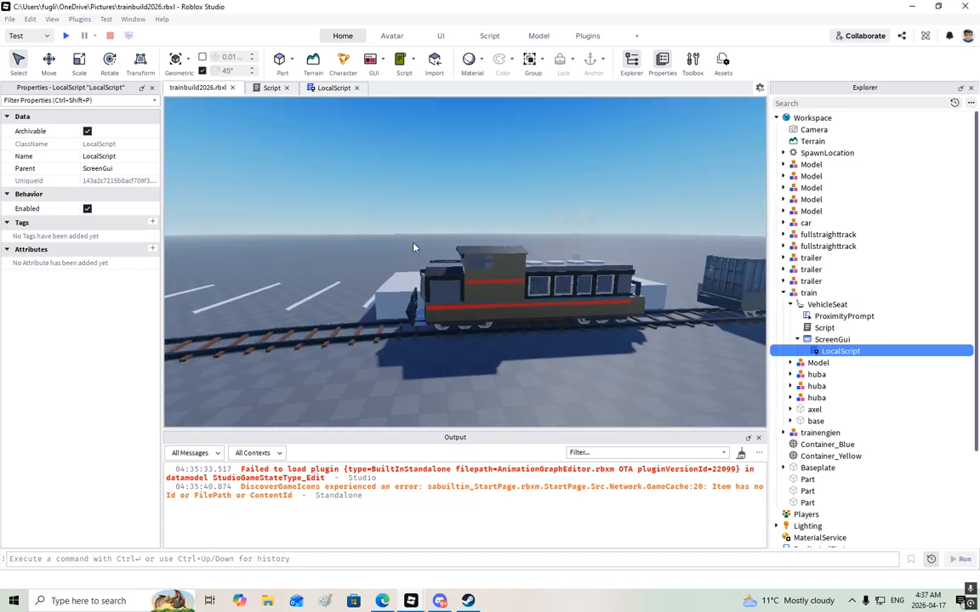
key("w")
right_click_drag(495, 313, 521, 305)
key("w")
key("a")
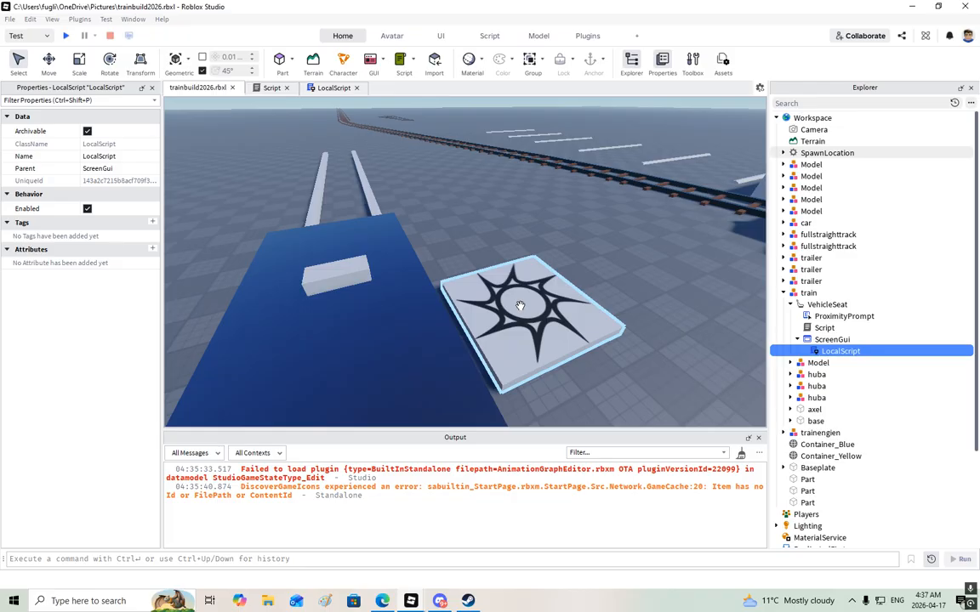
right_click_drag(506, 270, 504, 268)
key("w")
key("a")
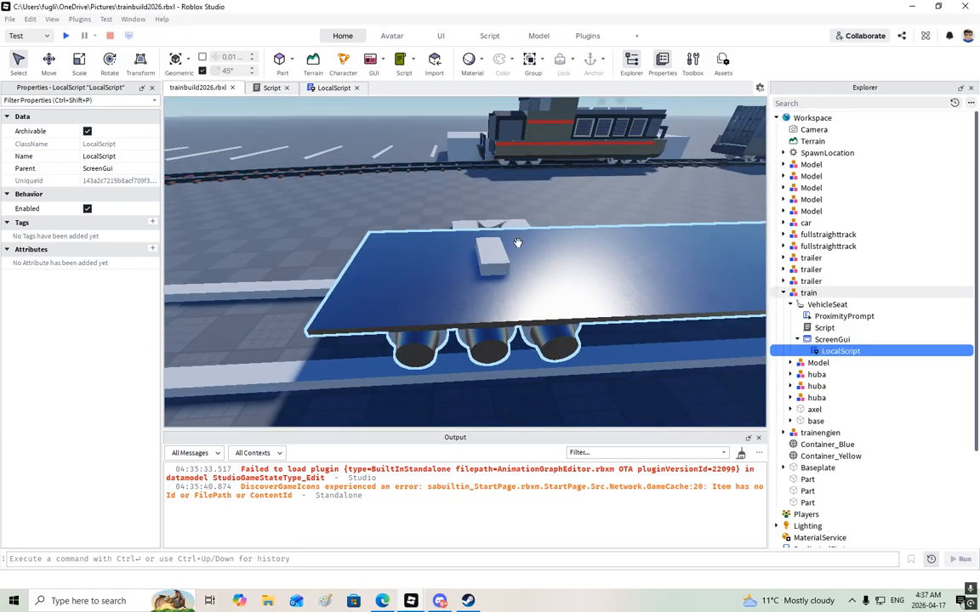
- Add a RemoteEvent to the train's VehicleSeat
left_click(817, 304)
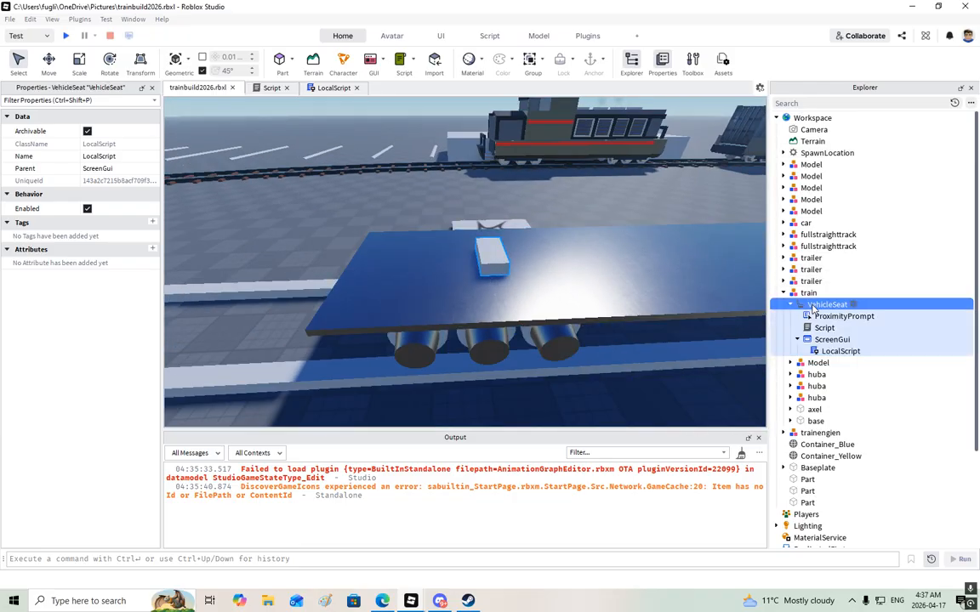
right_click(813, 307)
mouse_move(841, 436)
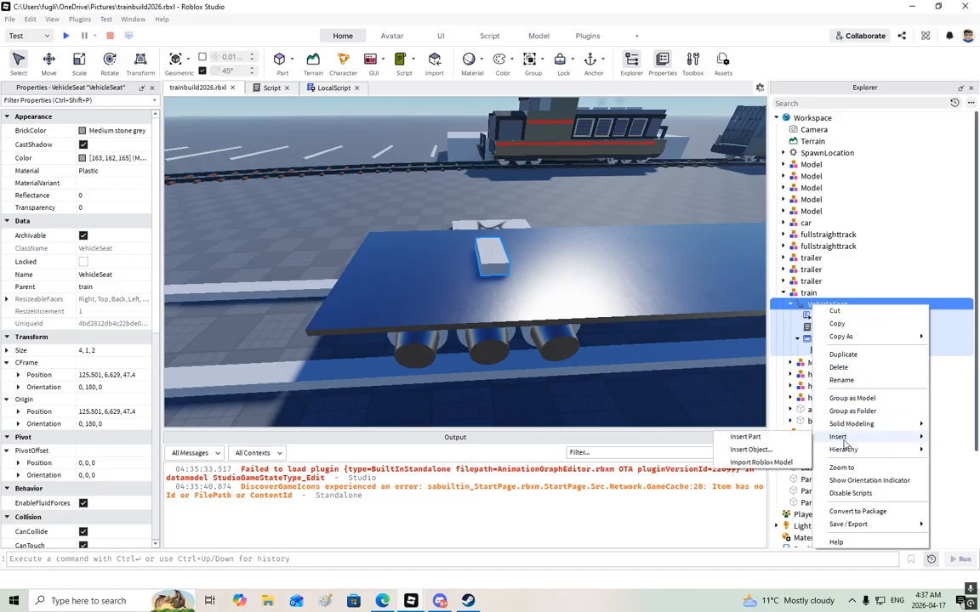
left_click(750, 449)
type("remo")
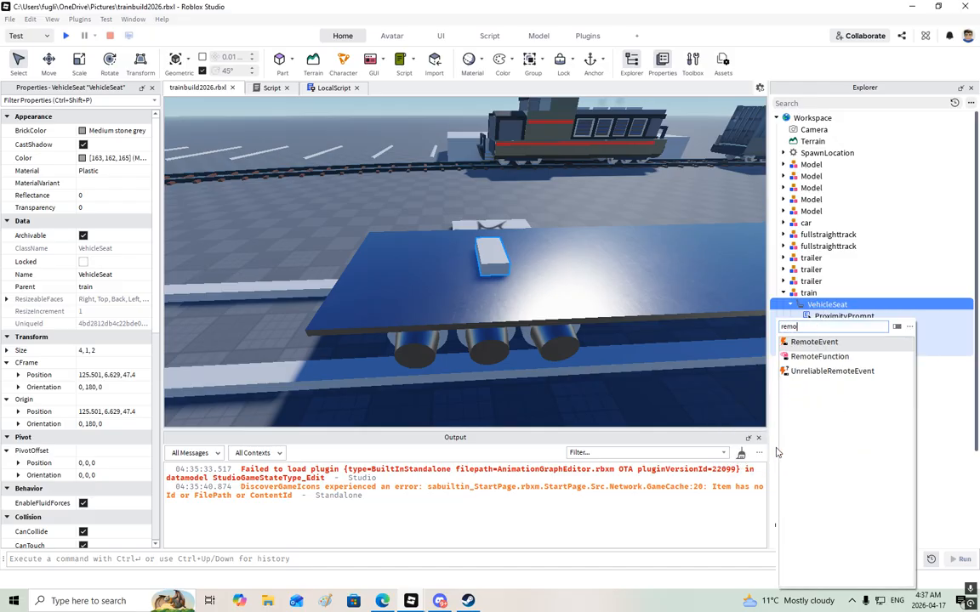
left_click(813, 342)
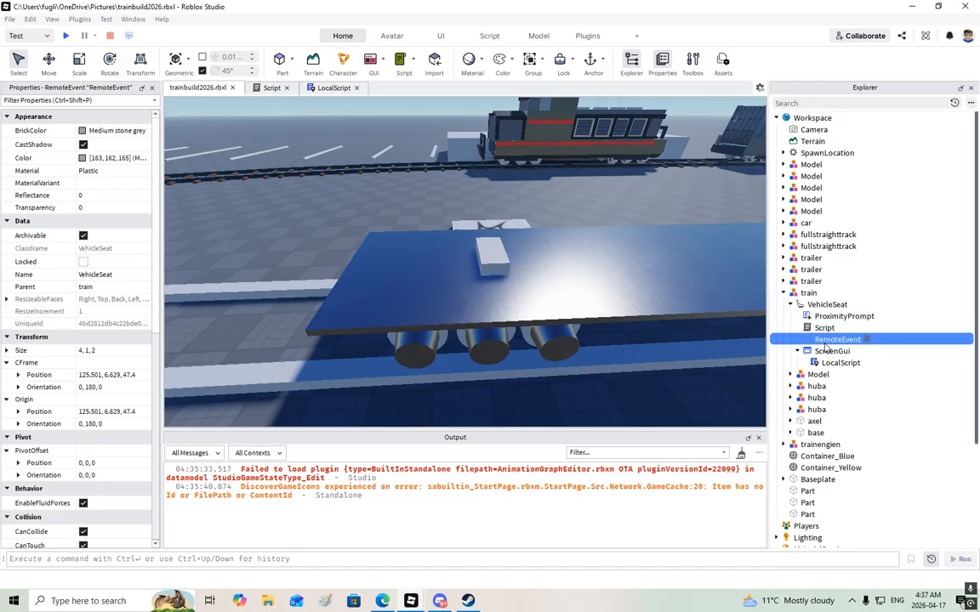
- Add an ObjectValue inside the VehicleSeat's ScreenGui and name it action
left_click(826, 352)
right_click(827, 354)
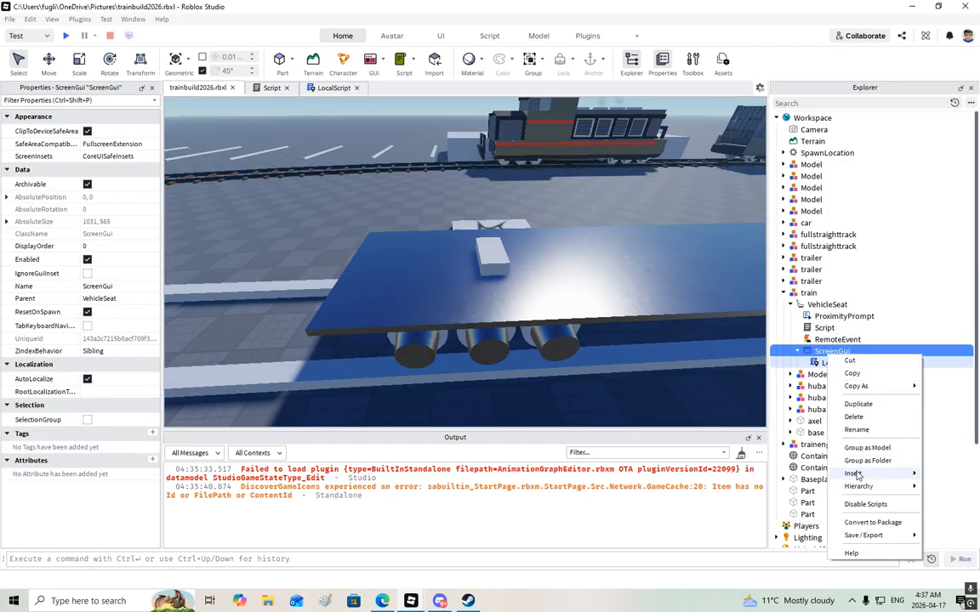
mouse_move(853, 473)
left_click(776, 486)
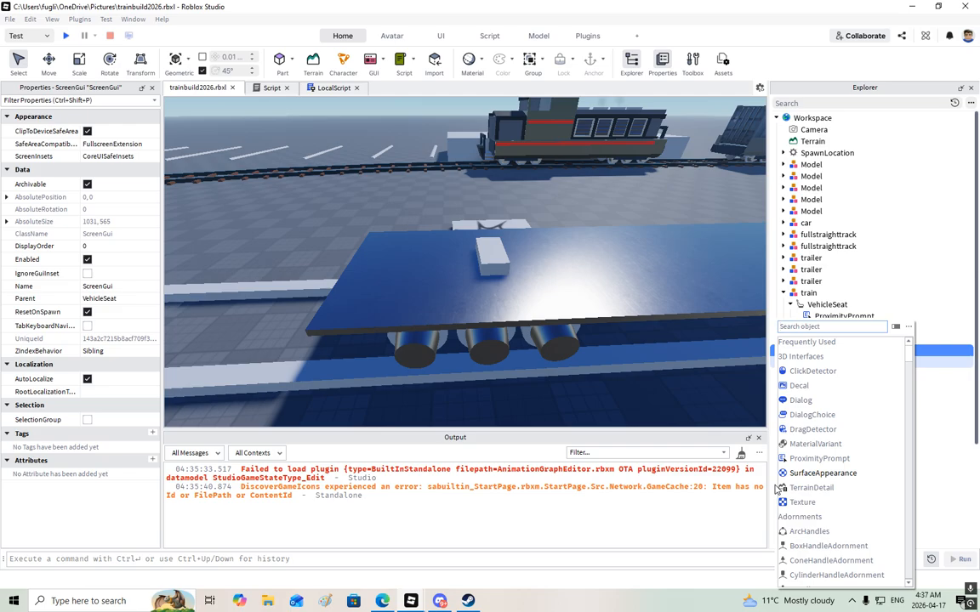
type("obj")
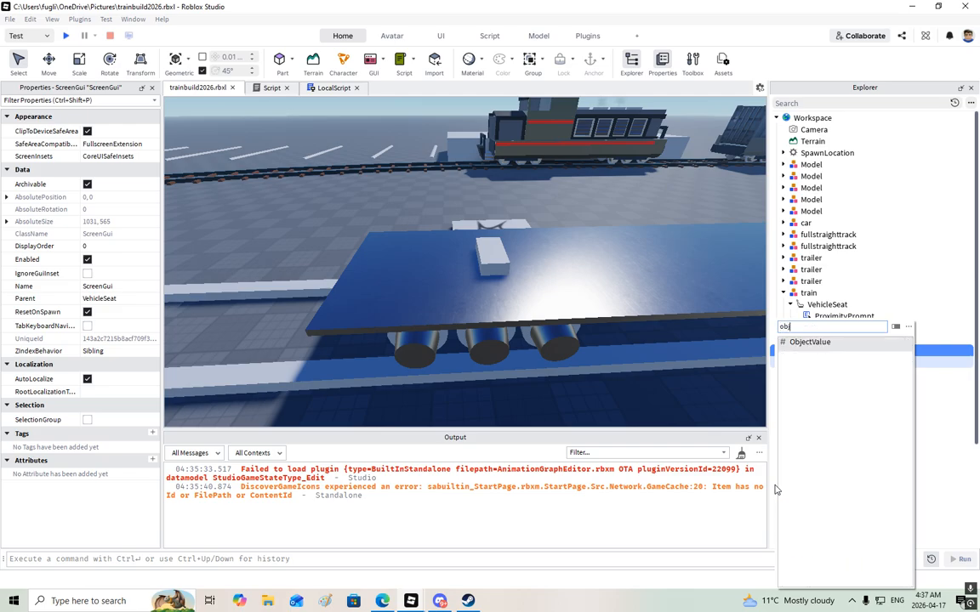
key("Return")
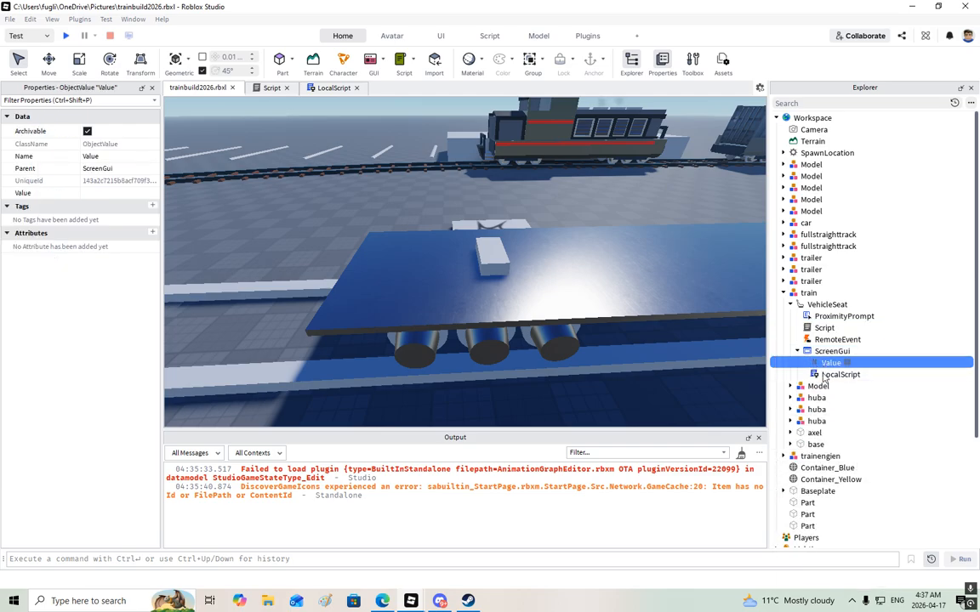
key("F2")
type("action")
key("Return")
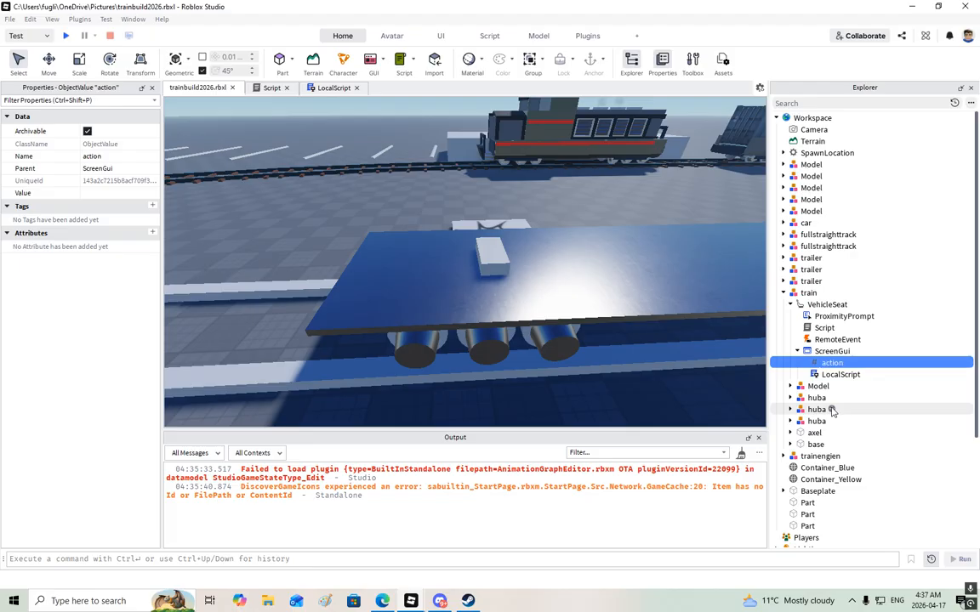
- Rename the Script under the VehicleSeat to trainfunction
left_click(824, 328)
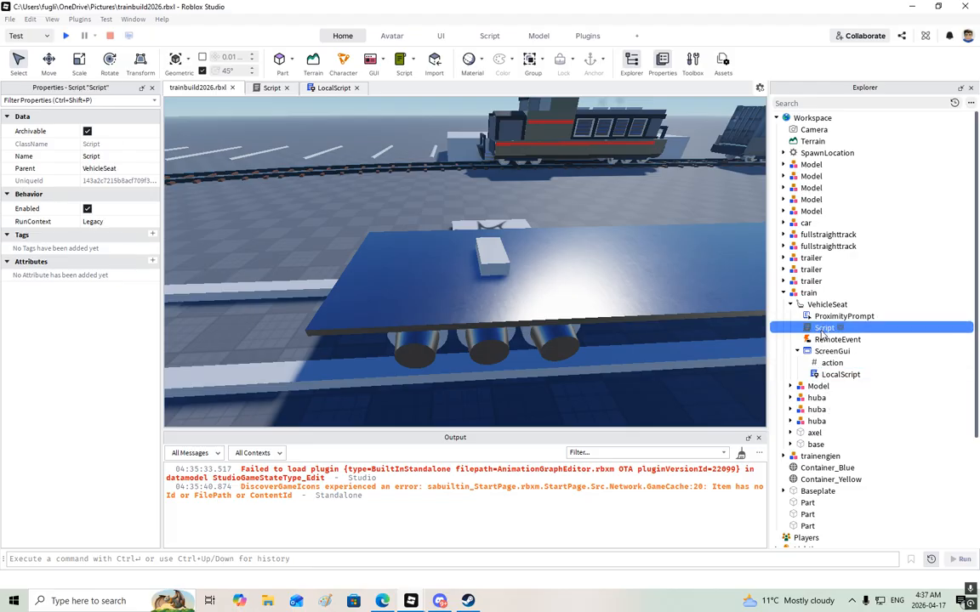
left_click(823, 330)
type("train")
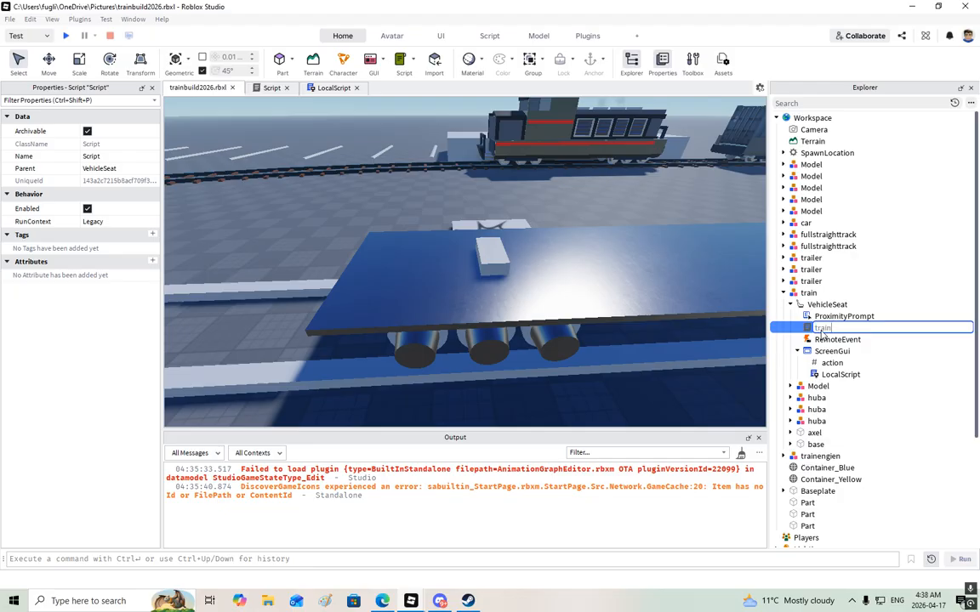
type("function")
key("Return")
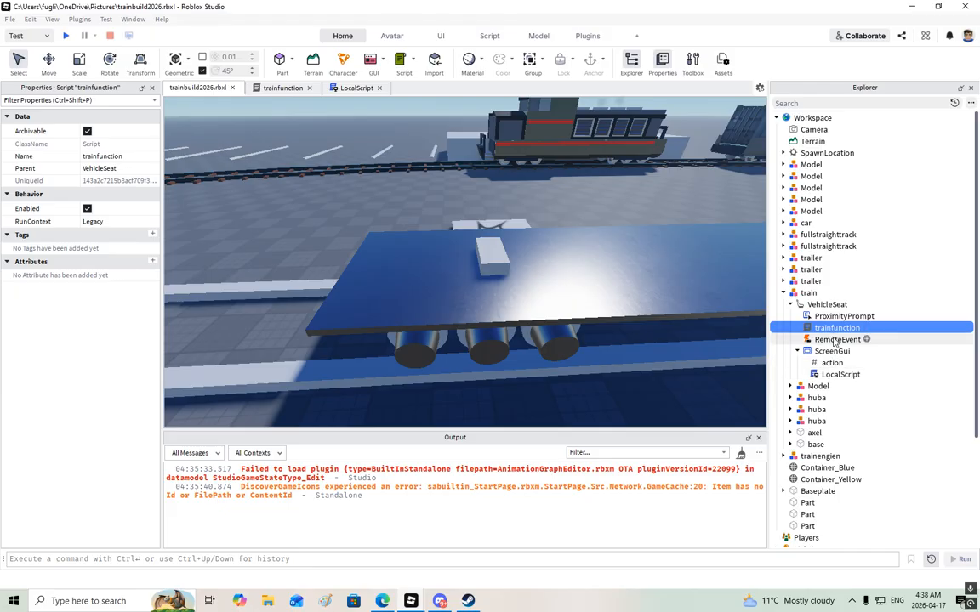
- Rename the RemoteEvent under the train's VehicleSeat to connection
left_click(836, 340)
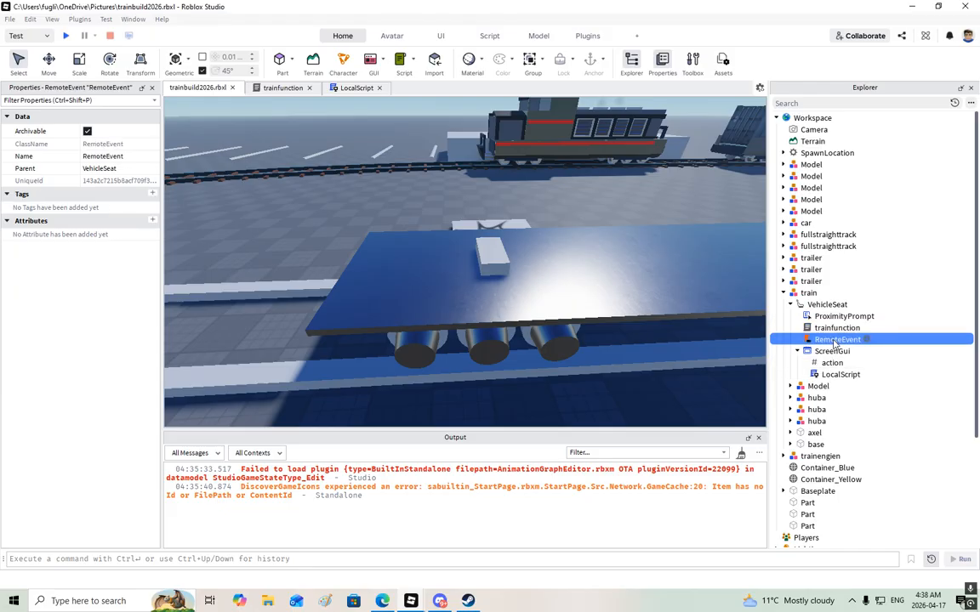
left_click(833, 340)
type("c")
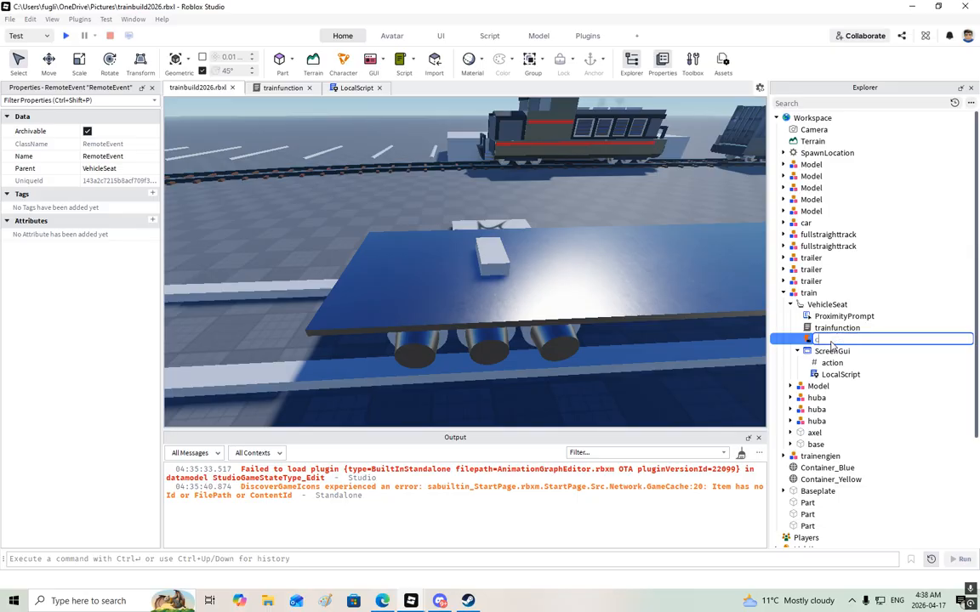
type("onnection")
key("Return")
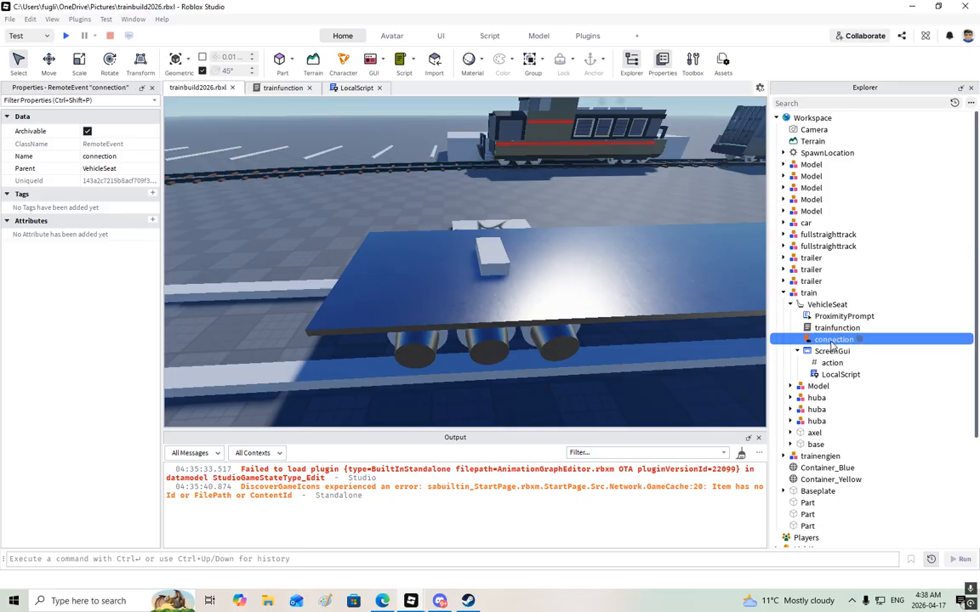
- Open the trainfunction script and delete its existing code
double_click(837, 328)
left_click(279, 185)
key("BackSpace")
key("BackSpace")
key("BackSpace")
key("BackSpace")
key("BackSpace")
key("BackSpace")
key("BackSpace")
key("BackSpace")
key("BackSpace")
key("BackSpace")
key("BackSpace")
key("BackSpace")
key("BackSpace")
key("BackSpace")
key("BackSpace")
key("BackSpace")
key("BackSpace")
key("BackSpace")
key("BackSpace")
- Declare a local variable event in the trainfunction script that references script.Parent.connection
key("Return")
type("local event")
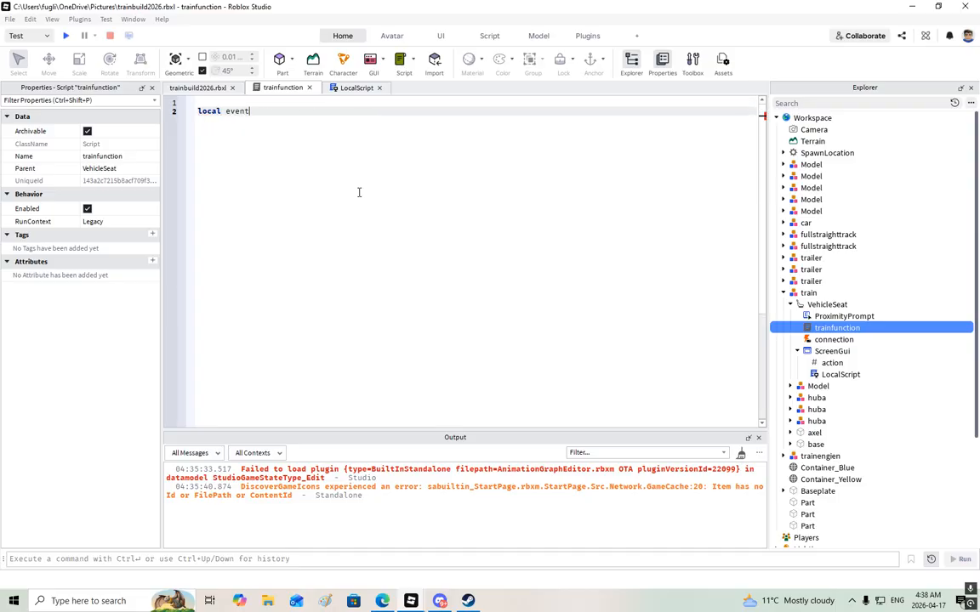
type(" = script")
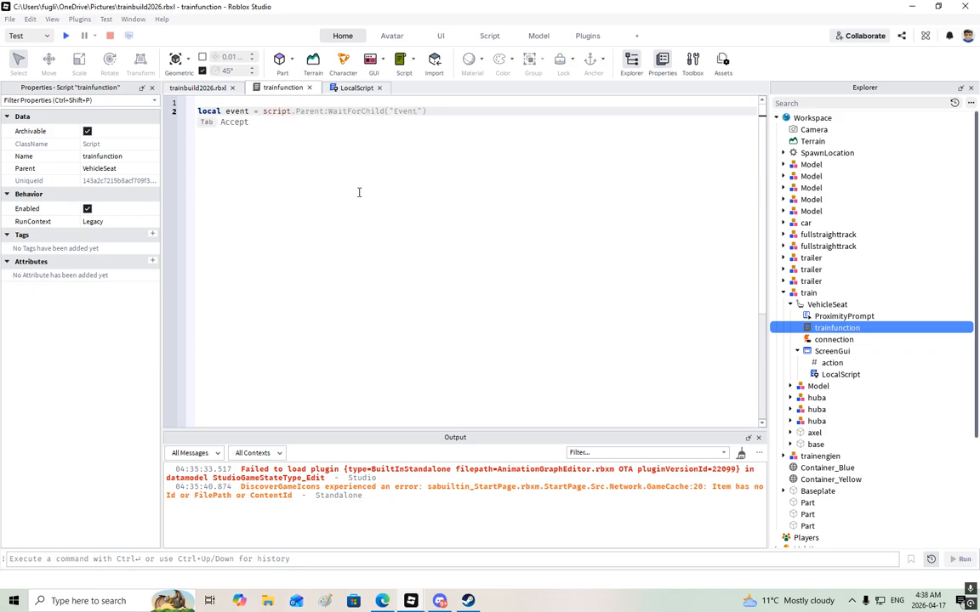
type(".")
key("Return")
type(".c")
key("Down")
key("Down")
key("Down")
key("Return")
key("Return")
key("Return")
key("Return")
- Connect event.OnServerEvent to a function taking player and var, leaving blank lines inside its body
type("event")
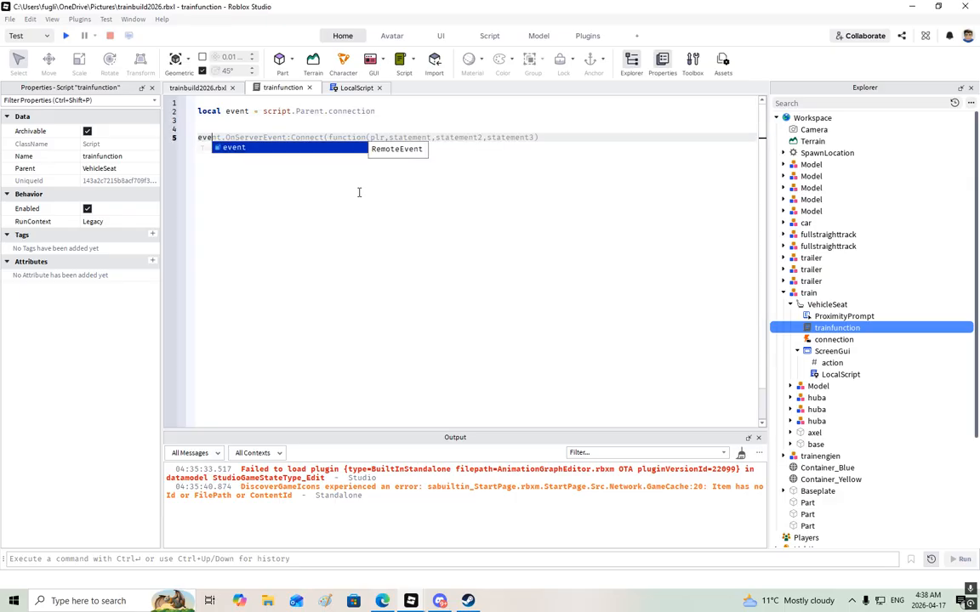
key("Escape")
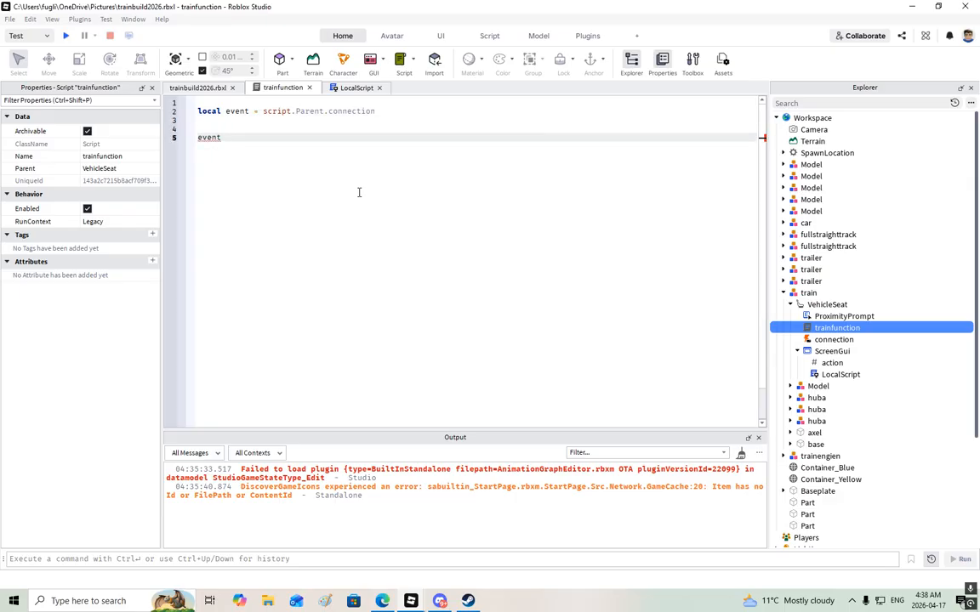
type(".")
key("Down")
key("Down")
key("Return")
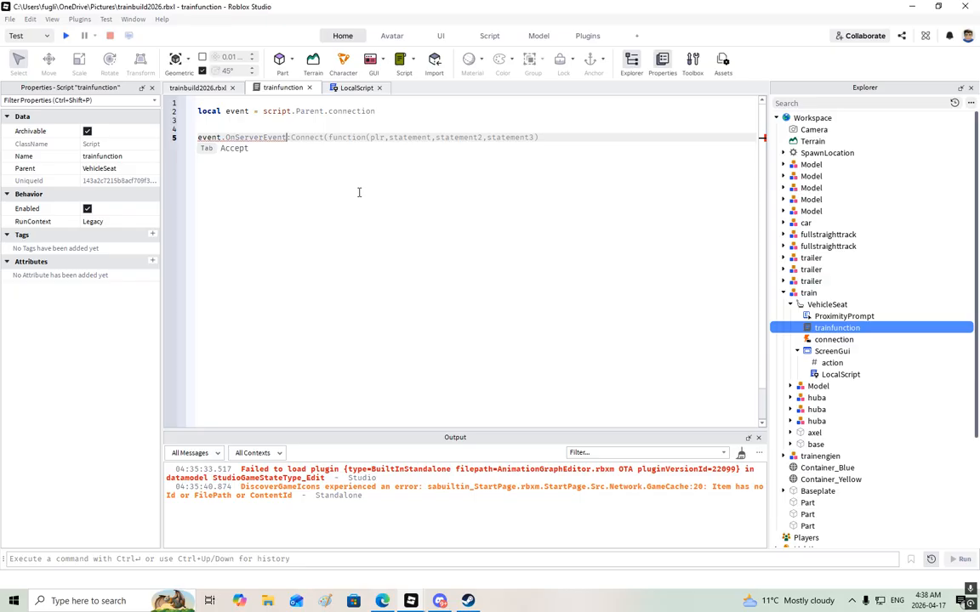
type(":C")
key("Return")
type("function(")
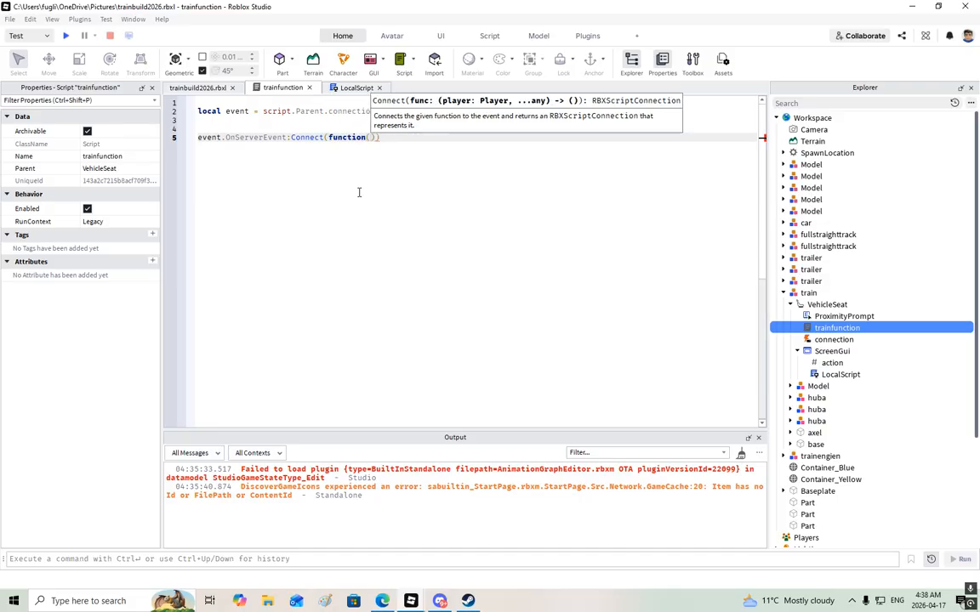
type(")player")
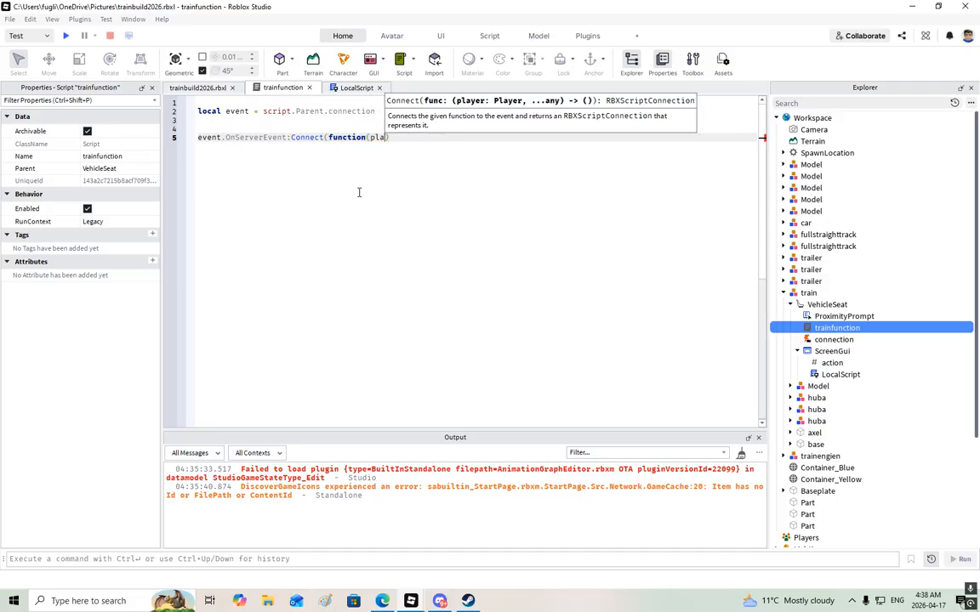
type(", var")
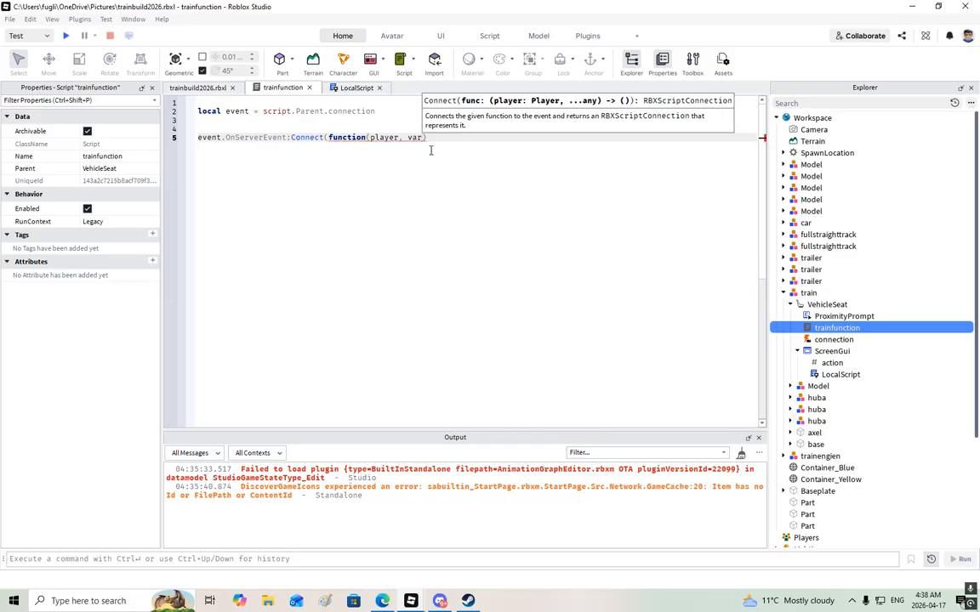
type(")")
key("Return")
key("Return")
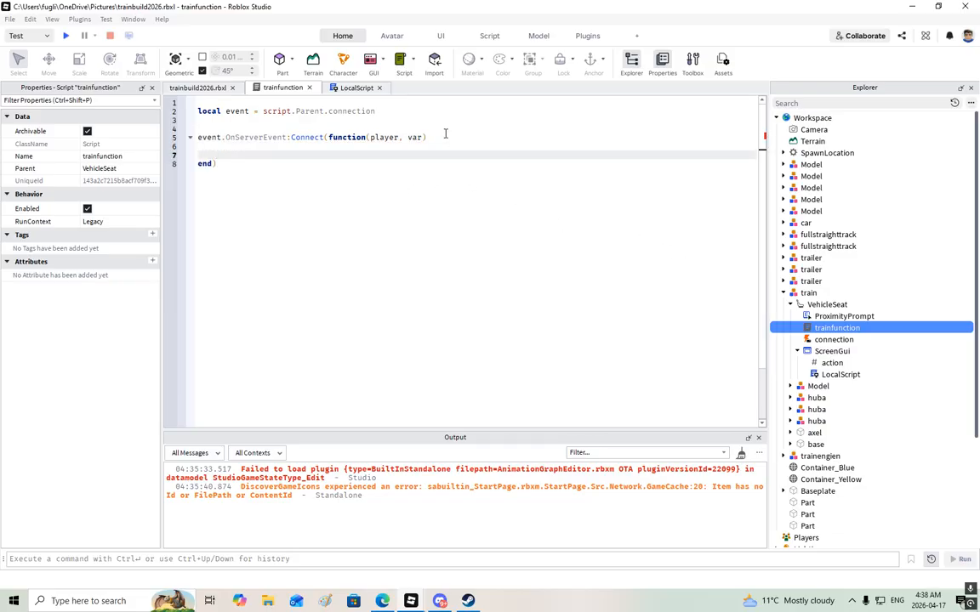
key("Return")
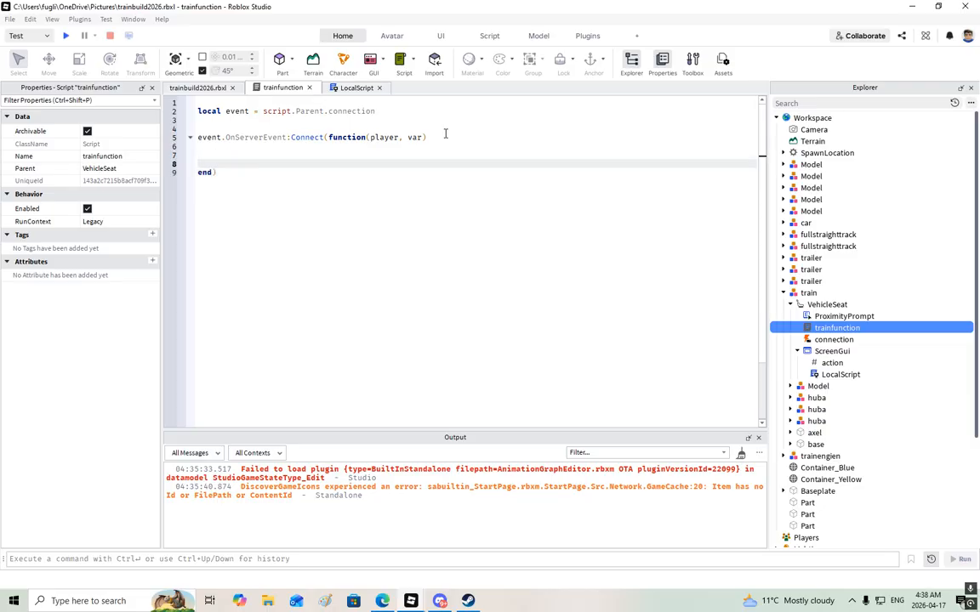
- Add an empty if block inside the event function that checks whether var == "go"
key("Up")
key("Up")
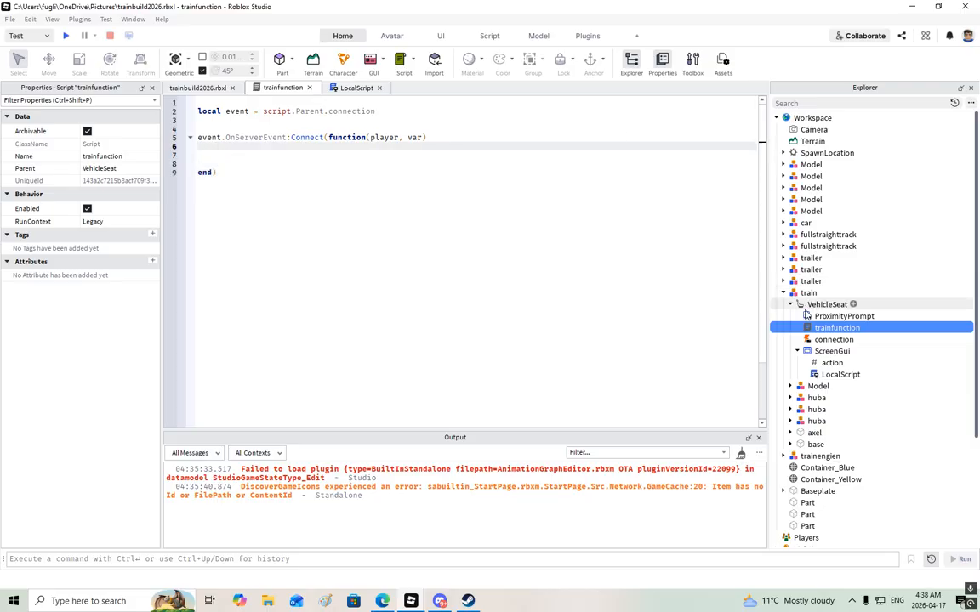
type("if varr ==")
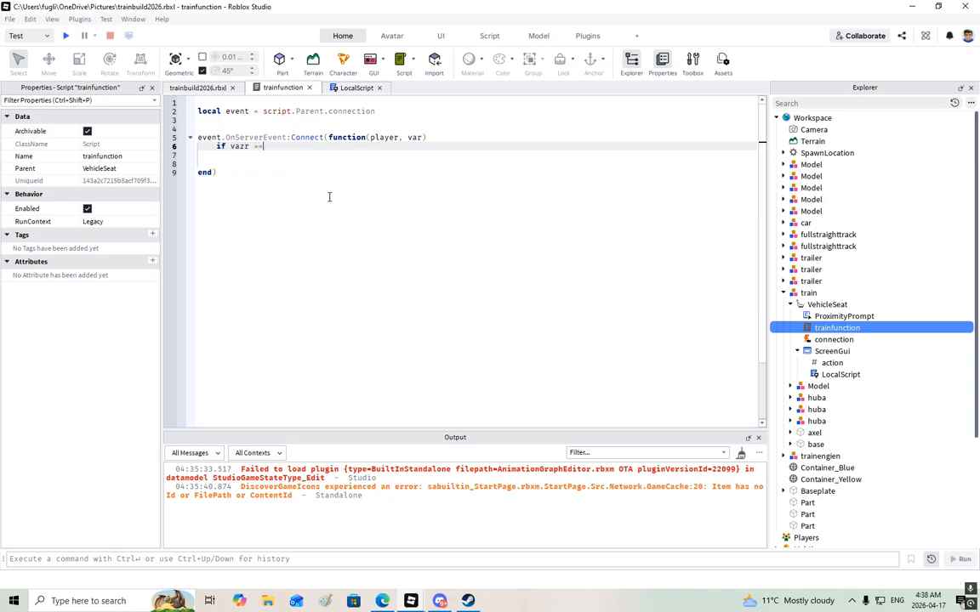
type("r")
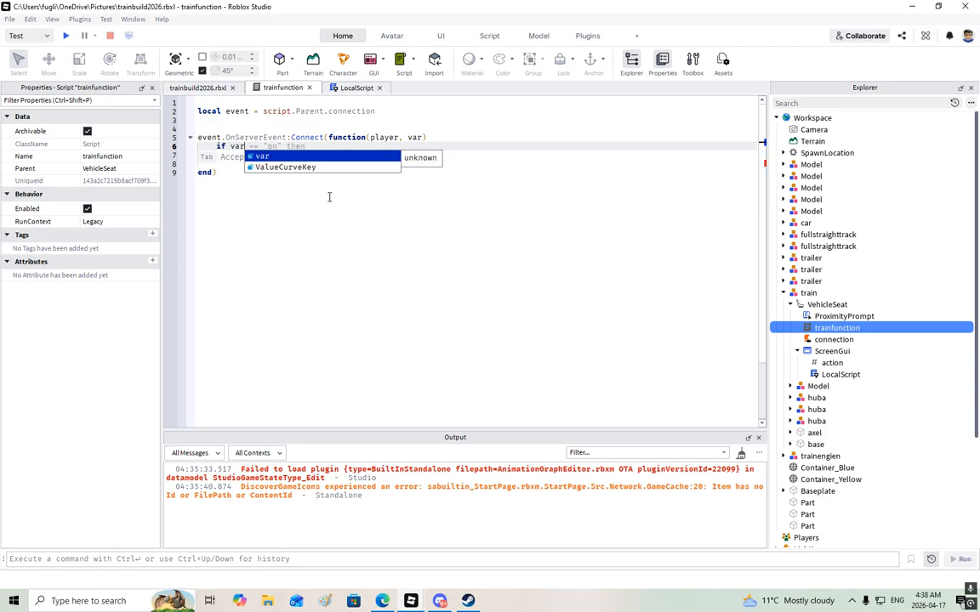
type(" ==\"s")
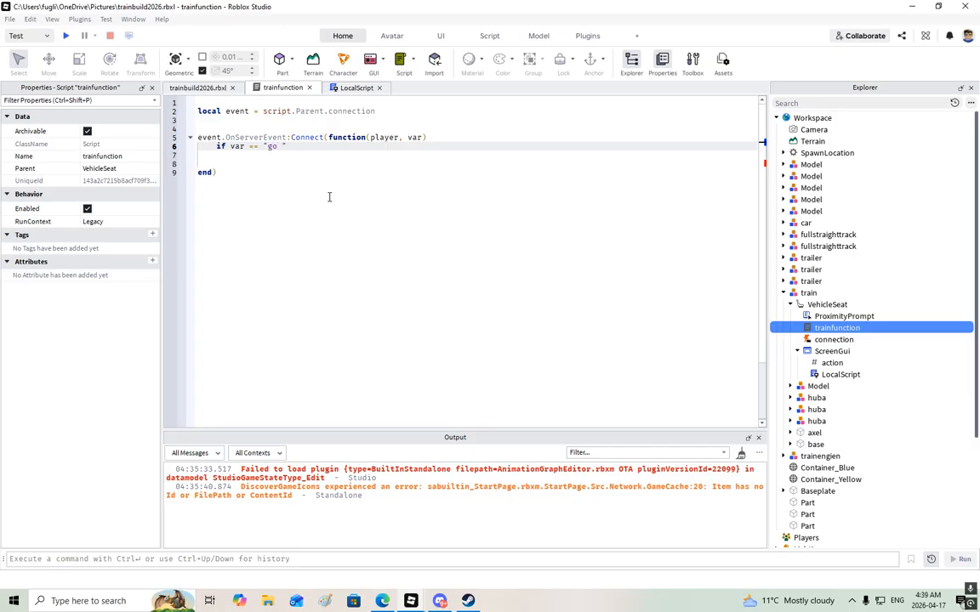
key("BackSpace")
key("BackSpace")
key("BackSpace")
key("BackSpace")
type("then")
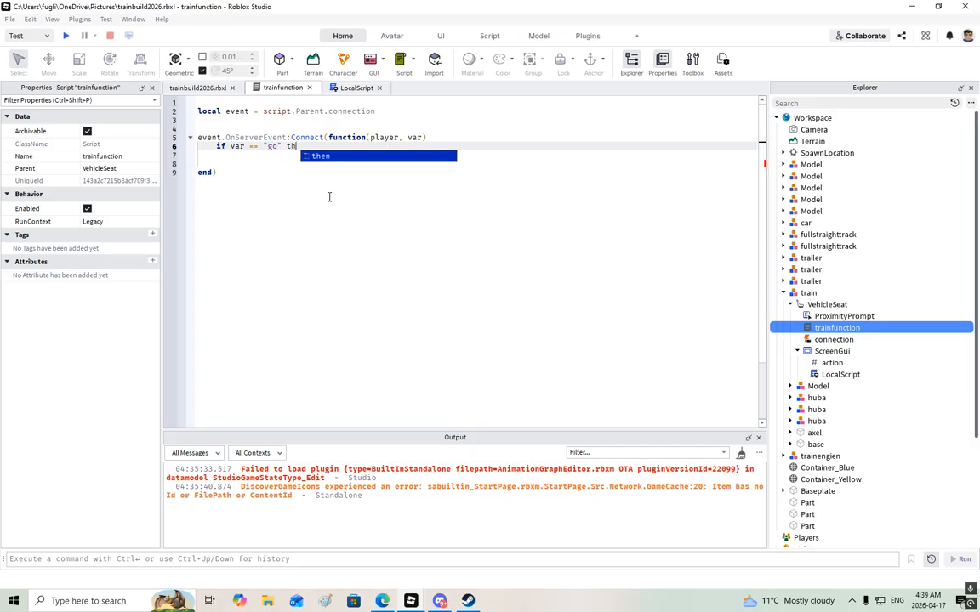
key("Return")
key("Return")
- Duplicate the "go" if block below itself and change the copy's condition value to "gostop"
left_click_drag(235, 173, 205, 155)
key("ctrl+c")
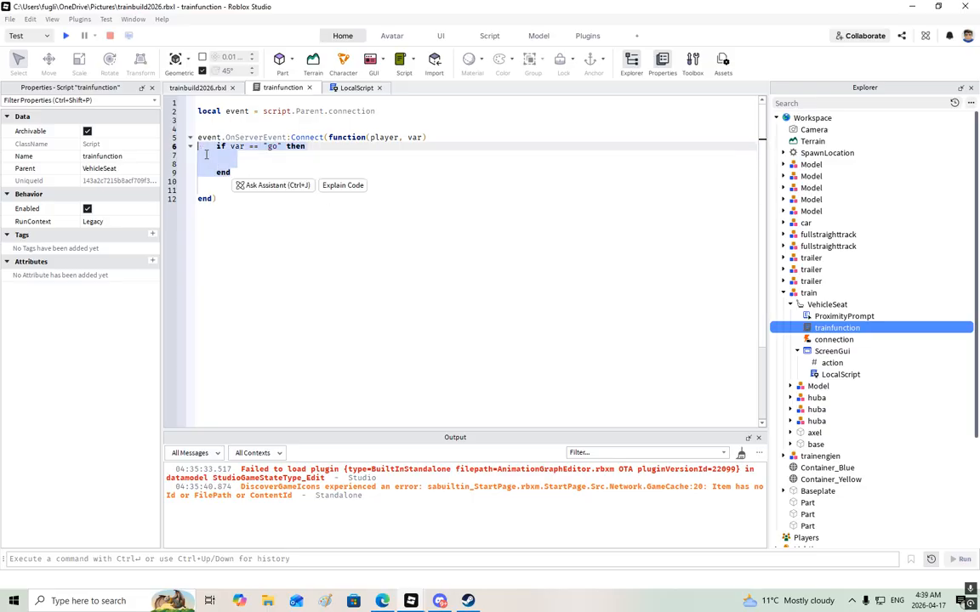
left_click(272, 172)
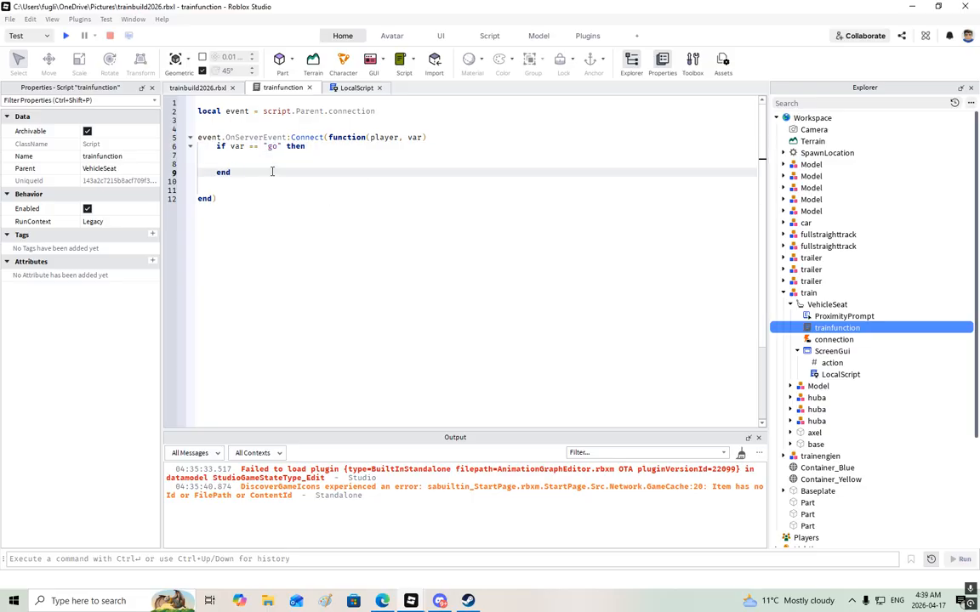
key("Return")
key("Return")
key("ctrl+v")
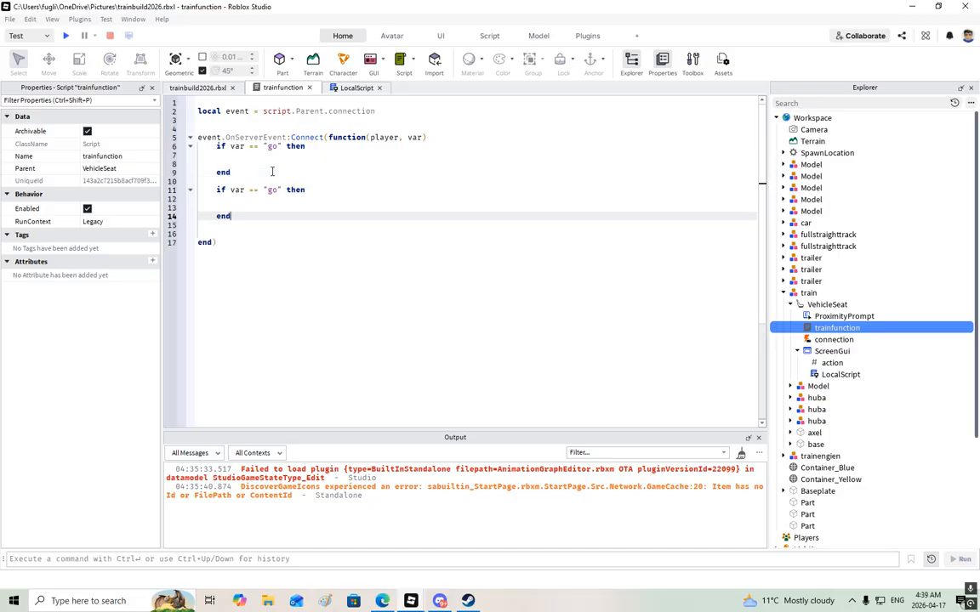
left_click(278, 191)
type("stop")
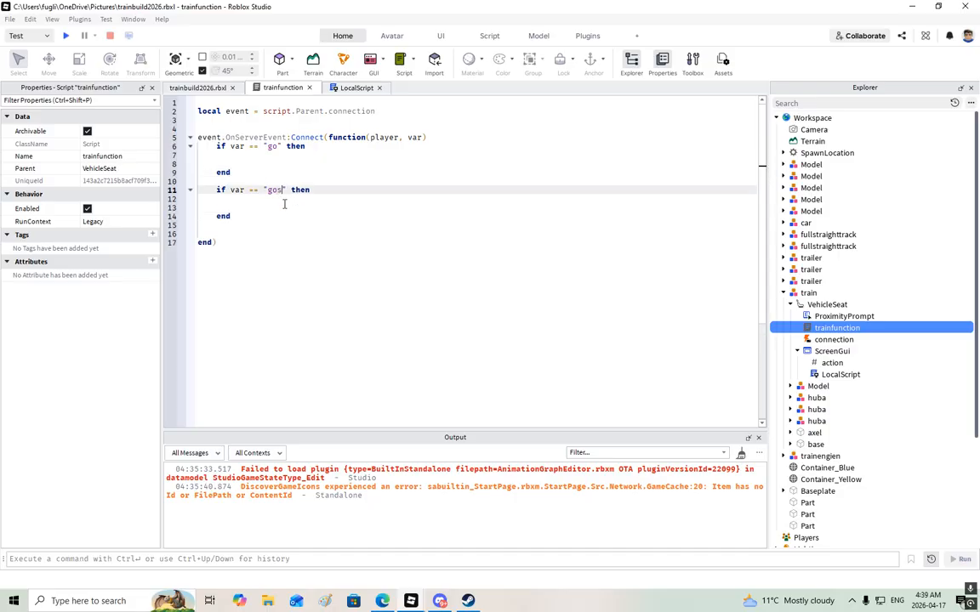
- Copy both the "go" and "gostop" if blocks and paste them below the existing ones
left_click_drag(228, 215, 199, 145)
key("ctrl+c")
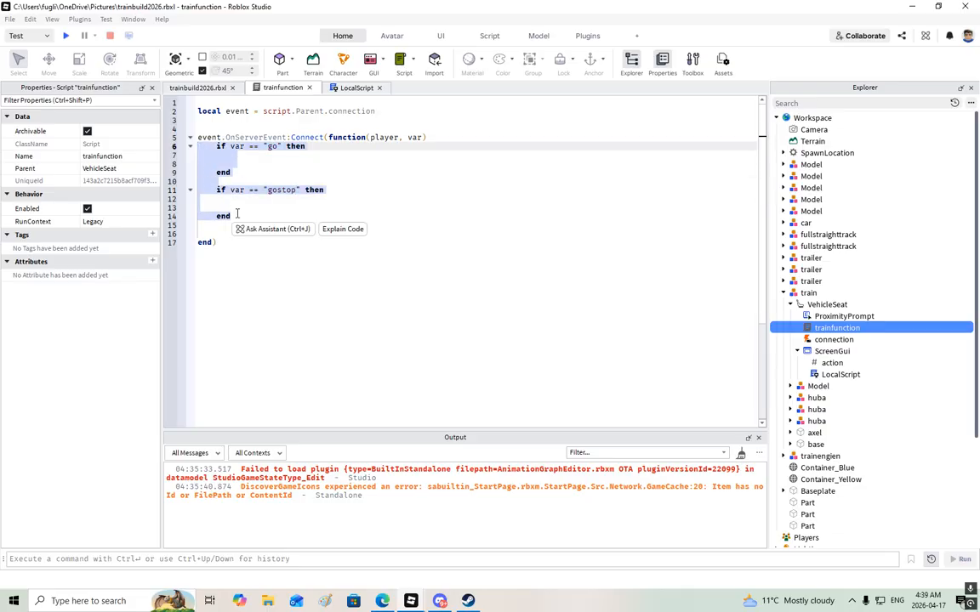
left_click(238, 215)
key("Return")
key("Return")
key("ctrl+v")
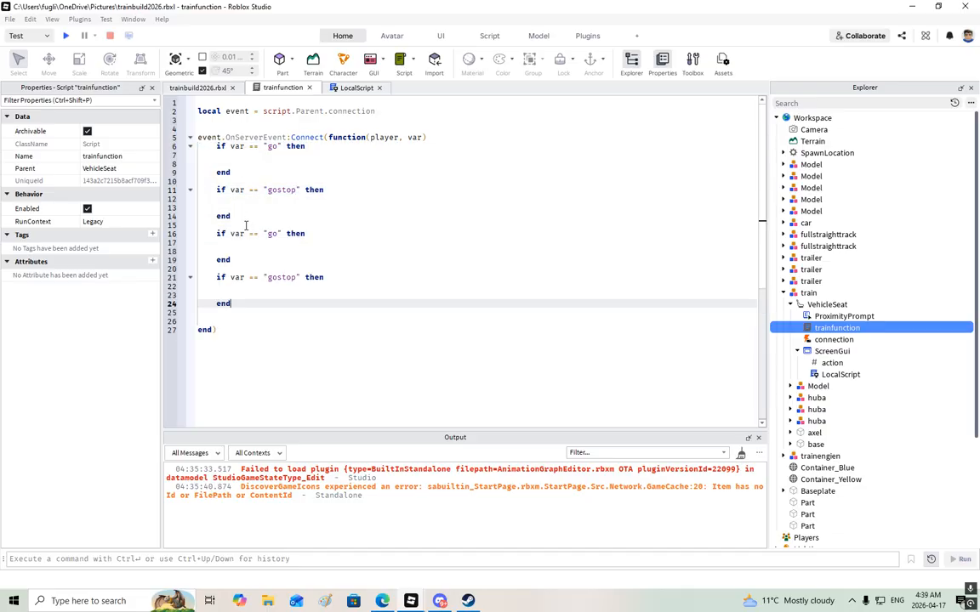
- Change the condition values of the two pasted if blocks to "reverse" and "reversestop"
double_click(274, 233)
type("reverse")
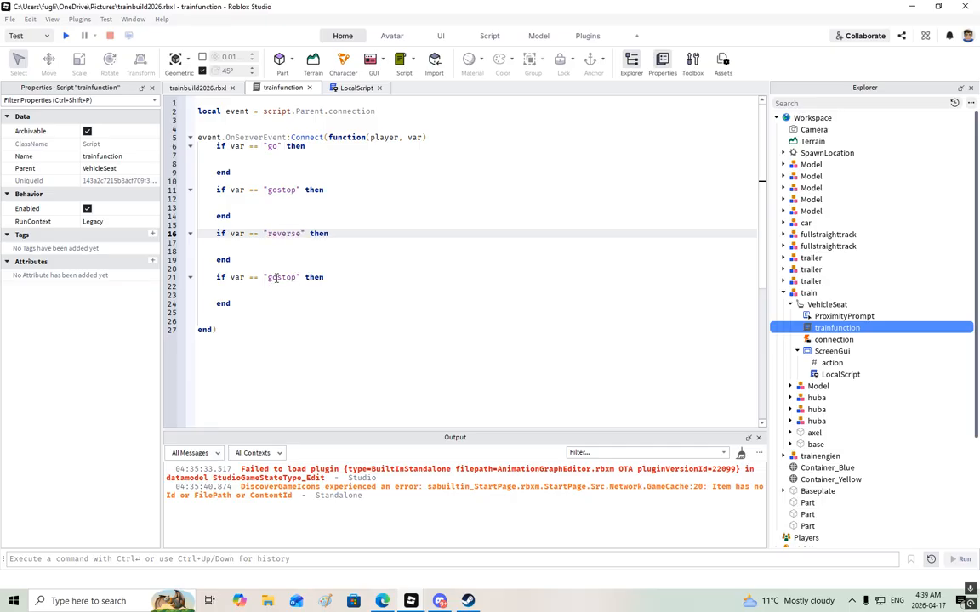
left_click(278, 278)
key("BackSpace")
key("BackSpace")
type("reverse")
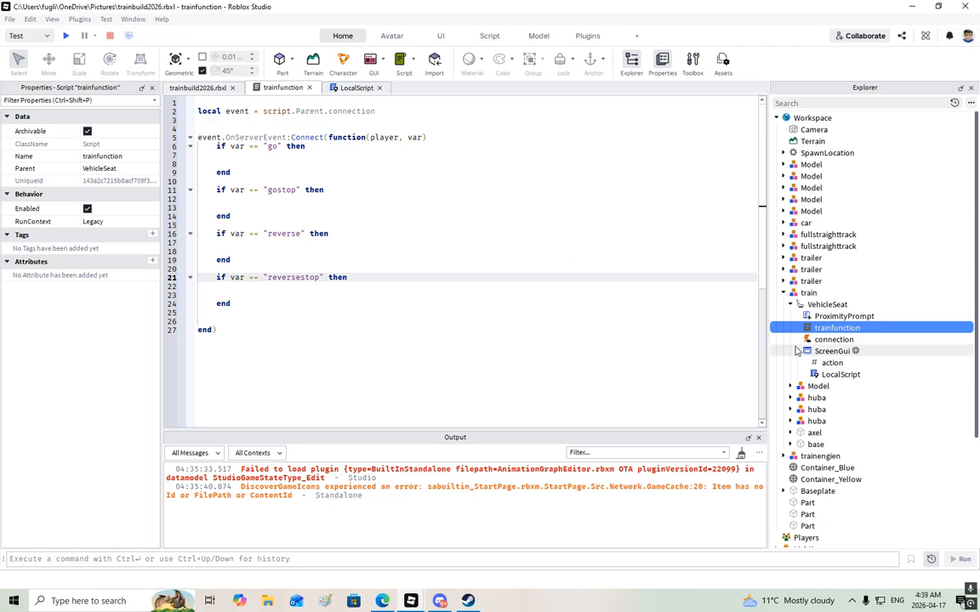
- Return to the 3D scene and examine the middle huba's wheels, parts, axel and CylindricalConstraint
left_click(196, 87)
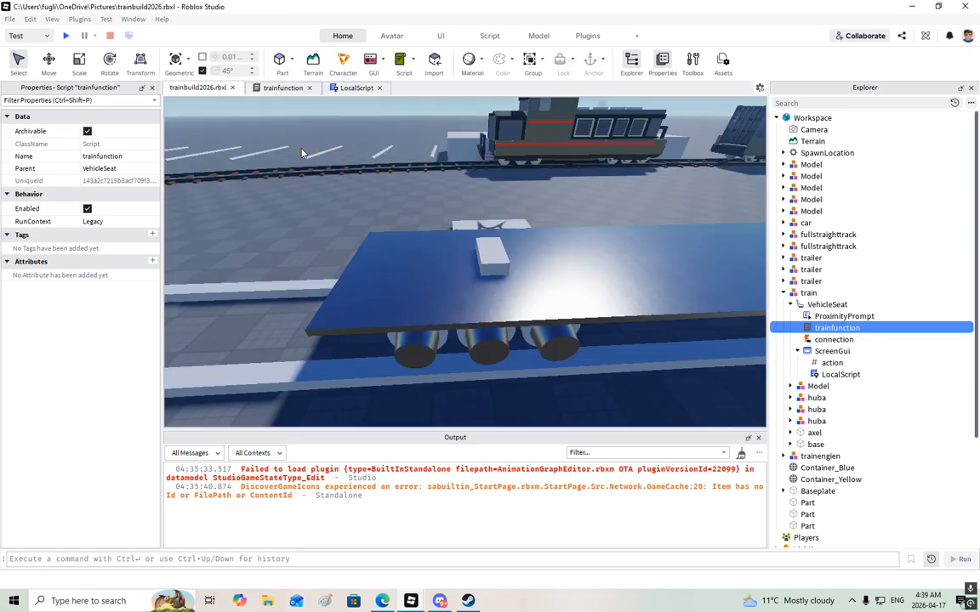
left_click(487, 344)
left_click(800, 433)
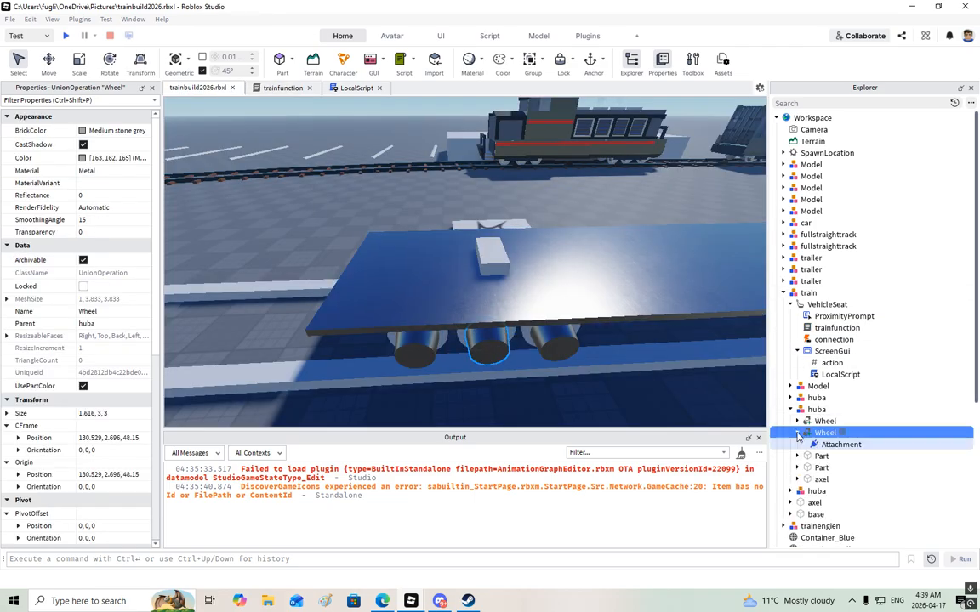
left_click(799, 480)
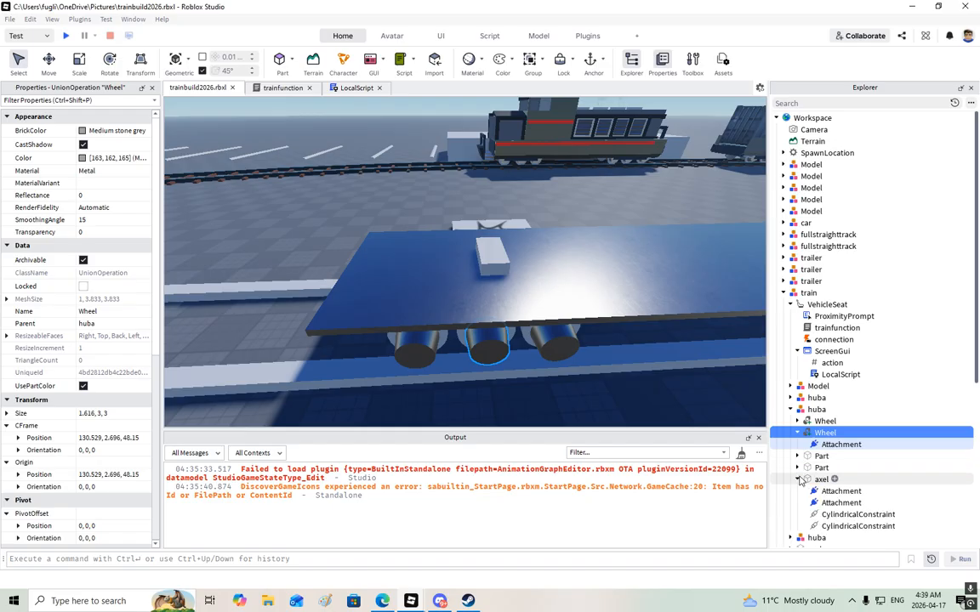
left_click(797, 468)
left_click(797, 456)
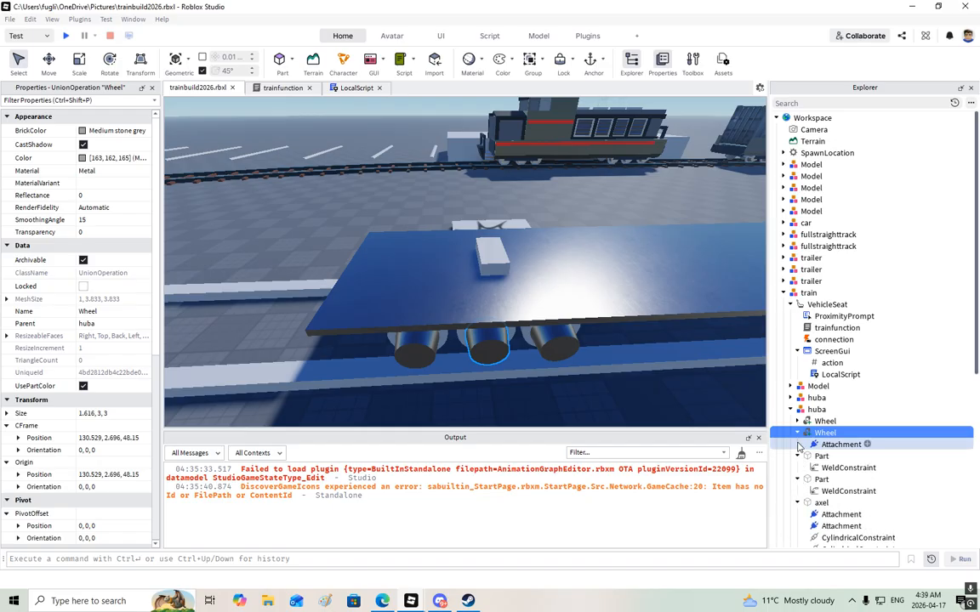
left_click(797, 422)
scroll(804, 434, "down", 2)
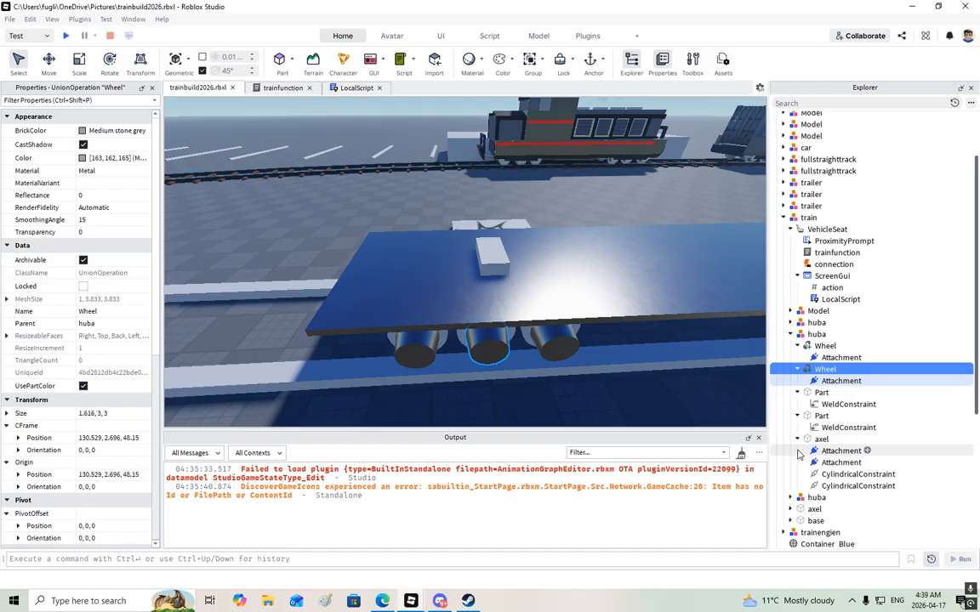
left_click(823, 485)
left_click(855, 474)
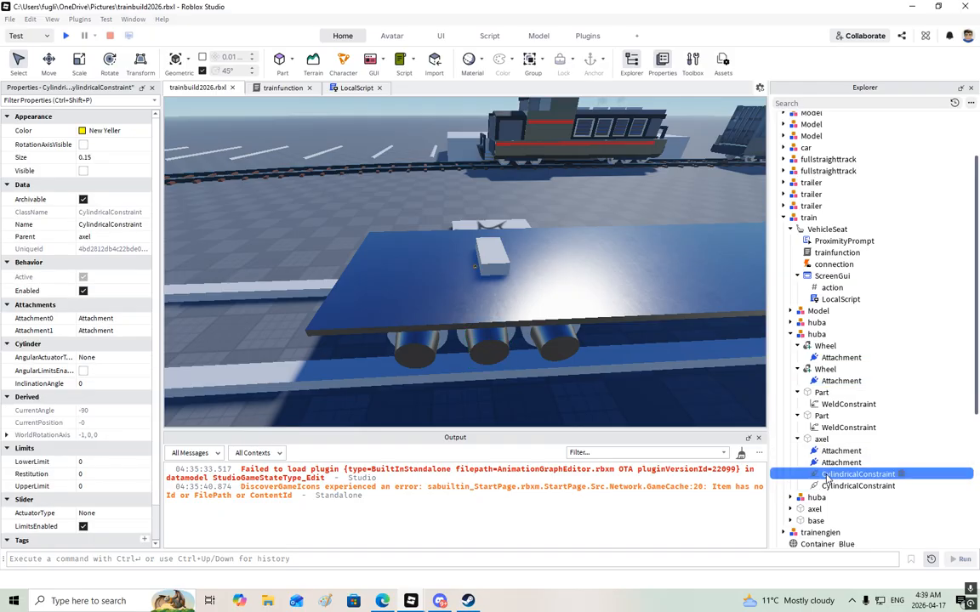
- Expand the first huba model and identify which wheel set the first and second huba models represent
left_click(790, 322)
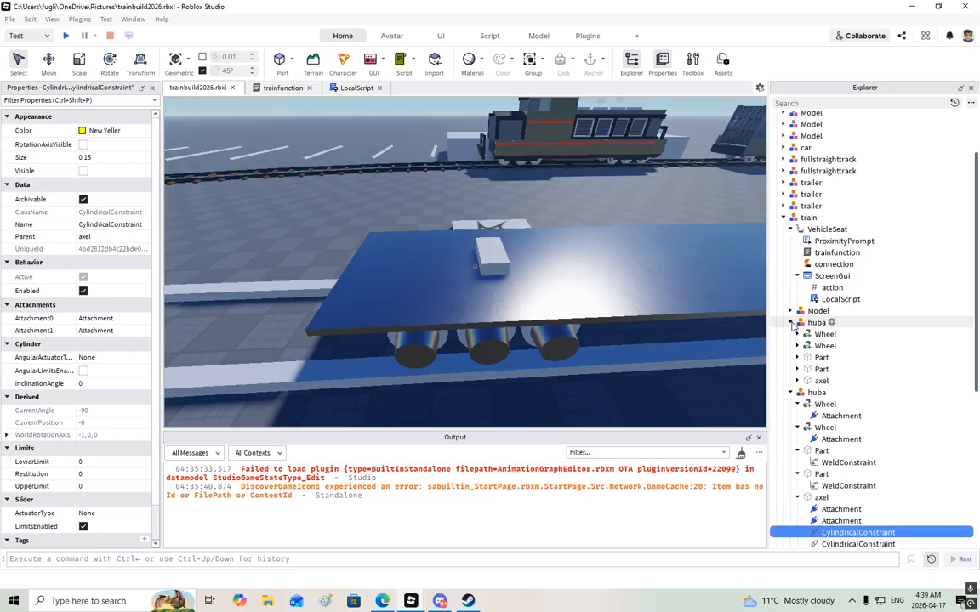
left_click(809, 322)
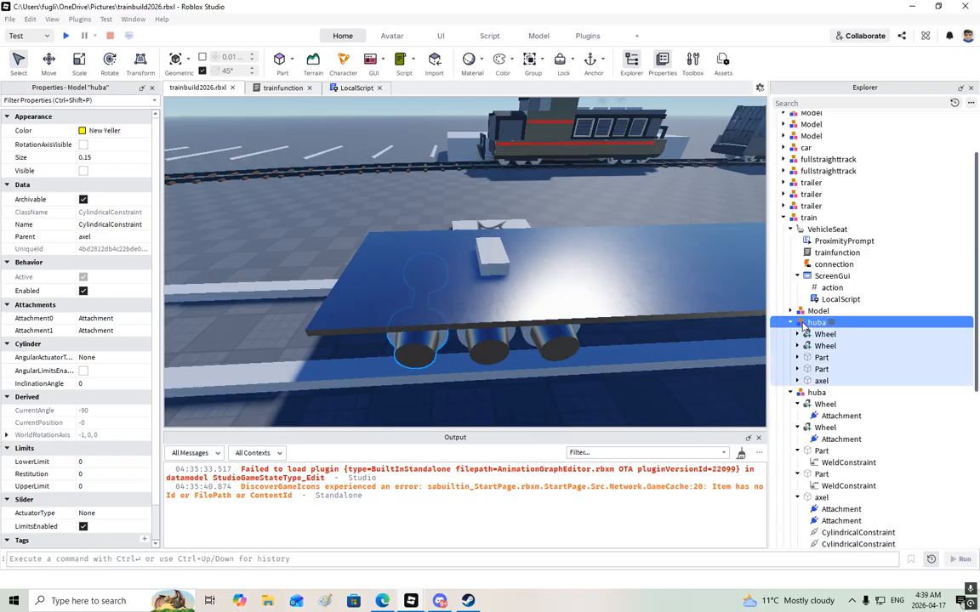
left_click(732, 360)
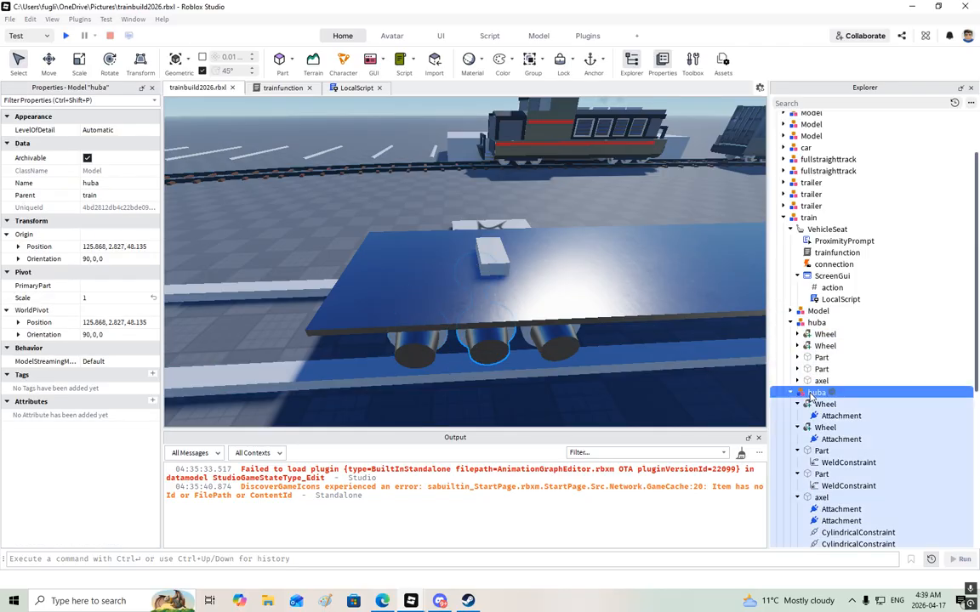
- Select all three huba wheel-set models inside train and group them as a single model
left_click(810, 324, "ctrl")
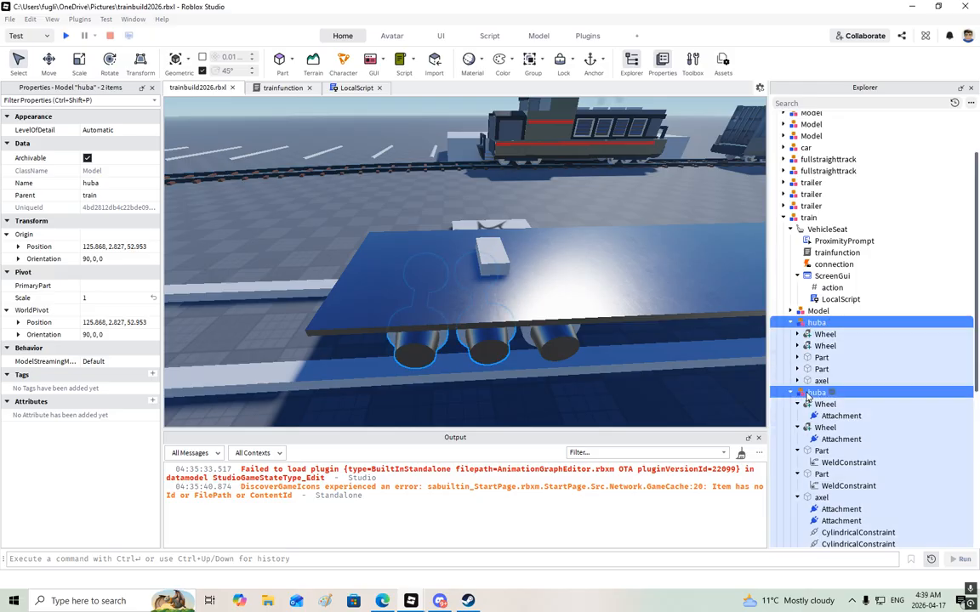
scroll(808, 375, "down", 3)
left_click(809, 408, "ctrl")
right_click(810, 410)
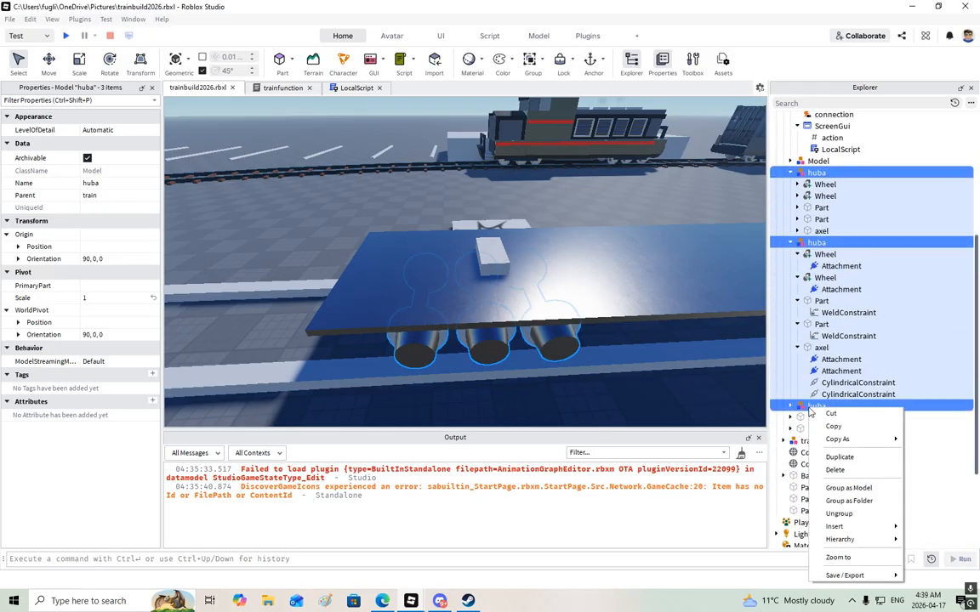
left_click(846, 491)
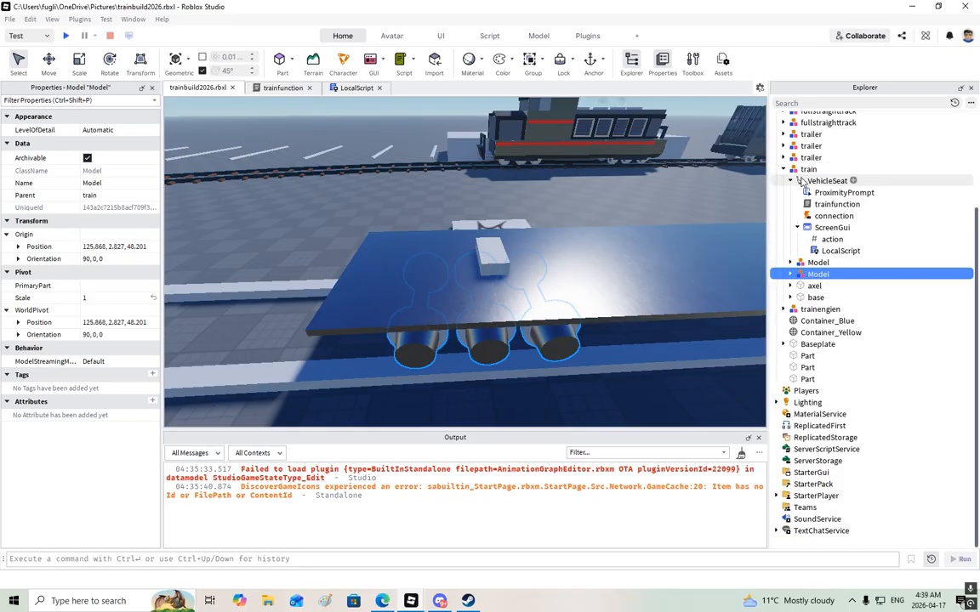
- Select the other Model inside train and check which wheel sets it covers in the scene
left_click(801, 264)
scroll(629, 272, "down", 3)
mouse_move(629, 272)
right_mouse_down()
mouse_move(645, 267)
mouse_move(639, 273)
right_mouse_up()
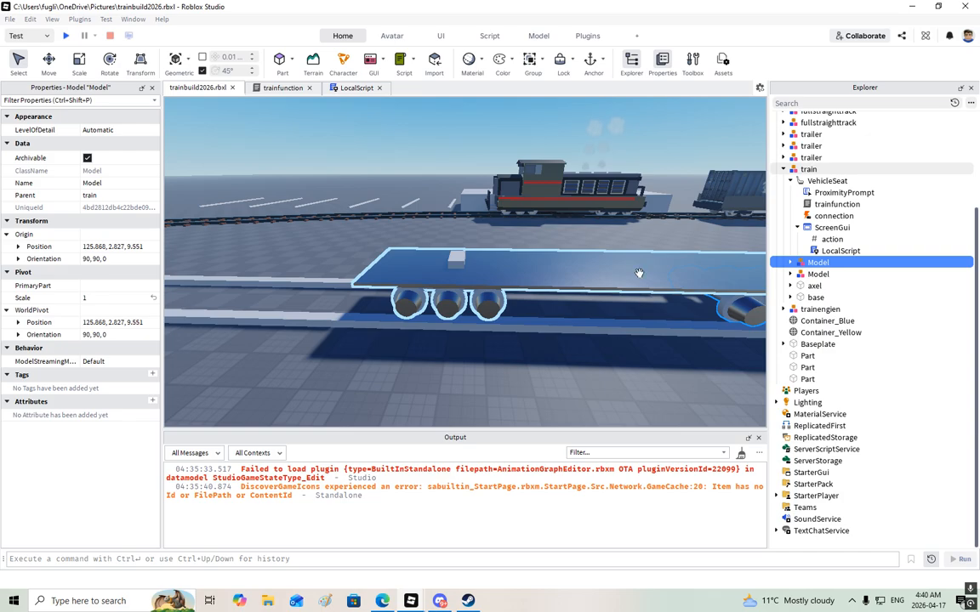
scroll(639, 273, "up", 1)
- Expand the newly grouped Model, its third huba, and the axels of its first and third hubas down to their constraints
left_click(792, 275)
scroll(804, 366, "down", 2)
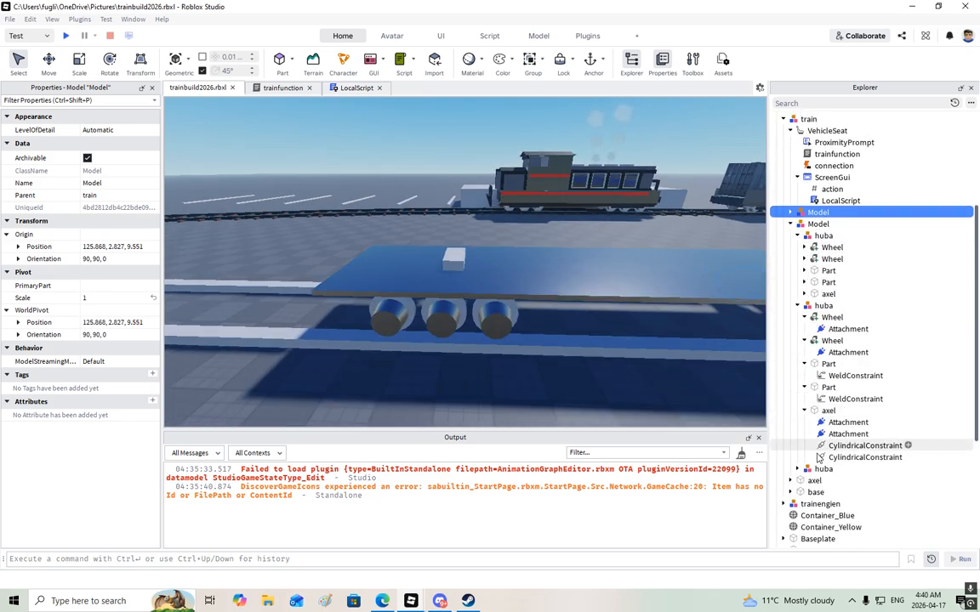
left_click(797, 469)
scroll(804, 468, "down", 3)
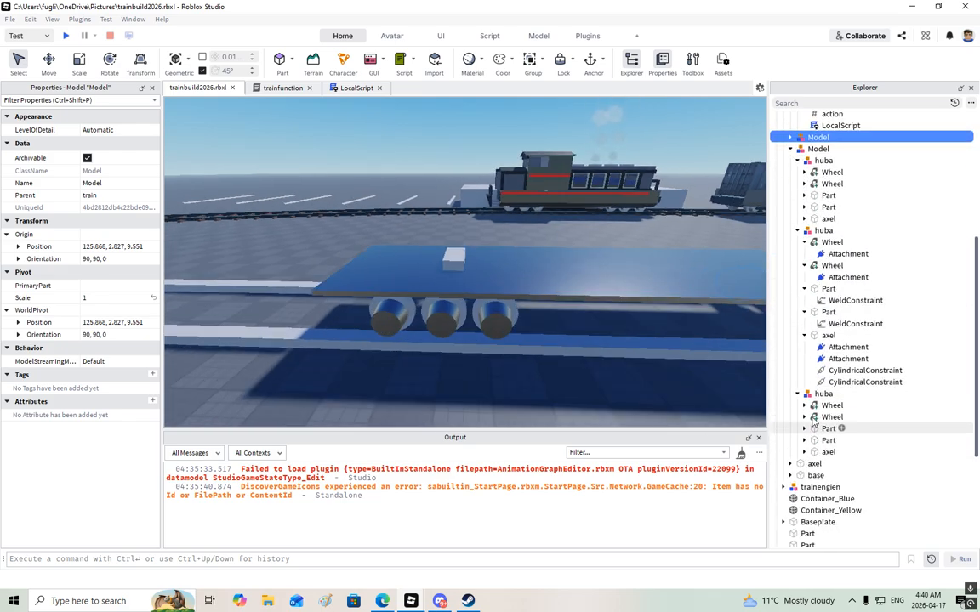
left_click(804, 453)
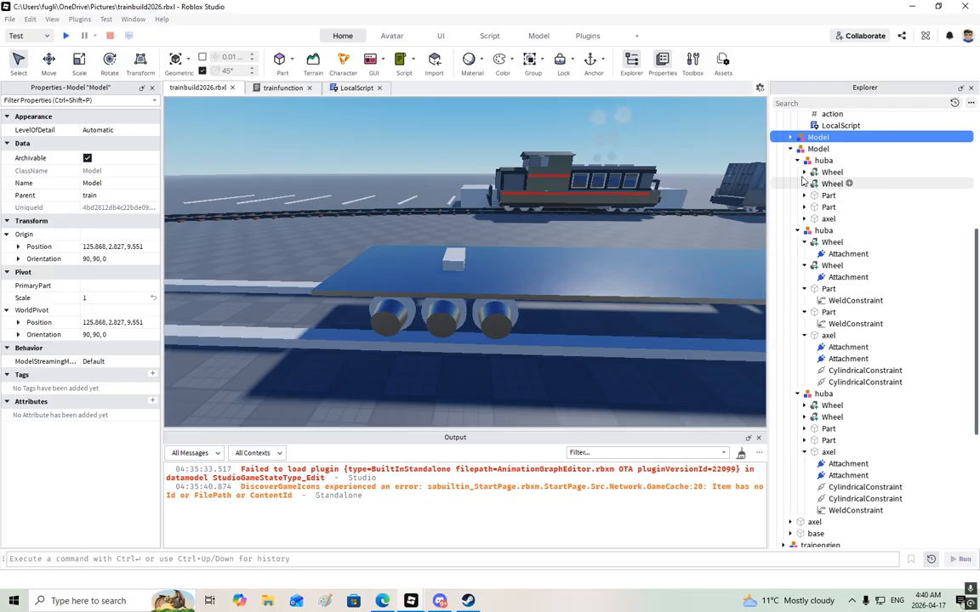
left_click(804, 219)
scroll(806, 221, "down", 3)
scroll(810, 223, "up", 5)
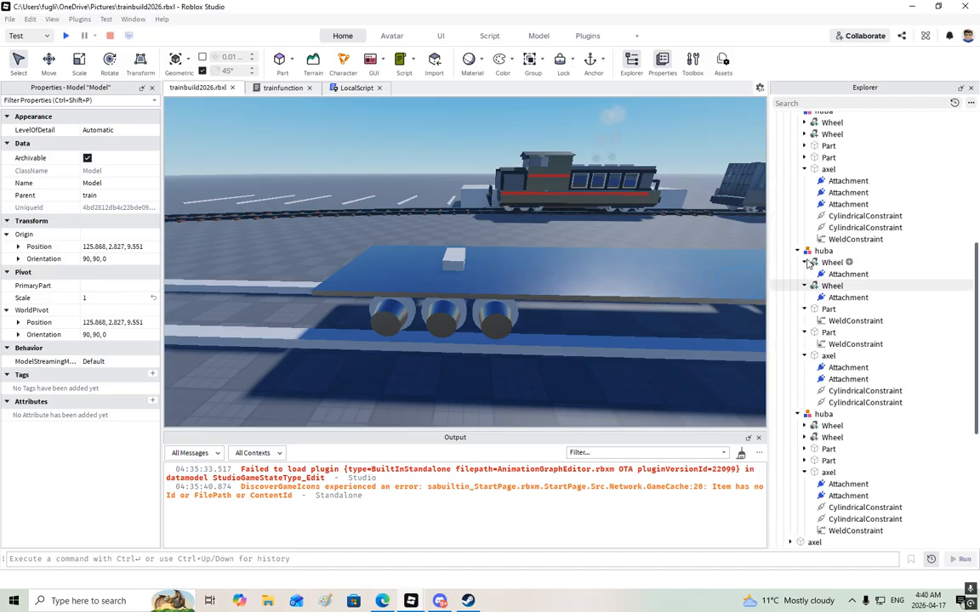
scroll(813, 228, "up", 3)
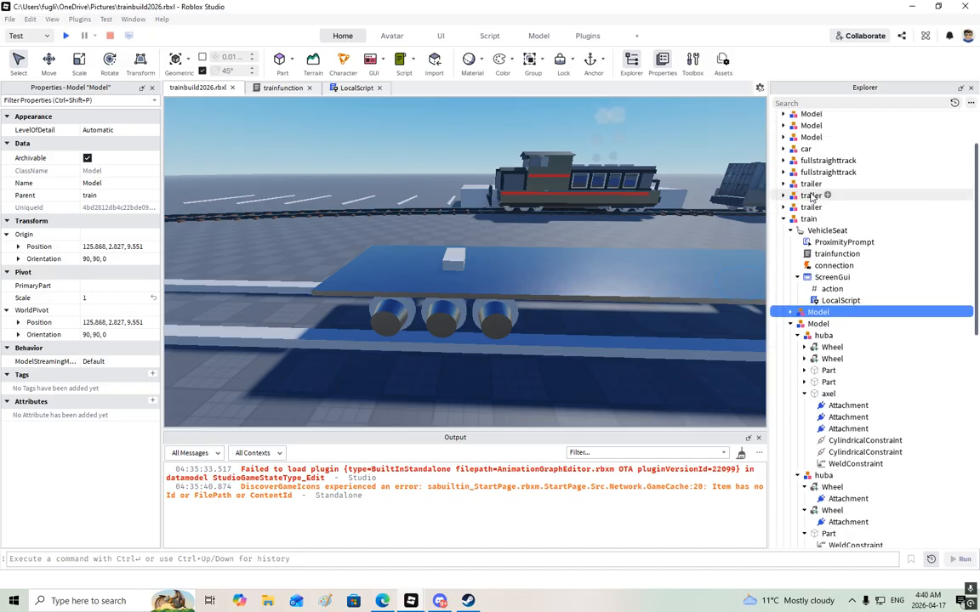
- Insert a Folder into the train's VehicleSeat and rename it "wheels"
right_click(812, 230)
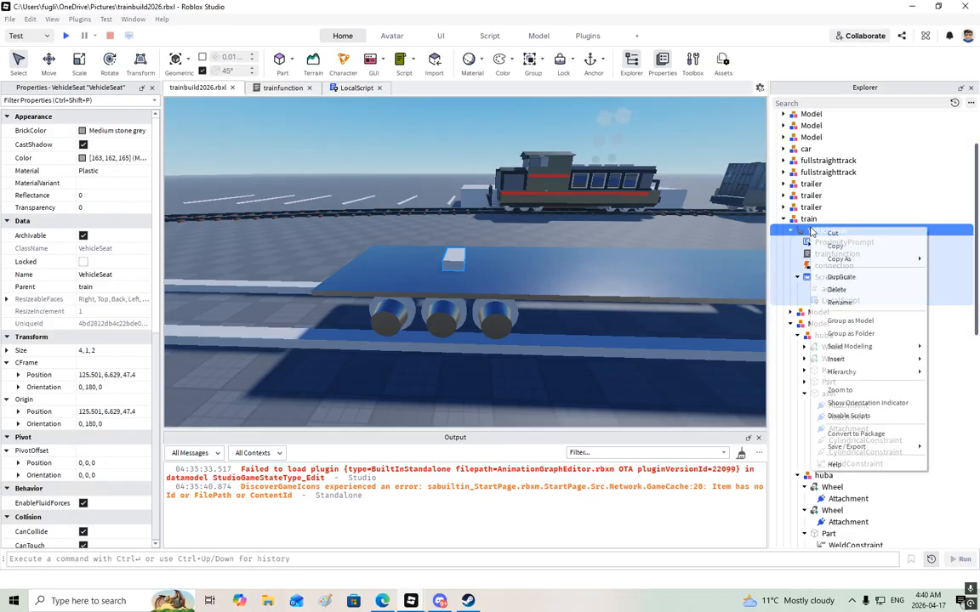
mouse_move(841, 359)
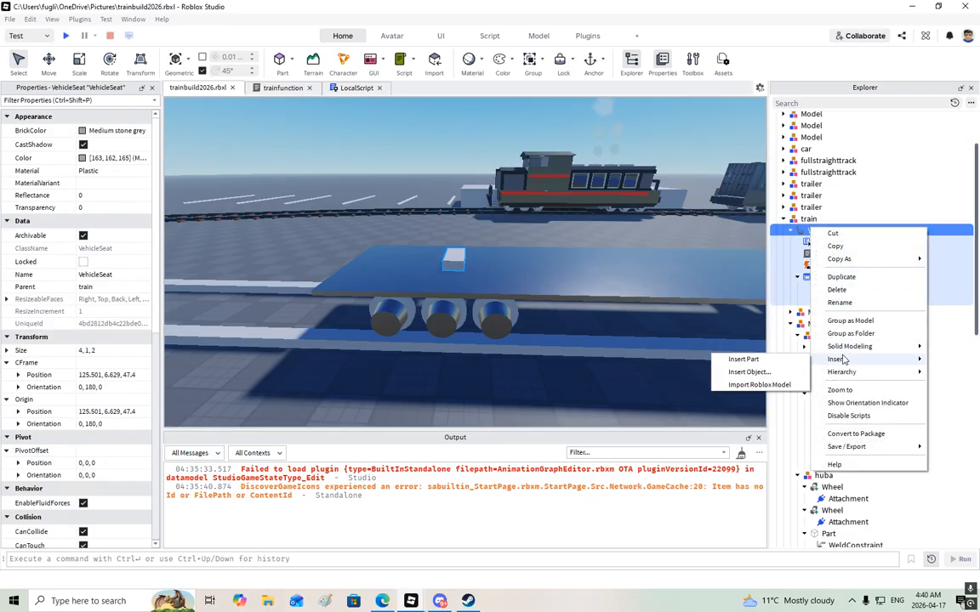
left_click(745, 372)
type("folder")
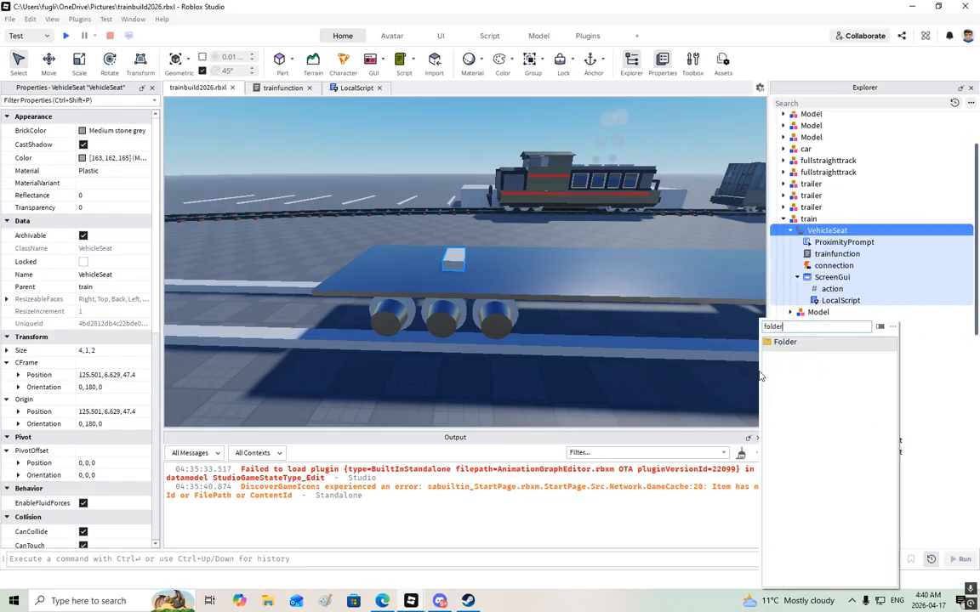
key("Return")
double_click(824, 243)
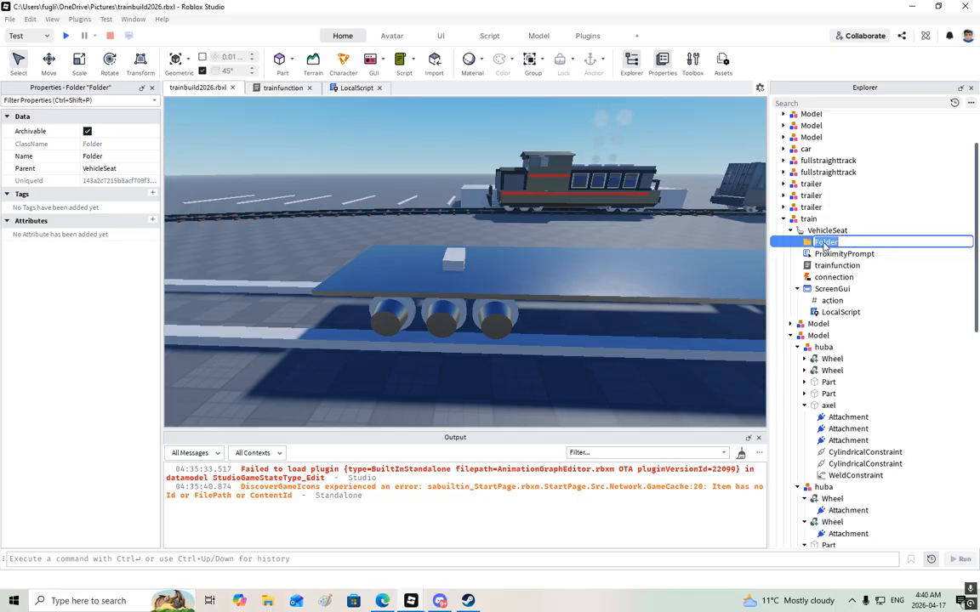
type("wheels")
key("Return")
- Rename the two CylindricalConstraints in the first huba's axel to "a" and "b"
scroll(829, 255, "down", 4)
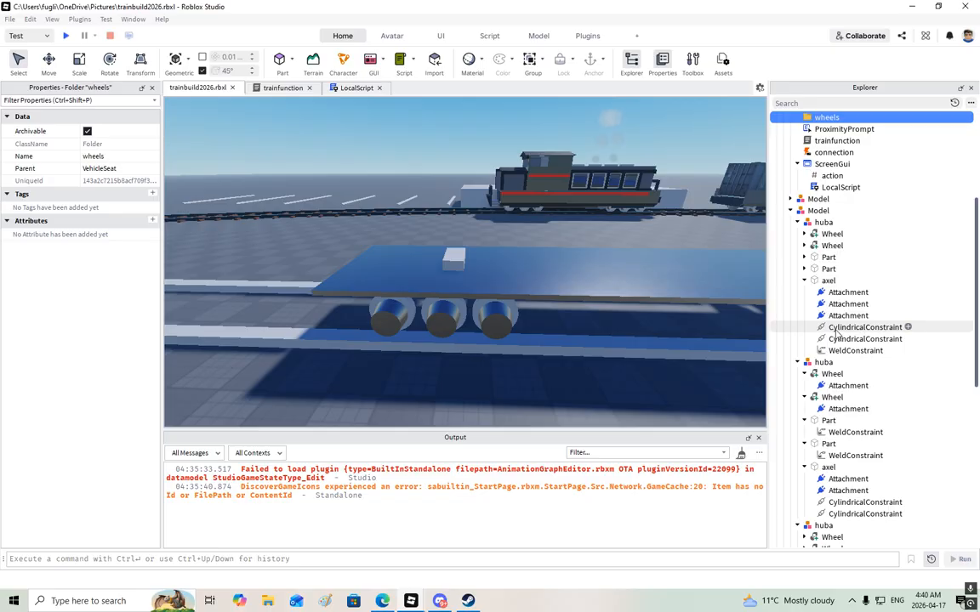
left_click(837, 328)
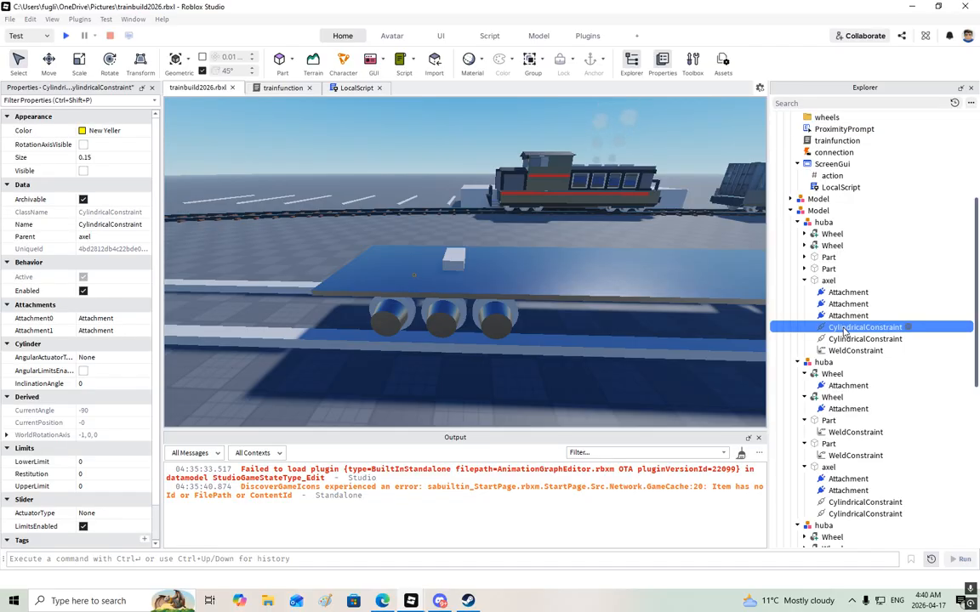
double_click(845, 328)
type("a")
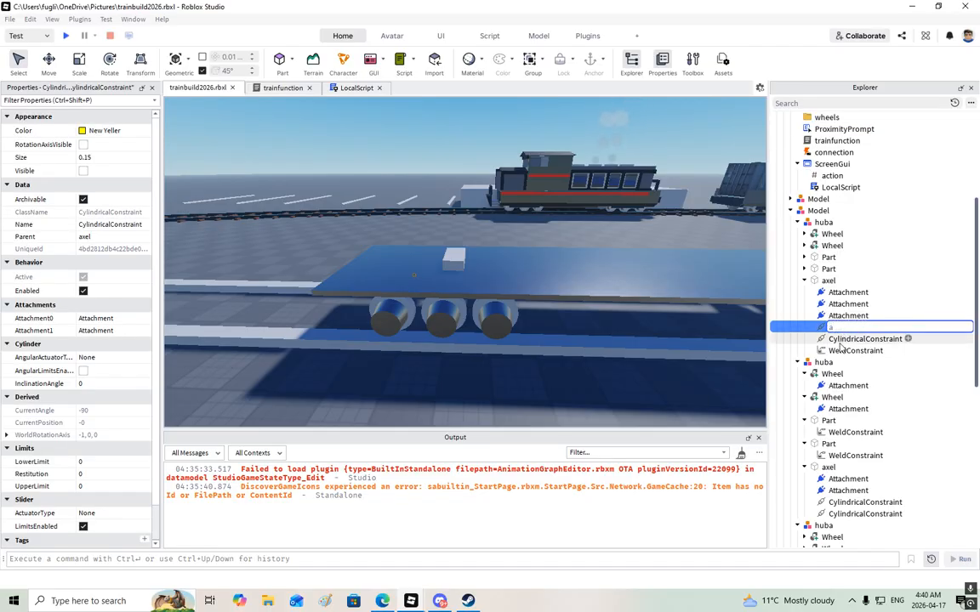
double_click(841, 340)
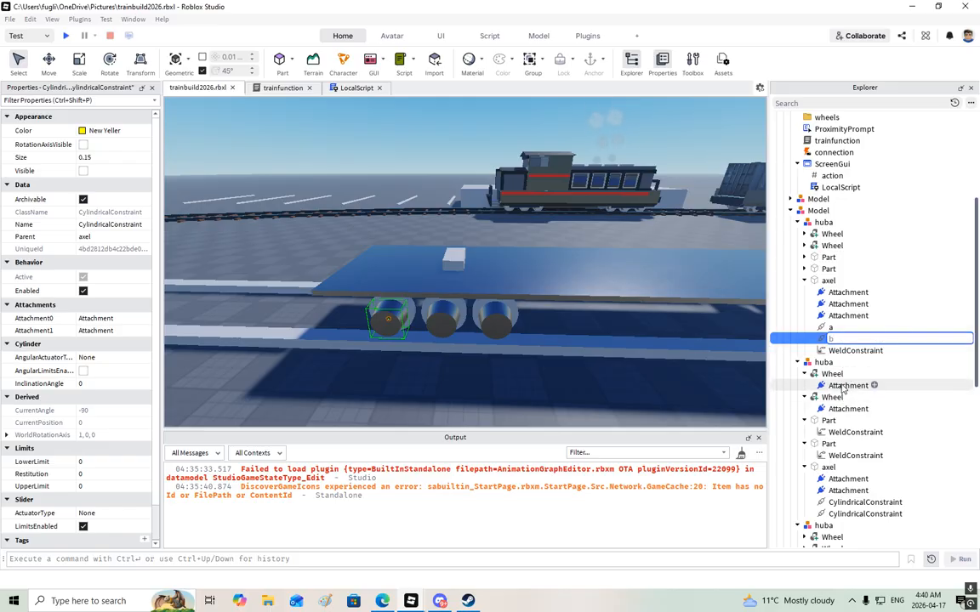
- Rename the two CylindricalConstraints in the second huba's axel to "c" and "d"
scroll(840, 442, "down", 2)
left_click(841, 453)
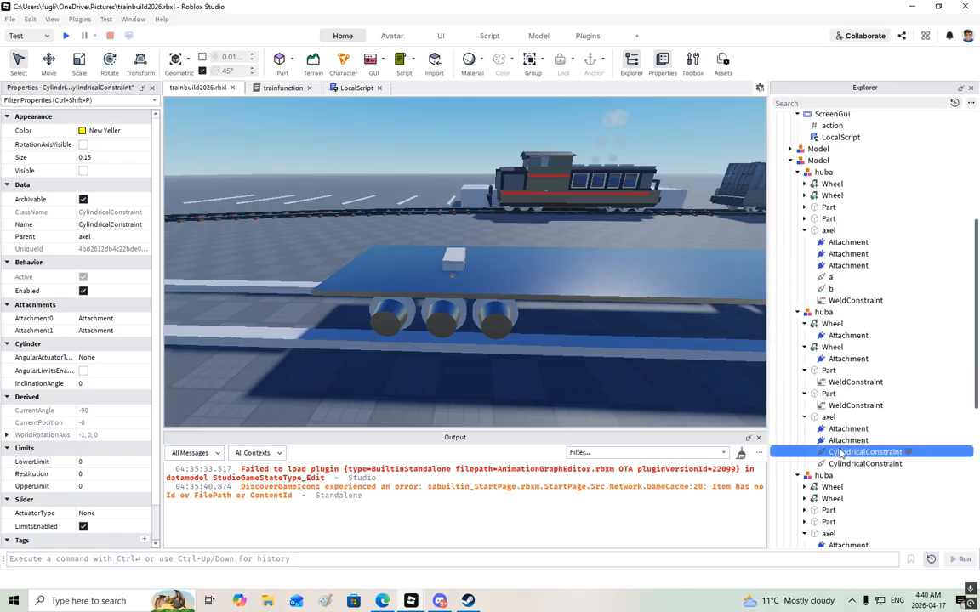
double_click(840, 453)
type("c")
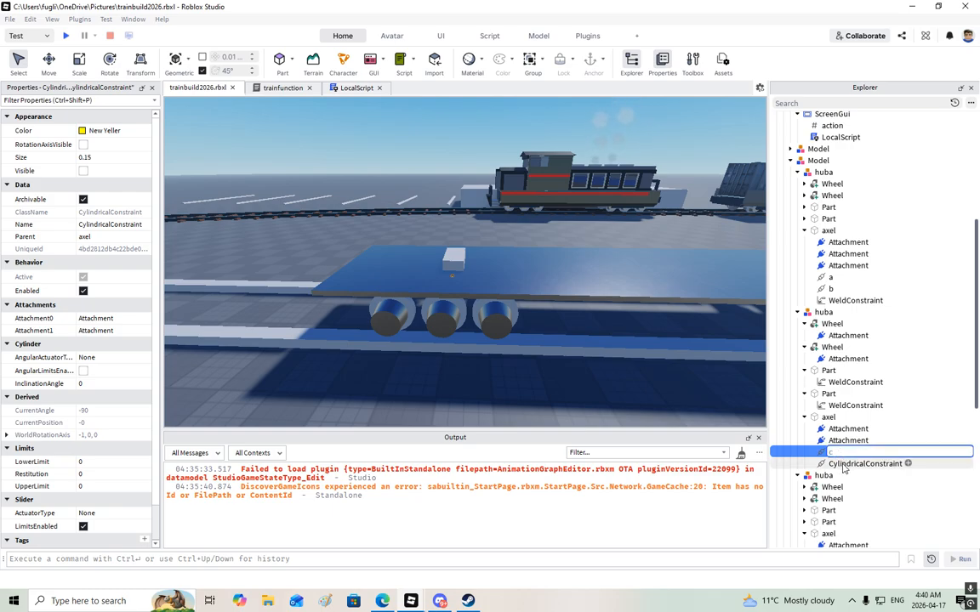
left_click(845, 464)
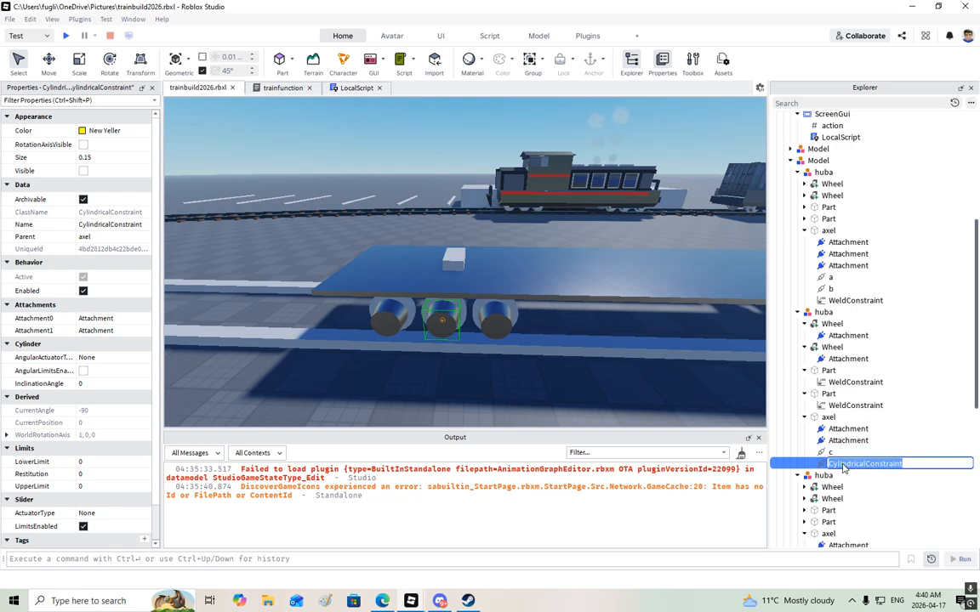
- Rename the two CylindricalConstraints in the third huba's axel to "e" and "d"
scroll(843, 466, "down", 4)
left_click(838, 470)
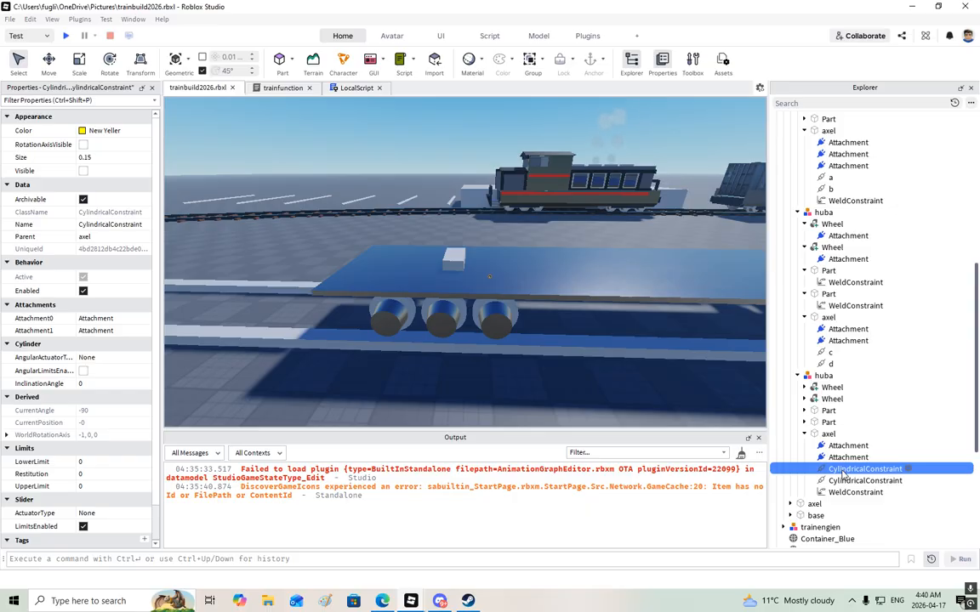
double_click(843, 469)
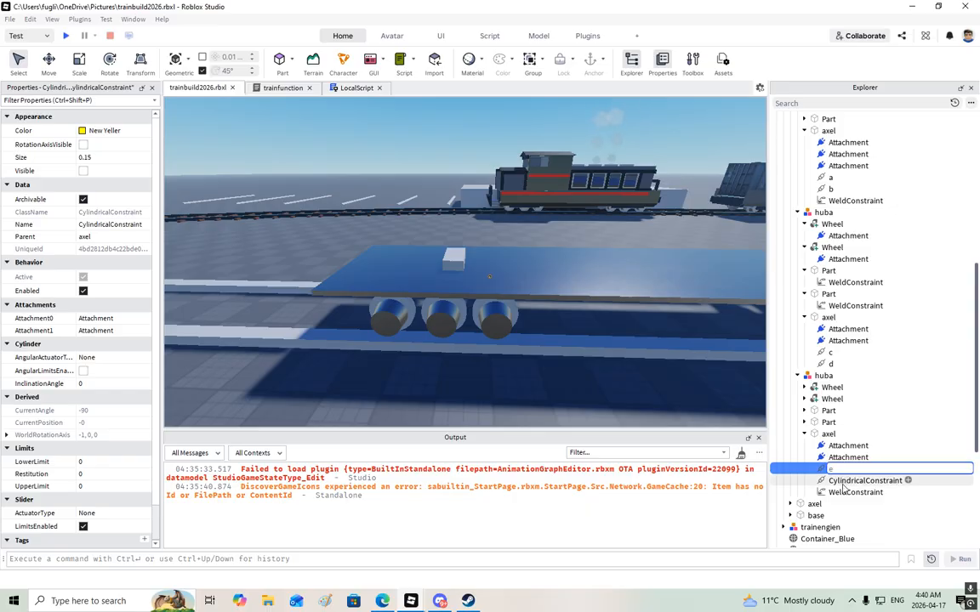
left_click(844, 480)
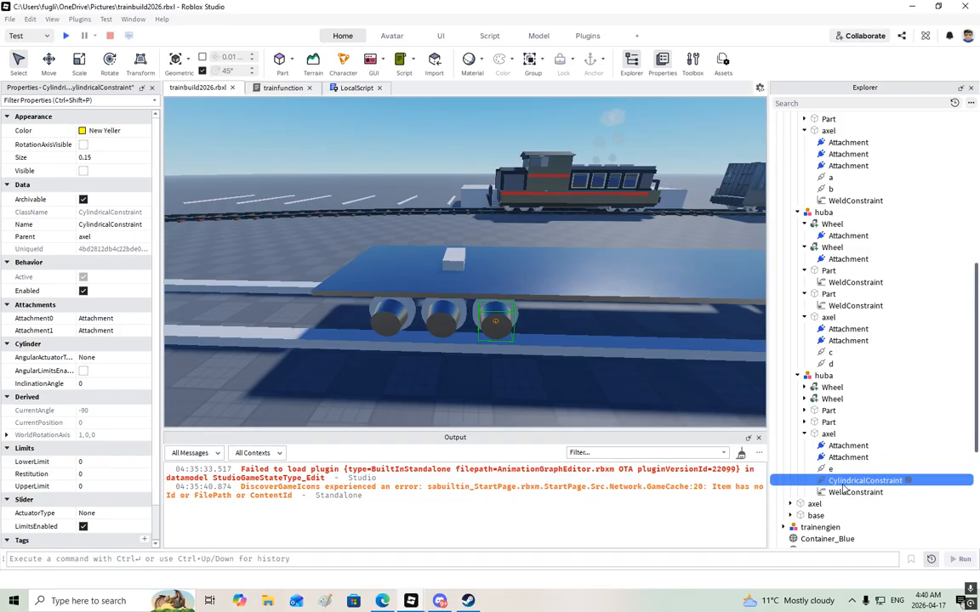
double_click(843, 482)
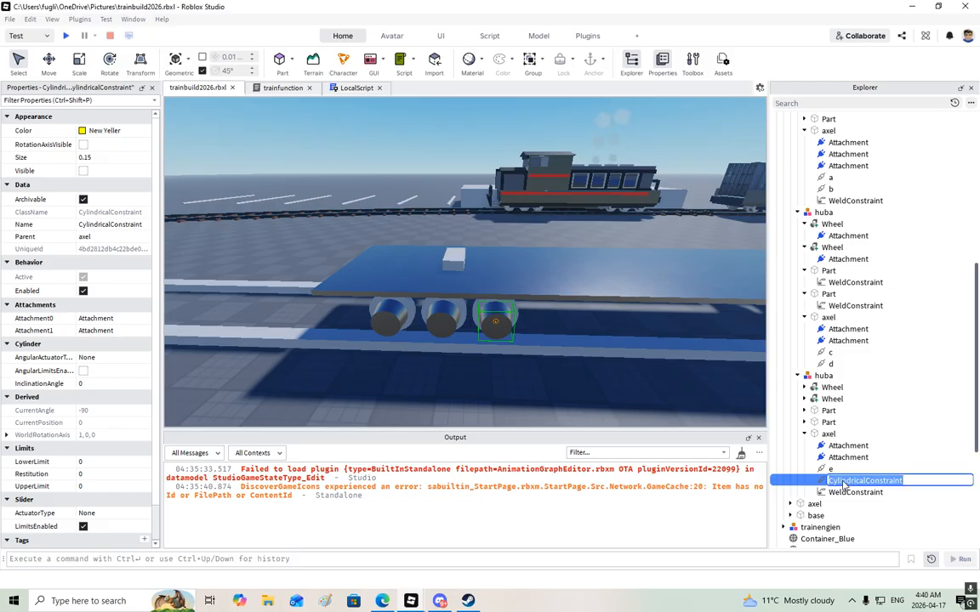
key("Return")
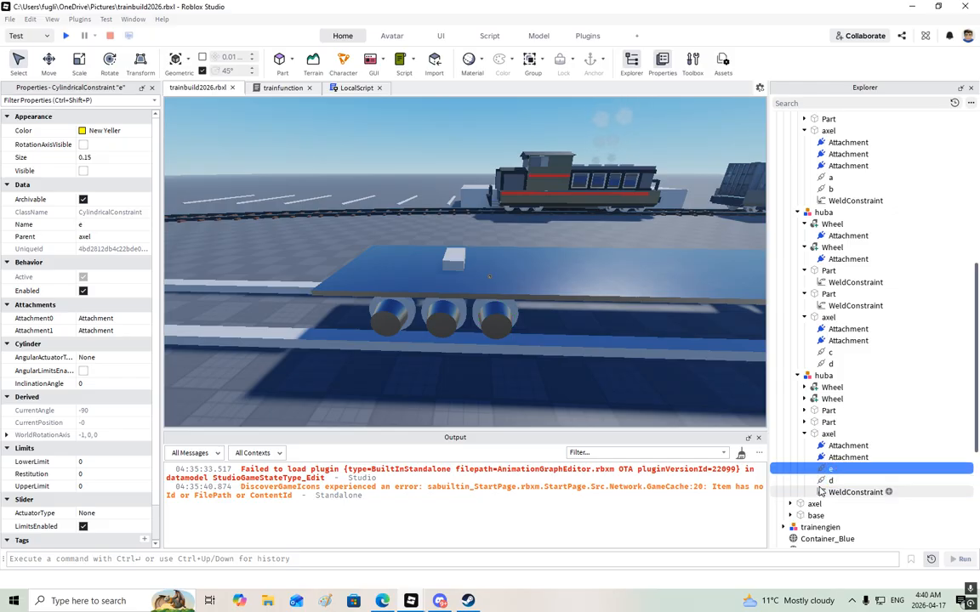
- Select all six renamed CylindricalConstraints across the three axels and move them into the "wheels" folder
left_click(824, 469, "ctrl")
left_click(830, 364, "ctrl")
left_click(830, 352, "ctrl")
scroll(827, 262, "up", 3)
left_click(829, 264, "ctrl")
left_click(830, 252, "ctrl")
scroll(823, 261, "up", 3)
left_click_drag(830, 379, 818, 170)
- Bring the other wheel group into view and expand its Model, huba models and axels down to their CylindricalConstraints
scroll(621, 245, "down", 4)
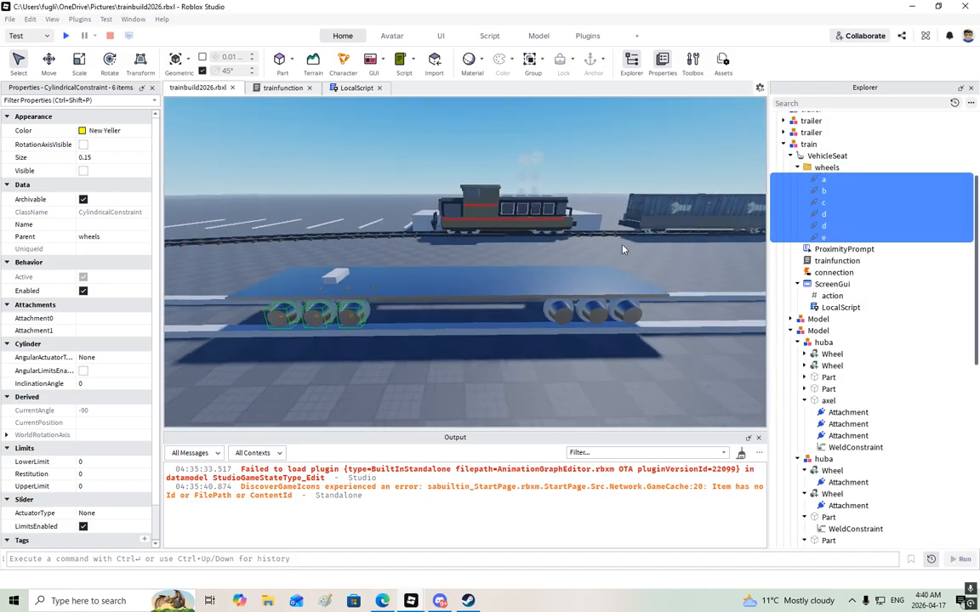
scroll(622, 247, "up", 3)
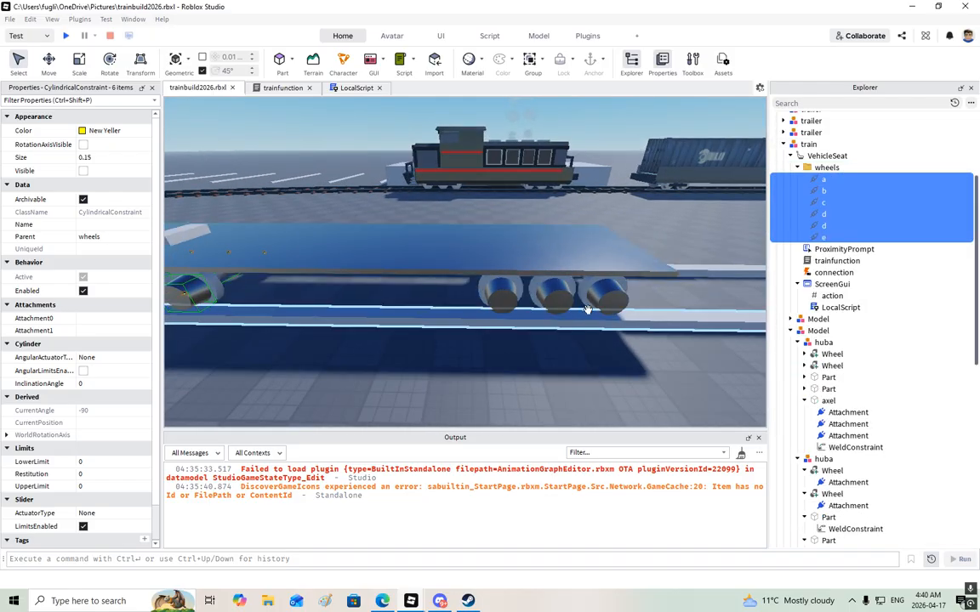
left_click(791, 319)
left_click(797, 354)
left_click(797, 343)
left_click(797, 331)
left_click(803, 388)
scroll(804, 391, "down", 3)
left_click(804, 390)
scroll(806, 400, "down", 2)
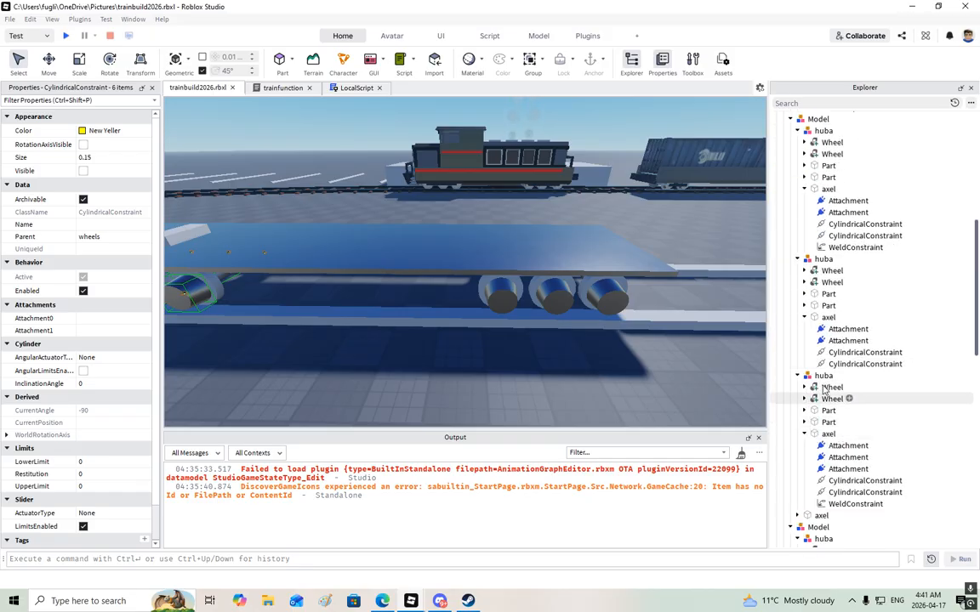
- Rename the two CylindricalConstraints in the third huba's axel of the other wheel group to "a" and "b"
scroll(817, 374, "up", 3)
left_click(840, 324)
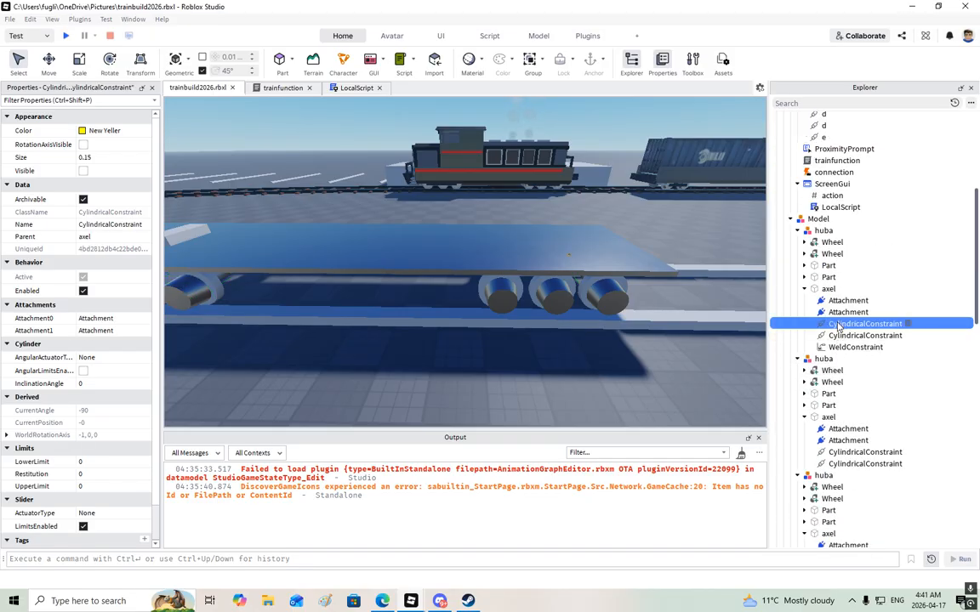
scroll(842, 425, "down", 3)
left_click(844, 456)
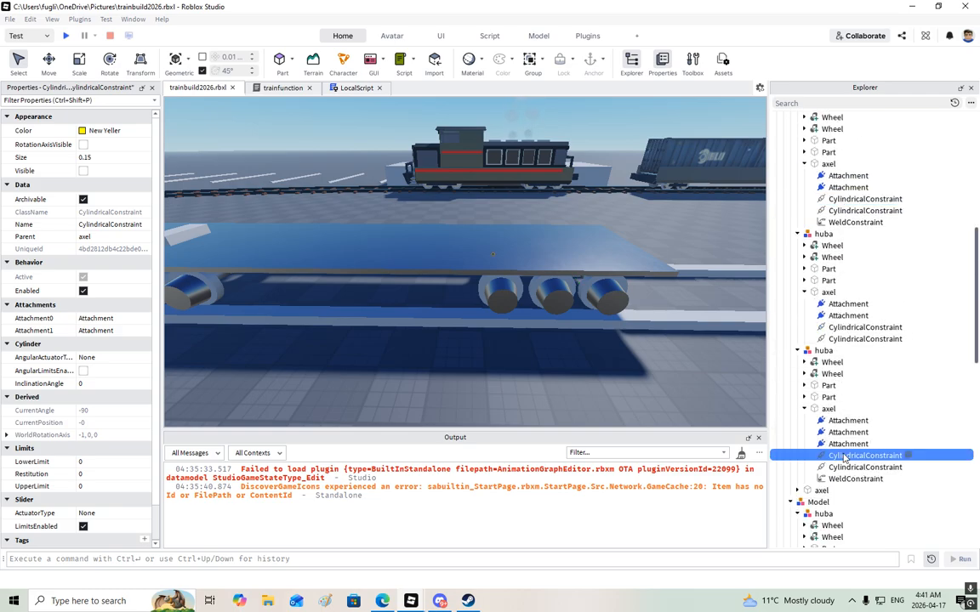
left_click(844, 458)
type("a")
key("Return")
left_click(844, 468)
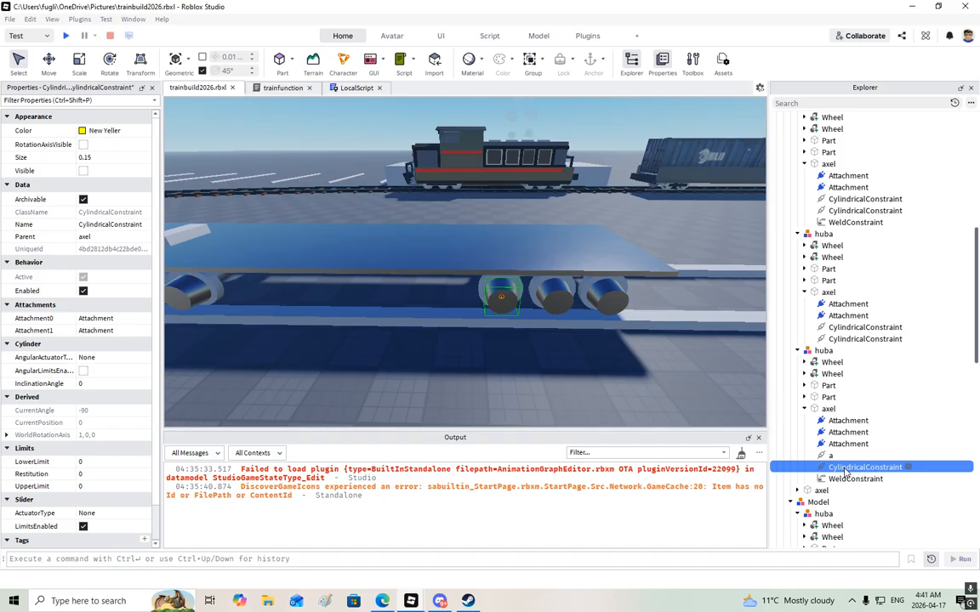
left_click(845, 468)
type("b")
key("Return")
- Rename the two CylindricalConstraints in the second huba's axel of this wheel group to "c" and "d"
left_click(842, 339)
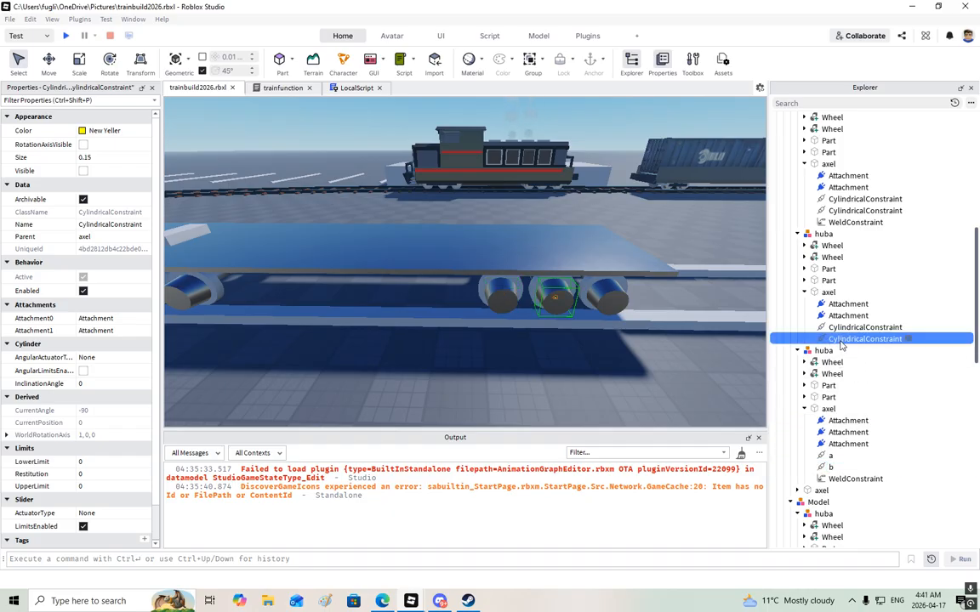
left_click(842, 329)
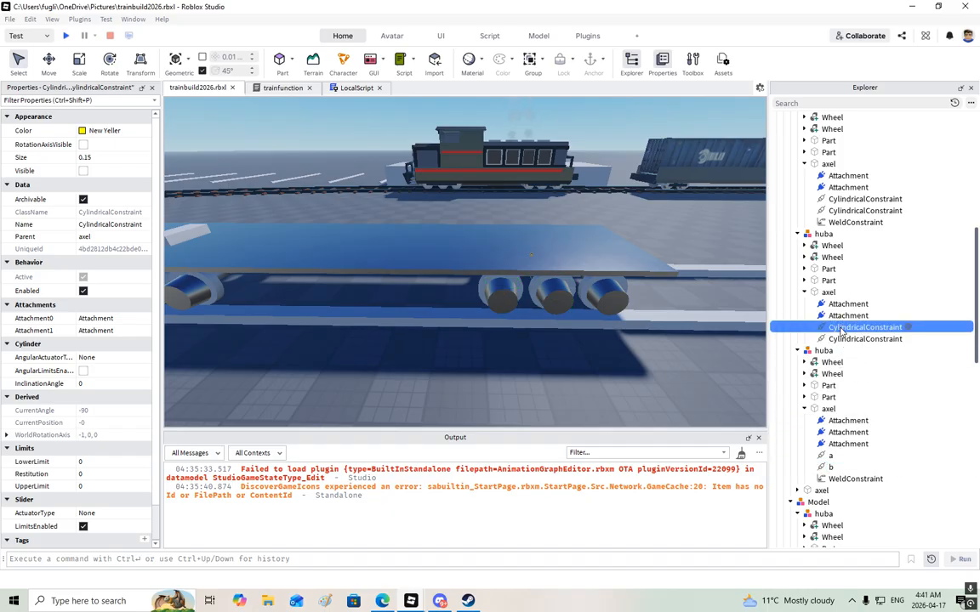
left_click(841, 328)
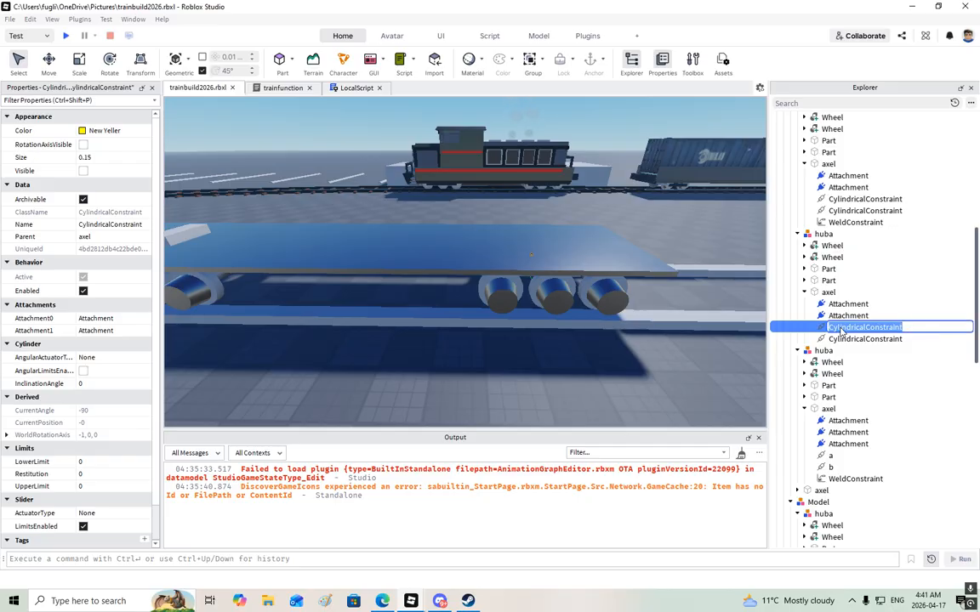
type("c")
left_click(844, 339)
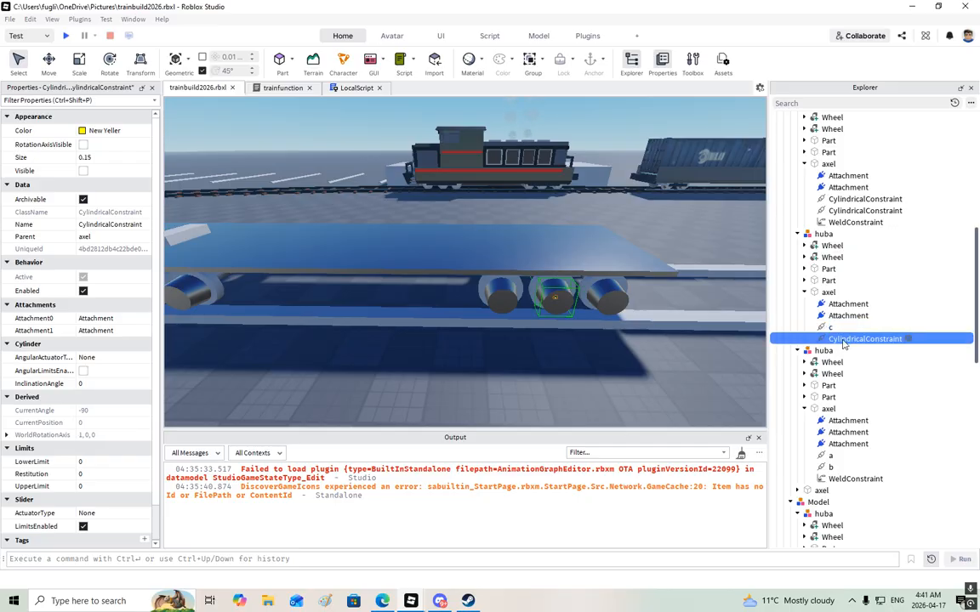
left_click(844, 340)
type("d")
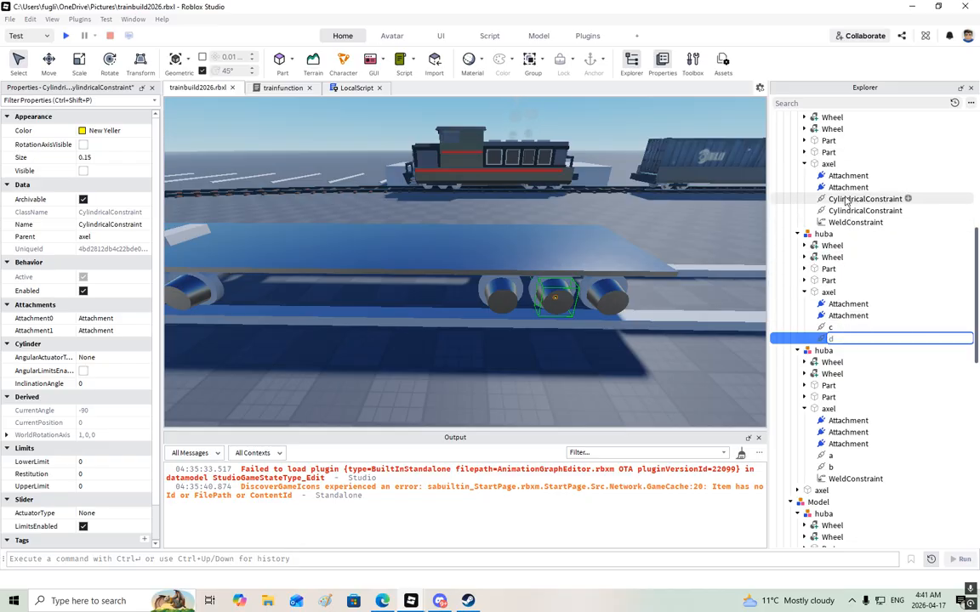
- Rename the two CylindricalConstraints in the first huba's axel of this wheel group to "e" and "f"
left_click(846, 199)
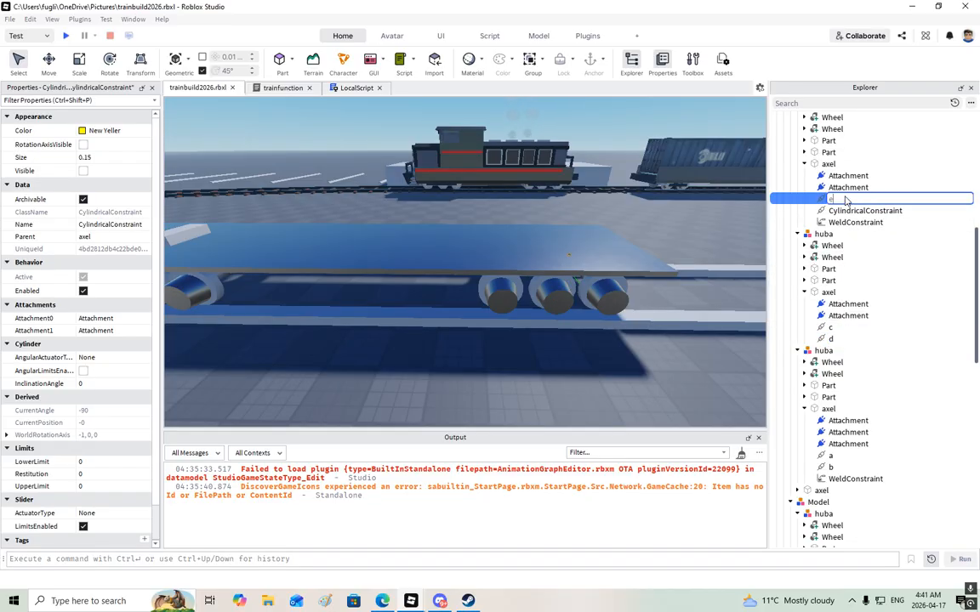
left_click(845, 210)
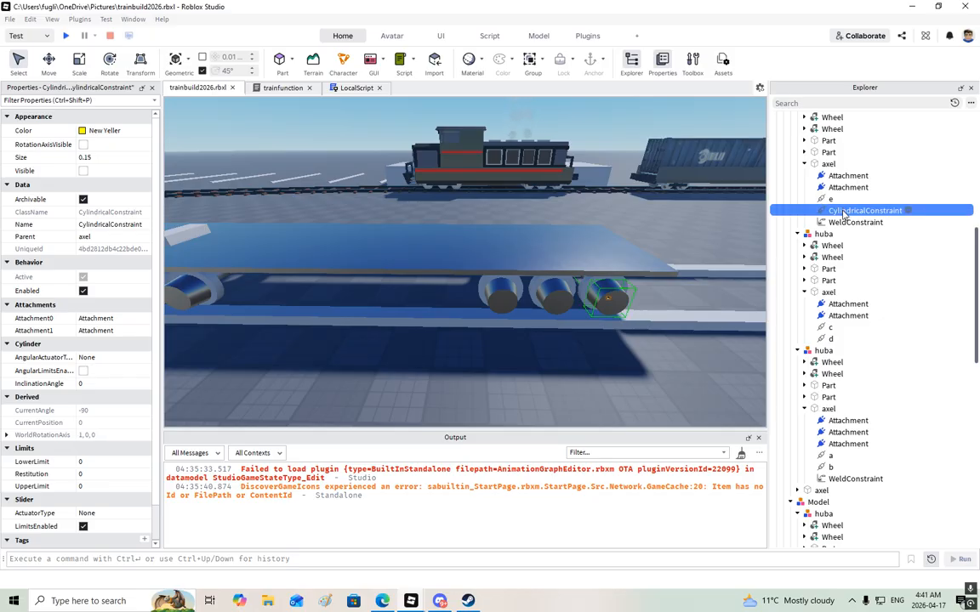
left_click(844, 211)
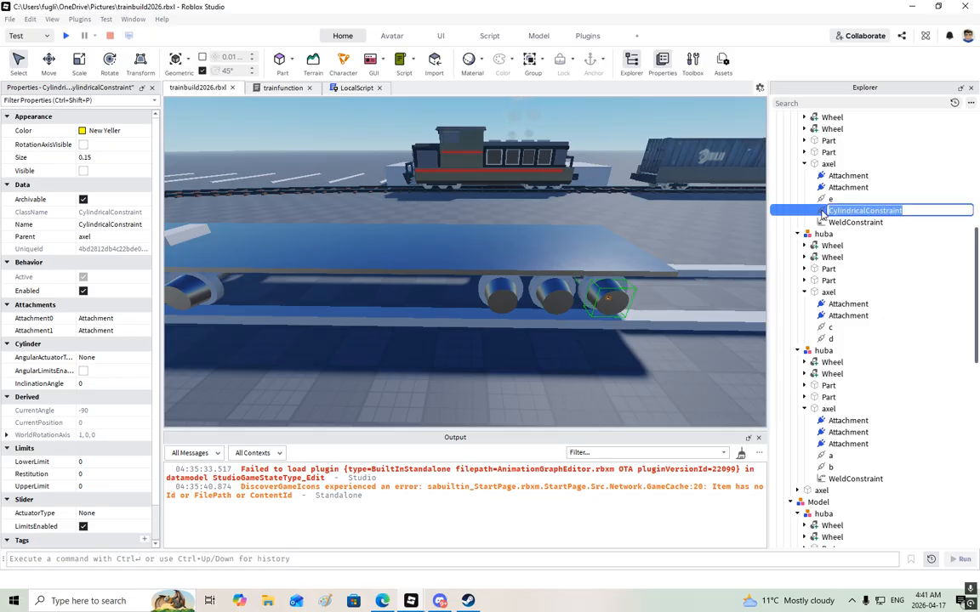
key("Return")
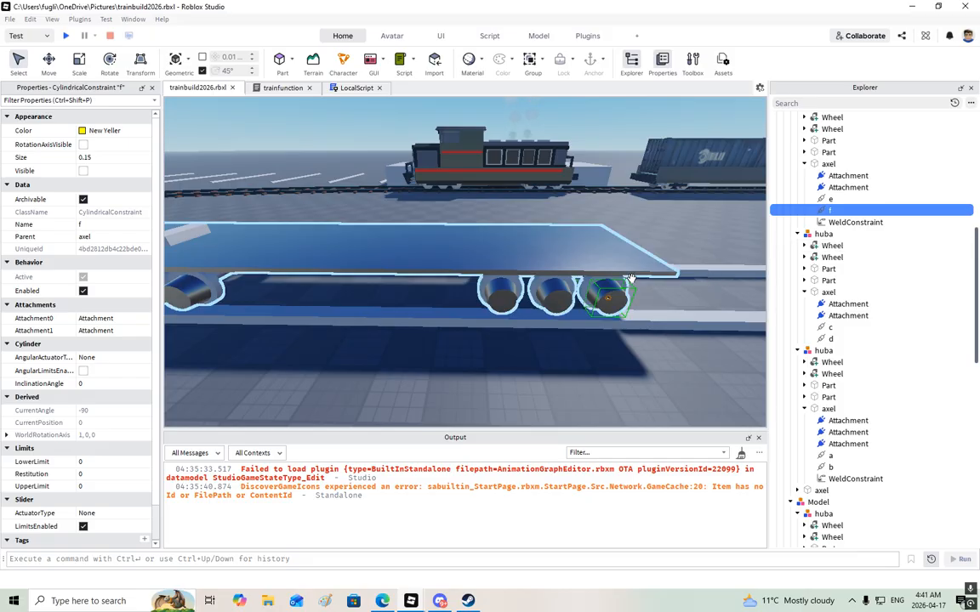
scroll(638, 321, "up", 5)
scroll(638, 322, "down", 5)
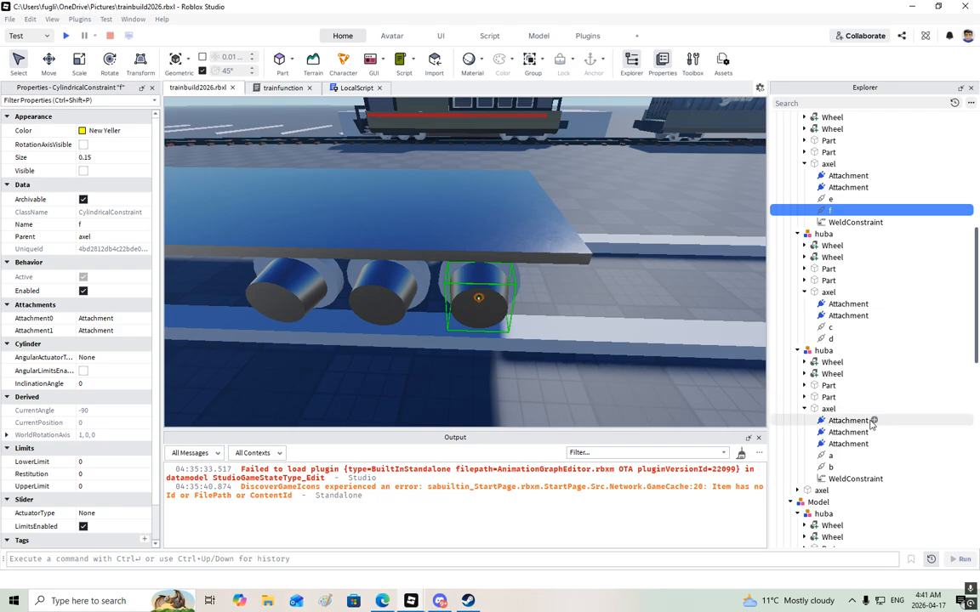
scroll(871, 422, "down", 3)
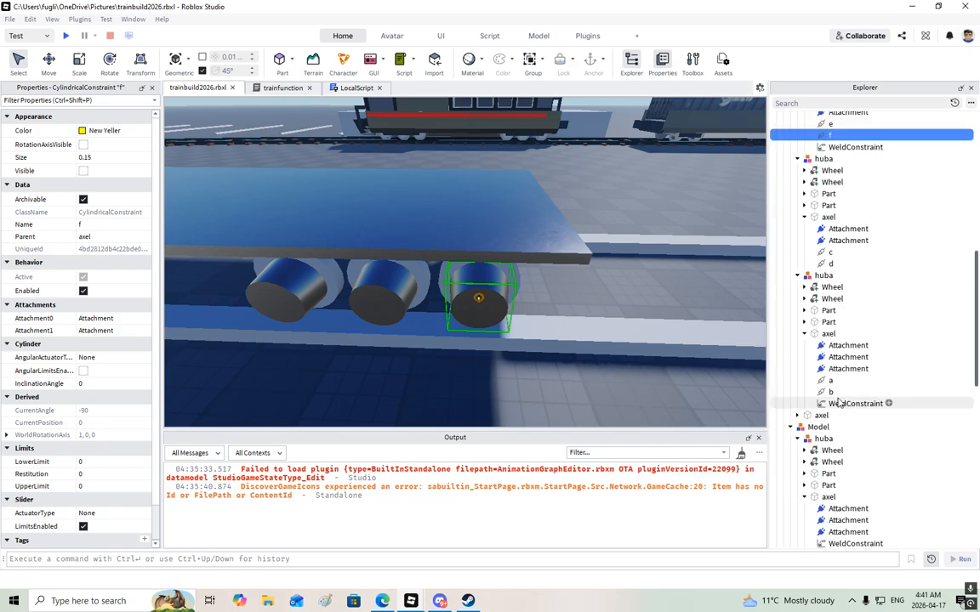
left_click(830, 392)
left_click(831, 380, "ctrl")
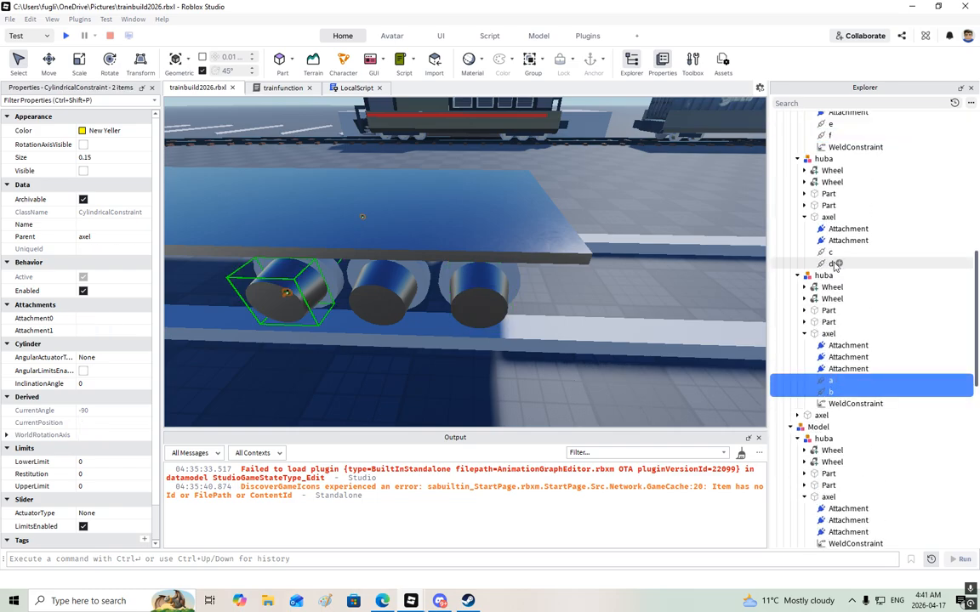
left_click(826, 264, "ctrl")
left_click(830, 252, "ctrl")
scroll(830, 253, "up", 4)
left_click(824, 235, "ctrl")
left_click(823, 224, "ctrl")
scroll(823, 227, "up", 7)
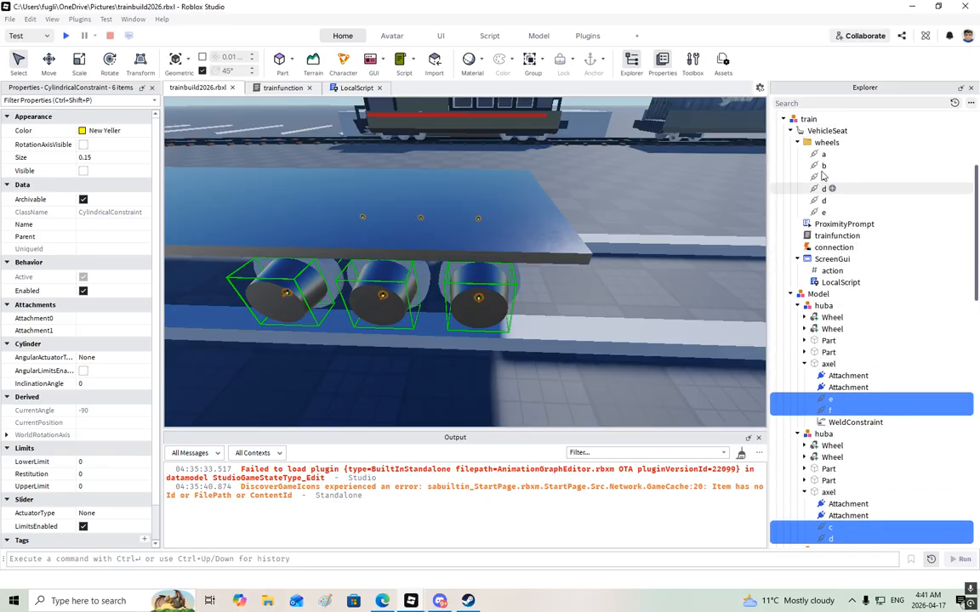
left_click(824, 143)
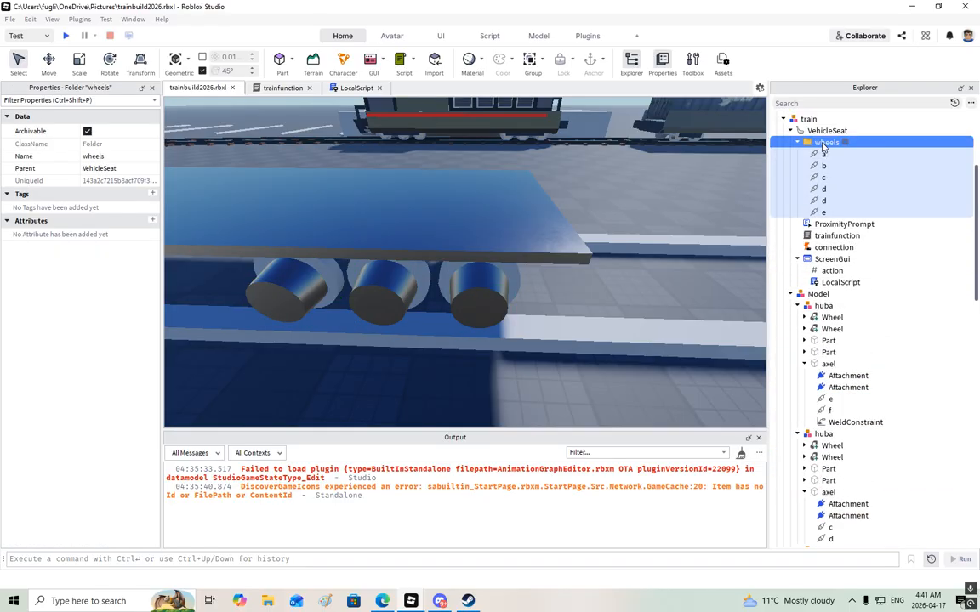
- Insert a new Folder into the train's VehicleSeat and name it "wheelsb"
left_click(829, 131)
right_click(834, 132)
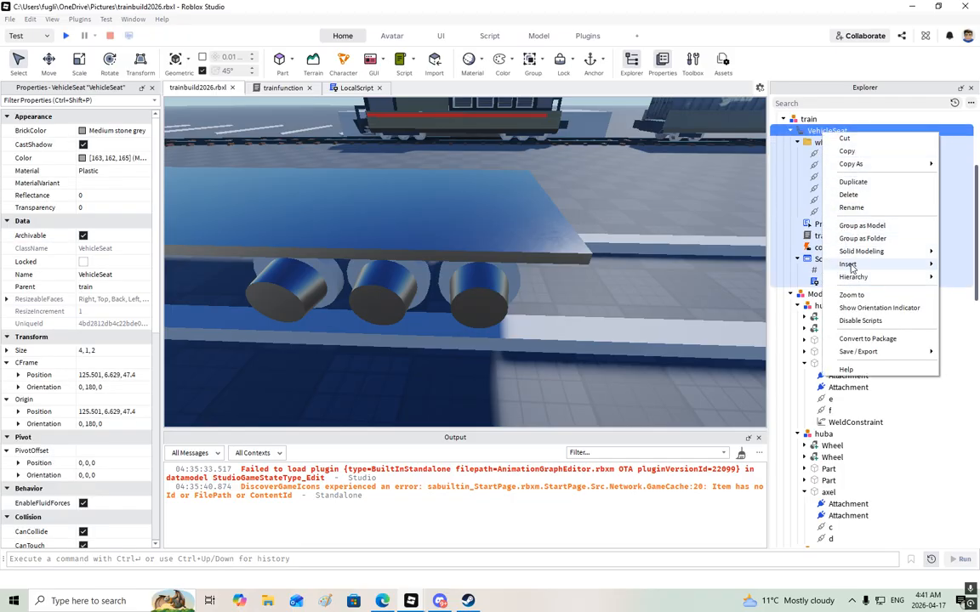
mouse_move(850, 265)
left_click(765, 278)
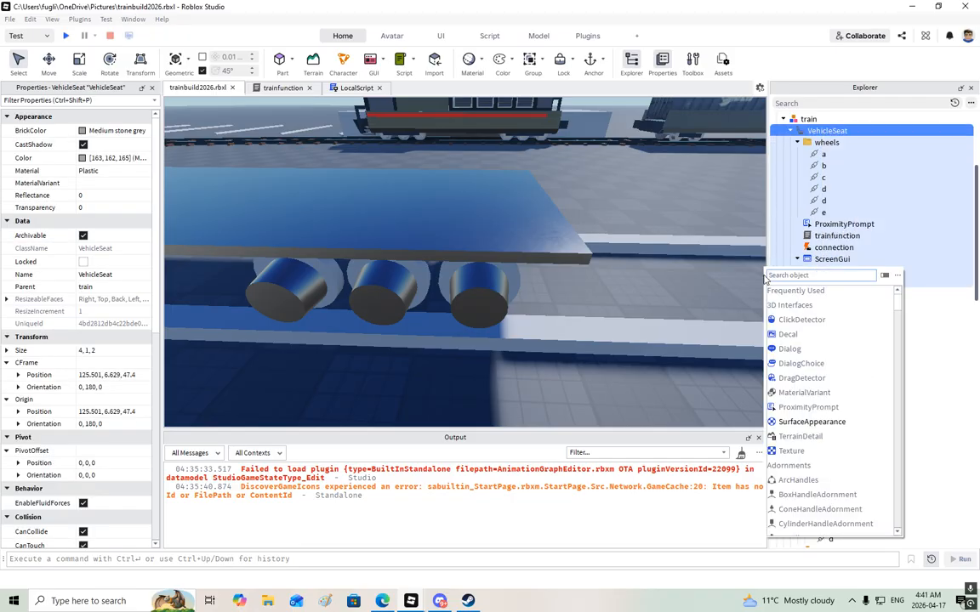
type("fol")
key("Return")
left_click(830, 143)
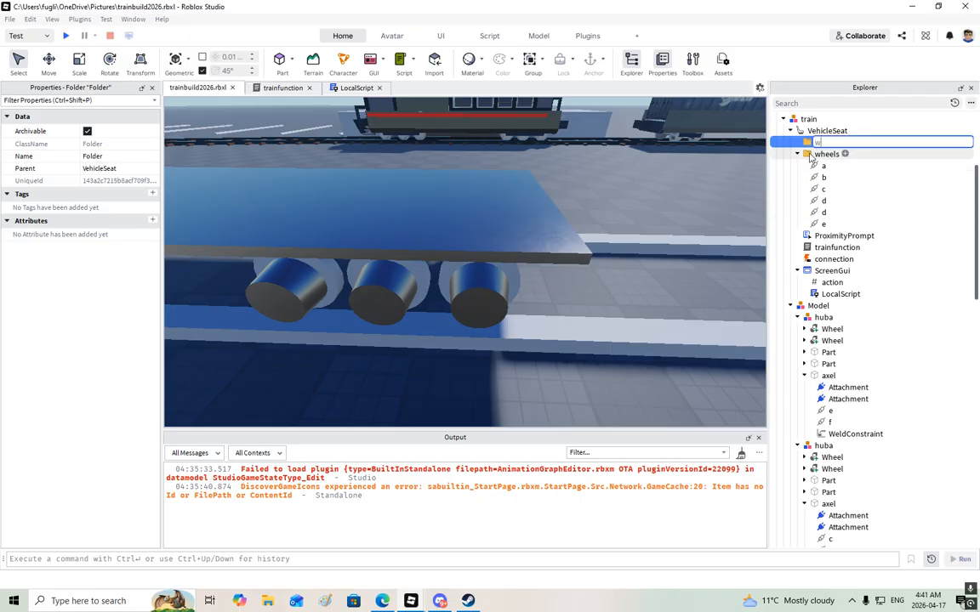
type("wheelsb")
key("Return")
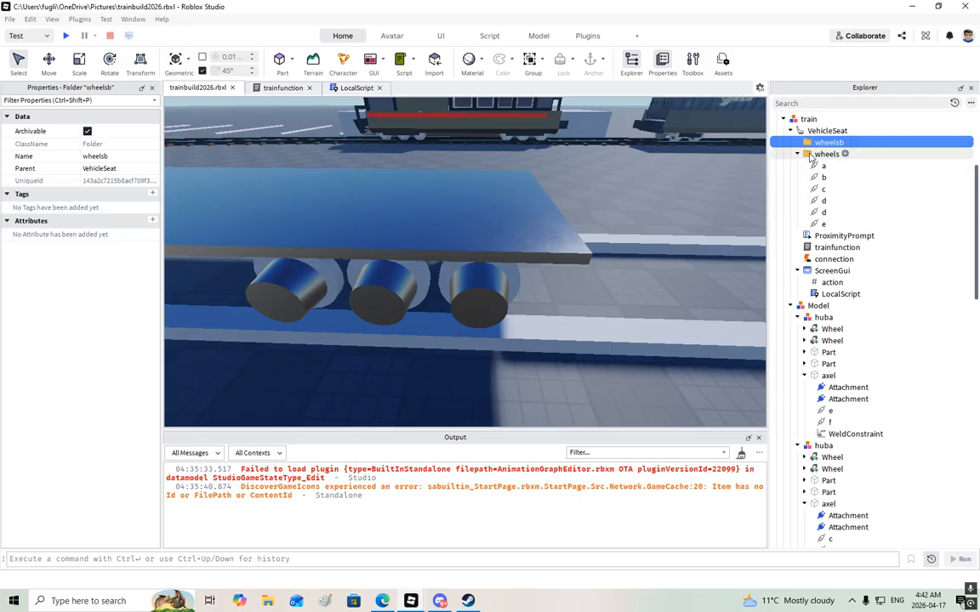
- Select CylindricalConstraints "a" to "f" across this wheel group's three axels and move them into the "wheelsb" folder
scroll(837, 289, "down", 6)
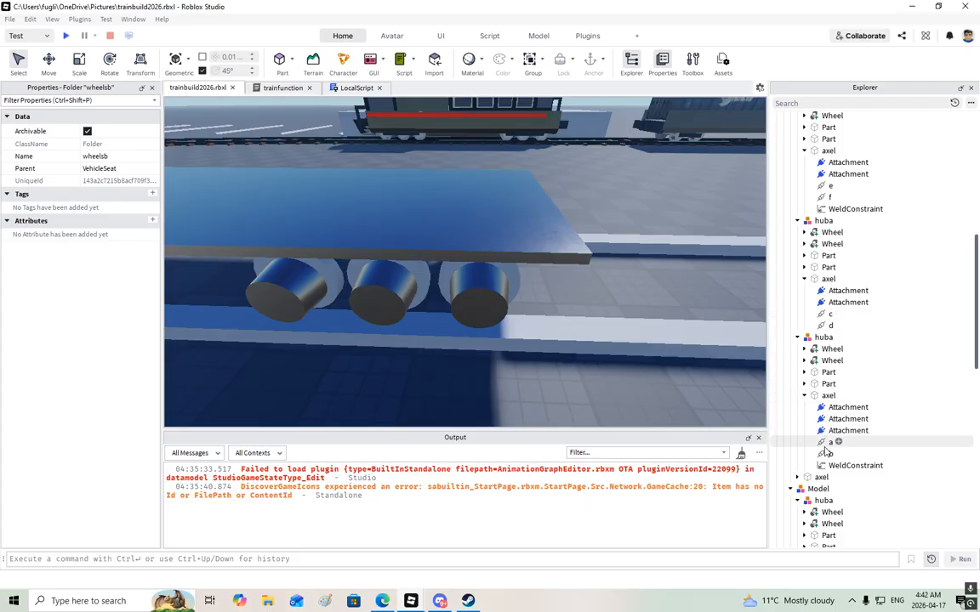
left_click(825, 452)
left_click(826, 443, "ctrl")
left_click(828, 326, "ctrl")
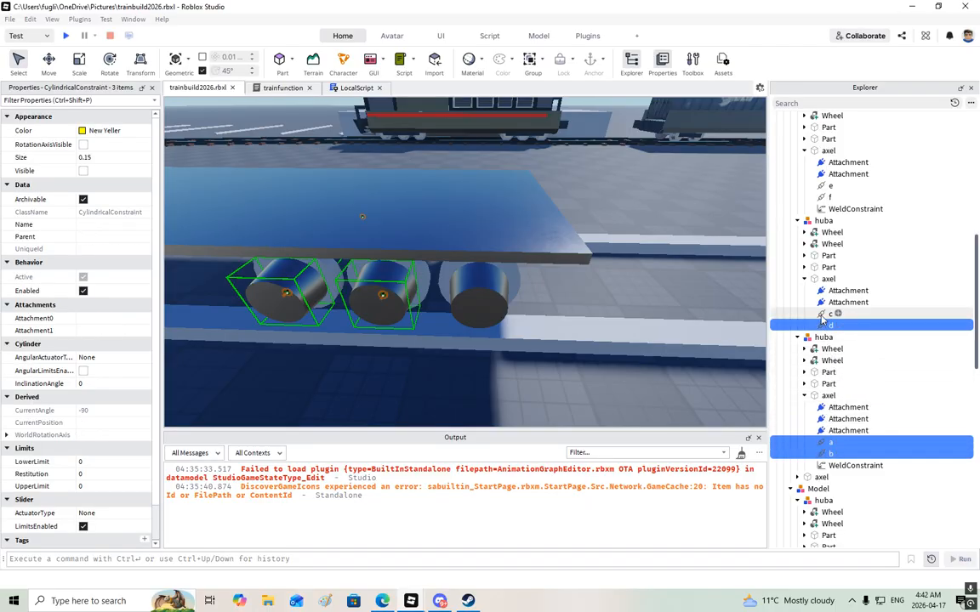
left_click(826, 314, "ctrl")
scroll(825, 314, "up", 3)
left_click(830, 280, "ctrl")
left_click(830, 291, "ctrl")
scroll(826, 281, "up", 4)
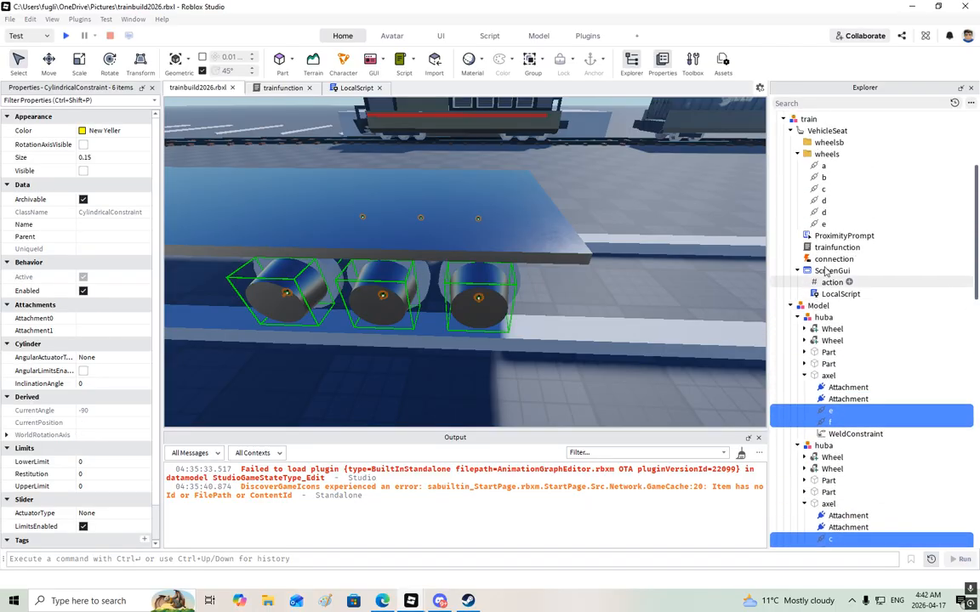
left_click_drag(822, 415, 830, 142)
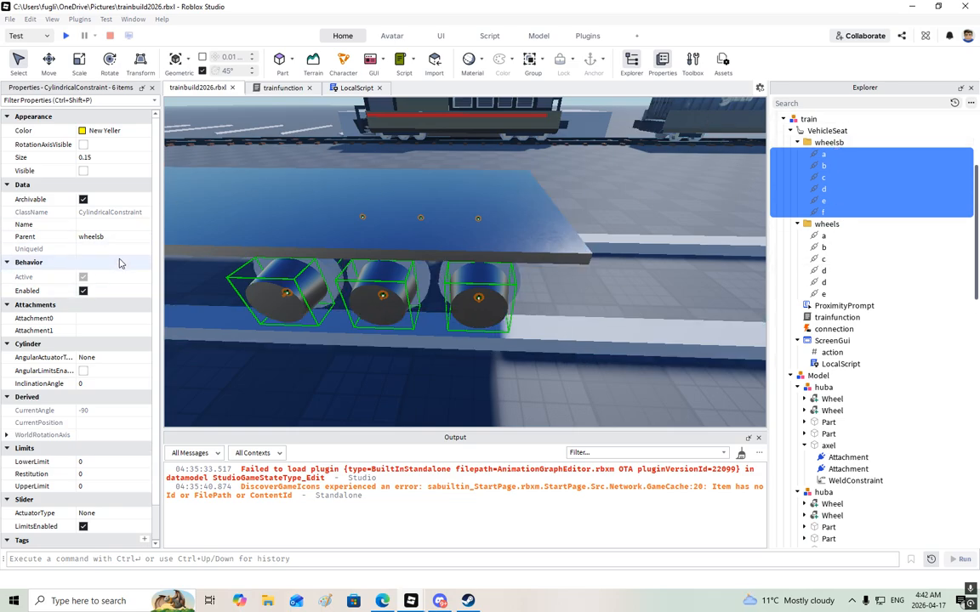
scroll(131, 298, "down", 1)
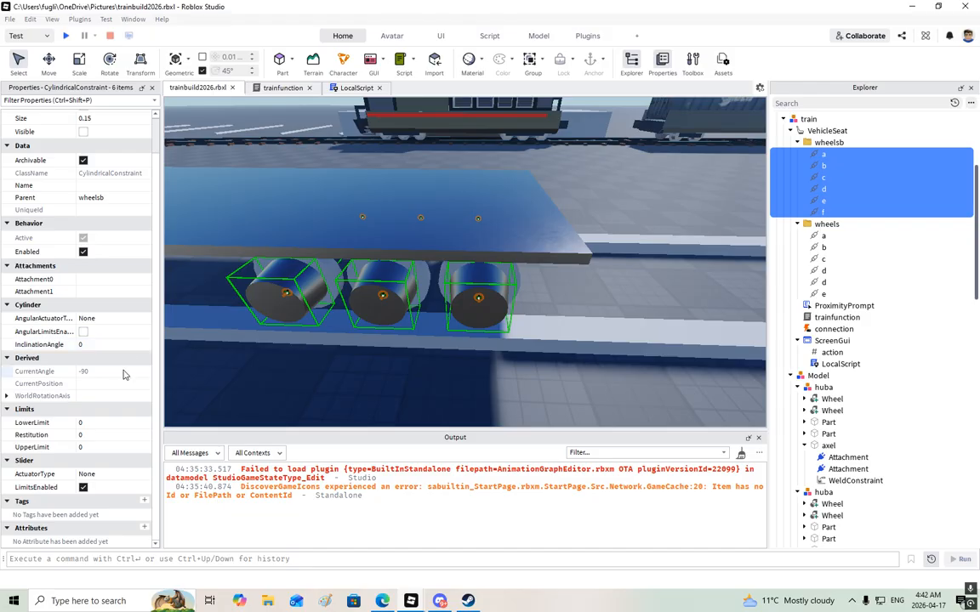
scroll(119, 298, "up", 1)
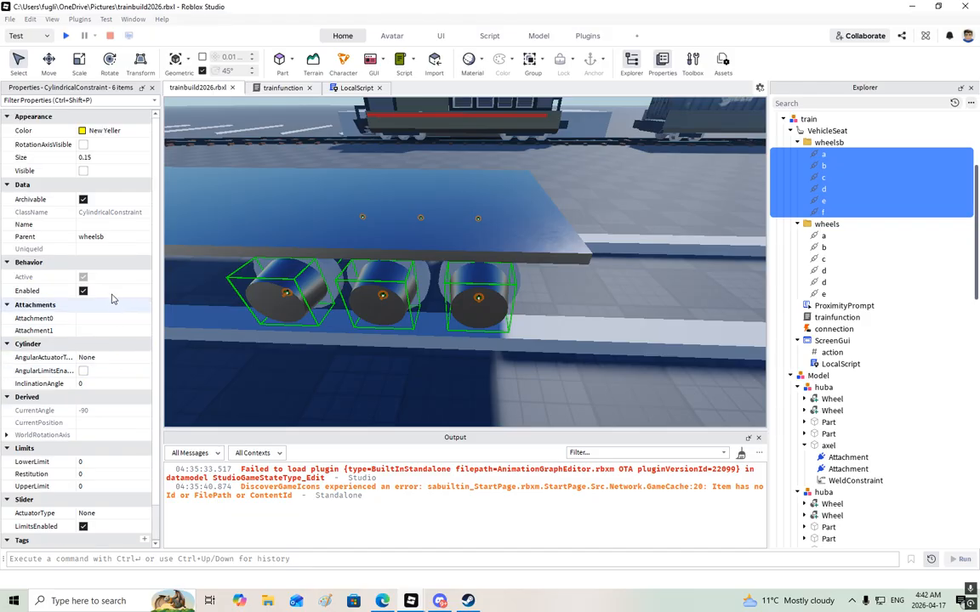
left_click(83, 146)
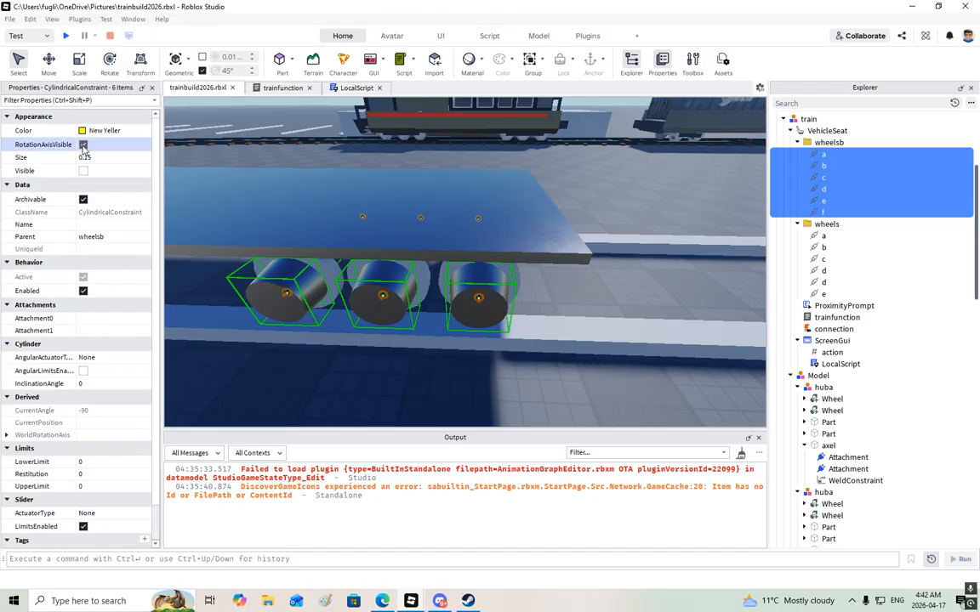
left_click(818, 212)
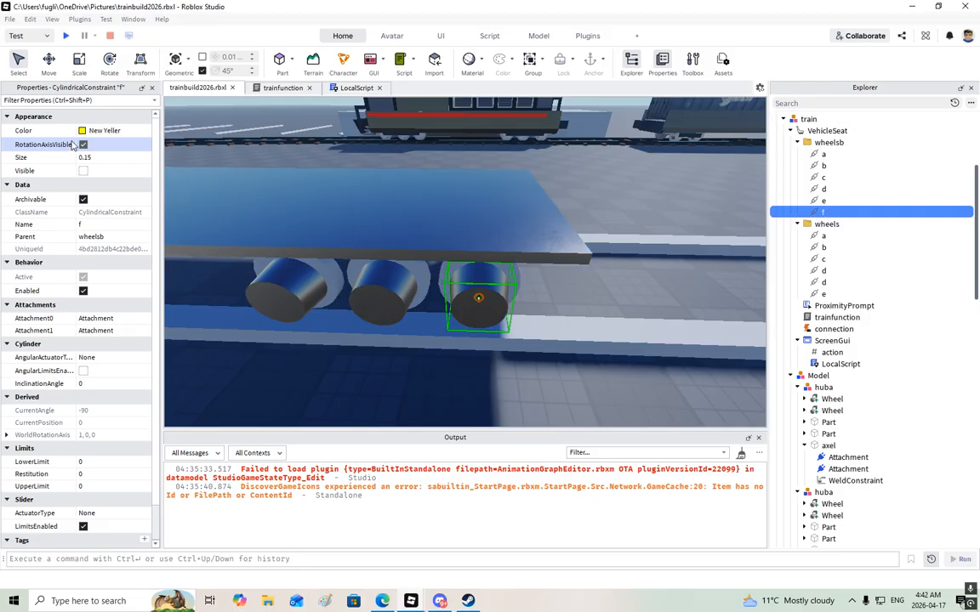
left_click(823, 153, "ctrl")
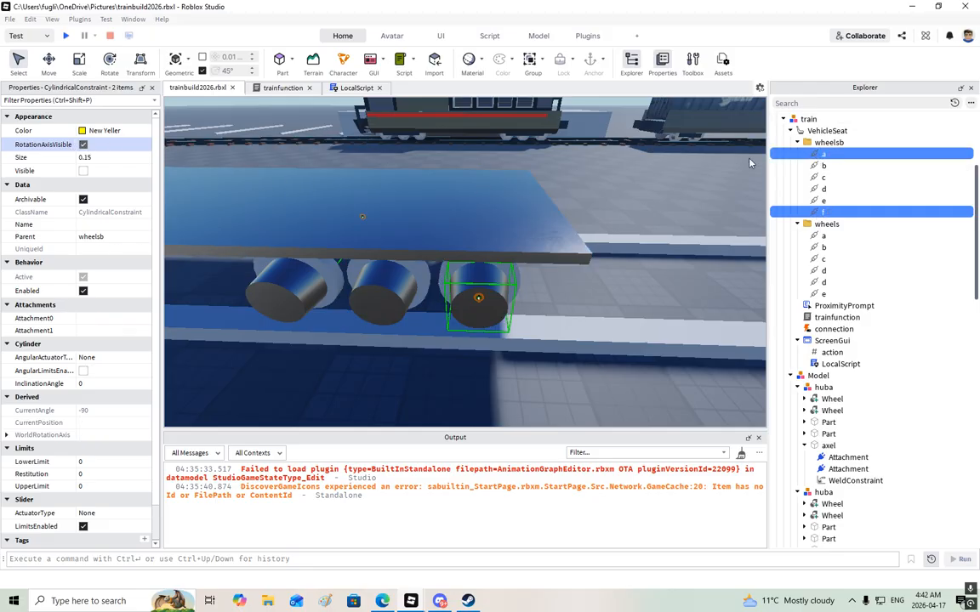
left_click(824, 166, "ctrl")
left_click(823, 177, "ctrl")
left_click(823, 189, "ctrl")
left_click(823, 200, "ctrl")
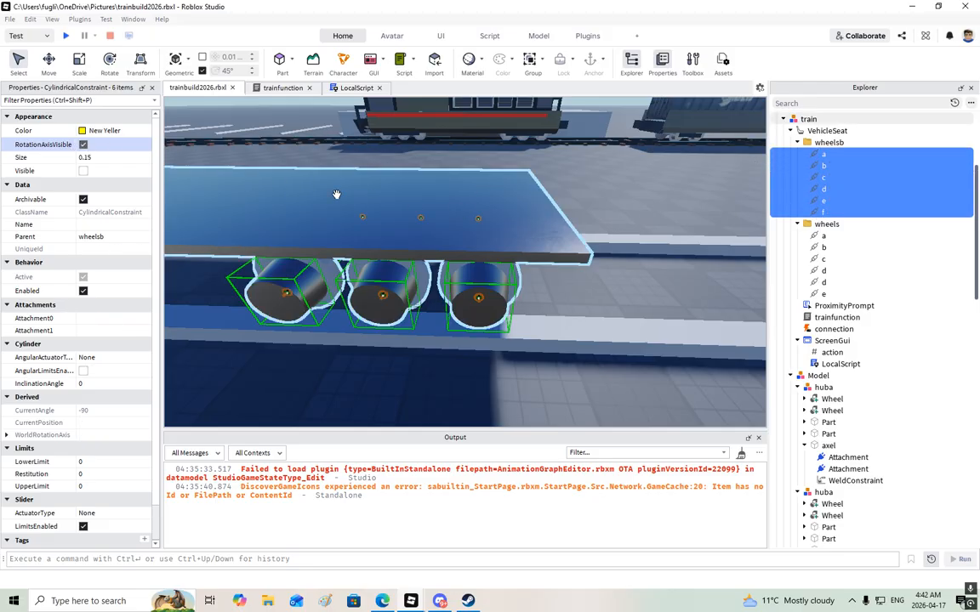
left_click(83, 145)
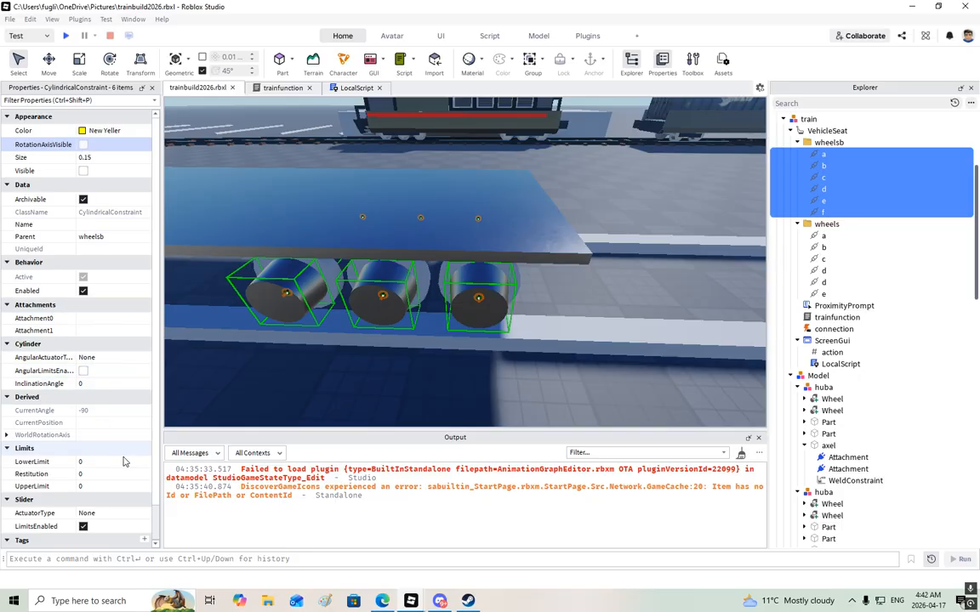
- Set the AngularActuatorType of all six CylindricalConstraints in the "wheelsb" folder to Motor
left_click(118, 357)
left_click(92, 368)
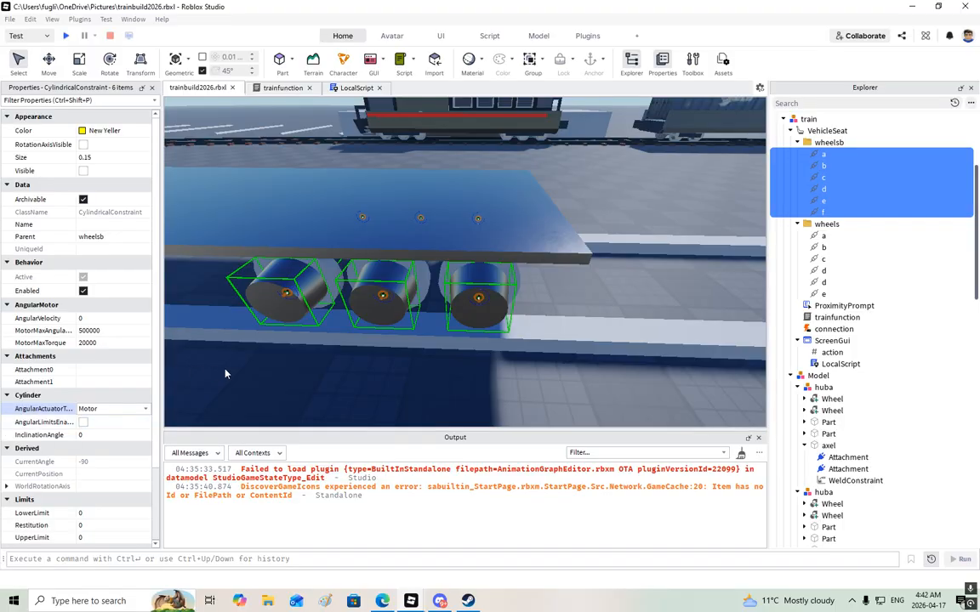
- Examine the rotation direction arrows on the wheels driven by the "wheelsb" constraints
key("f")
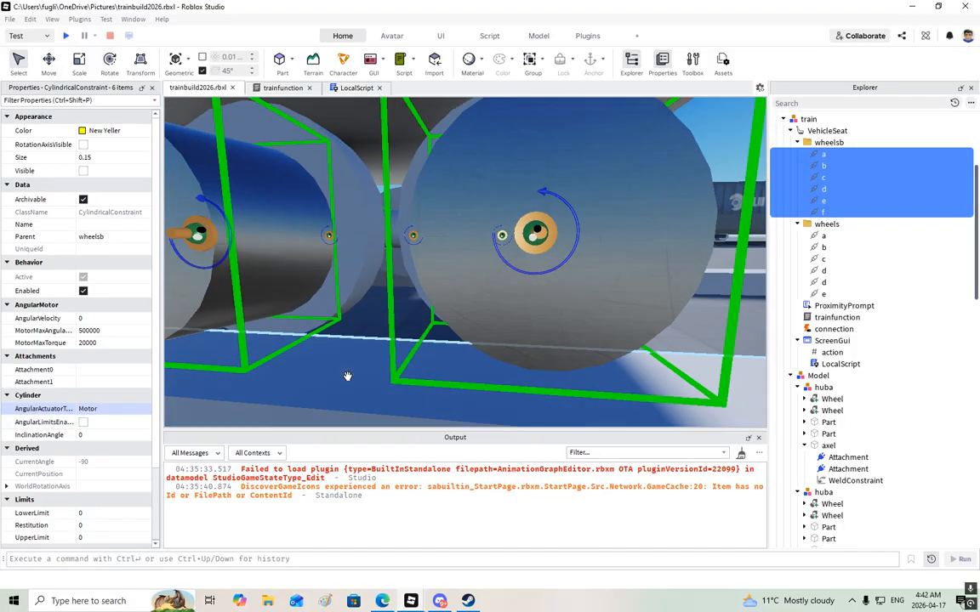
key("s")
key("a")
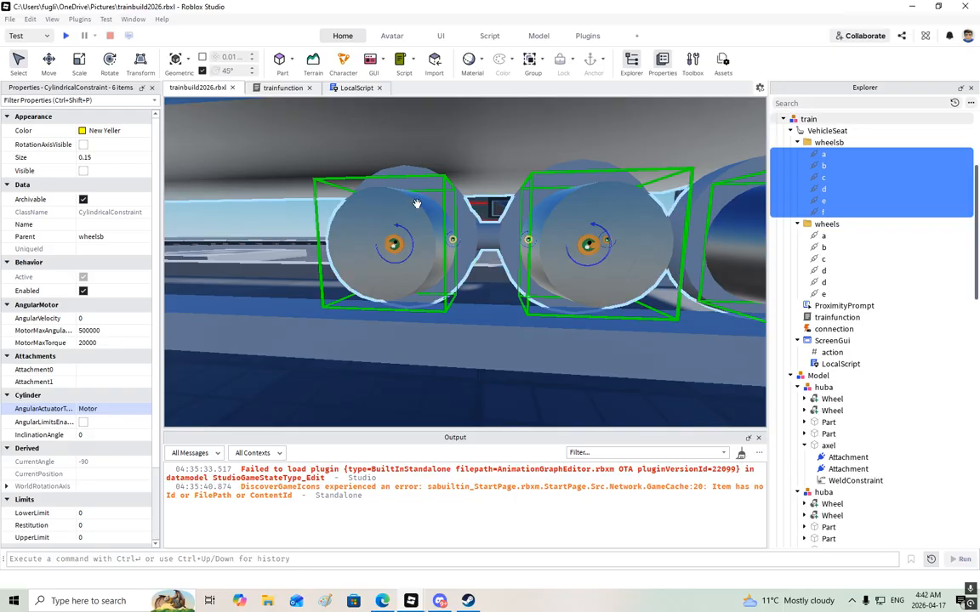
key("d")
right_click_drag(439, 244, 438, 242)
right_click_drag(460, 292, 516, 302)
key("d")
key("s")
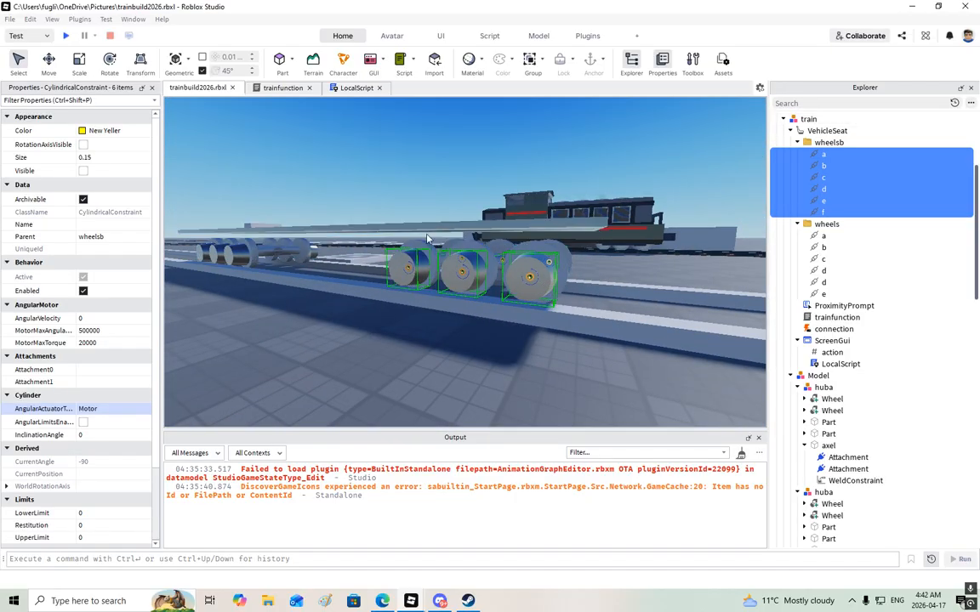
- Set the AngularActuatorType of all six CylindricalConstraints in the "wheels" folder to Motor
key("w")
right_click_drag(430, 392, 430, 392)
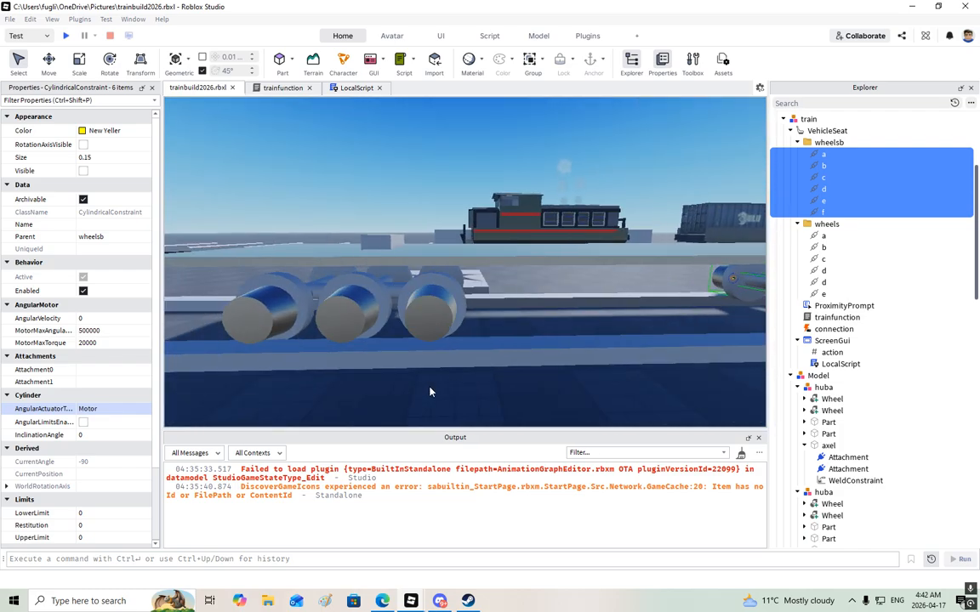
left_click(822, 236)
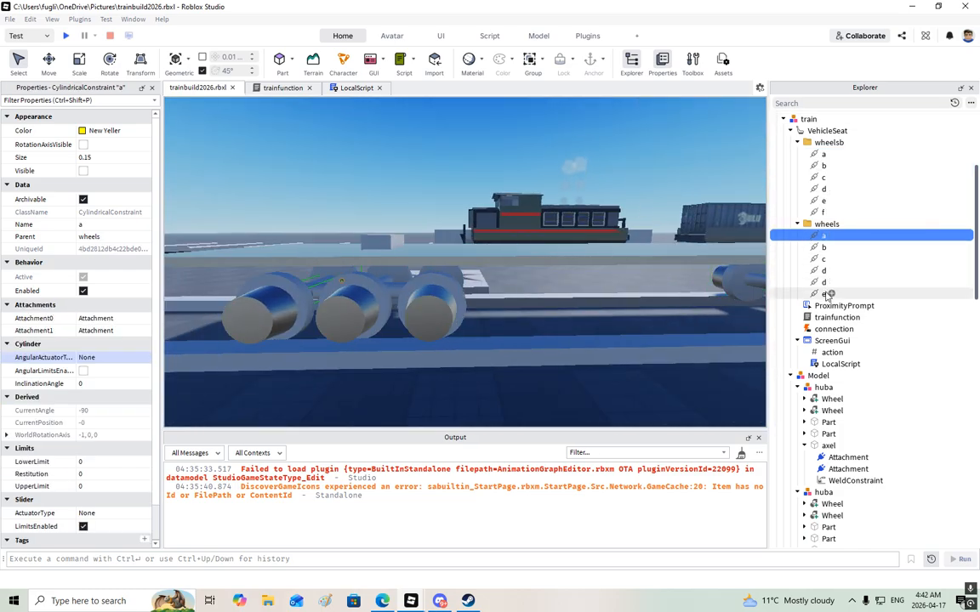
left_click(823, 293, "shift")
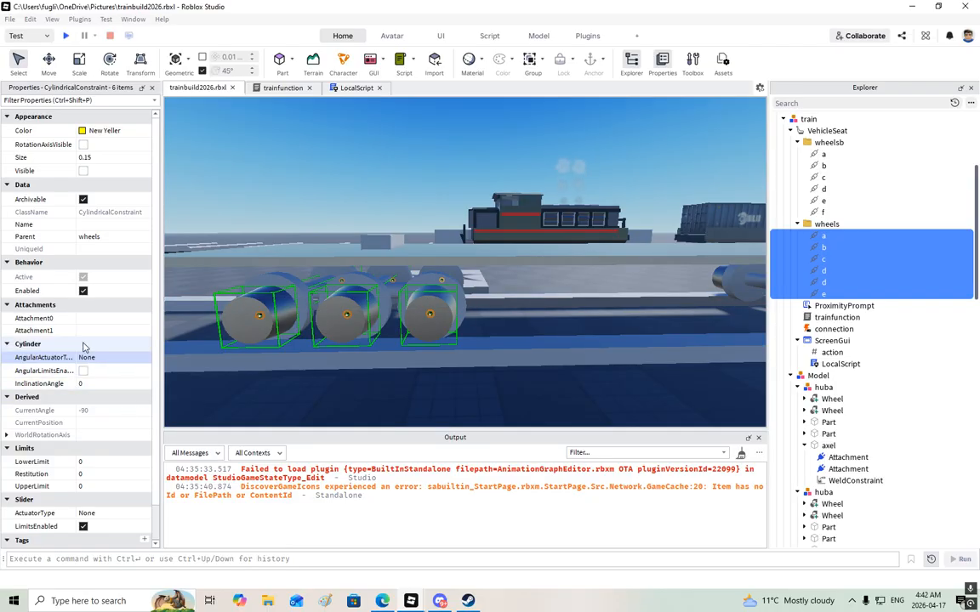
left_click(104, 371)
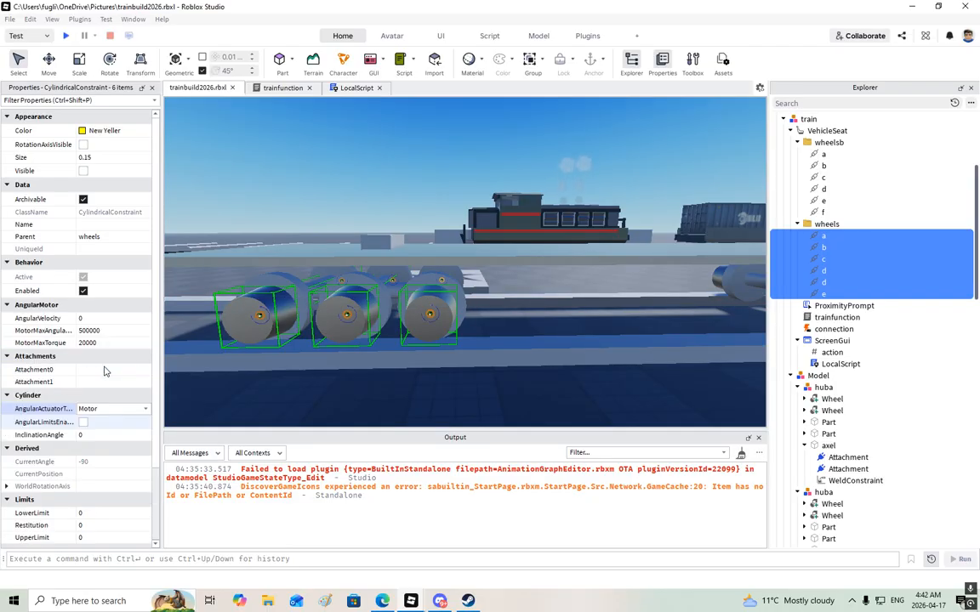
- Set the MotorMaxTorque of the "wheels" constraints to inf and enter a long string of 9s for MotorMaxAngularAcceleration
left_click(114, 334)
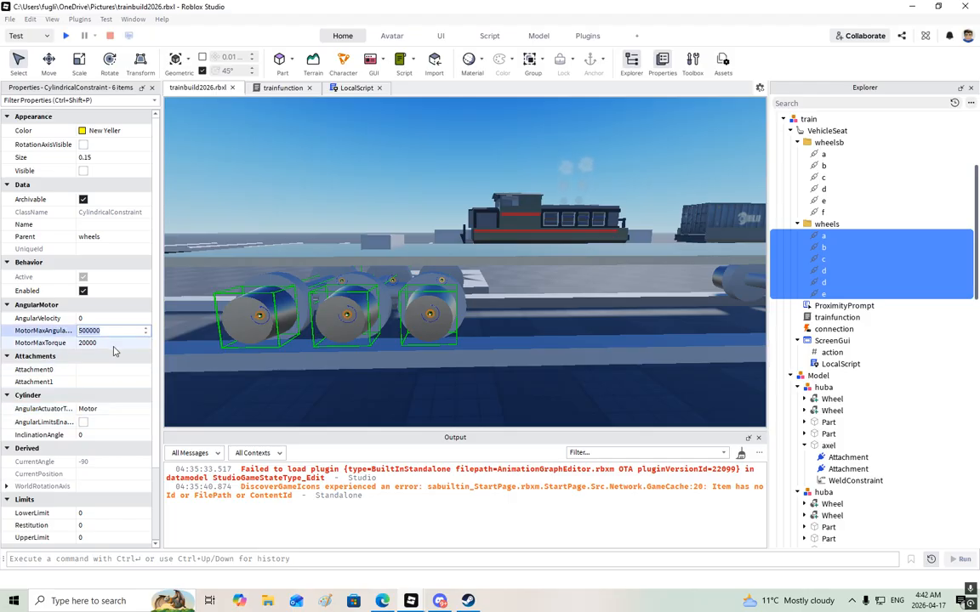
left_click(114, 344)
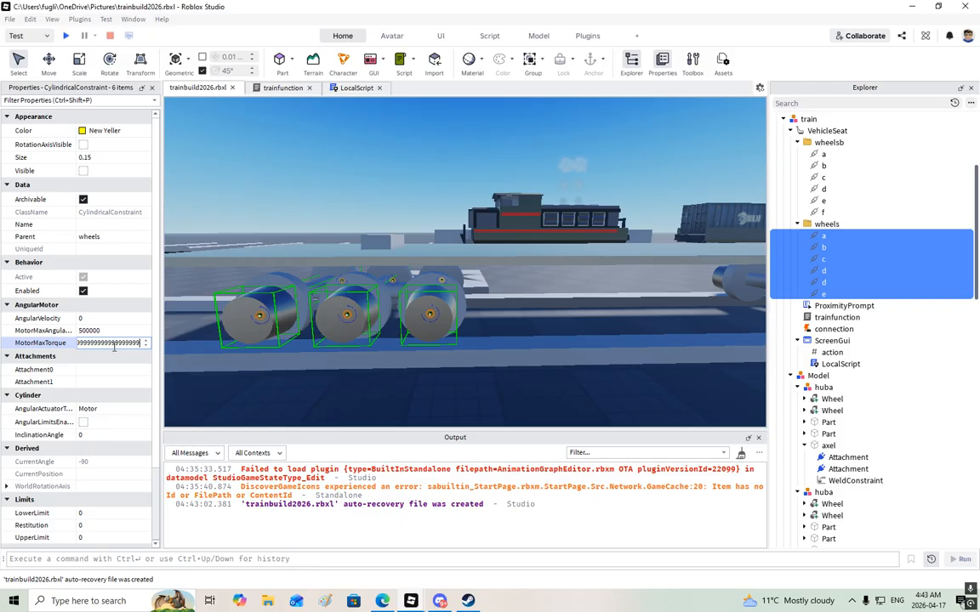
key("Return")
left_click(122, 331)
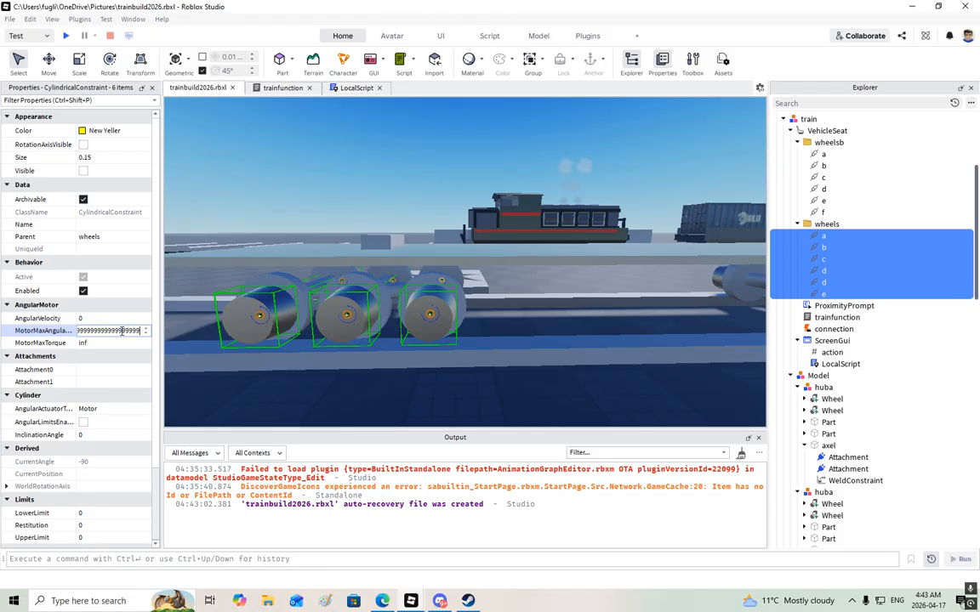
key("Return")
- Set the MotorMaxTorque of the six CylindricalConstraints in the "wheelsb" folder to inf
key("s")
right_click_drag(253, 330, 258, 337)
left_click(829, 211)
left_click(829, 154, "shift")
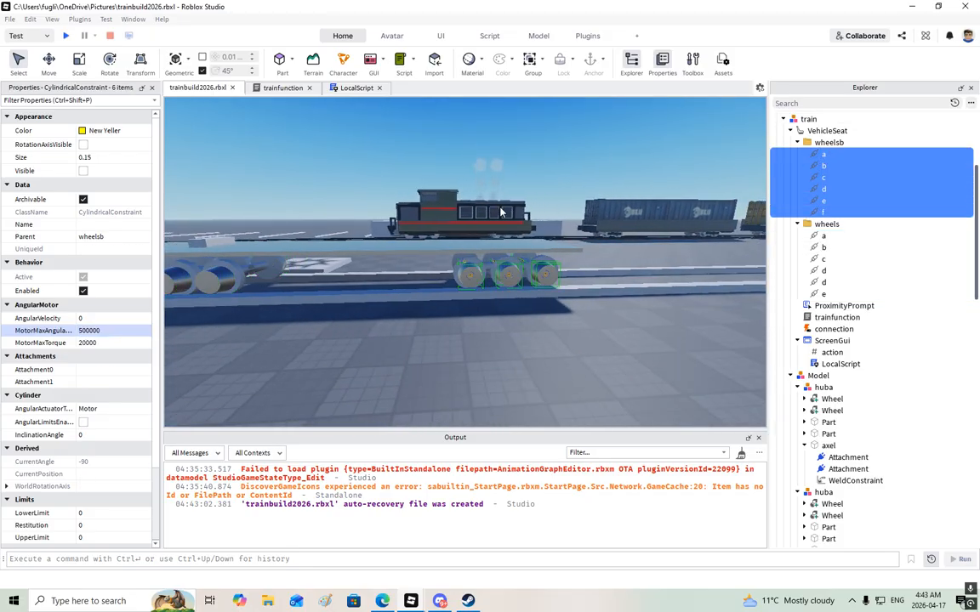
left_click(115, 343)
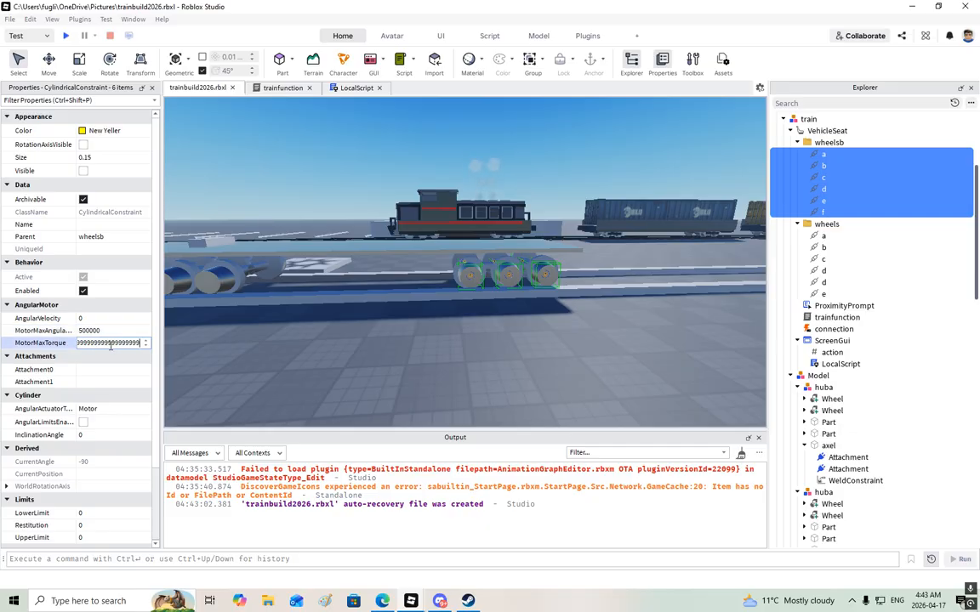
key("Return")
right_click_drag(536, 298, 538, 305)
key("d")
key("s")
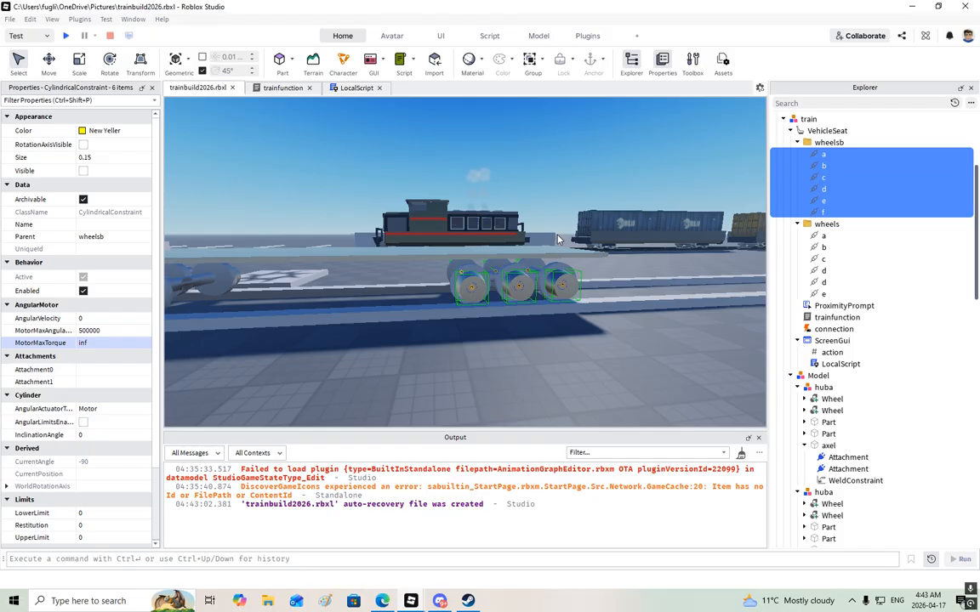
right_click_drag(613, 345, 562, 342)
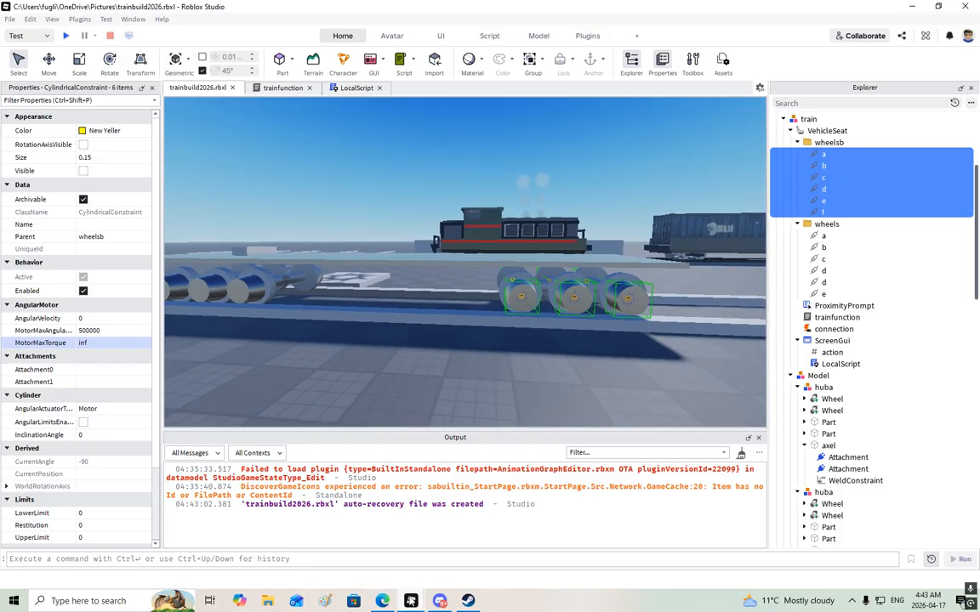
- Switch to the "Bue Trucking City map expansion" place and start a playtest
mouse_move(411, 600)
left_click(462, 558)
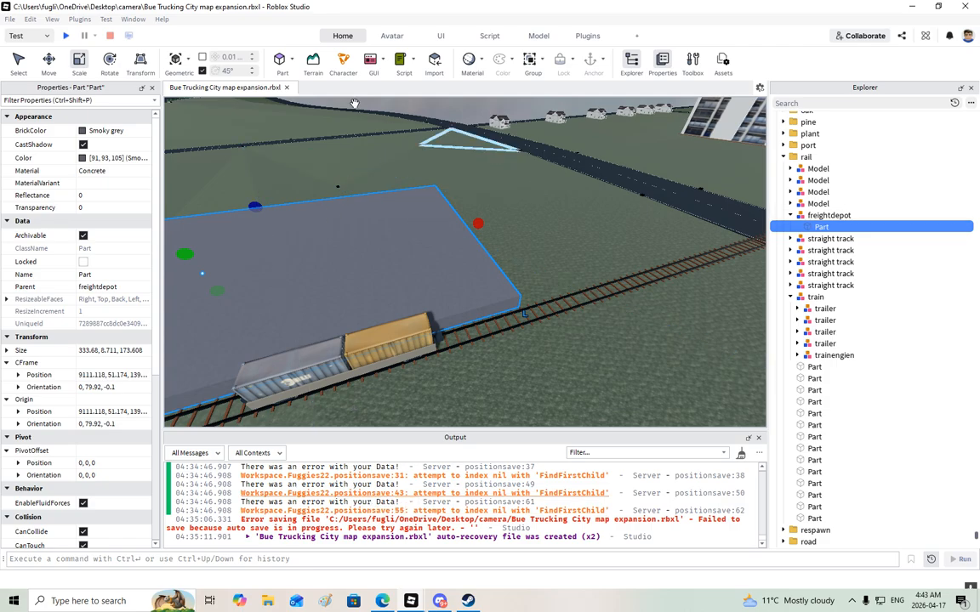
left_click(65, 34)
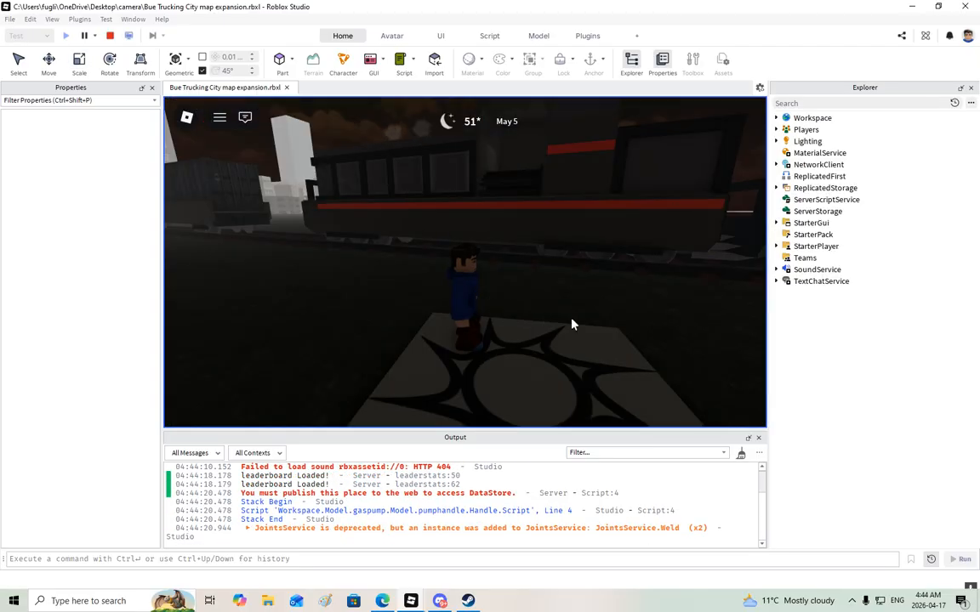
- Walk the character up into the locomotive's cab and take the driver's seat
right_click_drag(578, 322, 578, 324)
key("w")
key("space")
key("space")
key("w")
key("e")
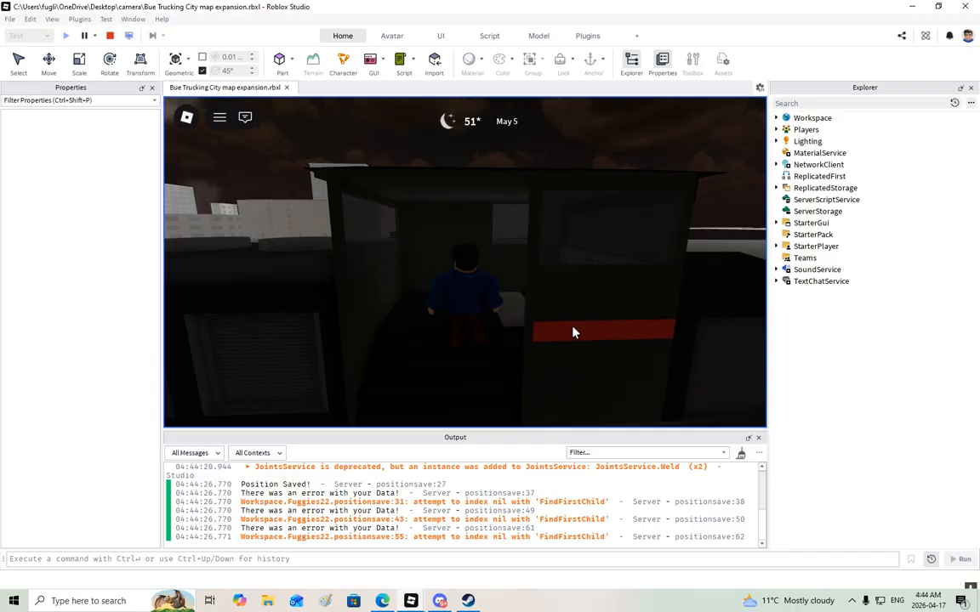
- Test-drive the train in reverse and forward along the track, checking it from inside the cab and from outside
right_click_drag(572, 329, 574, 333)
key("s")
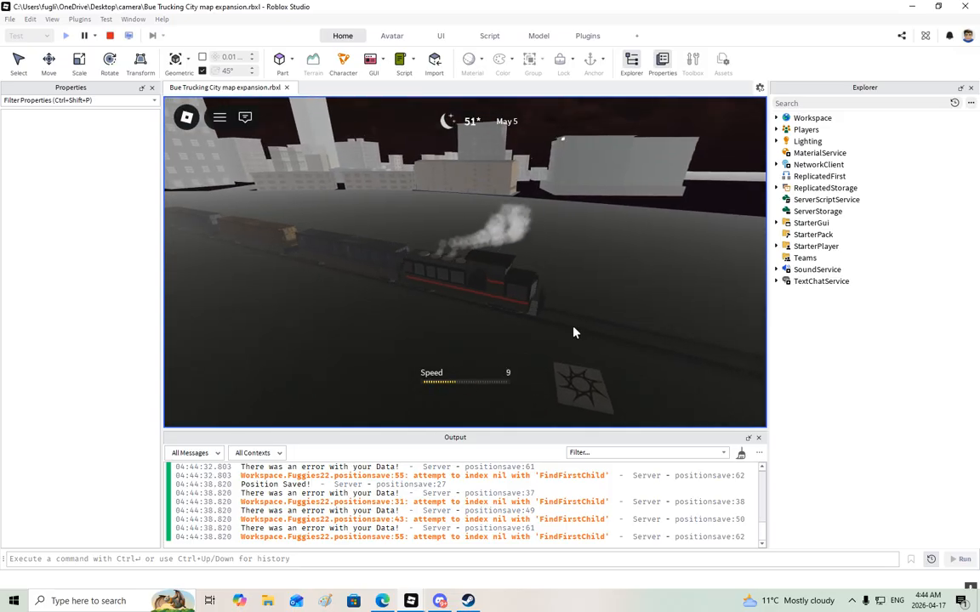
right_click_drag(574, 333, 573, 332)
key("s")
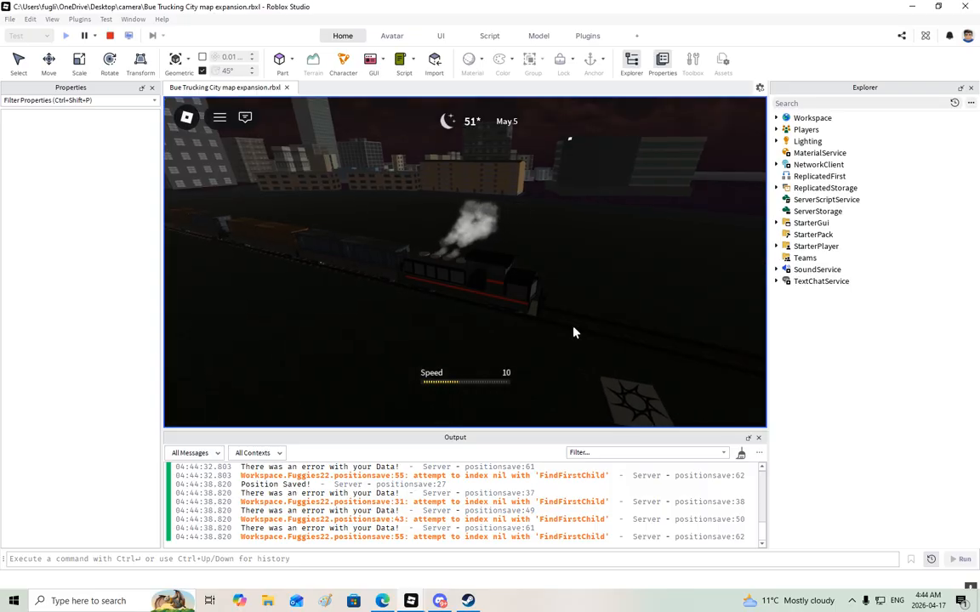
scroll(573, 333, "up", 8)
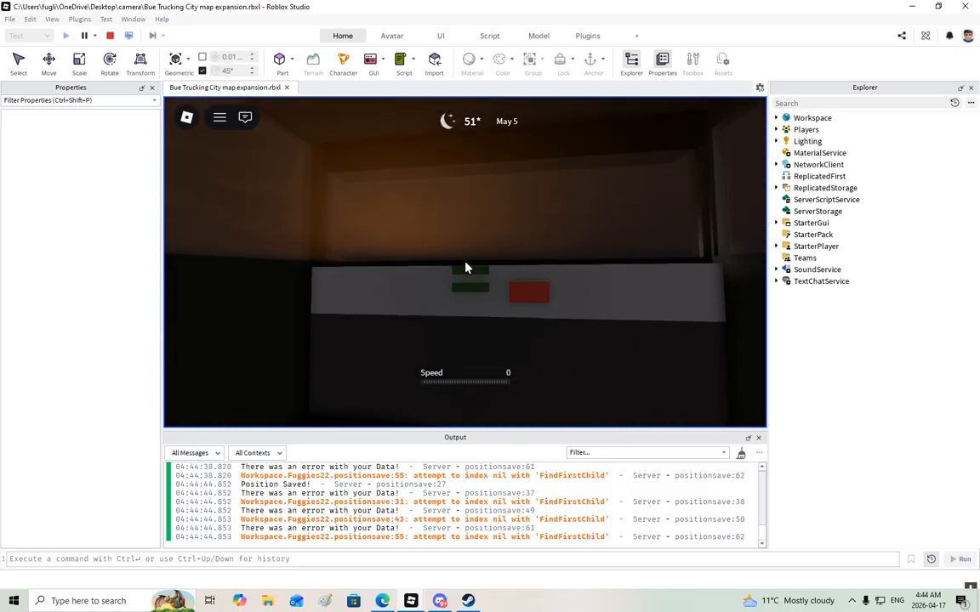
key("w")
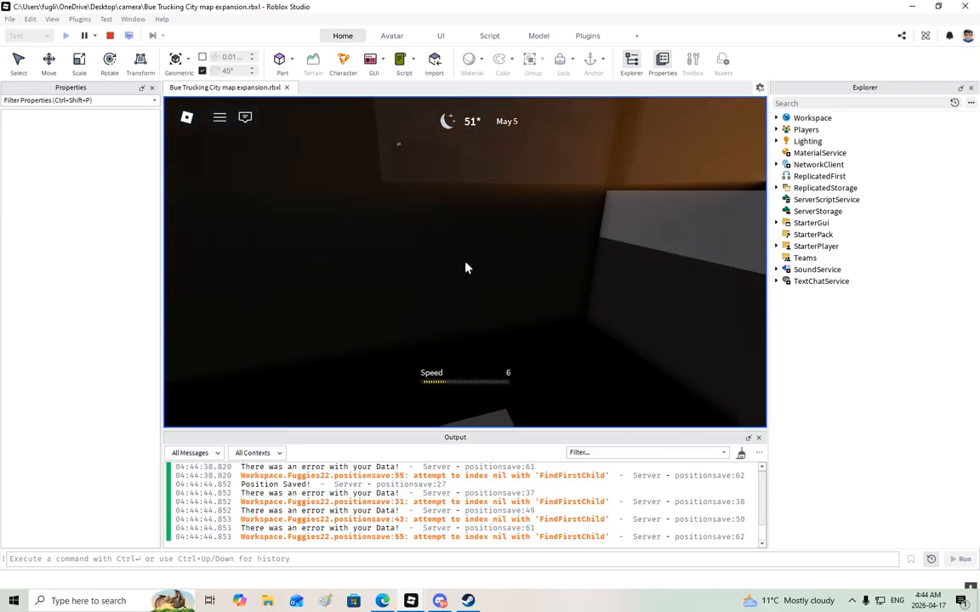
scroll(465, 266, "down", 10)
right_click_drag(525, 312, 525, 316)
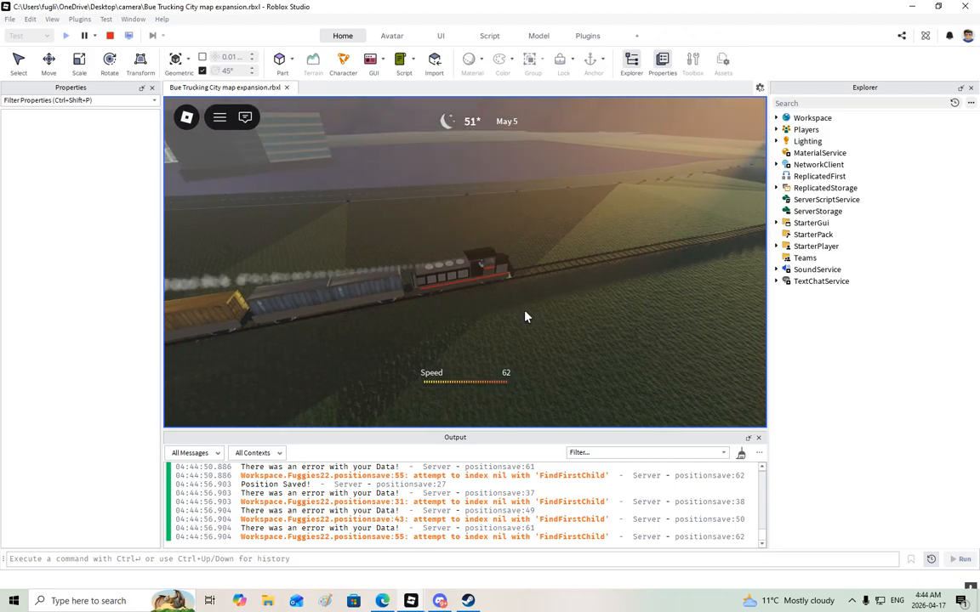
- Lower Roblox Studio's application volume to about 45 in the Windows volume mixer and return to the playtest
left_click(851, 600)
right_click(850, 555)
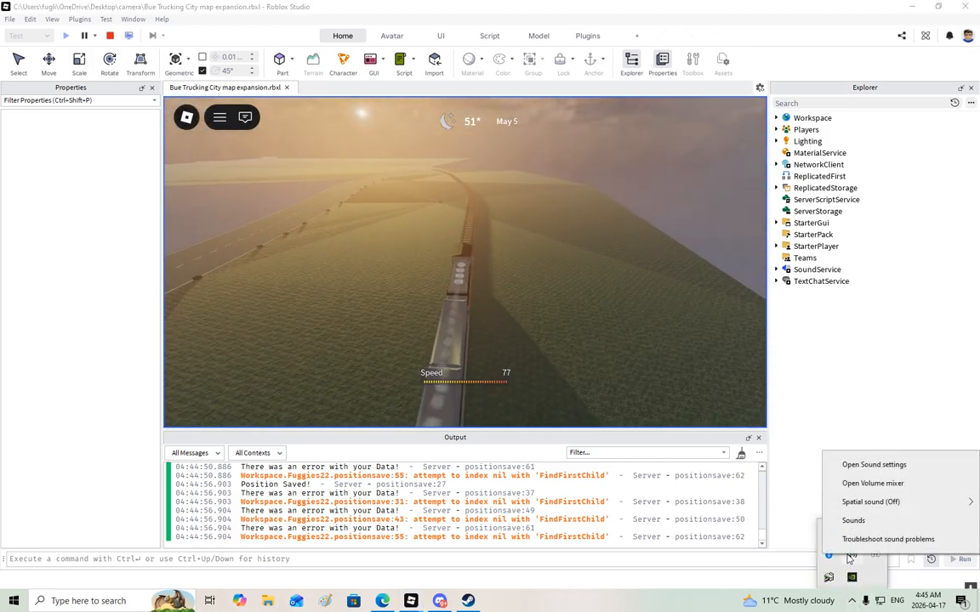
left_click(872, 484)
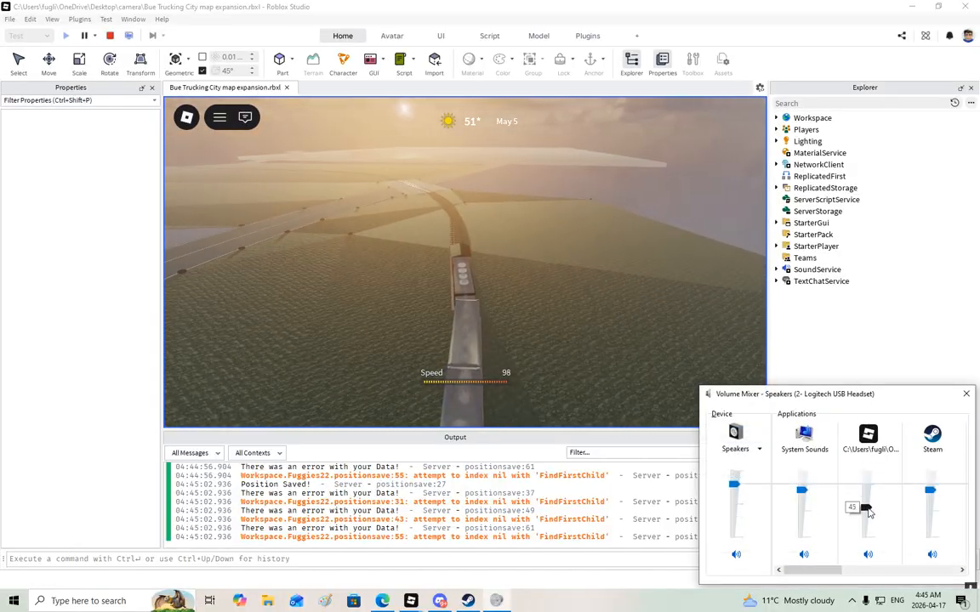
left_click(594, 241)
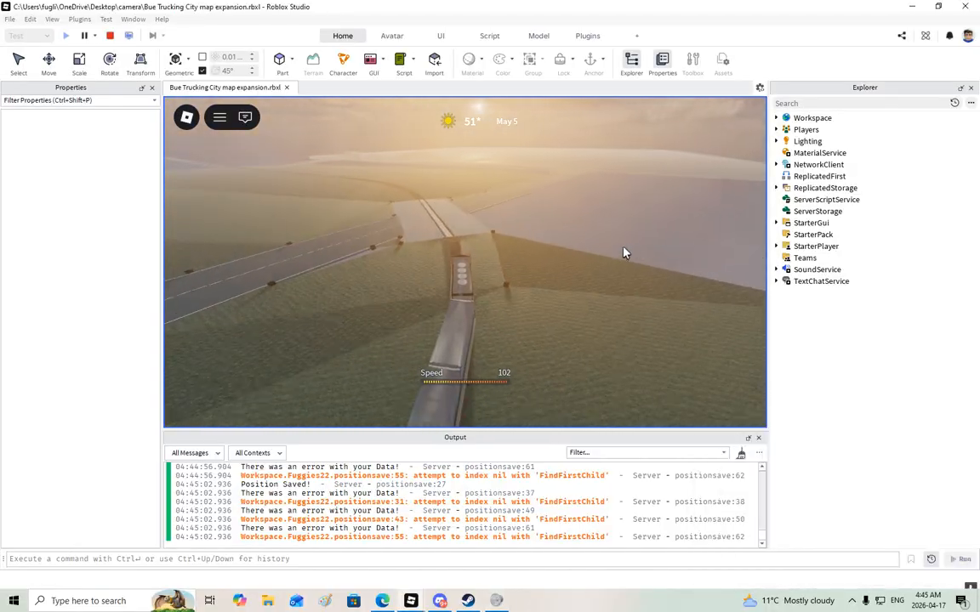
- Drive the train across the map over the road crossing and stop it beside the freight depot, behind the parked wagon
right_click_drag(632, 248, 654, 268)
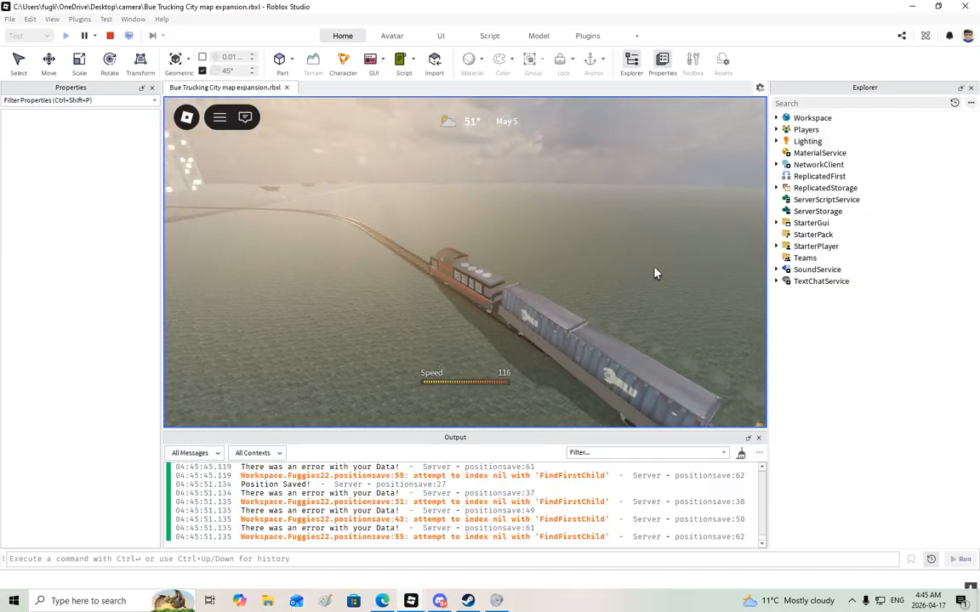
right_click_drag(655, 273, 655, 273)
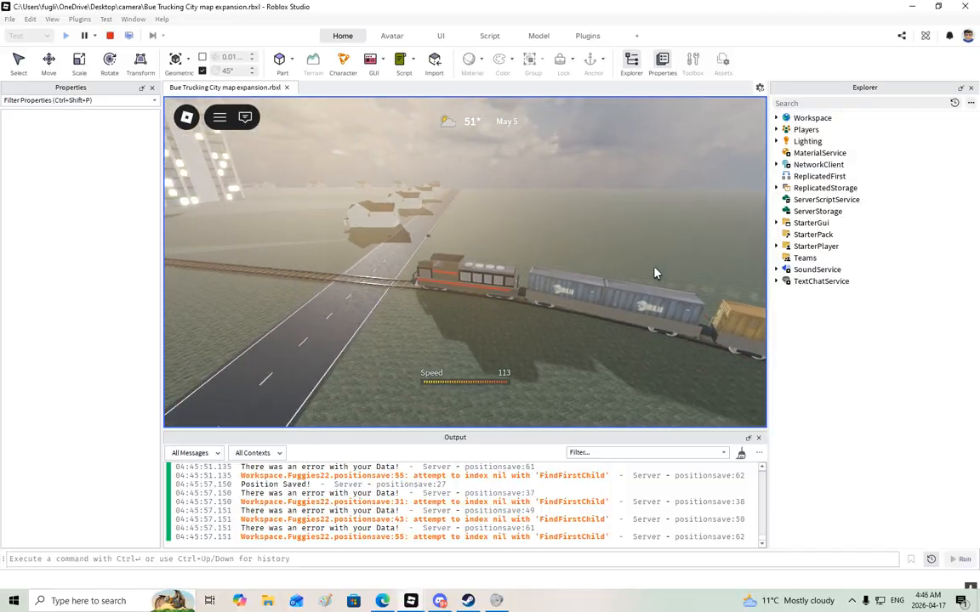
right_click_drag(655, 273, 655, 273)
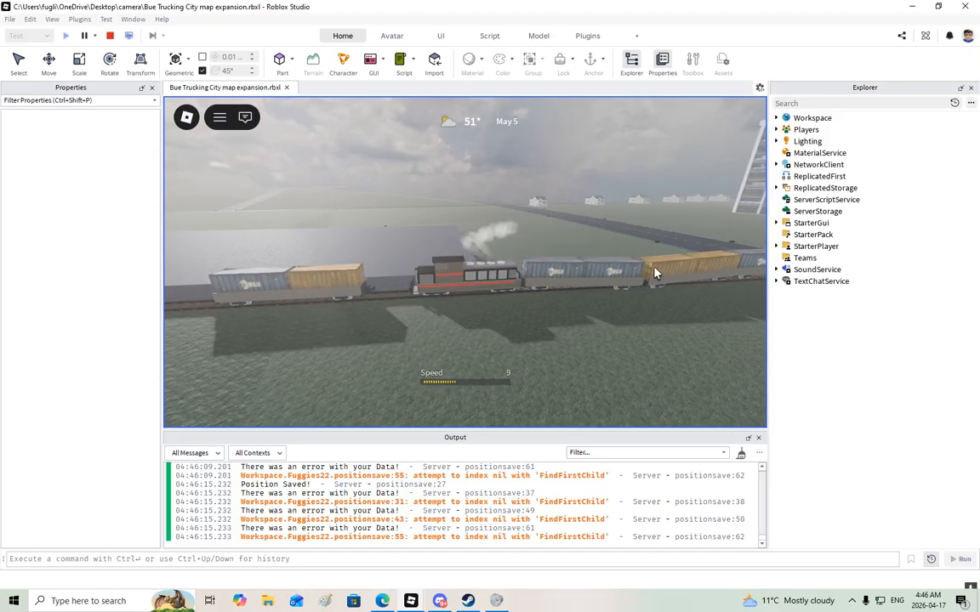
scroll(590, 316, "up", 3)
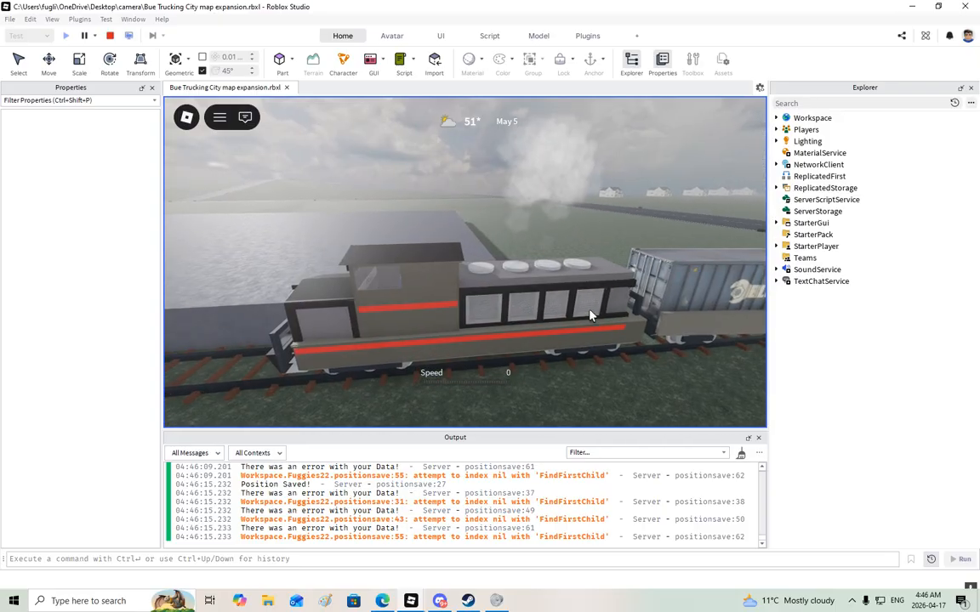
- Leave the driver's seat and walk the character down beside the coupling between the locomotive and the first wagon
key("space")
key("d")
key("w")
right_click_drag(589, 316, 589, 315)
key("s")
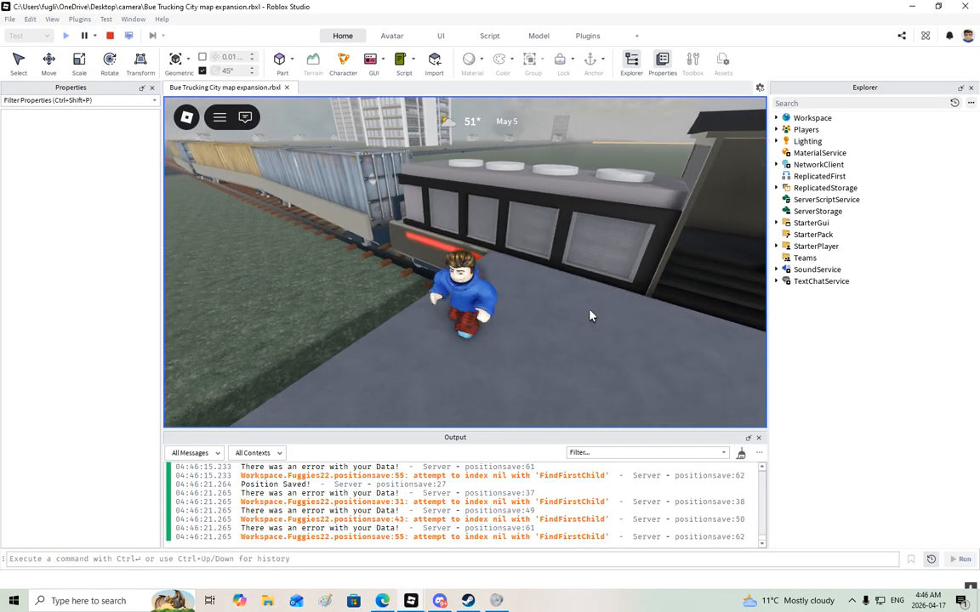
key("a")
key("w")
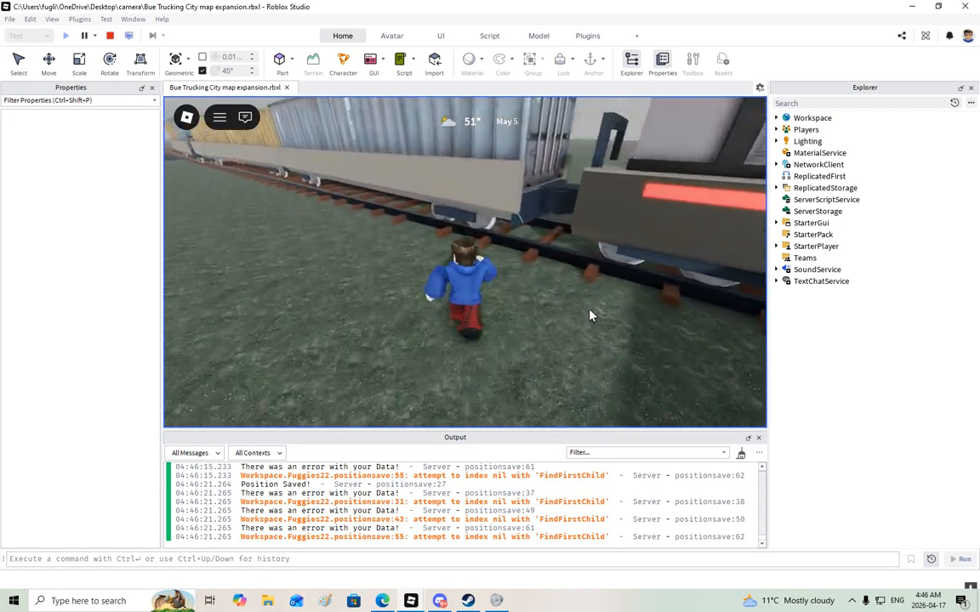
- Inspect the wagons' wheels and couplings on foot alongside the train, and stop the playtest
key("w")
right_click_drag(590, 315, 590, 316)
key("w")
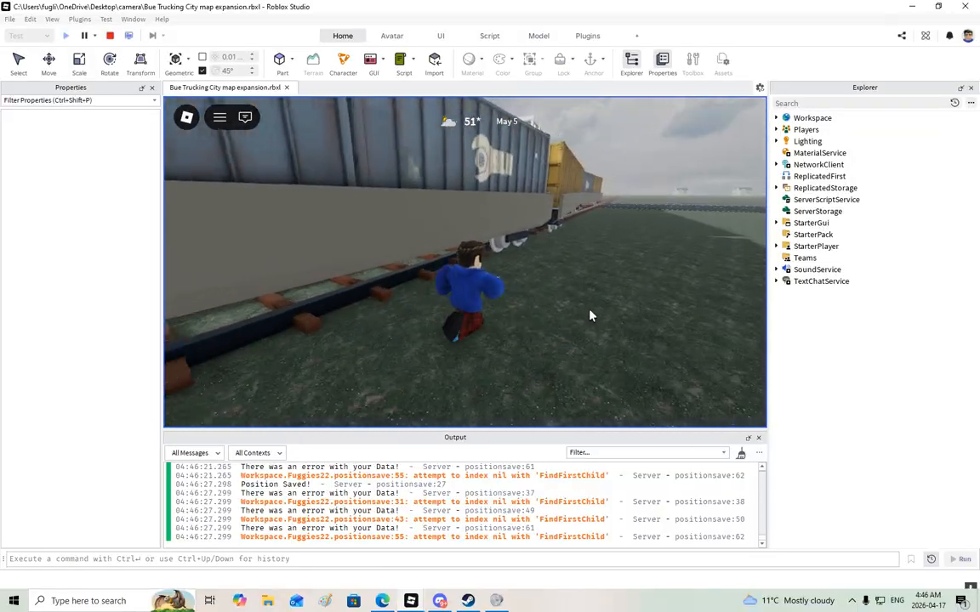
right_click_drag(601, 318, 589, 315)
key("w")
key("s")
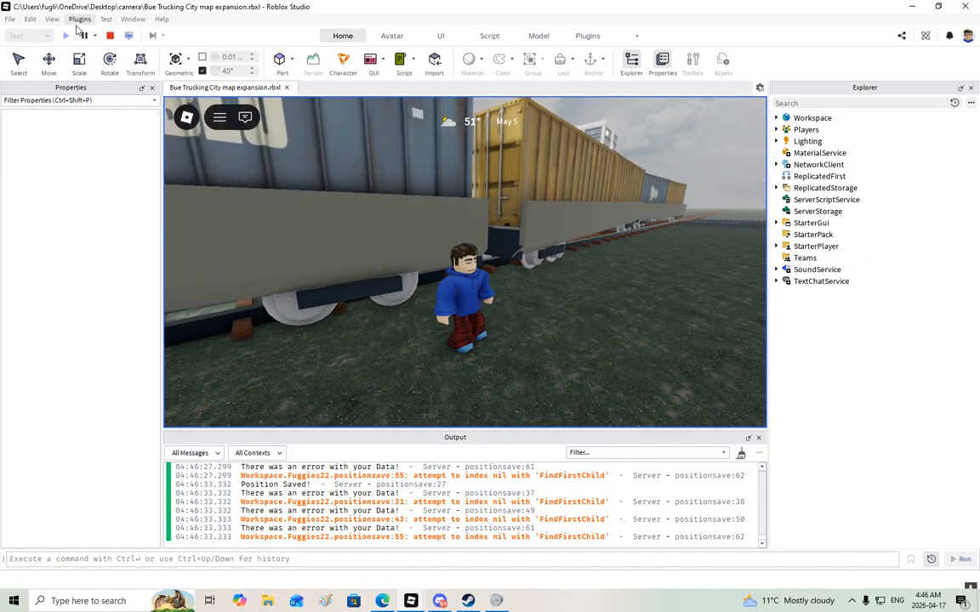
left_click(450, 159)
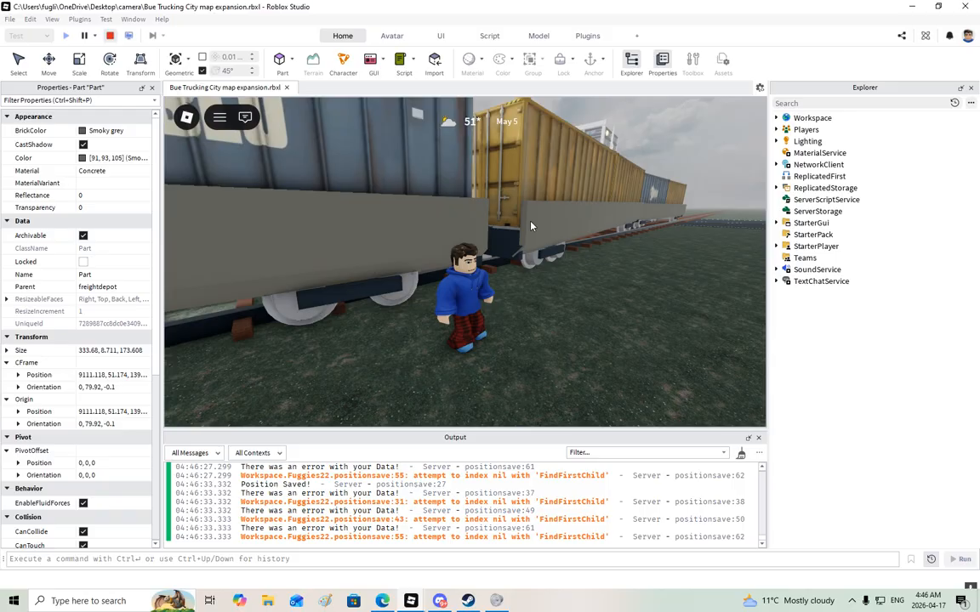
key("shift+F5")
- Examine how the railway track runs across the map, including its straight sections and curves
right_click_drag(521, 336, 514, 290)
key("w")
key("w")
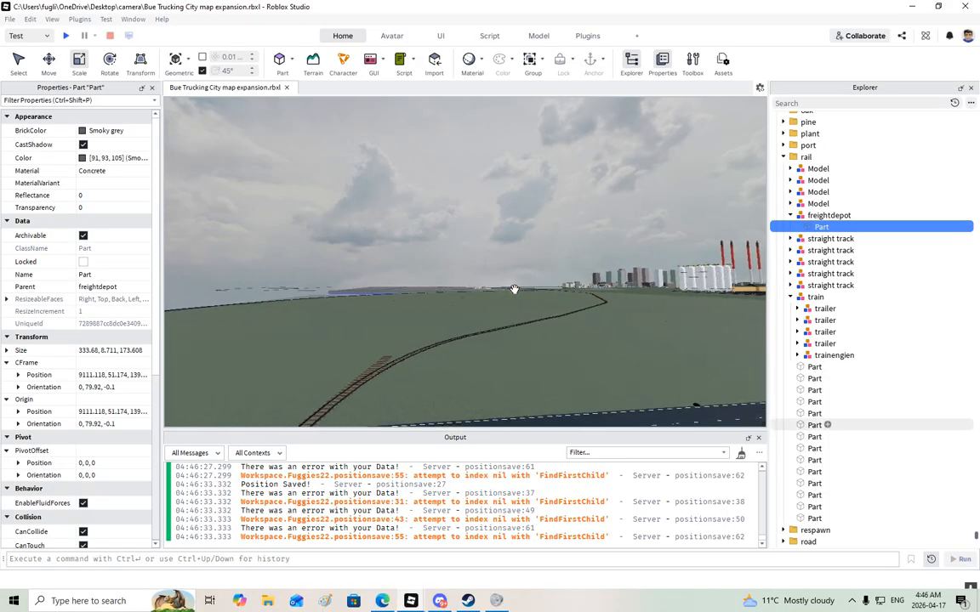
mouse_move(513, 289)
right_mouse_down()
mouse_move(506, 283)
mouse_move(505, 294)
right_mouse_up()
key("w")
left_click_drag(485, 346, 477, 195)
right_click_drag(495, 231, 495, 232)
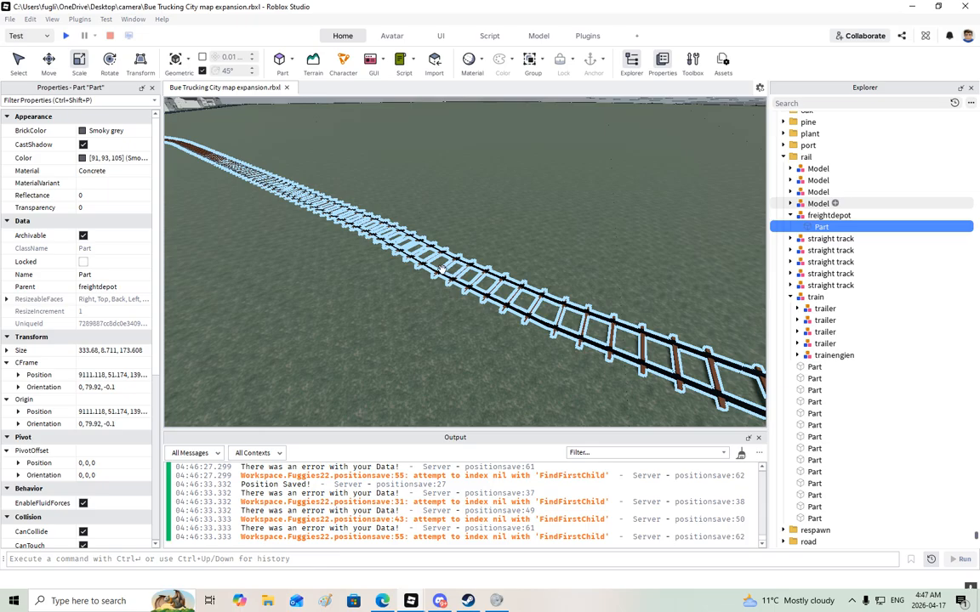
right_click_drag(343, 298, 344, 298)
scroll(344, 299, "down", 5)
scroll(344, 298, "up", 9)
scroll(438, 298, "up", 2)
left_click_drag(423, 316, 424, 171)
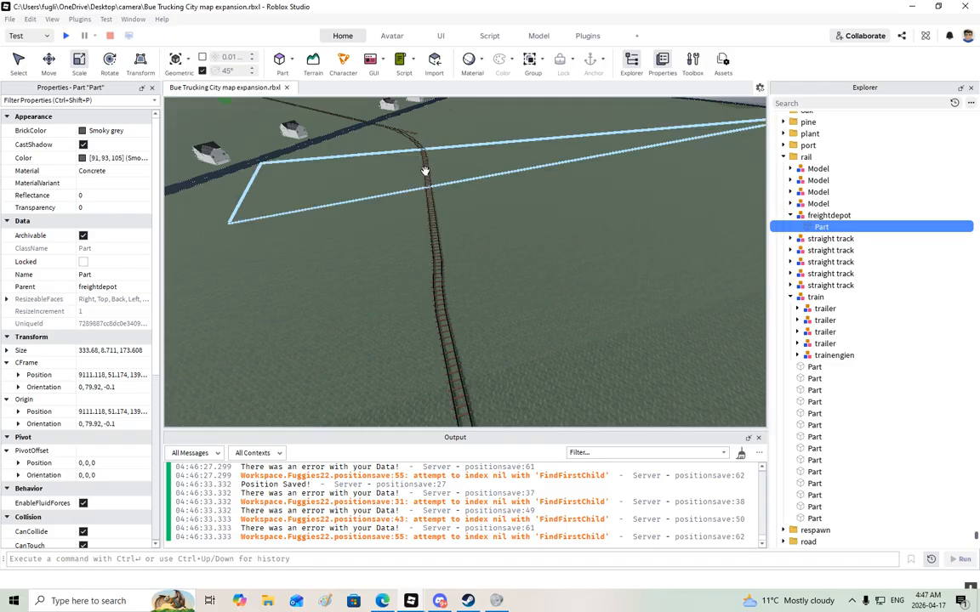
right_click_drag(431, 201, 356, 184)
key("w")
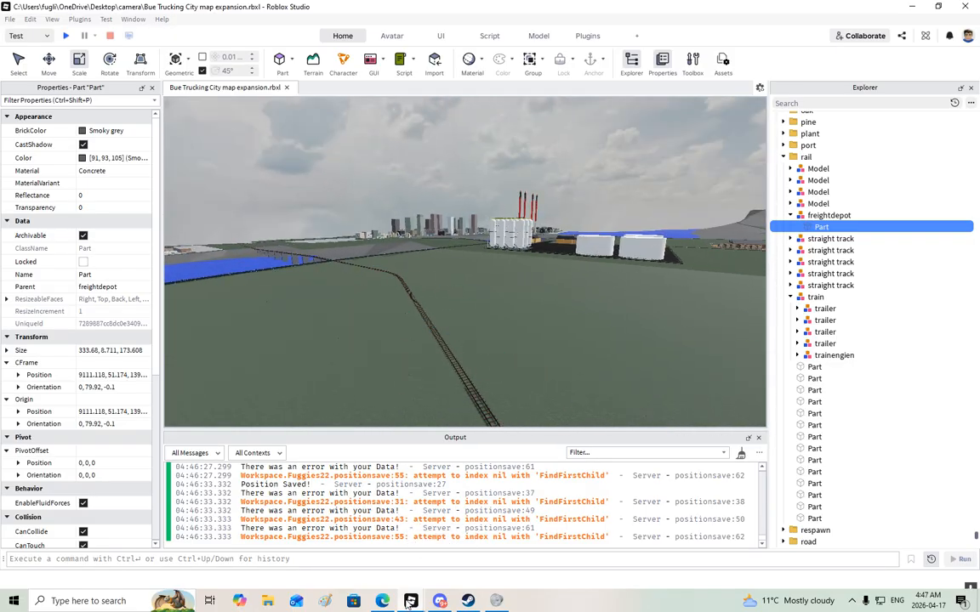
- Switch to the trainbuild2026 place and open the trainfunction script under the train's VehicleSeat
mouse_move(411, 601)
left_click(476, 553)
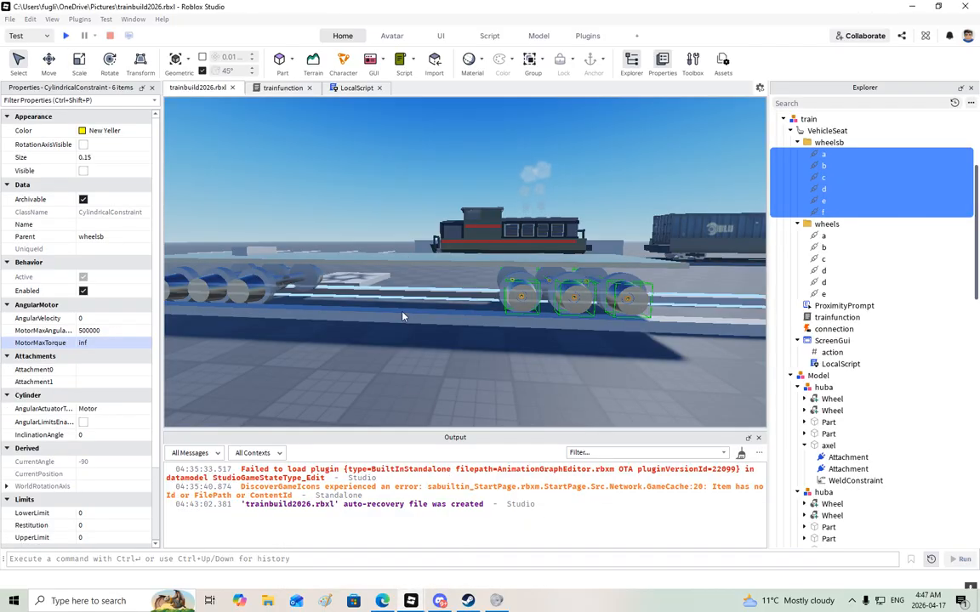
key("w")
right_click_drag(400, 358, 397, 355)
key("s")
key("s")
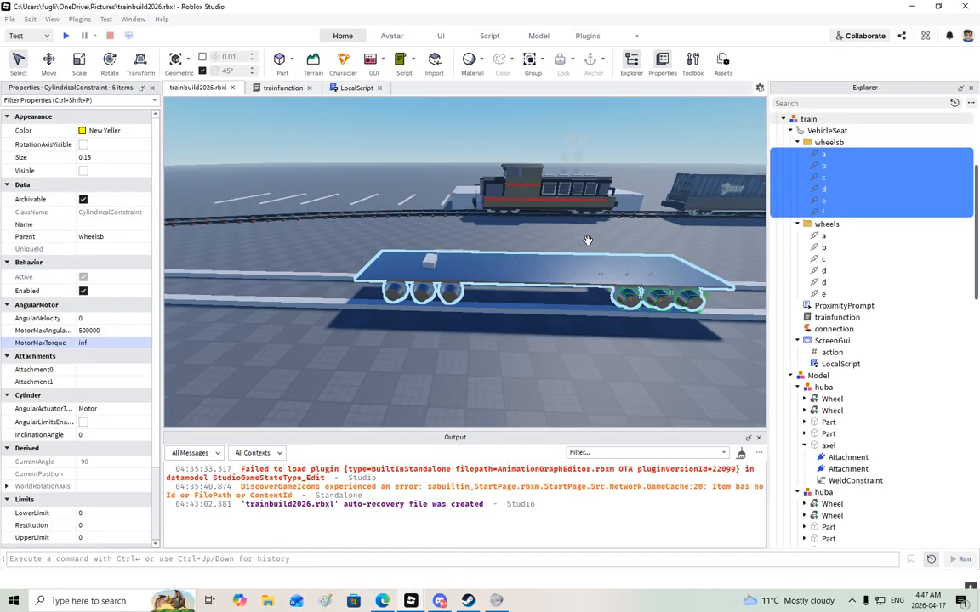
double_click(826, 318)
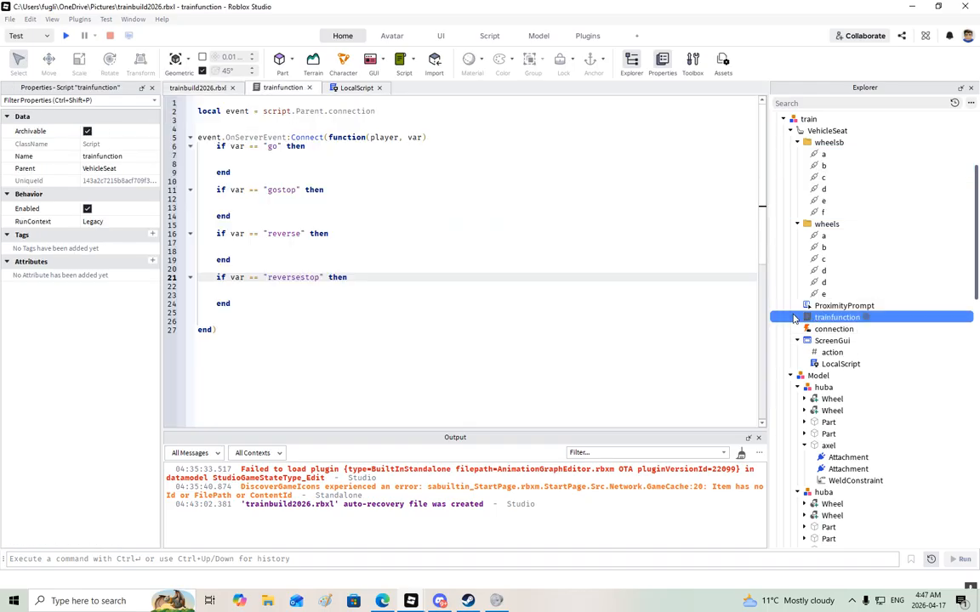
- Insert a Script into the VehicleSeat's ProximityPrompt and rename it button
left_click(828, 307)
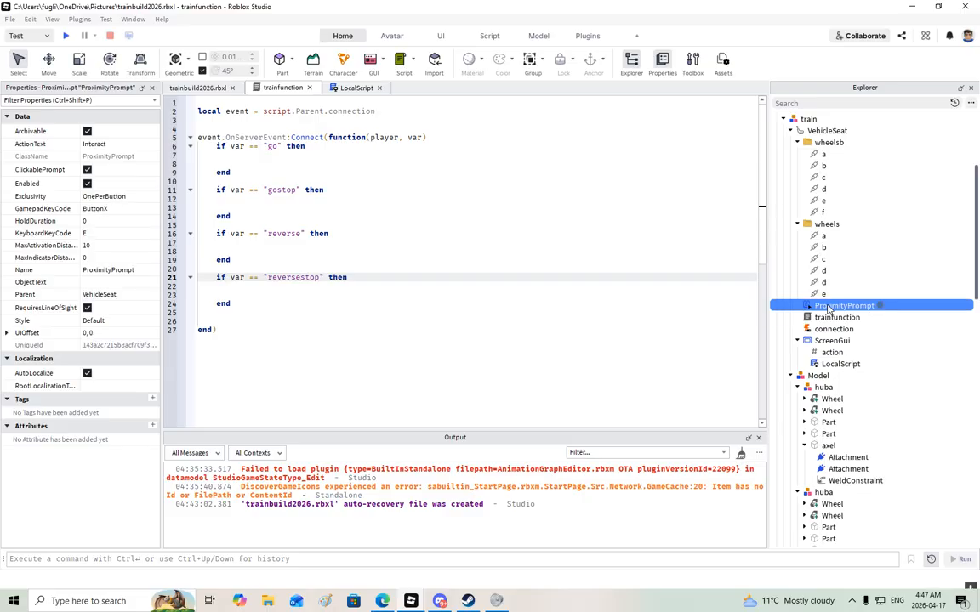
right_click(829, 308)
mouse_move(852, 424)
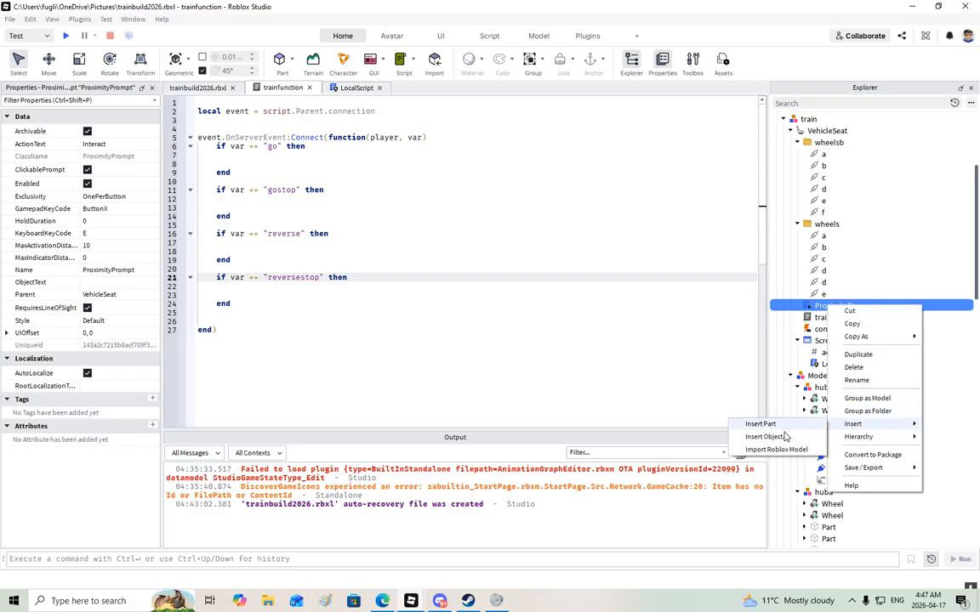
left_click(778, 437)
type("scr")
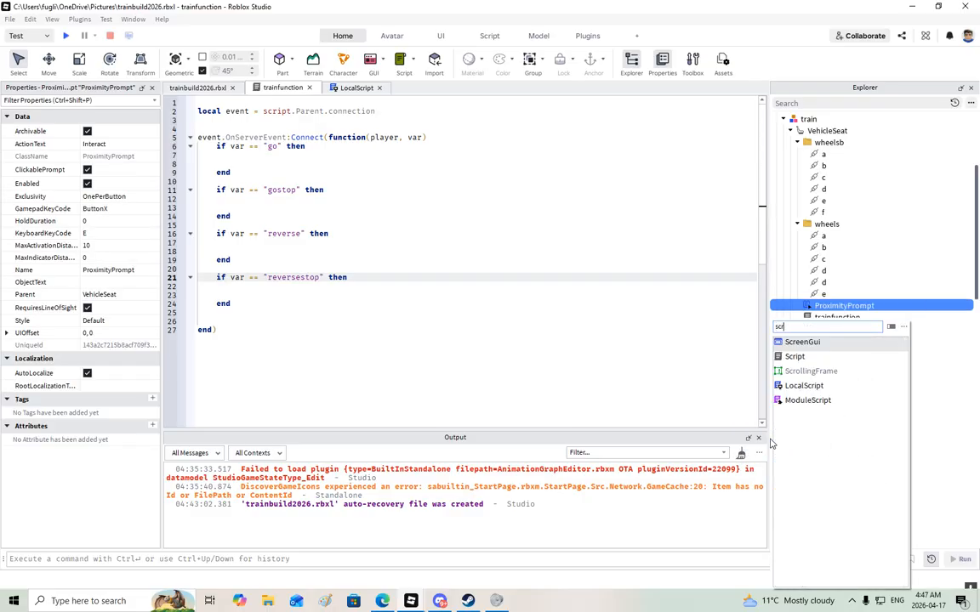
left_click(800, 355)
left_click(825, 318)
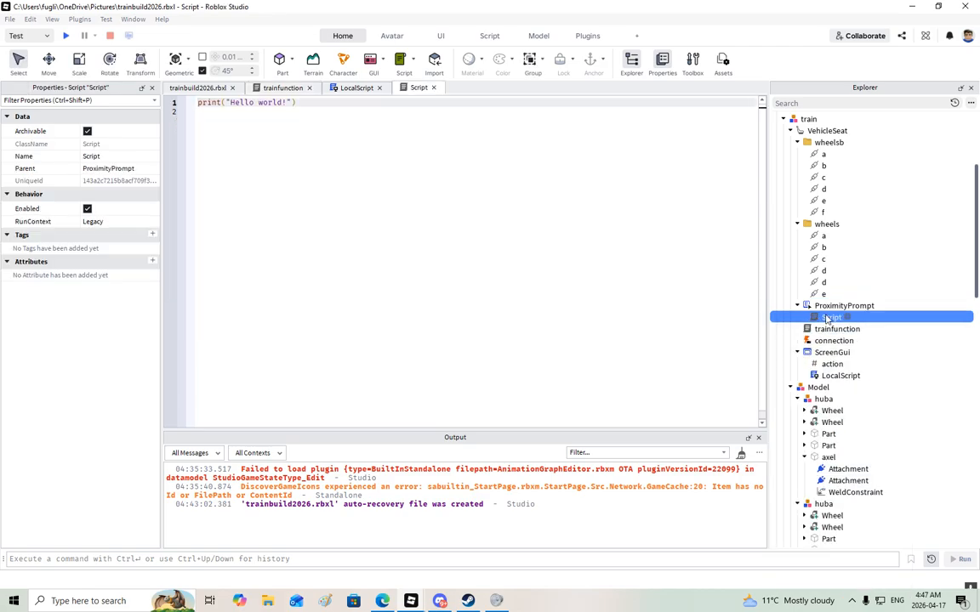
left_click(823, 319)
type("button")
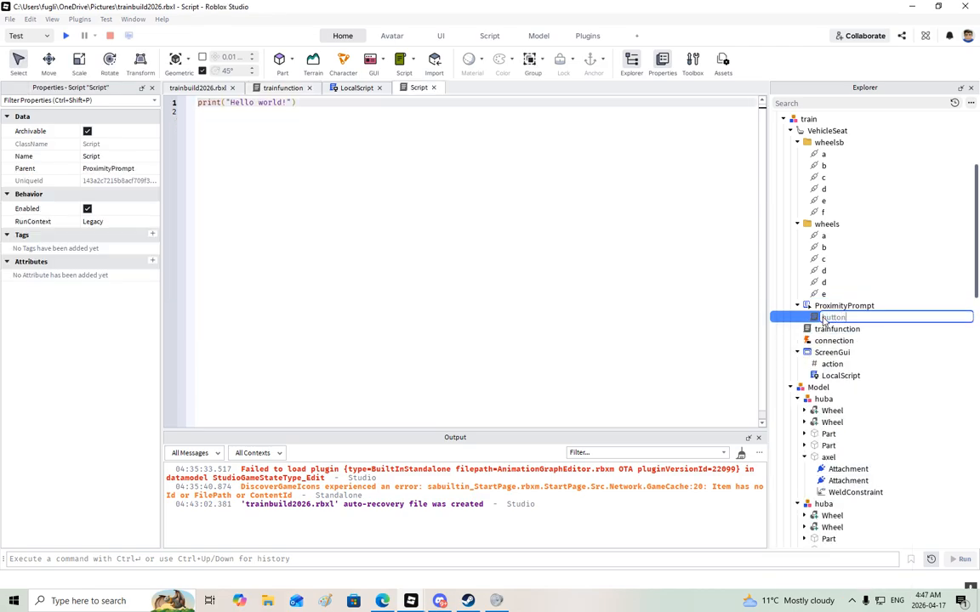
key("Return")
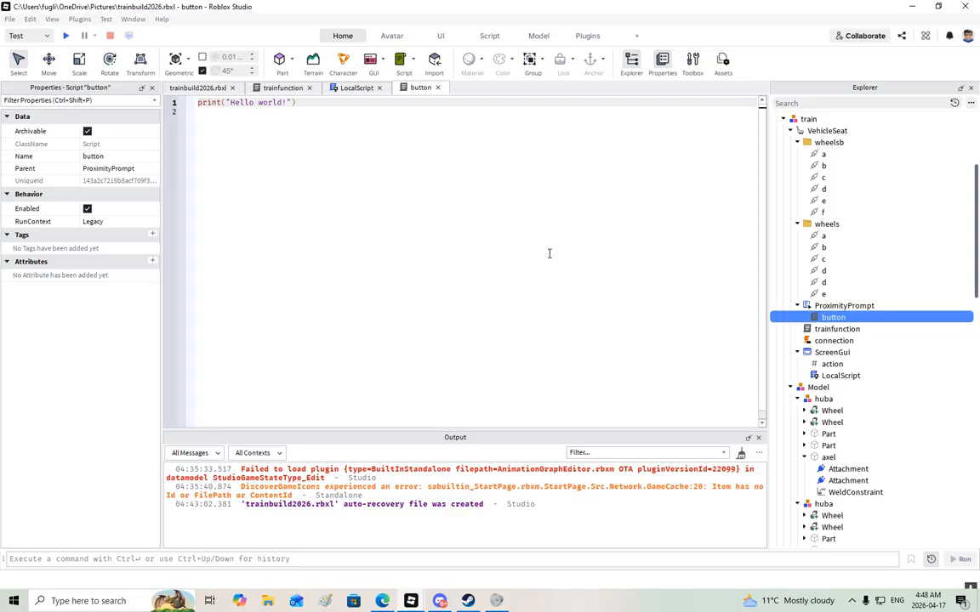
- Replace the button script's default print line with the declaration local button = script.Parent, preceded by blank lines
left_click_drag(300, 102, 200, 106)
key("BackSpace")
key("Return")
key("Return")
type("local butt")
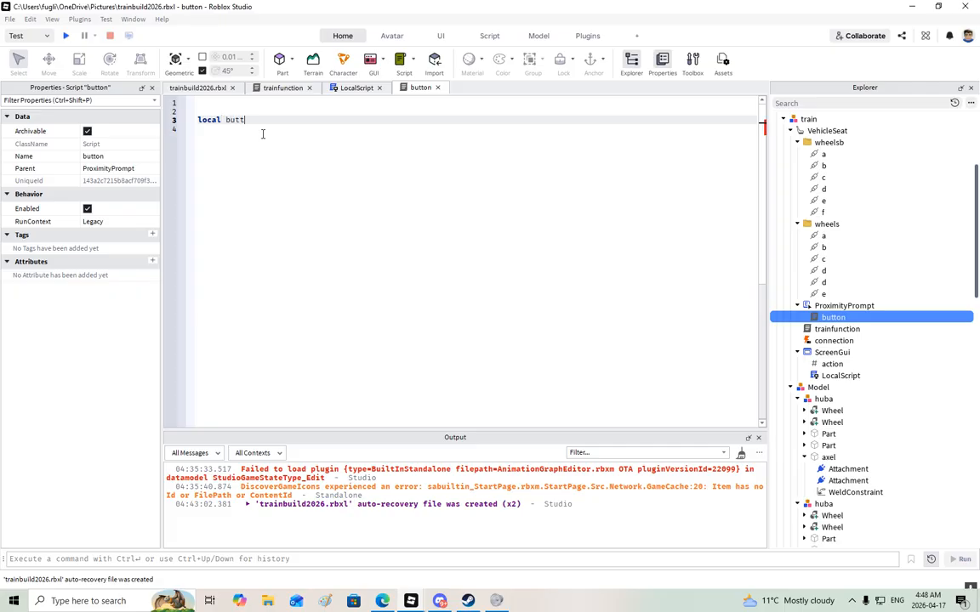
type("on = script.Parent")
- Connect button.TriggerEnded to an empty function that takes player as its parameter, below the button declaration
key("Return")
key("Return")
type("button.t")
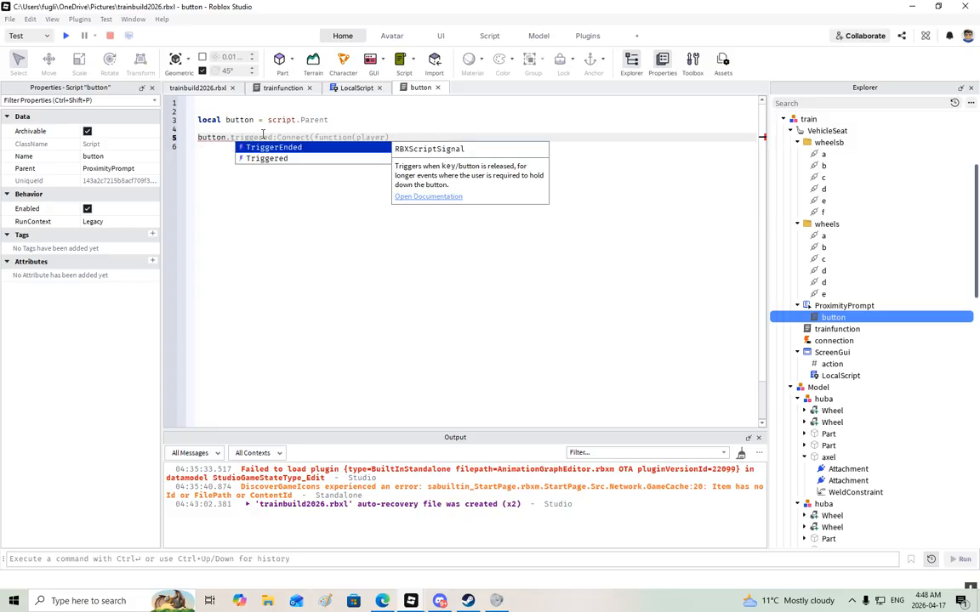
key("Tab")
type(":")
key("Tab")
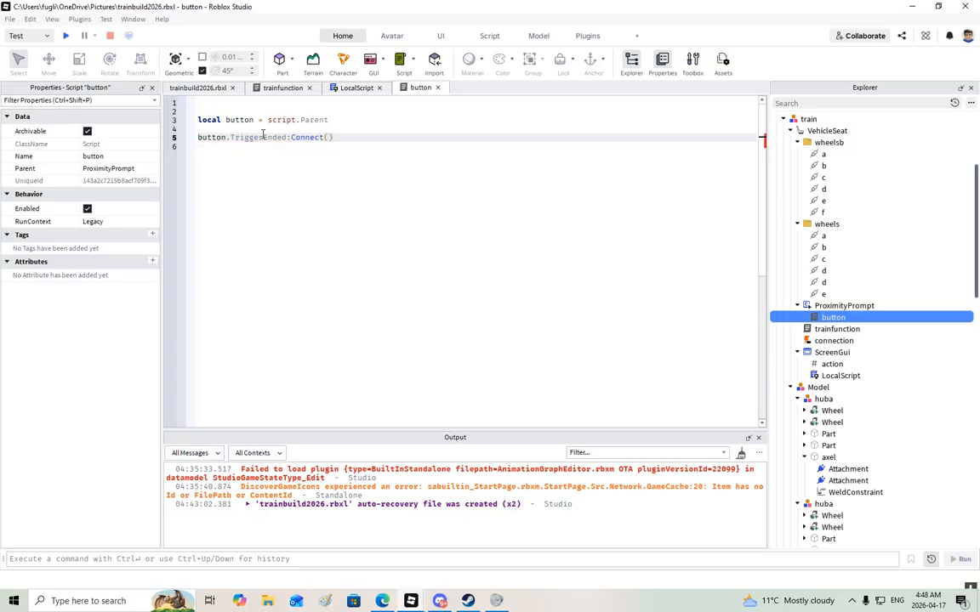
type("function")
type("(")
type("player")
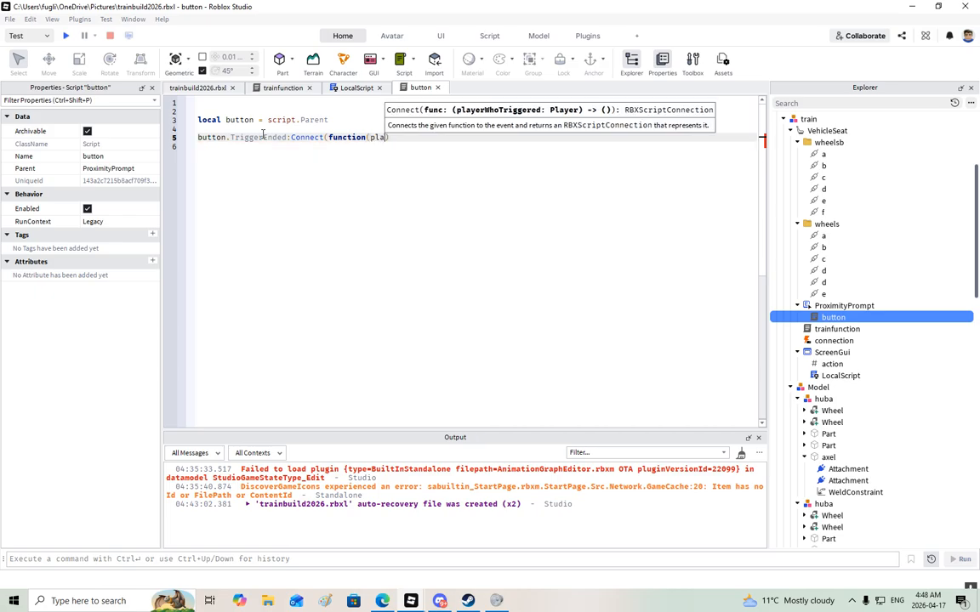
key("Return")
key("Return")
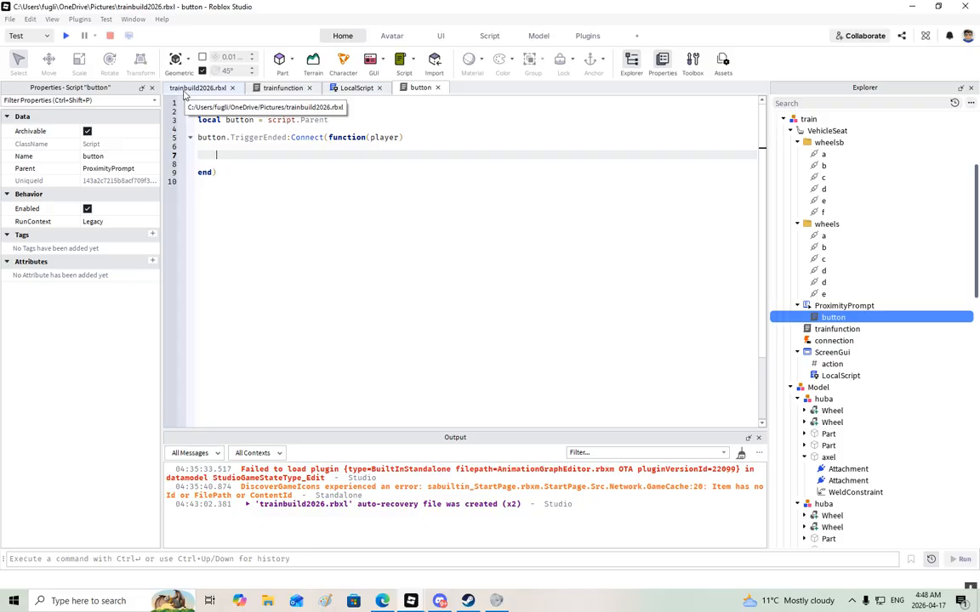
- Add six blank lines at the start of the button script, above the button declaration
left_click(227, 102)
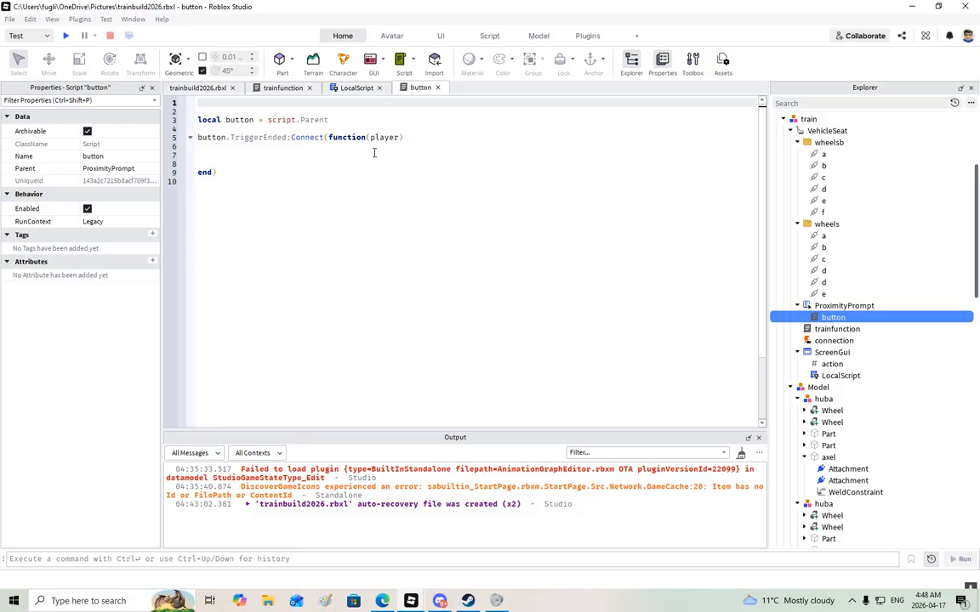
key("Return")
key("Return")
key("Return")
key("Return")
key("Return")
key("Return")
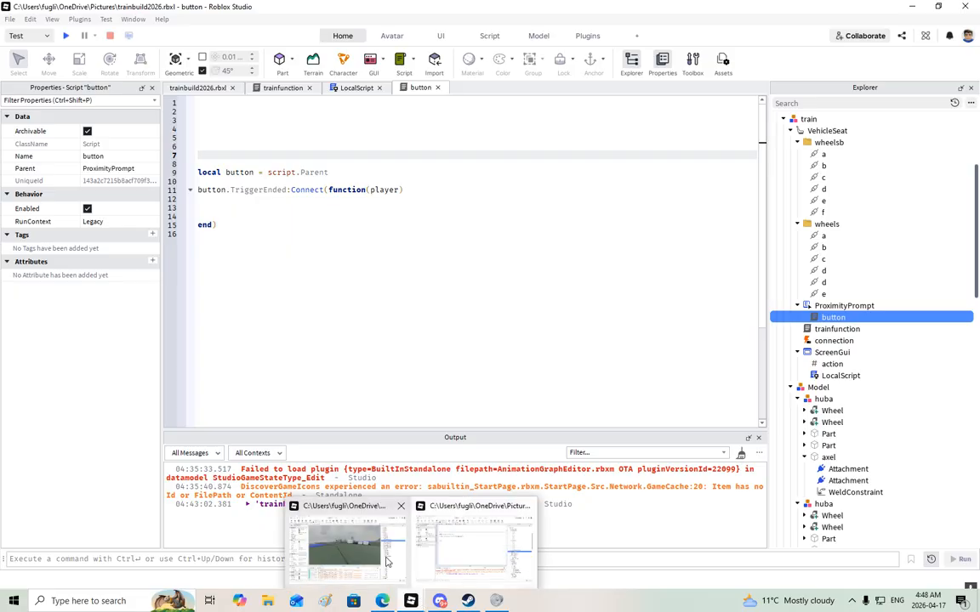
- Examine the railway track's course across the trucking map, and return to the 3D view of the trainbuild2026 place
left_click(312, 518)
right_click_drag(394, 249, 513, 232)
right_click_drag(602, 134, 509, 124)
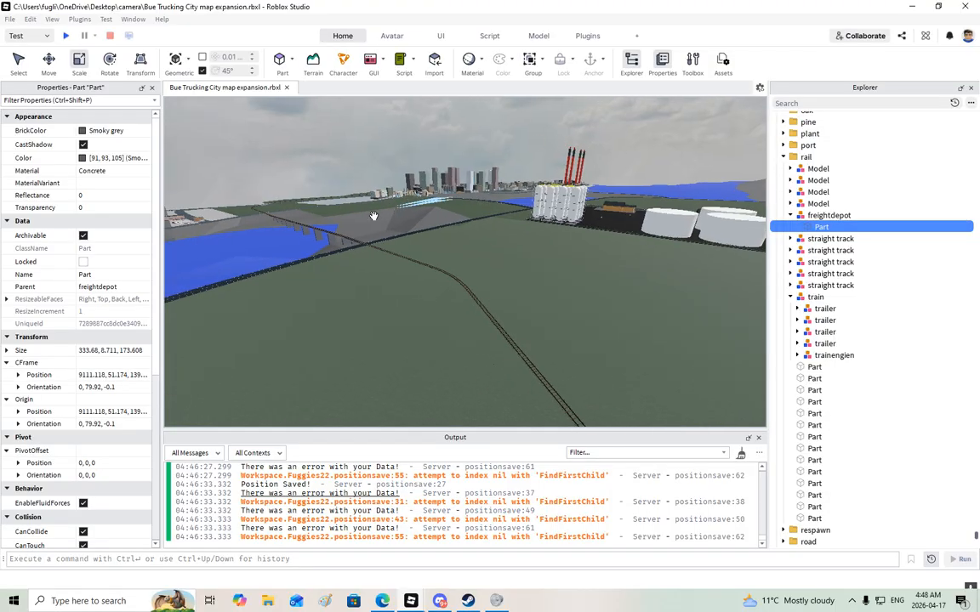
right_click_drag(277, 231, 271, 231)
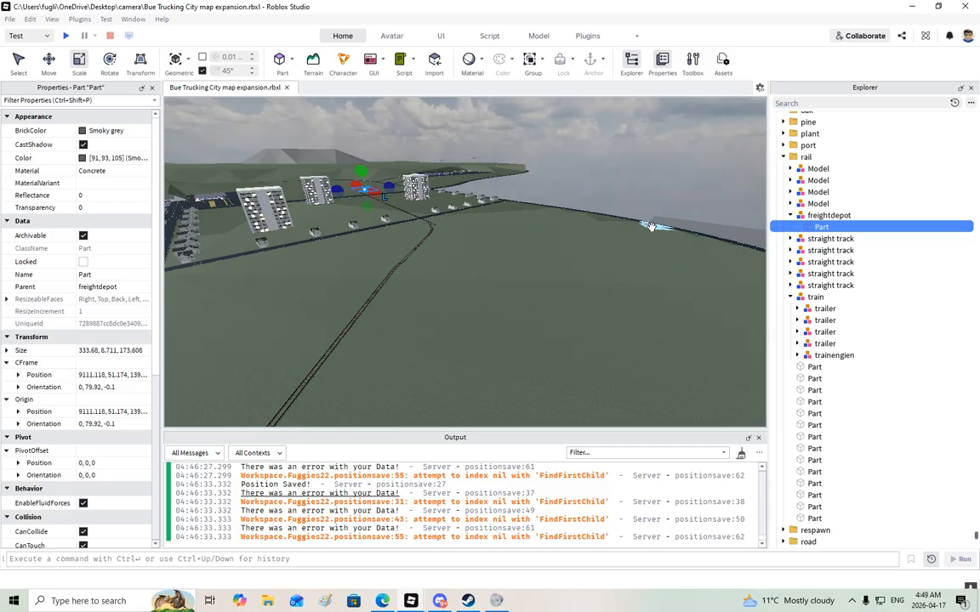
right_click_drag(656, 226, 623, 227)
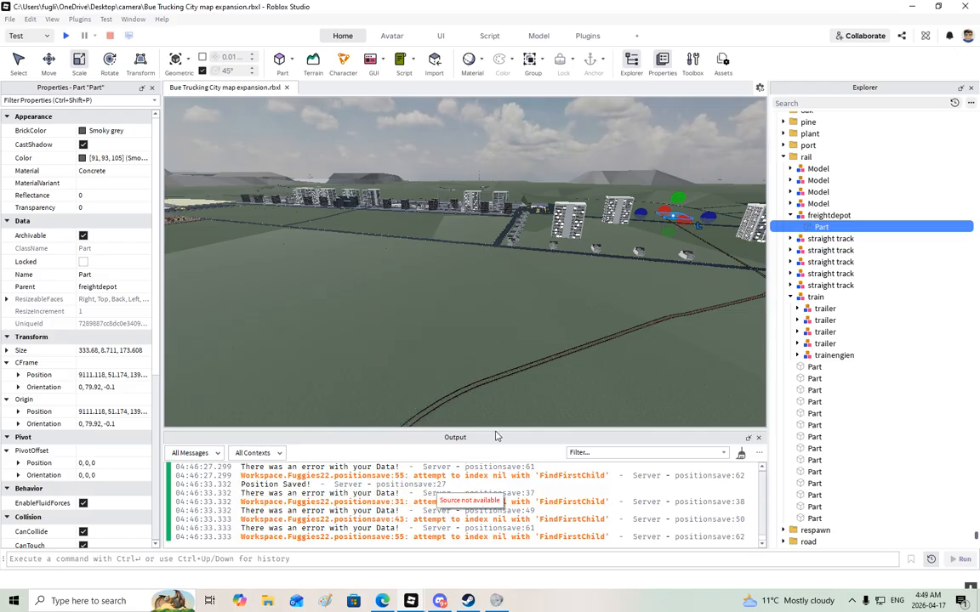
mouse_move(411, 601)
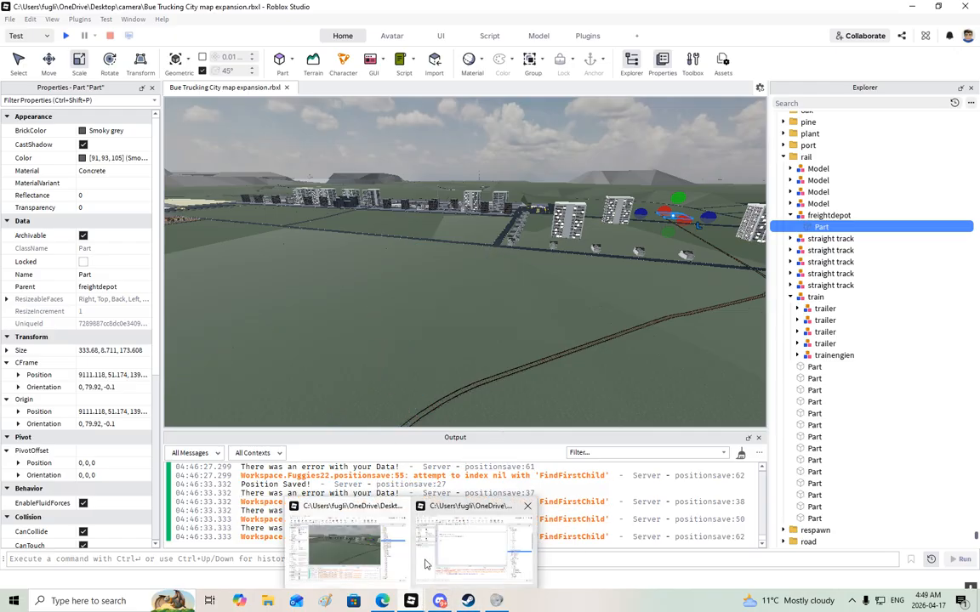
left_click(469, 544)
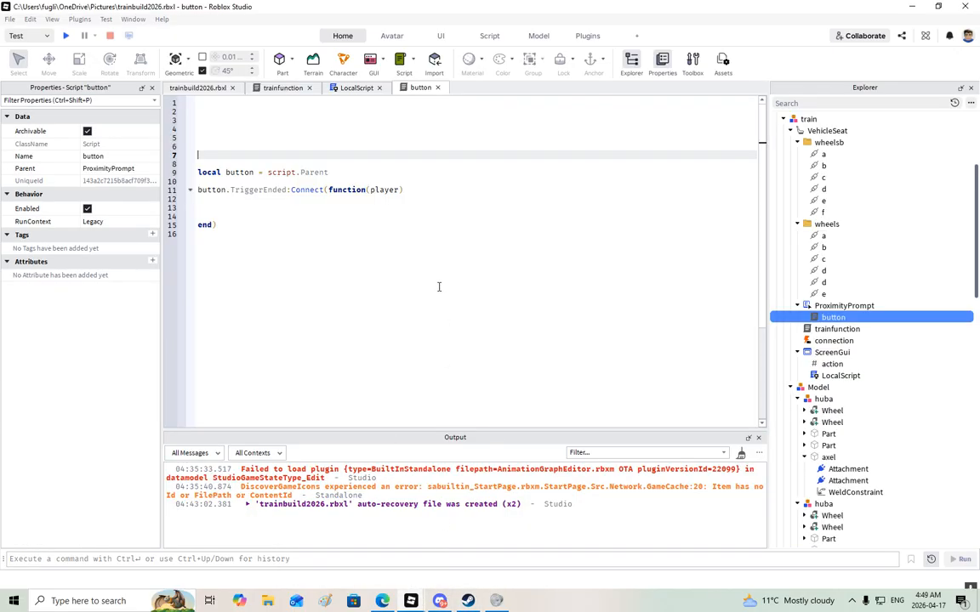
left_click(195, 89)
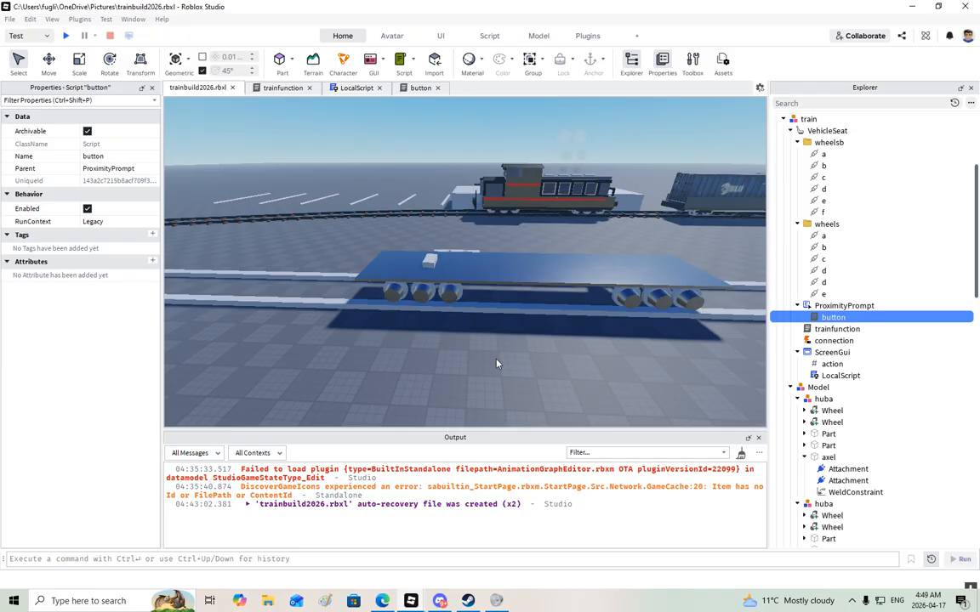
mouse_move(411, 600)
left_click(358, 560)
right_click_drag(367, 349, 368, 349)
mouse_move(411, 601)
left_click(483, 549)
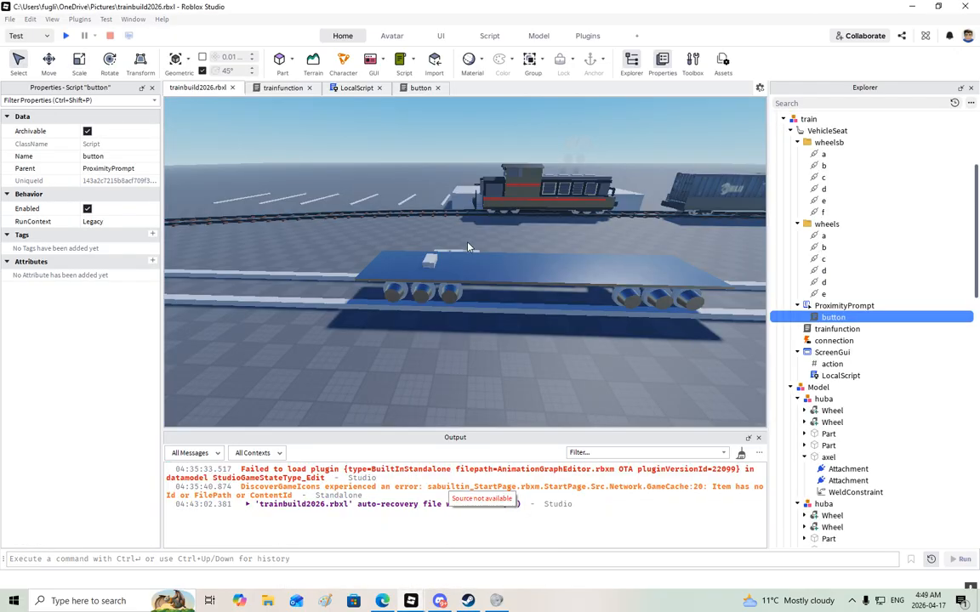
- Look over the train models and select the DriveSeat inside the finished locomotive's cab
right_click_drag(468, 342, 468, 341)
key("s")
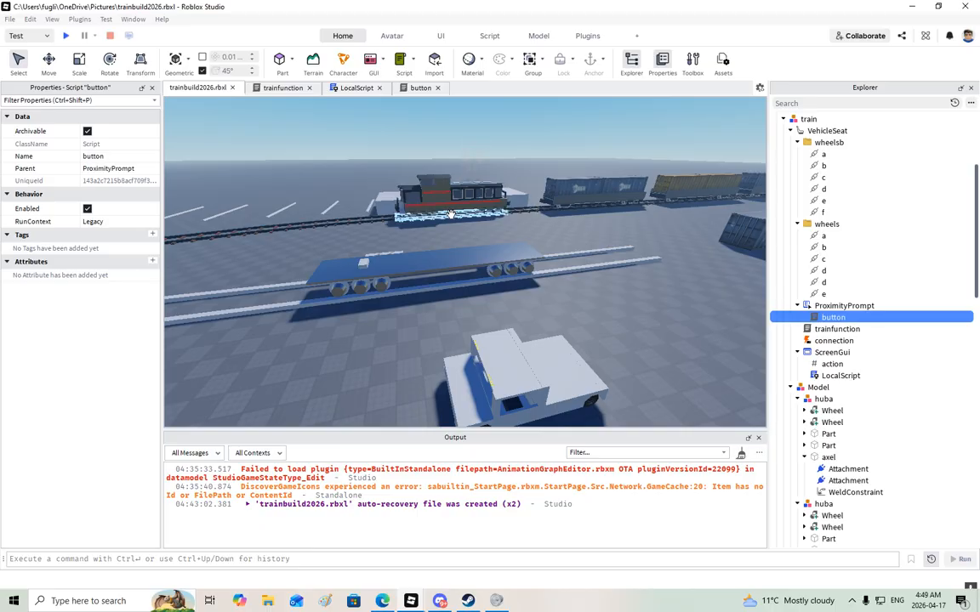
right_click_drag(524, 285, 525, 285)
key("s")
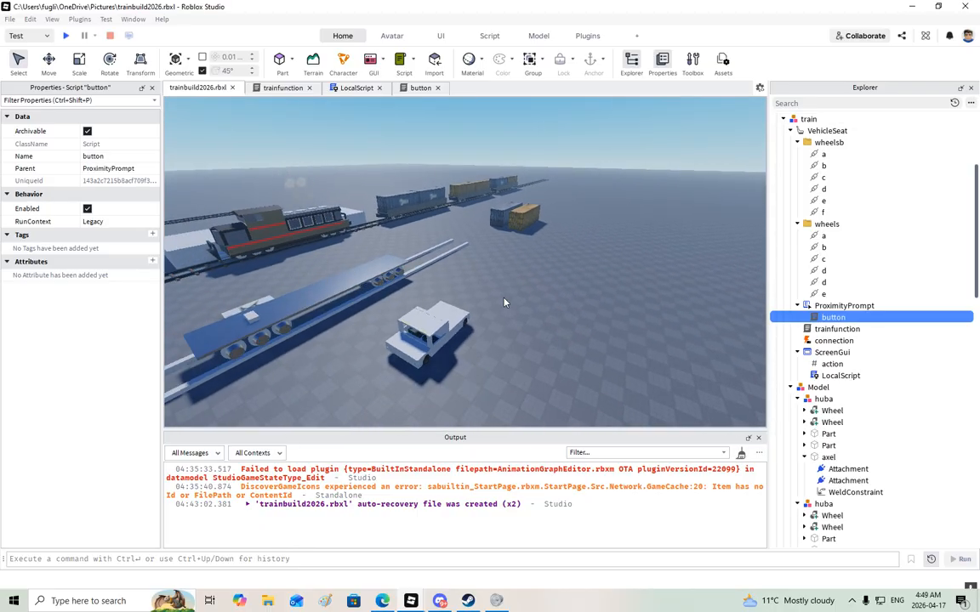
key("w")
right_click_drag(553, 319, 553, 320)
key("w")
right_click_drag(492, 263, 507, 256)
scroll(498, 254, "up", 4)
scroll(507, 256, "up", 7)
left_click(374, 316, "alt")
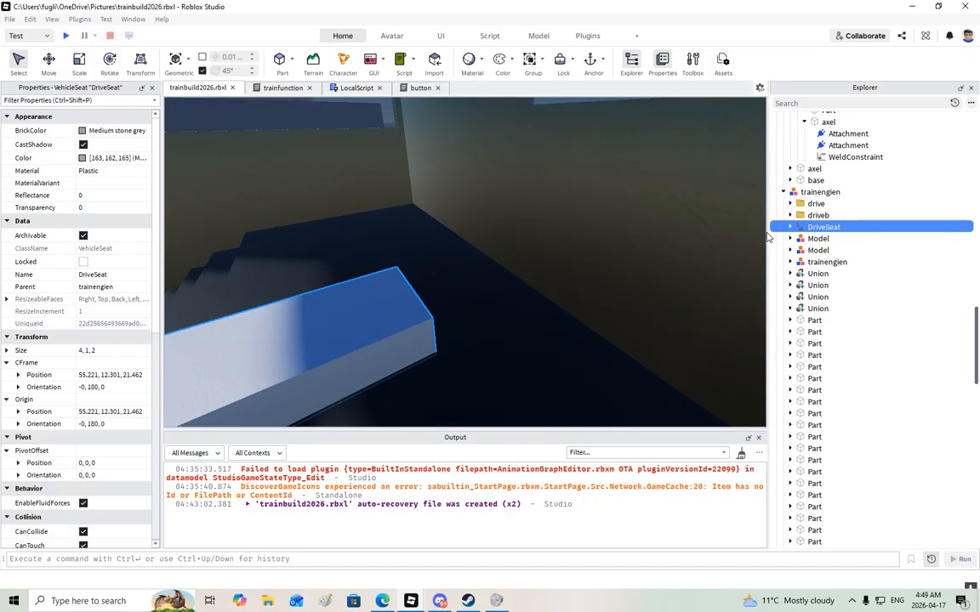
- Open the script in the DriveSeat's ProximityPrompt and study how it assigns the functions event, clones the interface and stores the player's name
left_click(790, 227)
left_click(797, 238)
double_click(831, 250)
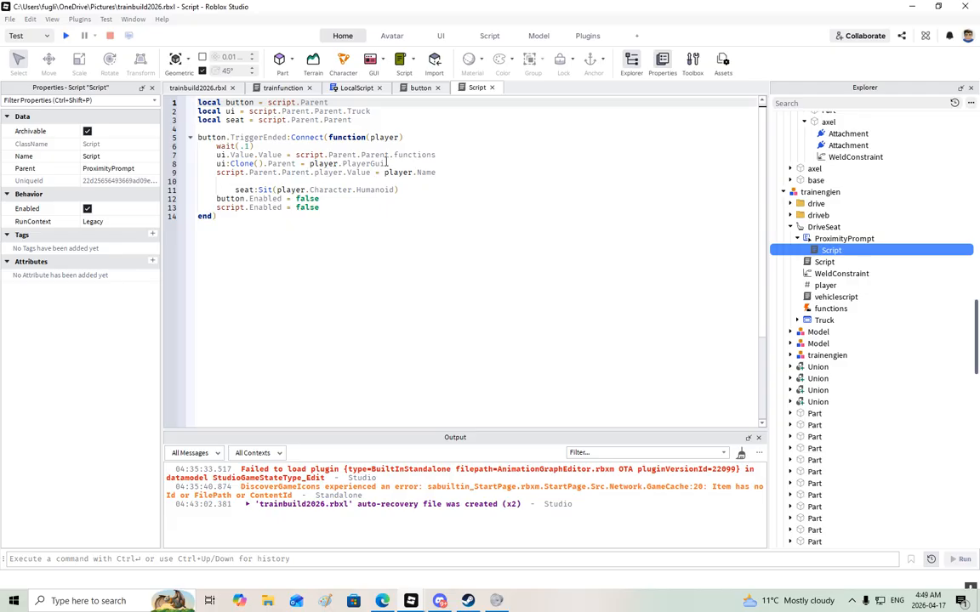
left_click(210, 156)
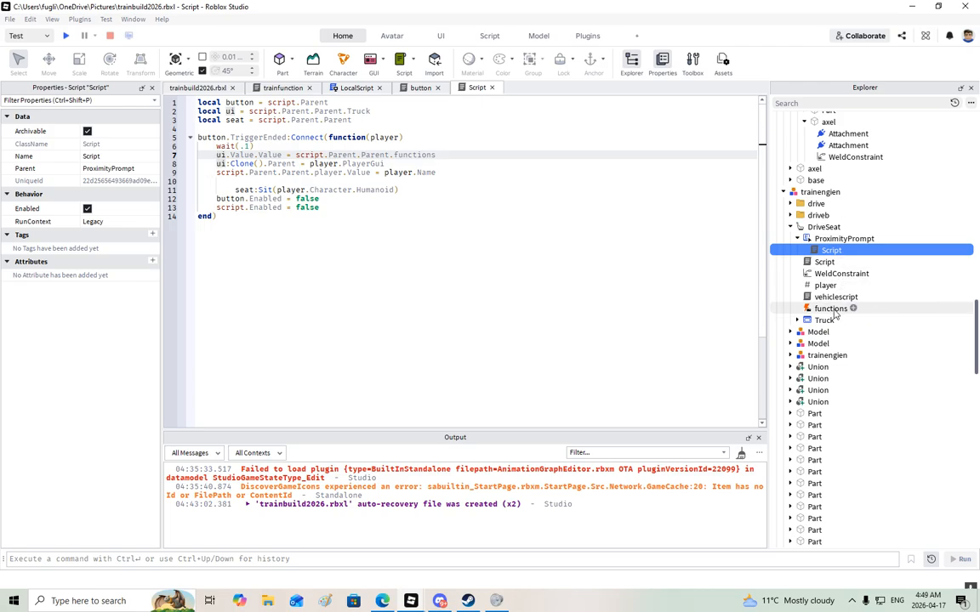
left_click(442, 172)
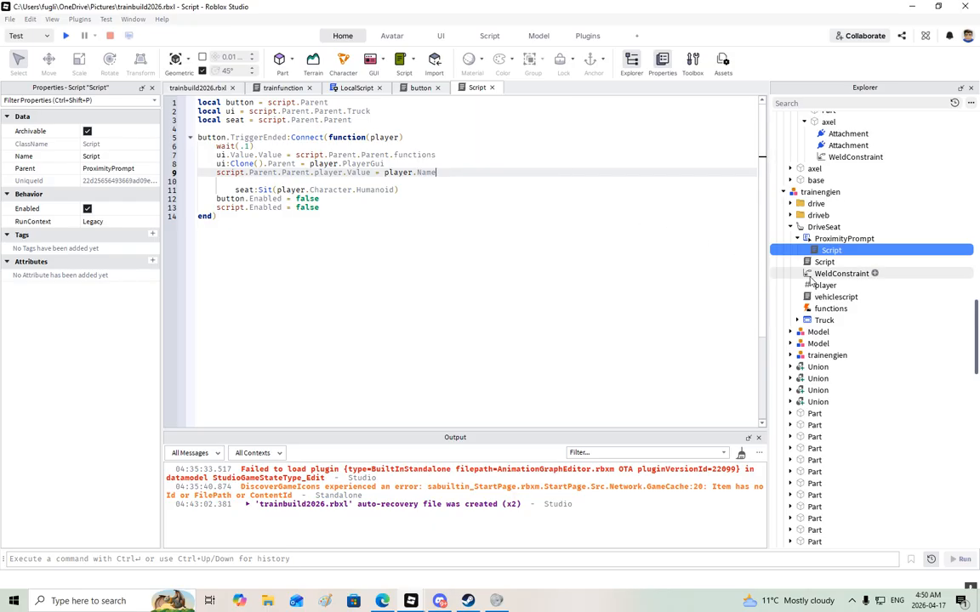
- Insert a StringValue into the VehicleSeat on the new train's flat chassis
left_click(200, 90)
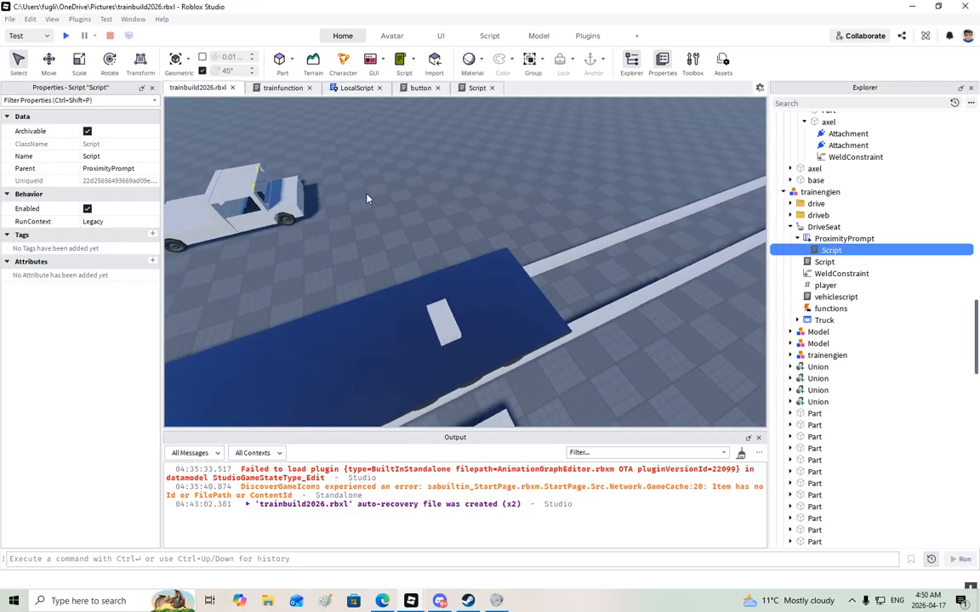
right_click_drag(367, 199, 363, 191)
left_click(403, 251)
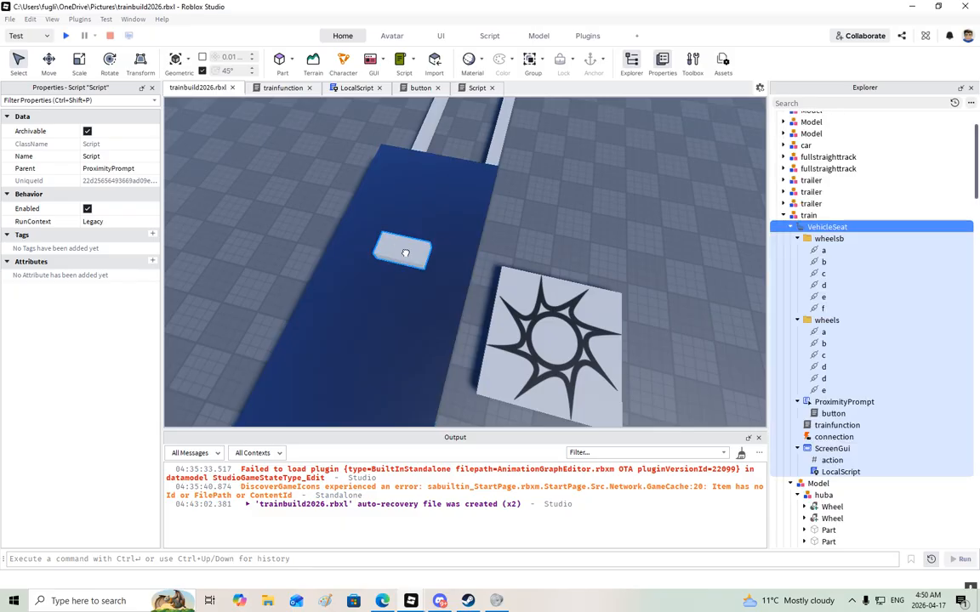
right_click(804, 230)
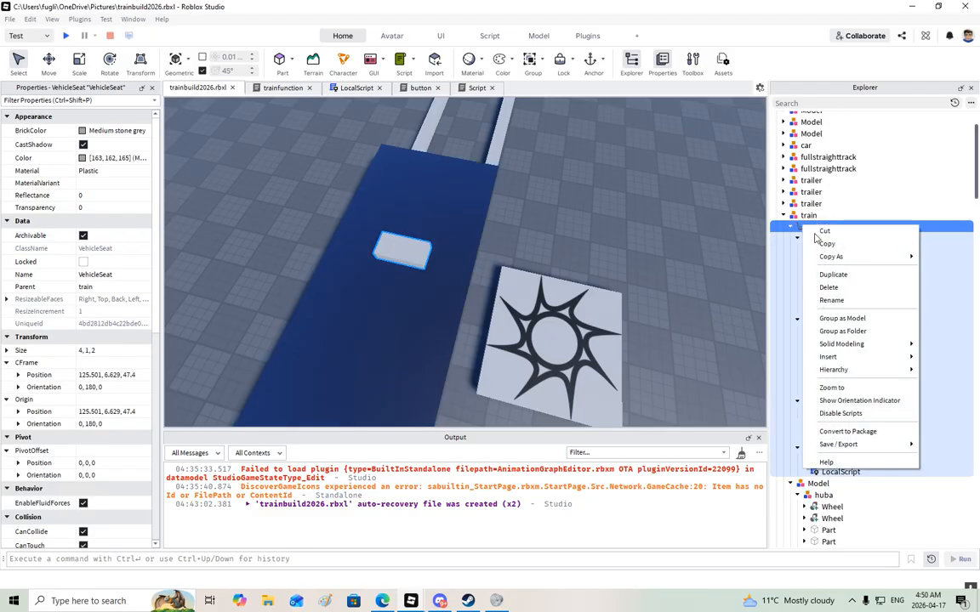
mouse_move(827, 357)
left_click(754, 370)
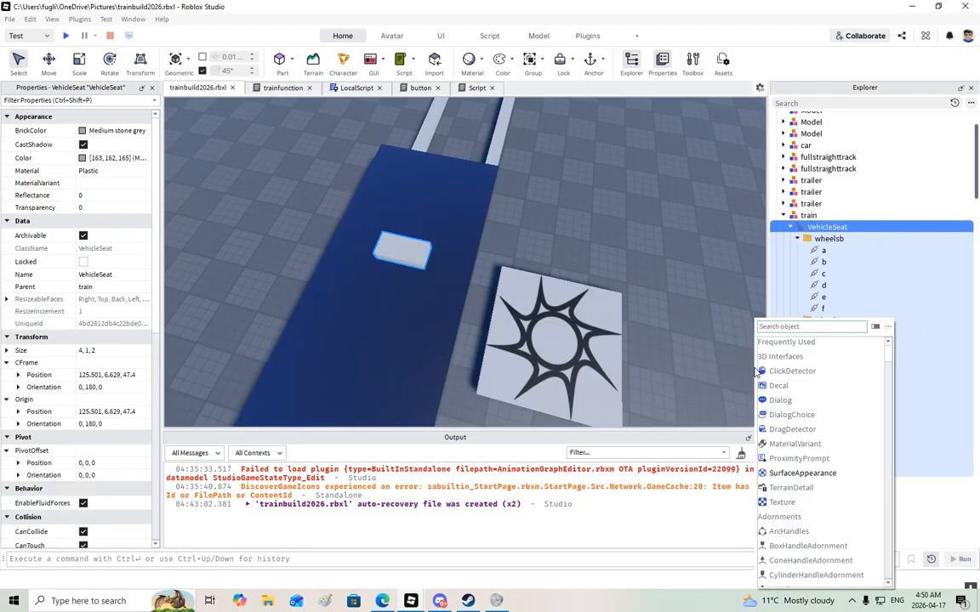
type("stri")
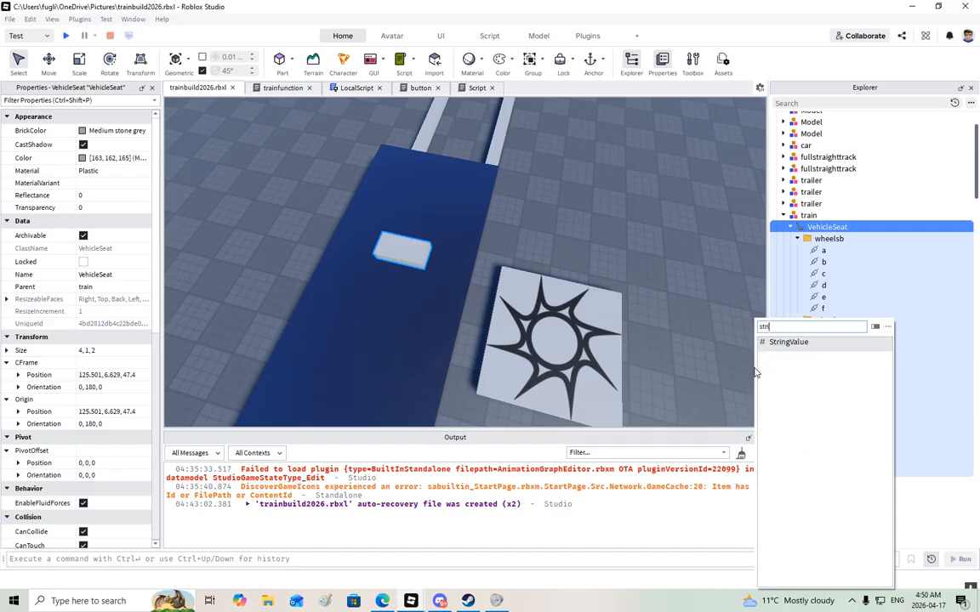
key("Return")
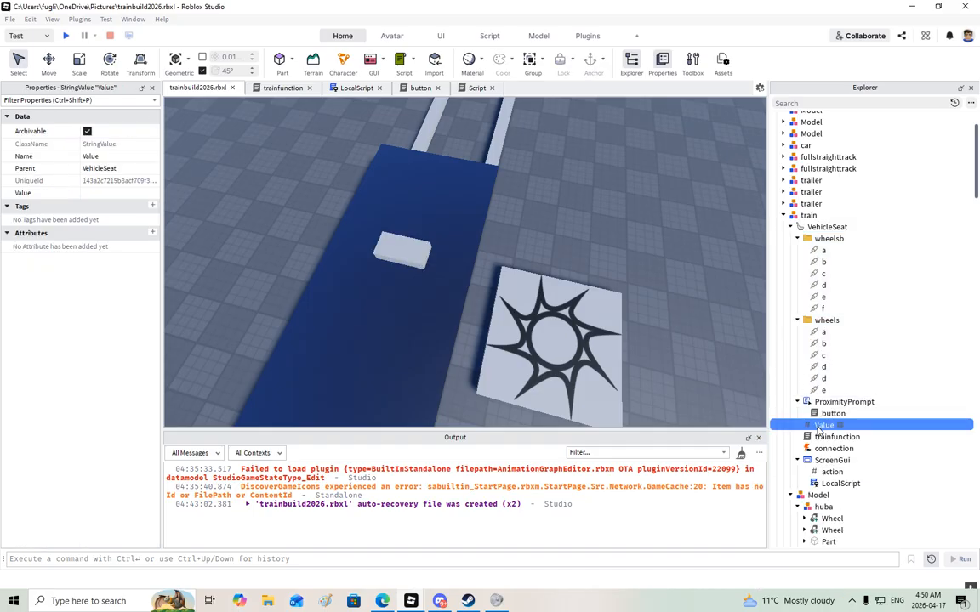
- Rename the new StringValue in the train's VehicleSeat to playernames
double_click(819, 426)
type("stayernames")
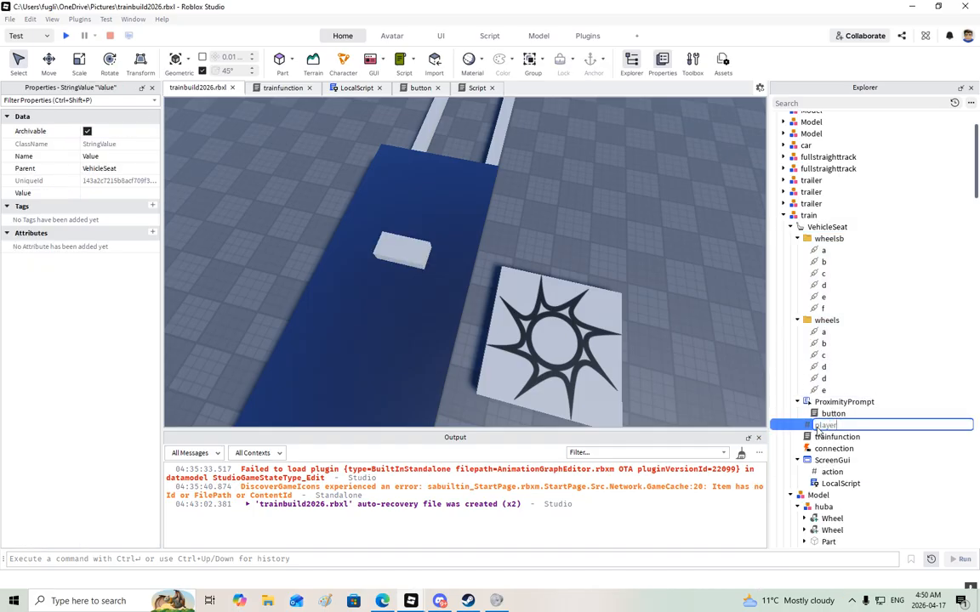
key("Return")
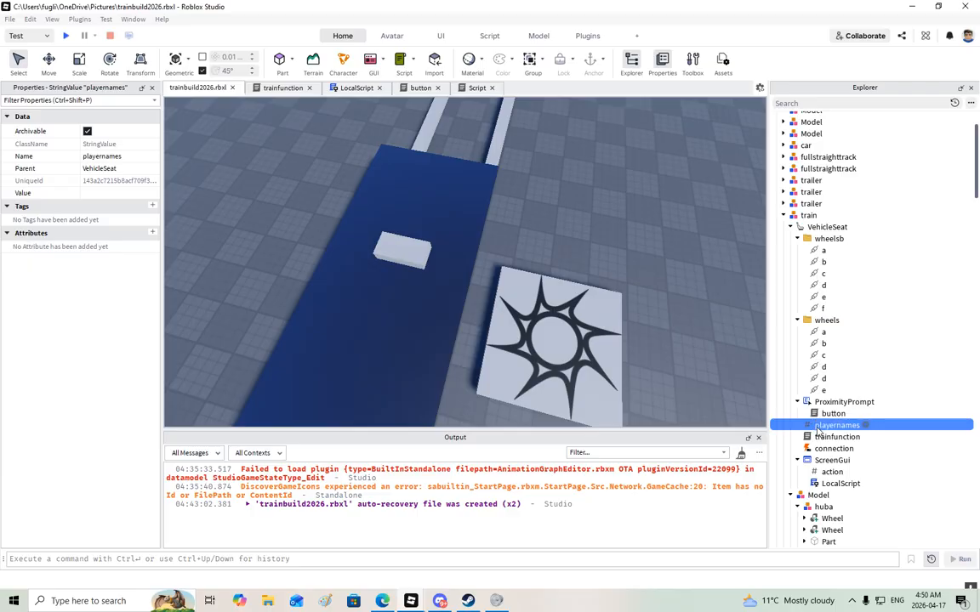
right_click_drag(613, 271, 621, 246)
scroll(611, 258, "down", 5)
right_click_drag(551, 219, 555, 219)
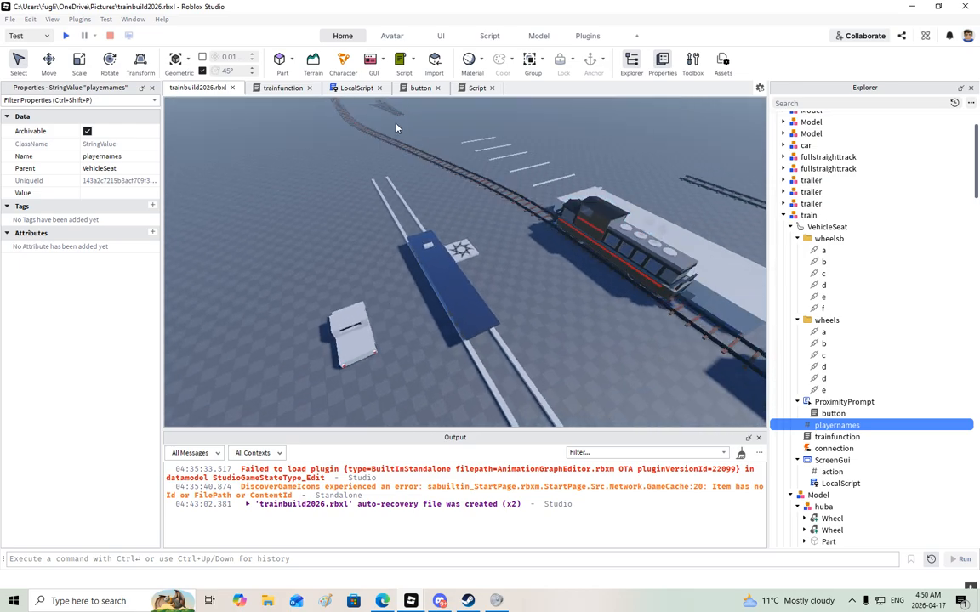
scroll(462, 272, "up", 3)
scroll(523, 197, "down", 4)
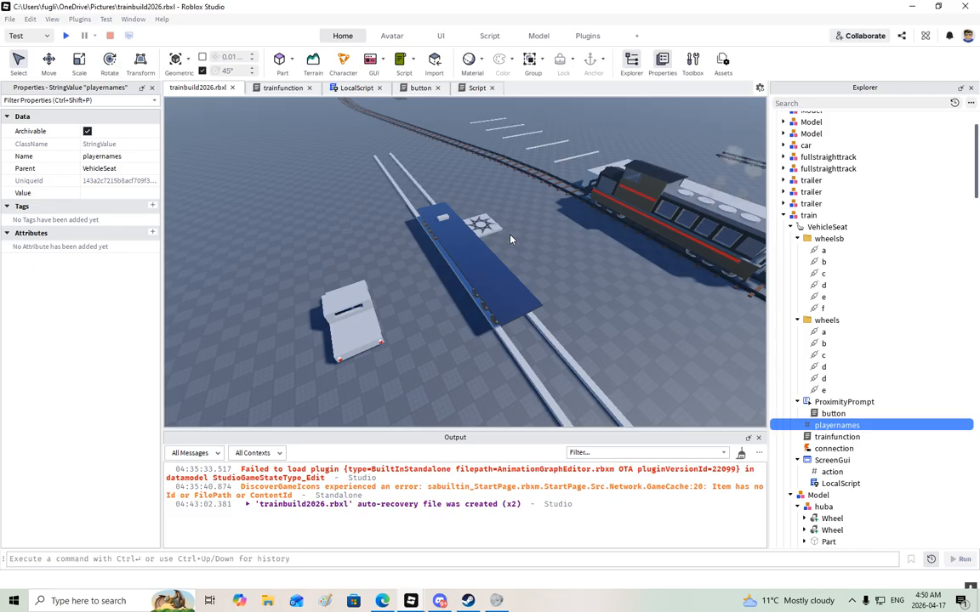
right_click_drag(511, 240, 505, 218)
key("w")
key("d")
- Close the reference script and add an empty line inside the button script's TriggerEnded function
left_click(477, 92)
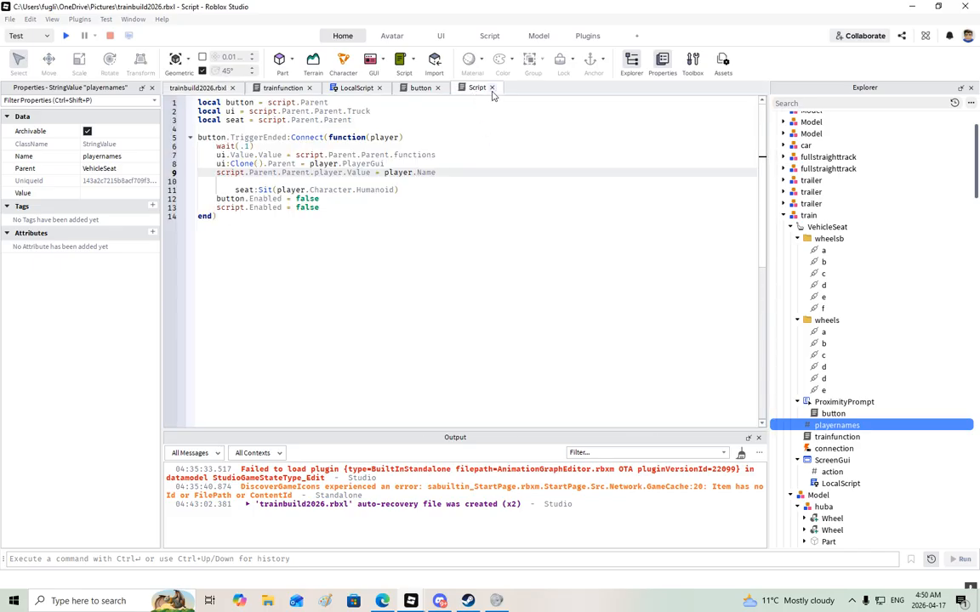
left_click(491, 88)
left_click(291, 200)
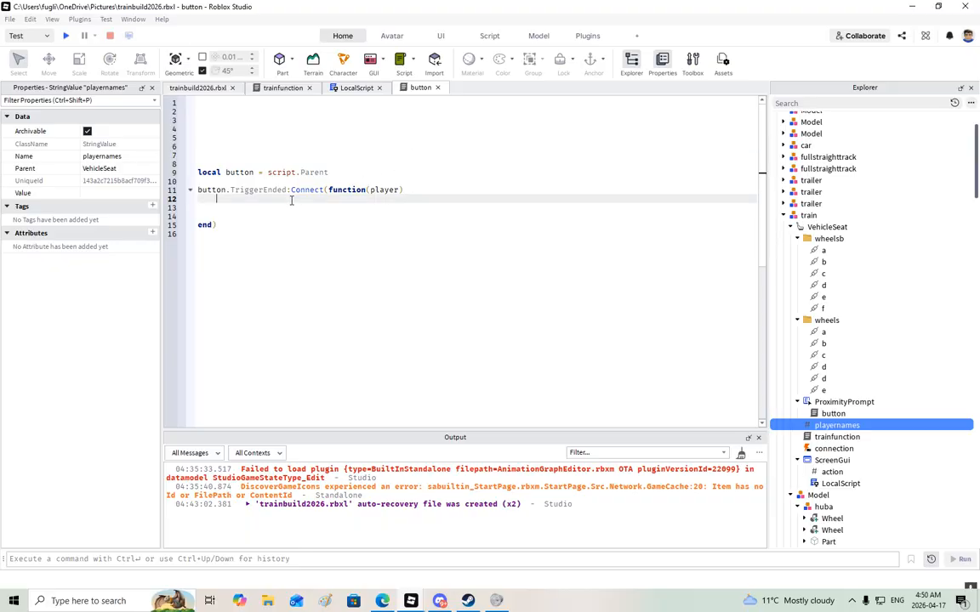
key("Return")
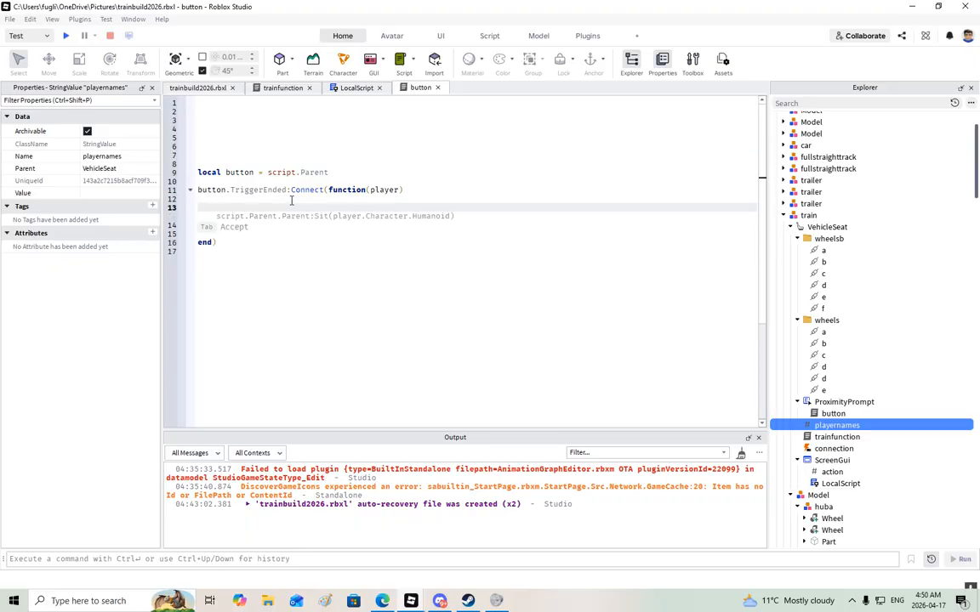
left_click(363, 172)
key("Return")
type("local")
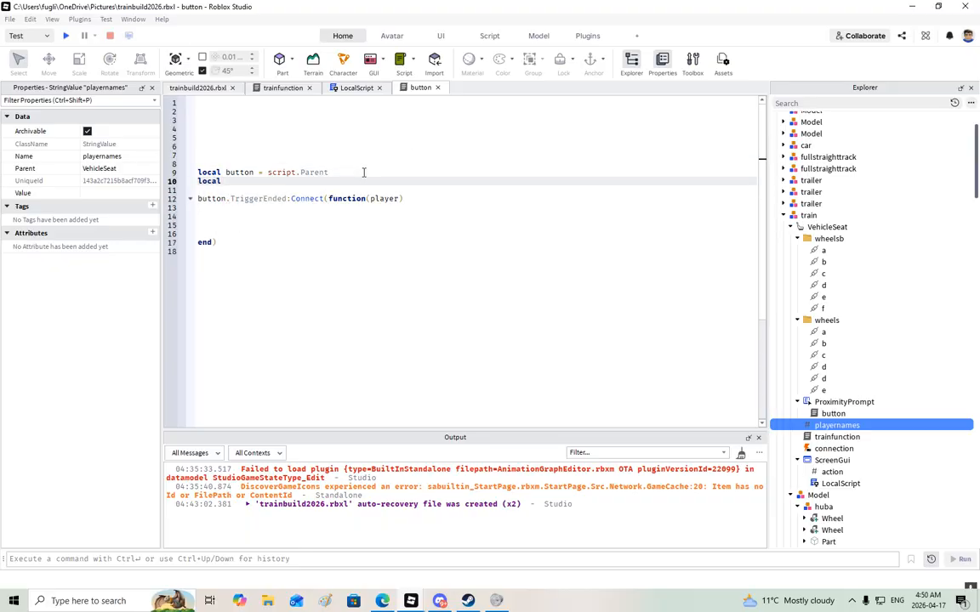
key("BackSpace")
key("BackSpace")
key("BackSpace")
key("BackSpace")
- Begin an assignment inside the TriggerEnded function with script.Parent.Parent.ScreenGui.action =
left_click(276, 223)
left_click(280, 219)
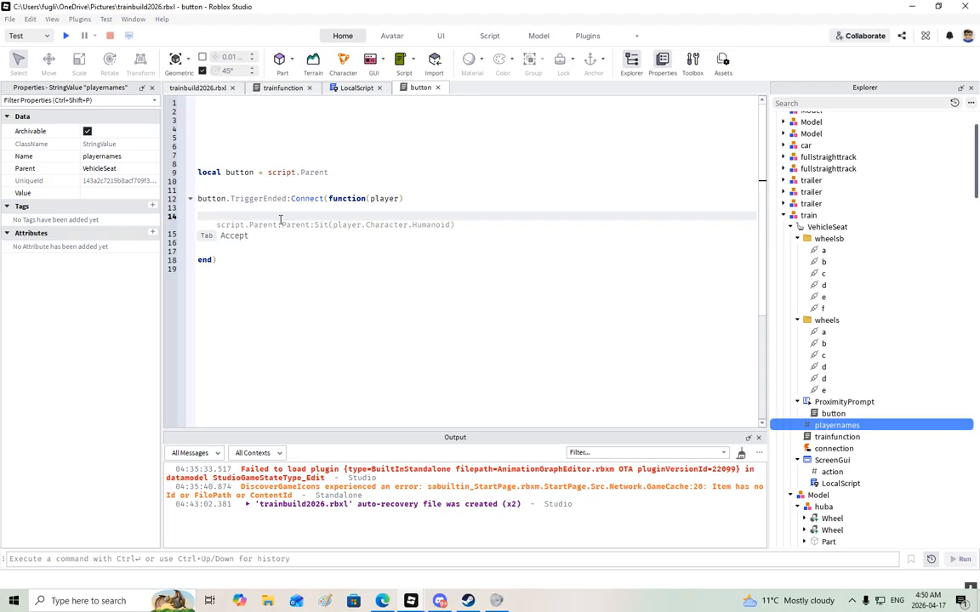
type("script.")
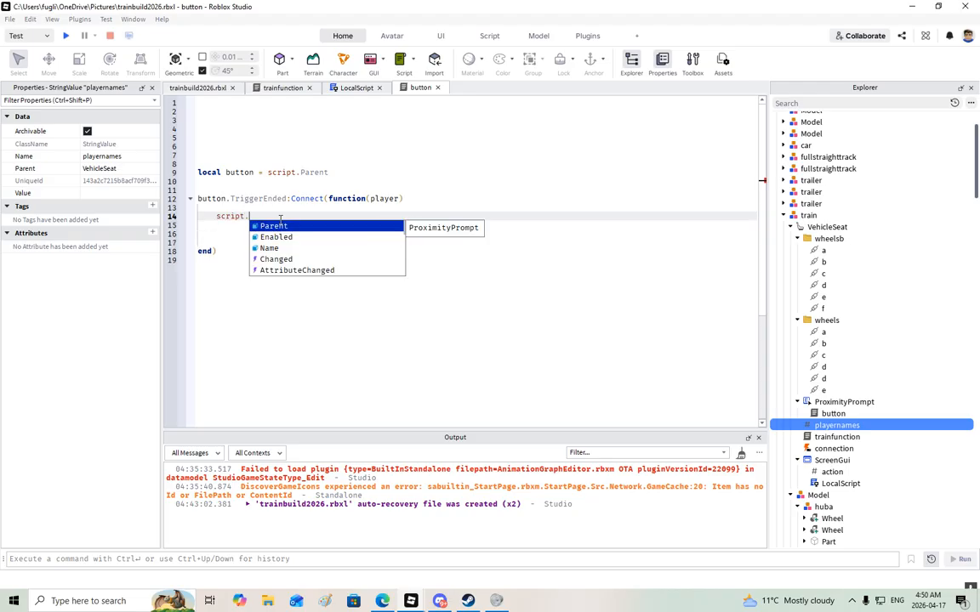
type("Parent.Parent.ScreenGui")
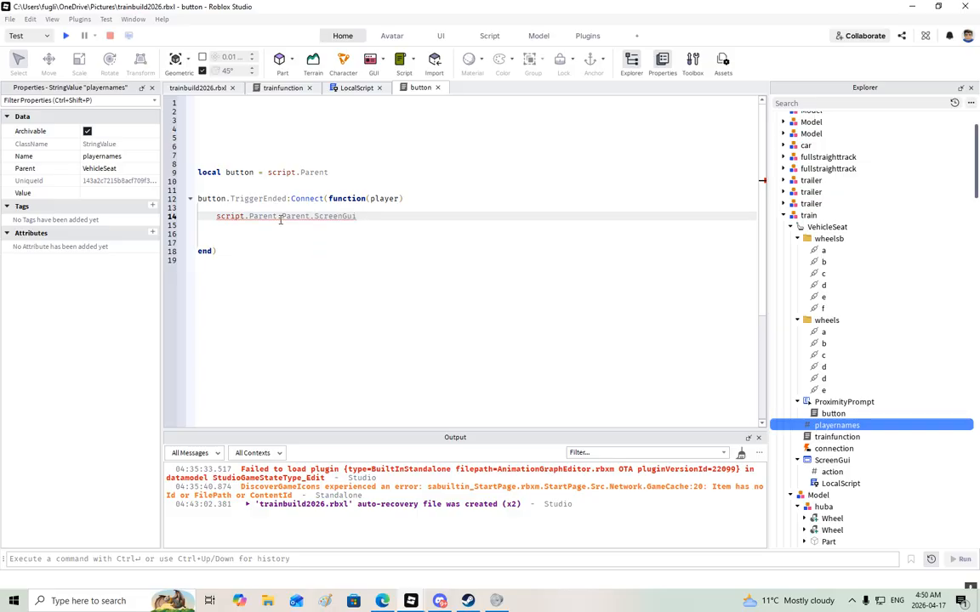
type(".action.v")
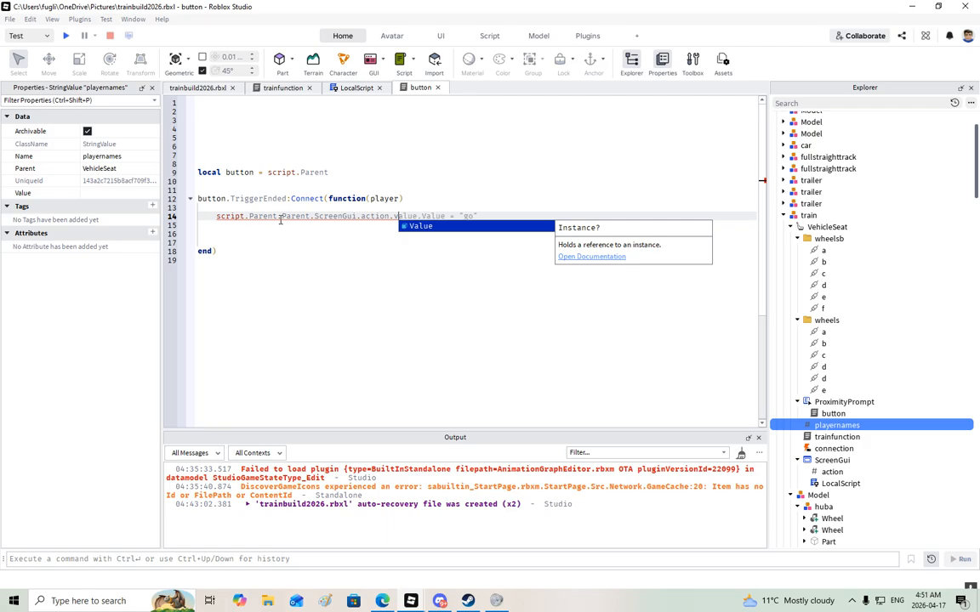
key("BackSpace")
type("=")
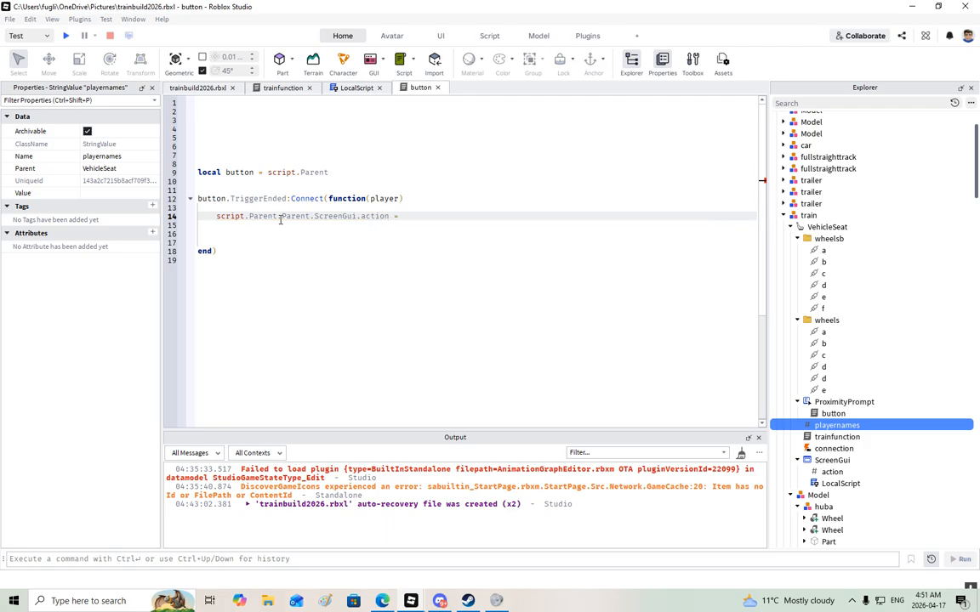
- Reopen the script in the finished locomotive's DriveSeat ProximityPrompt, check its interface value assignment, and return to the new train's chassis
left_click(197, 88)
scroll(498, 225, "up", 5)
right_click_drag(499, 226, 514, 242)
scroll(514, 238, "up", 4)
left_click(530, 302, "alt")
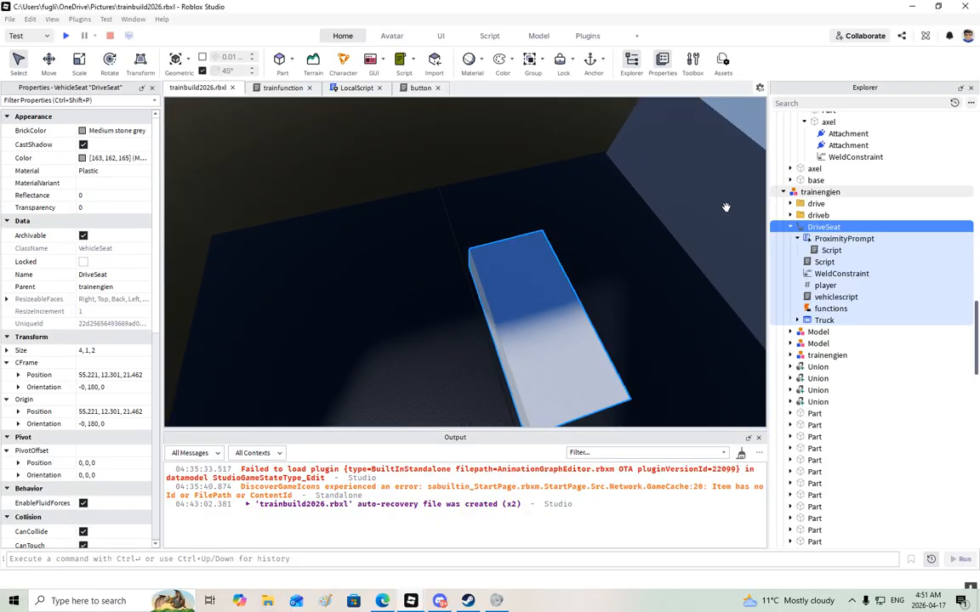
double_click(830, 251)
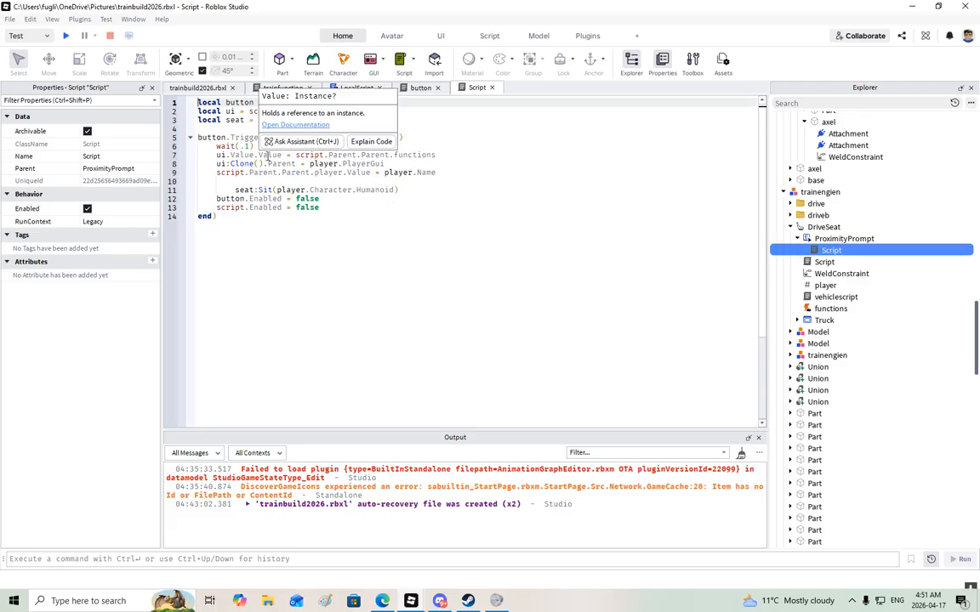
left_click(197, 87)
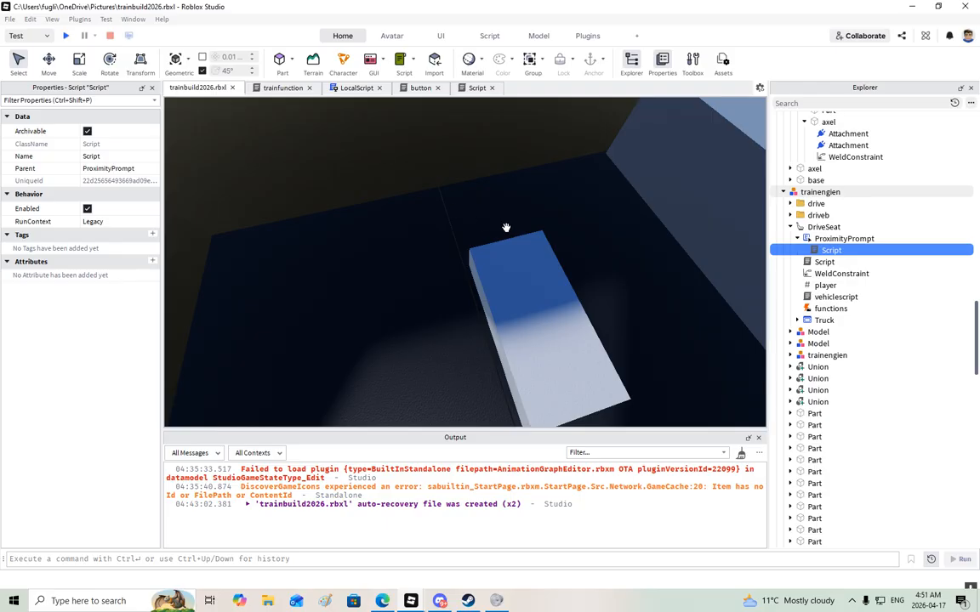
key("w")
key("a")
right_click_drag(510, 221, 688, 274)
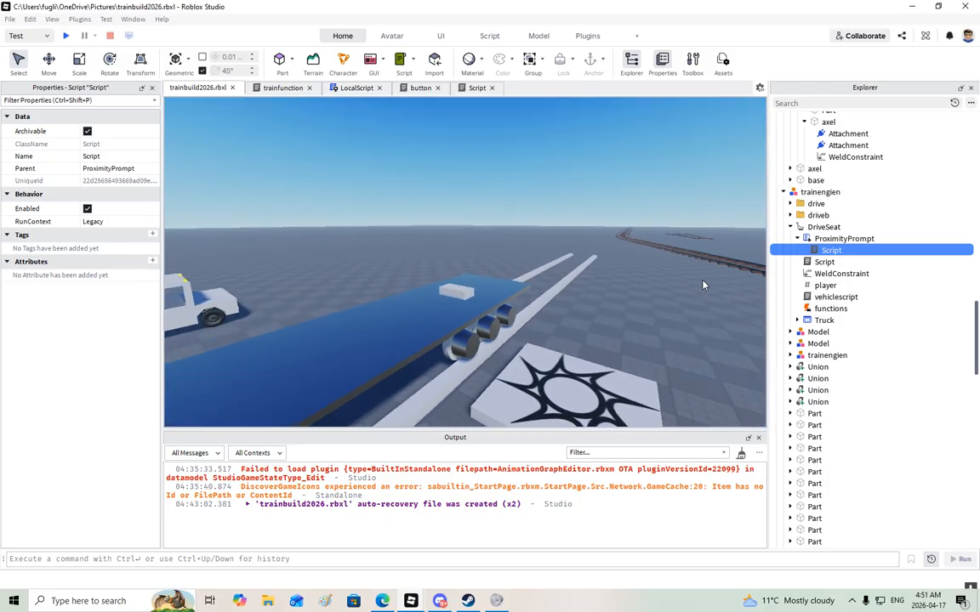
- Complete the button script's line as script.Parent.Parent.ScreenGui.action.Value = script.Parent.Parent.connection, checking the names against the train's objects
left_click(412, 87)
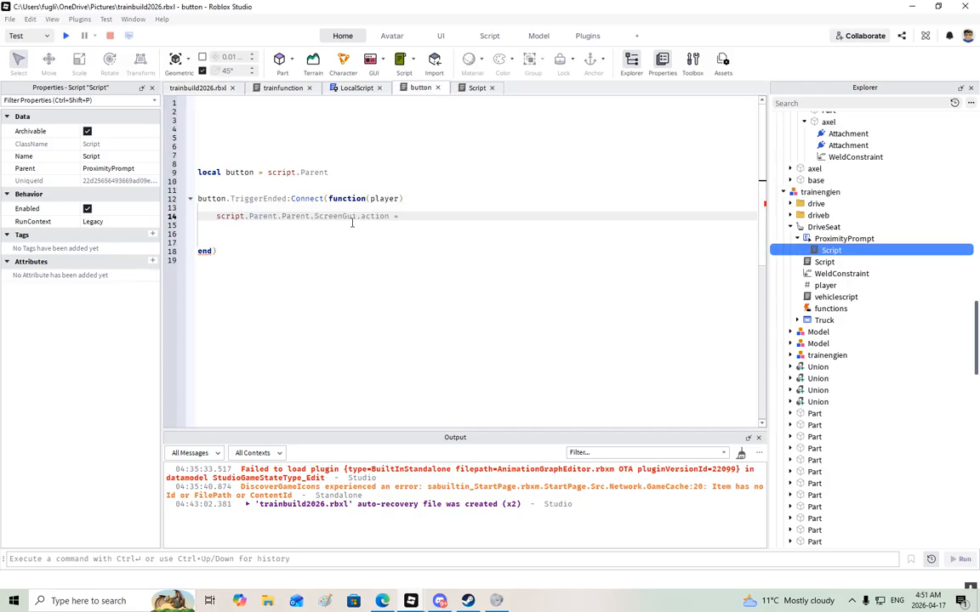
type(".Value = script.Parent.")
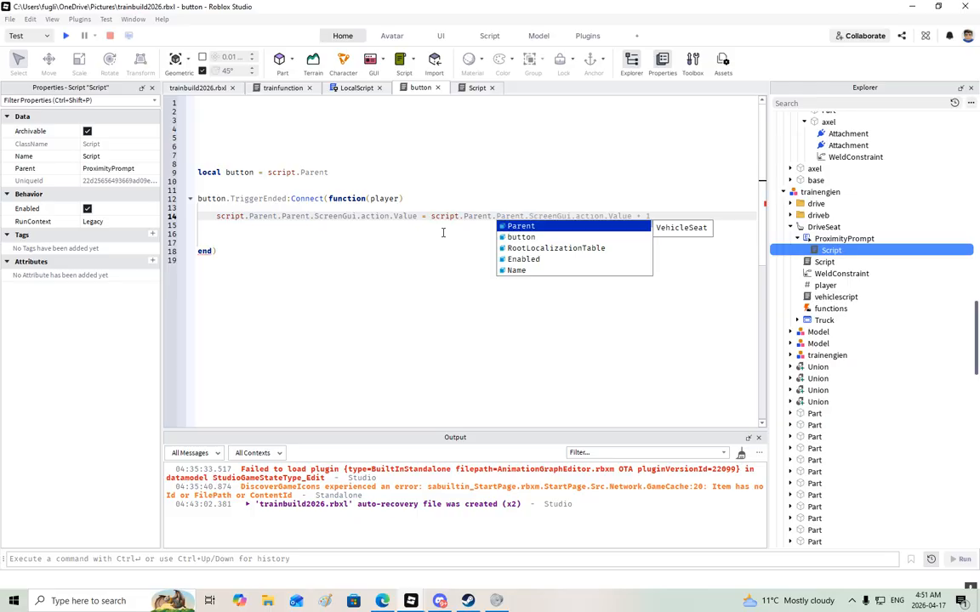
type("f")
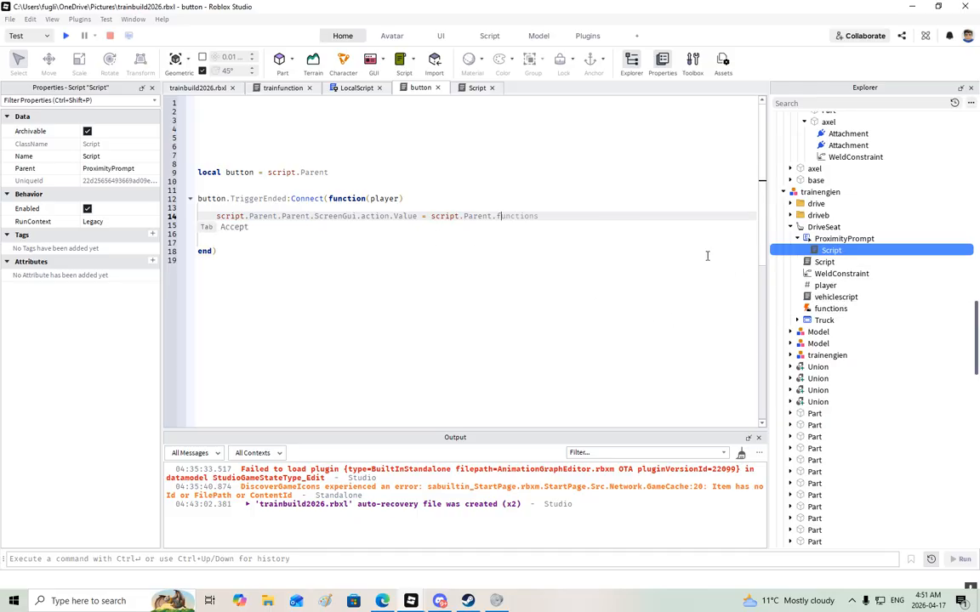
key("BackSpace")
type("Parent")
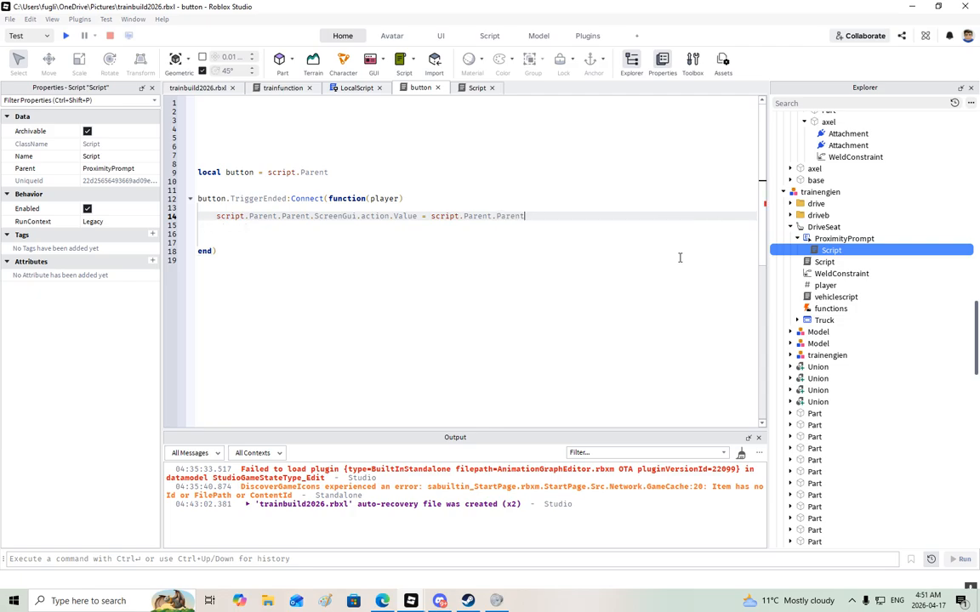
type(".f")
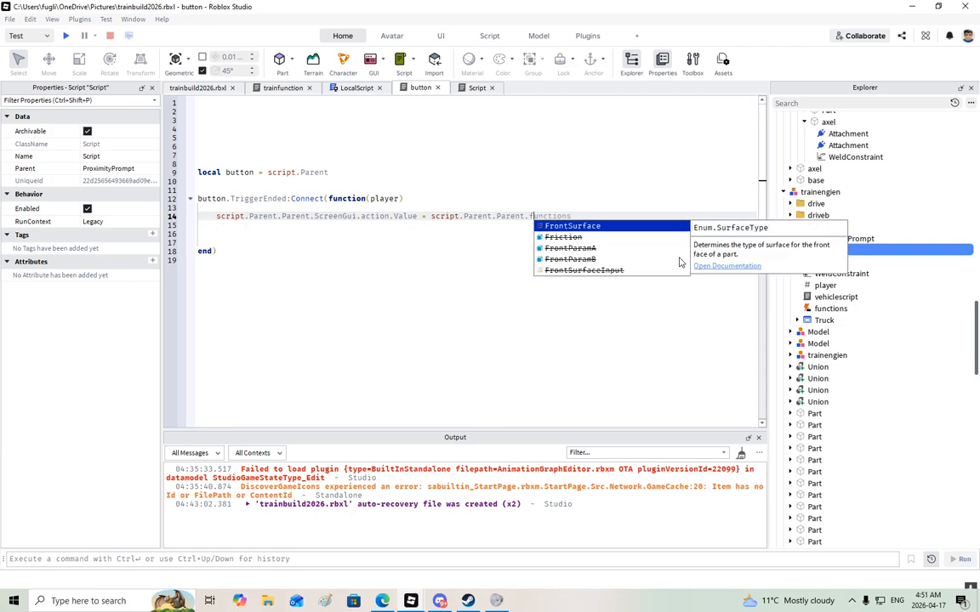
key("BackSpace")
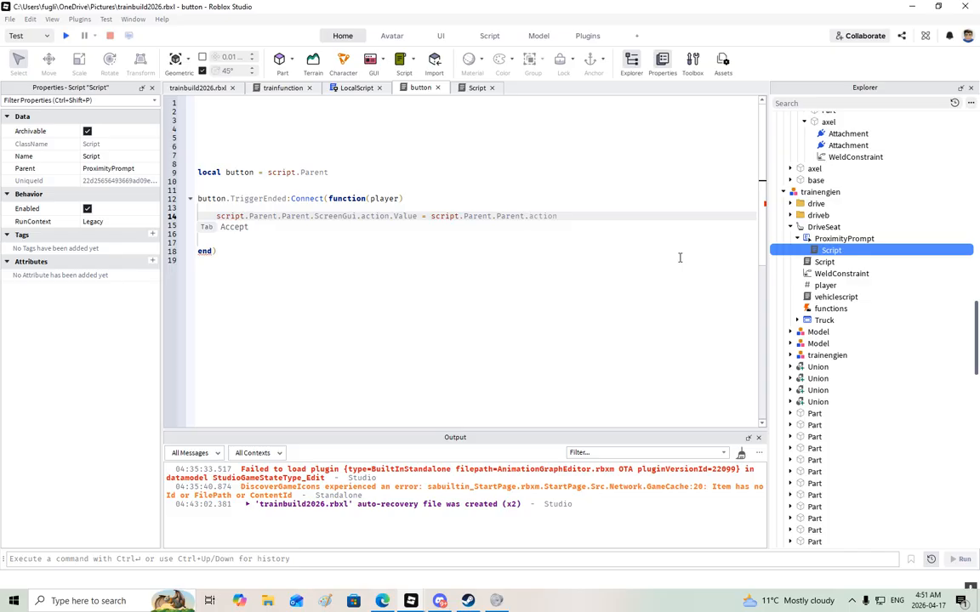
type("Parent.Parent.ScreenGui.action.Value = script.Parent.Parent.f")
right_click(420, 88)
left_click(457, 133)
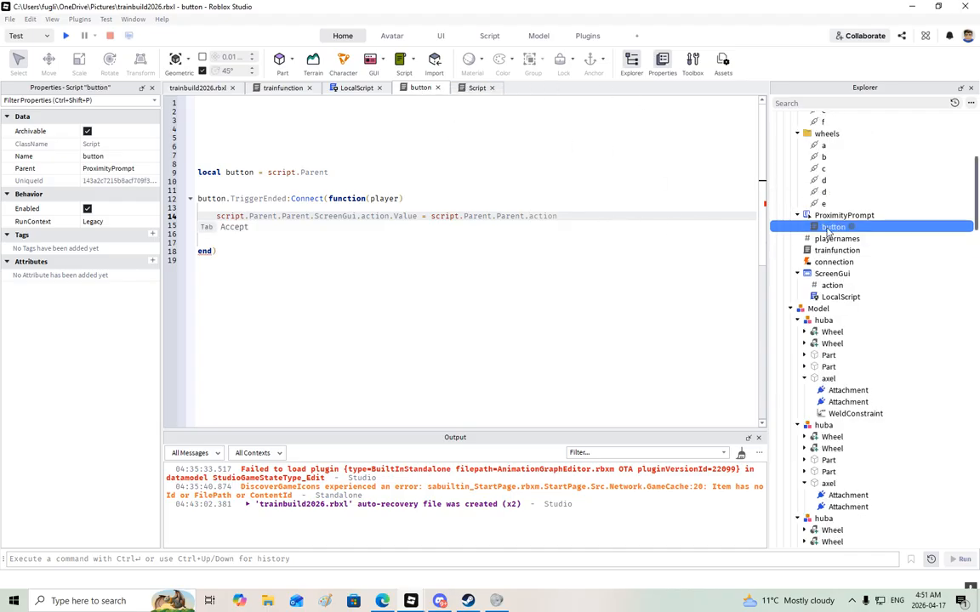
type("connection")
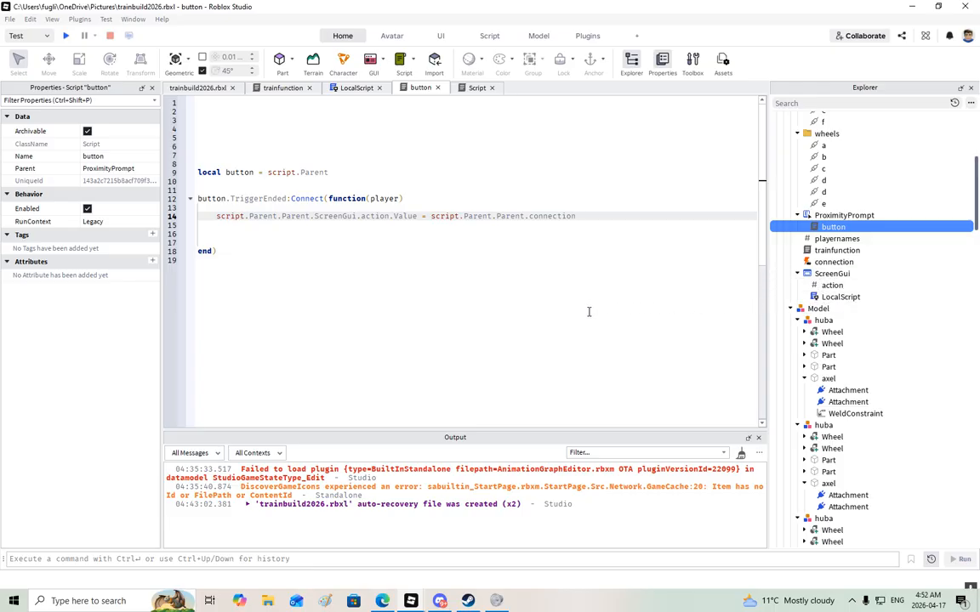
left_click(833, 286)
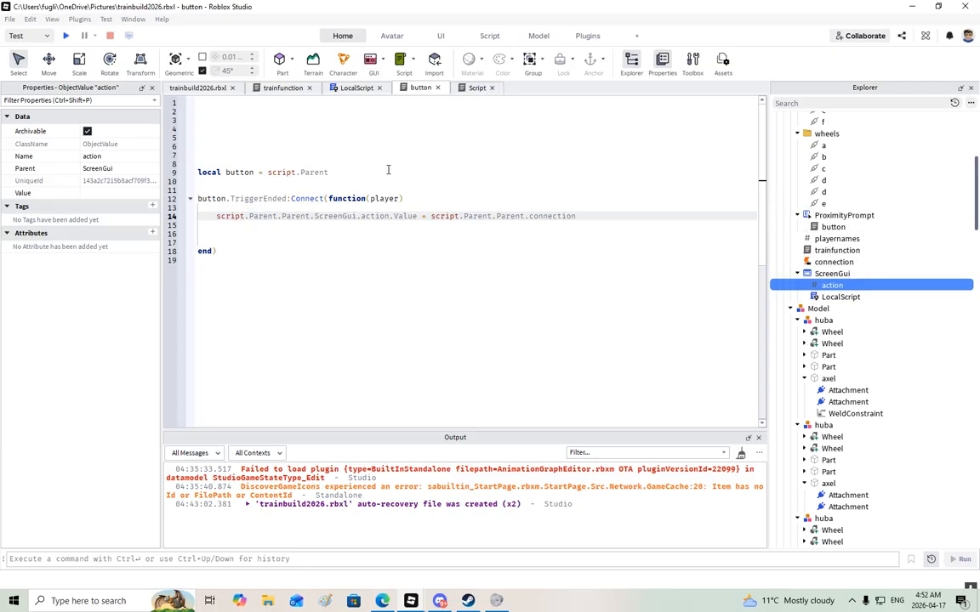
- Add the line script.Parent.Parent.ScreenGui:Clone().Parent = player.PlayerGui below the assignment, consulting the reference script
left_click(591, 220)
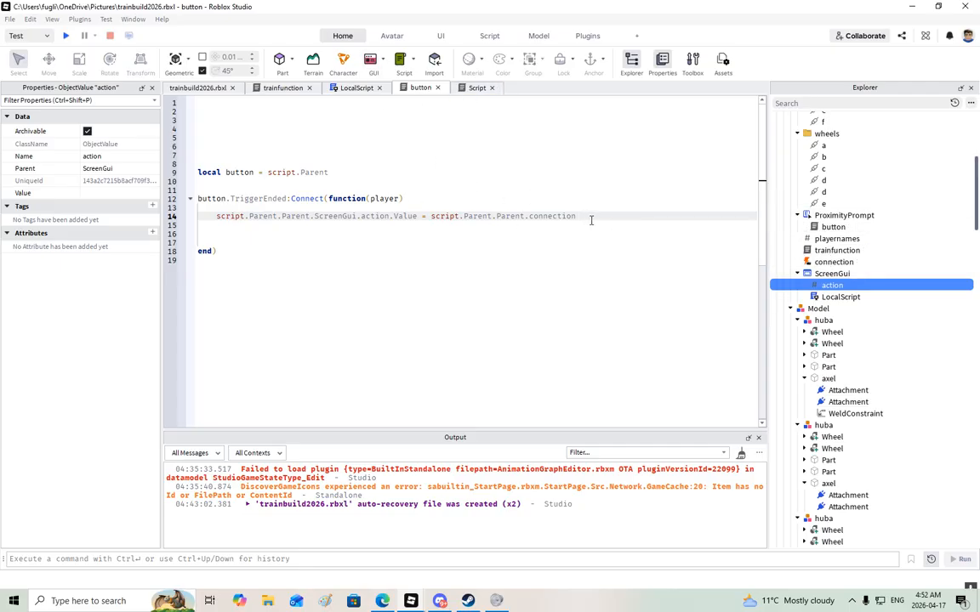
key("Return")
type("script.Parent")
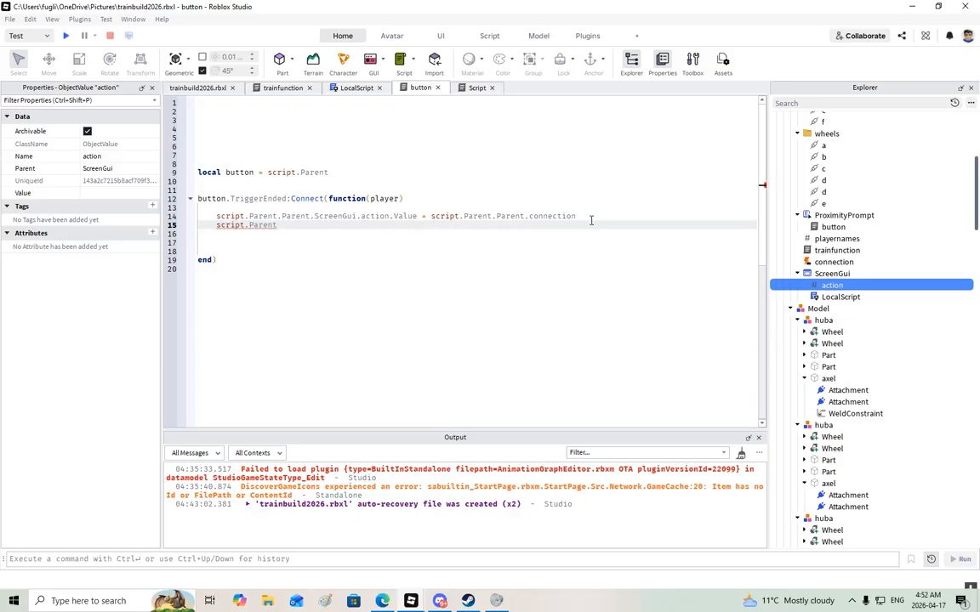
type(".Parent.Size")
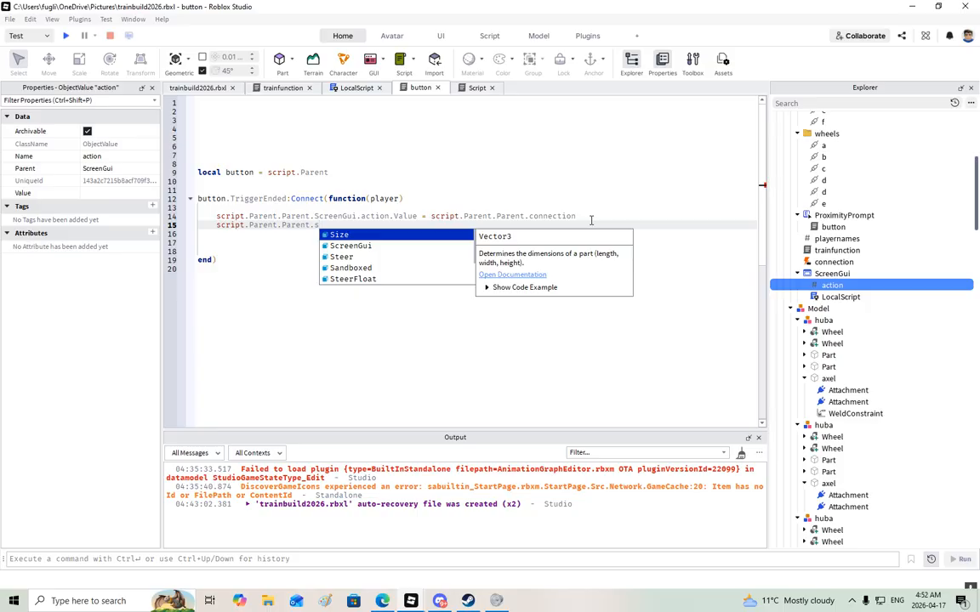
type("ScreenGui")
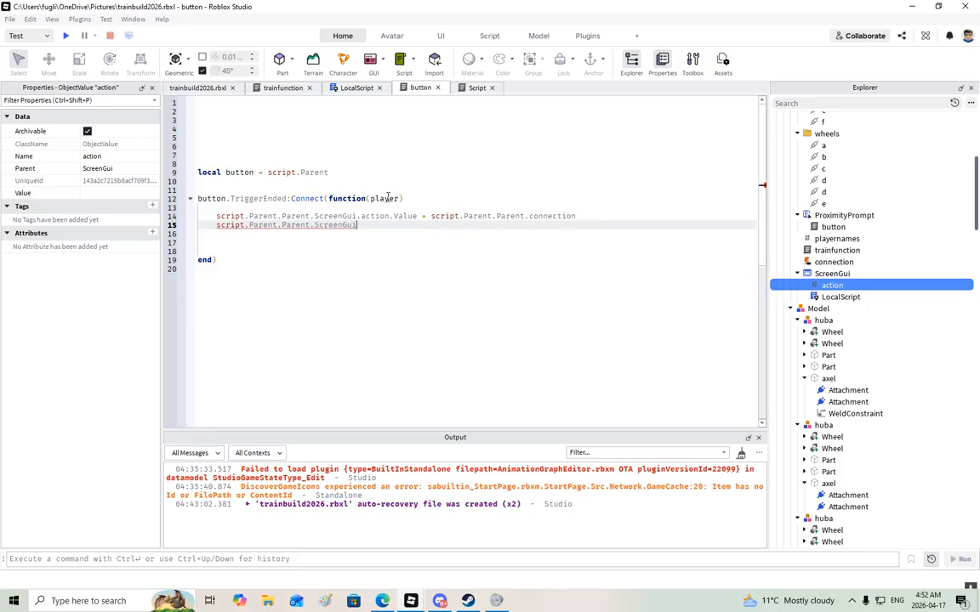
left_click(467, 87)
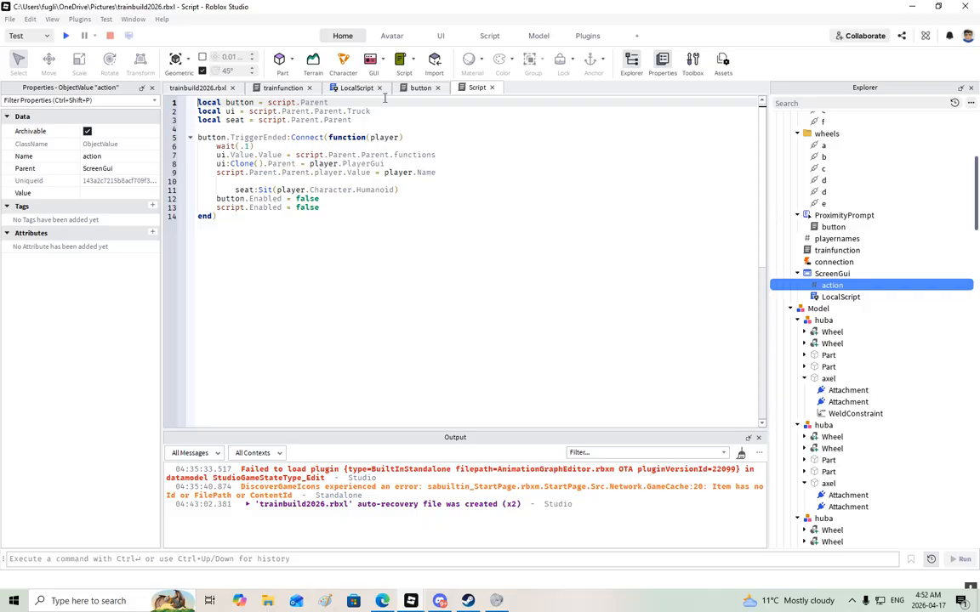
left_click(417, 88)
type(":Clone().Parent")
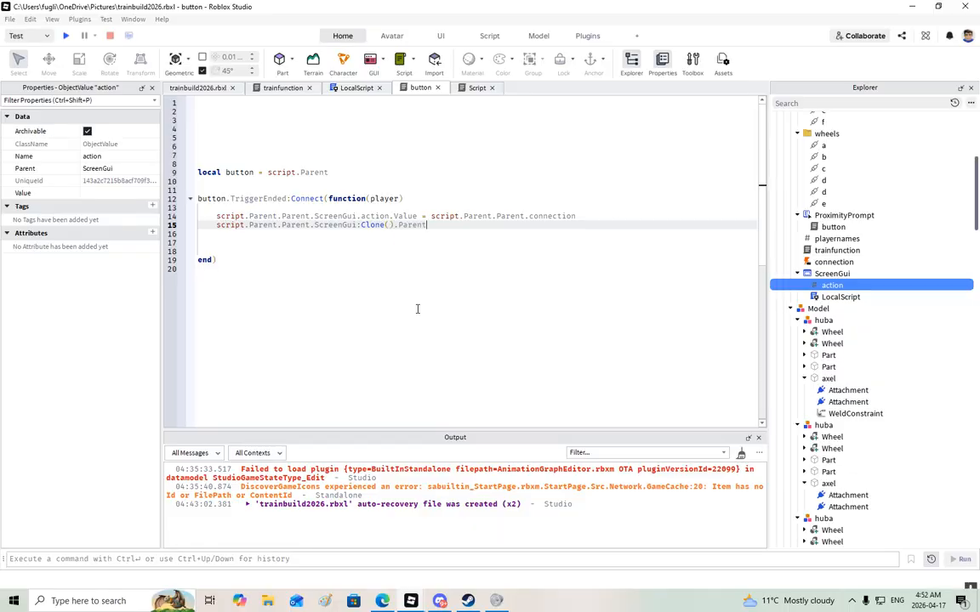
type(" = pl")
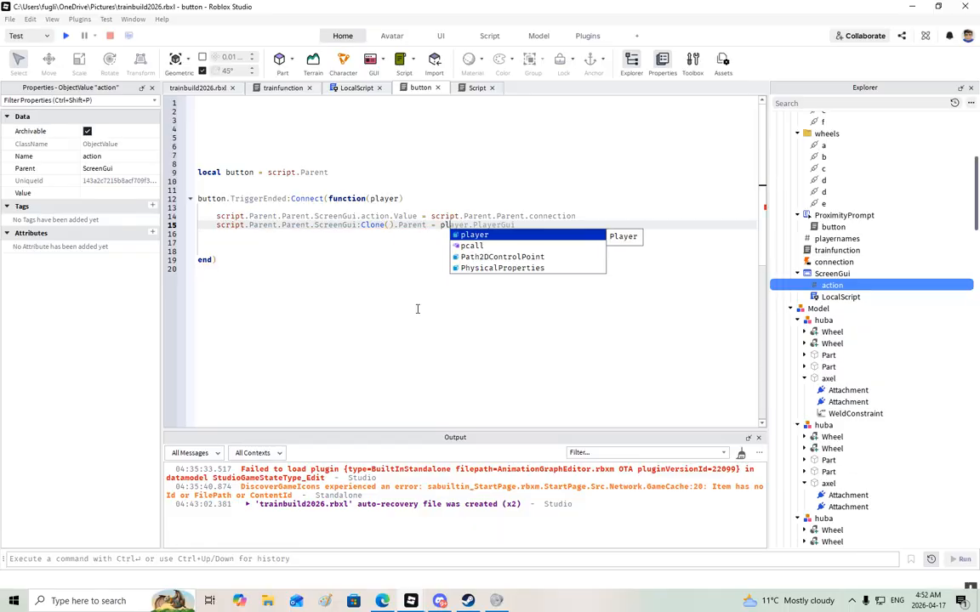
type("ayer.")
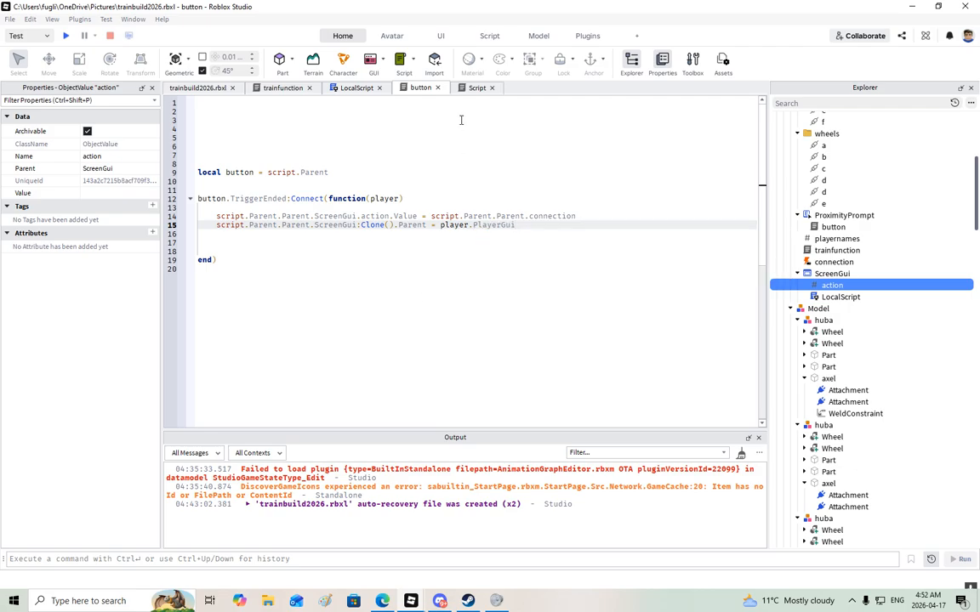
left_click(468, 87)
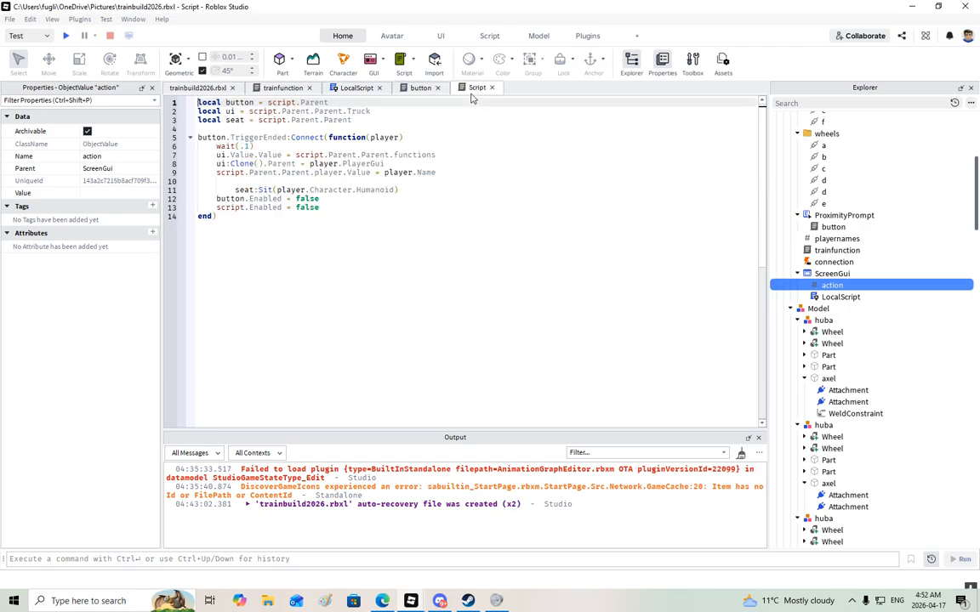
- Add the line script.Parent.Parent.playernames.Value = player.Name below the ScreenGui clone line in the button script
left_click(419, 89)
key("Return")
type("script.Parent.p;")
key("Return")
key("BackSpace")
key("BackSpace")
key("Tab")
type(".p")
key("Down")
key("Down")
key("Down")
key("Tab")
type(".")
key("Tab")
type("= player")
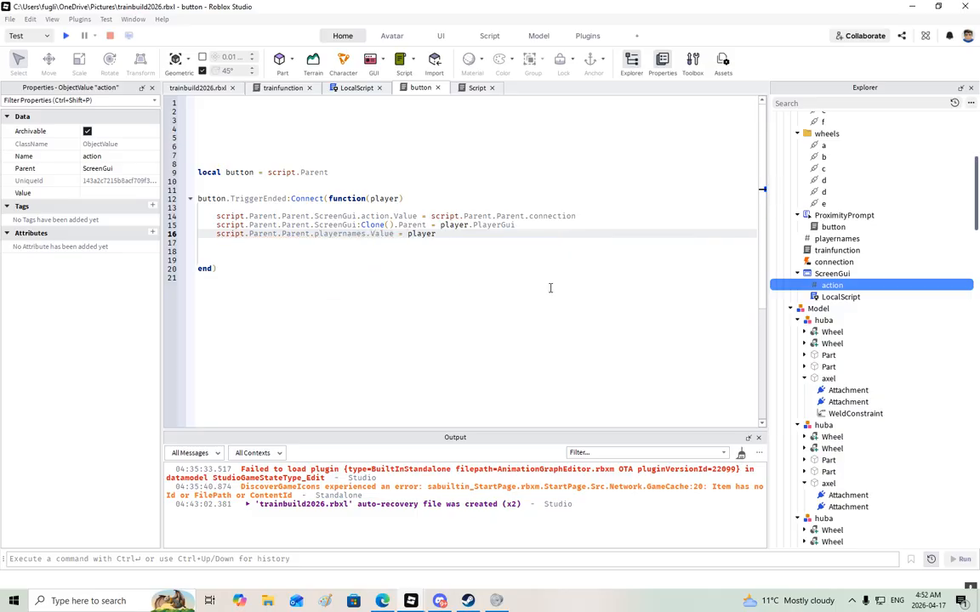
type(".Name")
key("Tab")
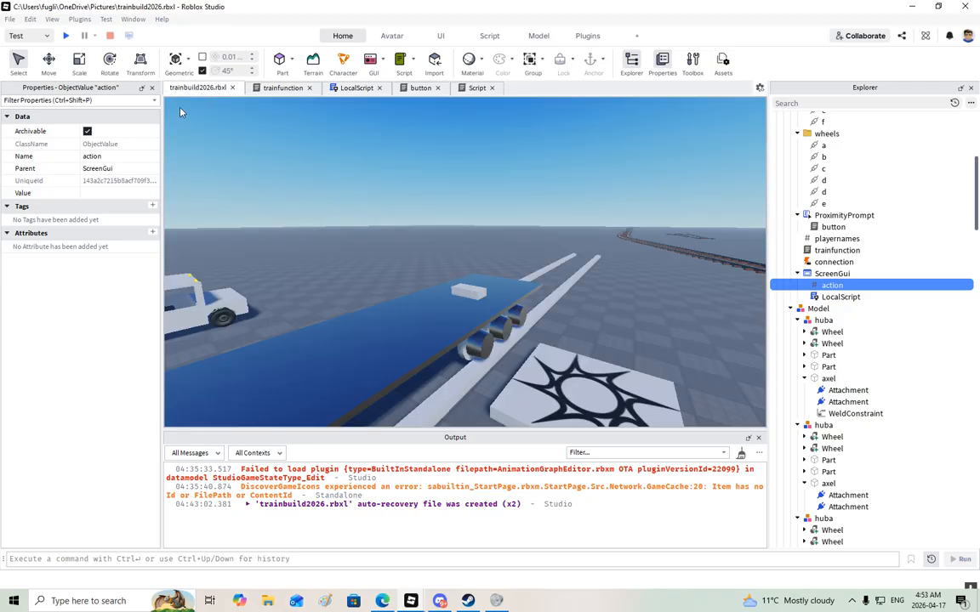
- Playtest the place, trigger the train's proximity prompt, and check the player's PlayerGui for the cloned ScreenGui and its contents
left_click(65, 34)
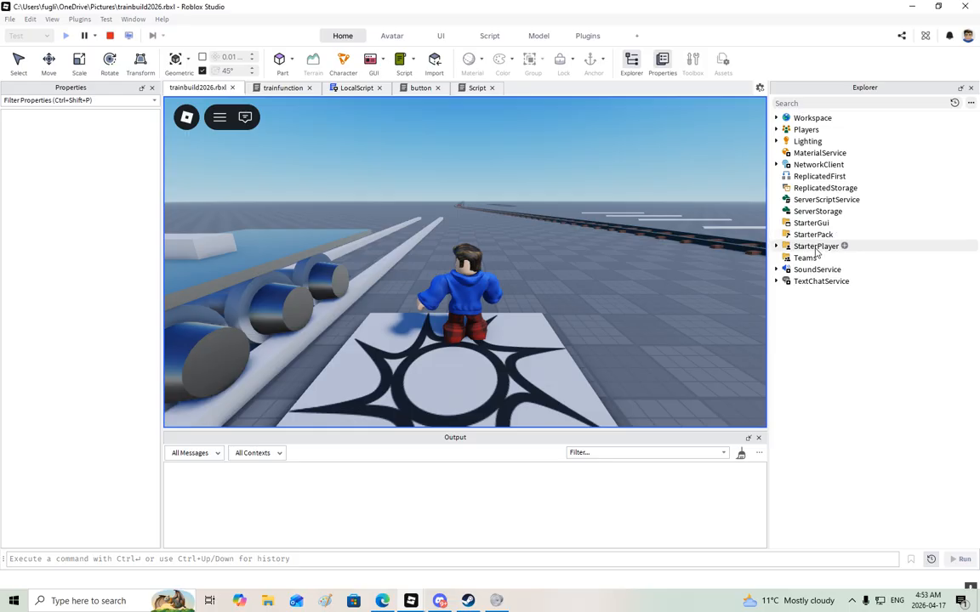
right_click_drag(704, 257, 704, 257)
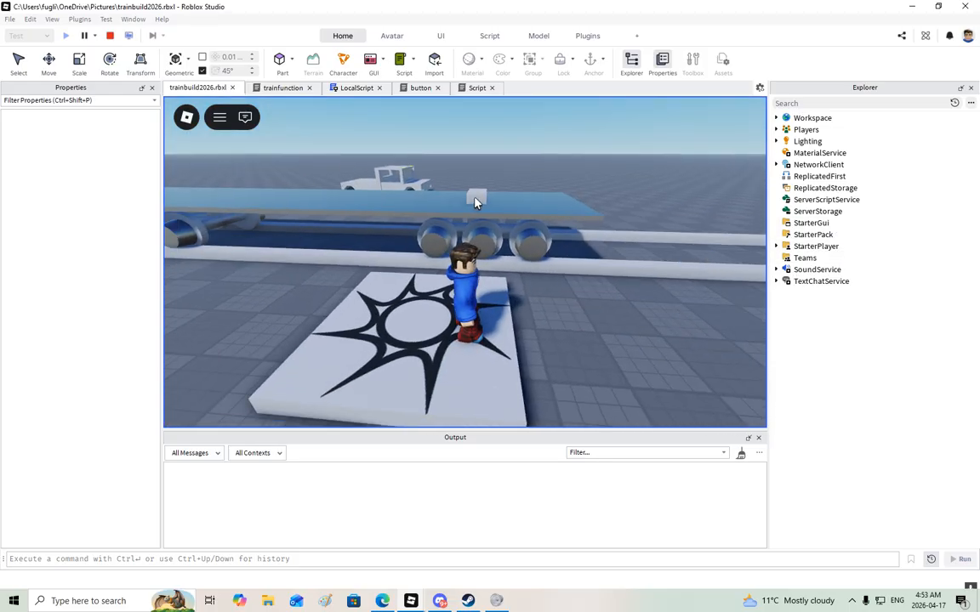
key("w")
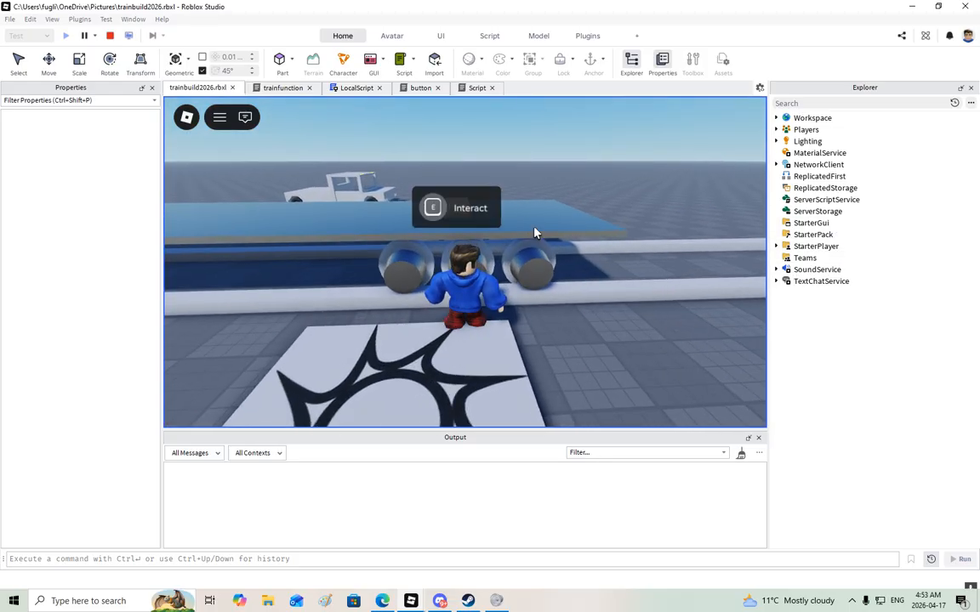
left_click(777, 130)
left_click(784, 141)
left_click(789, 176)
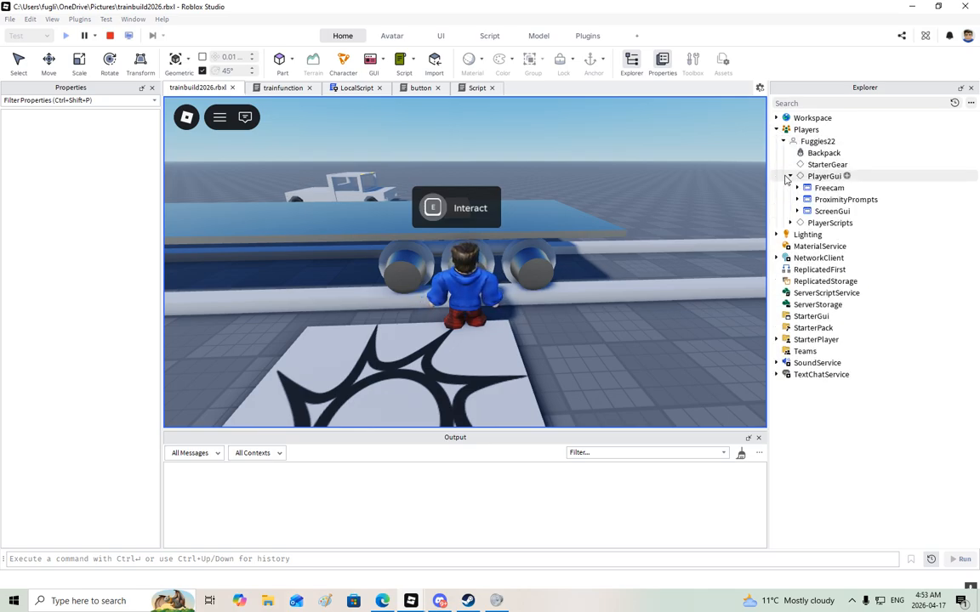
left_click(797, 211)
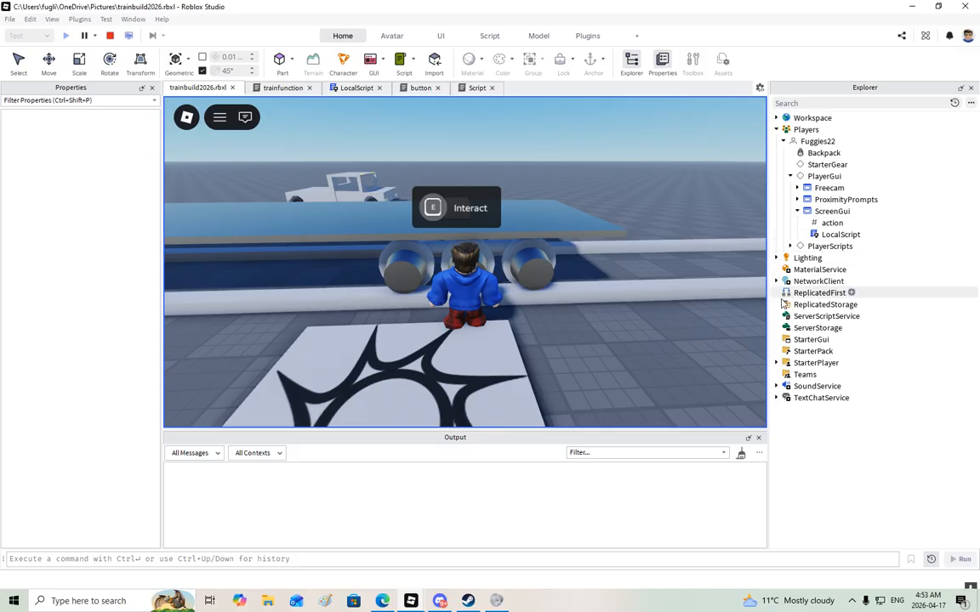
- Check the value of playernames in the running train's VehicleSeat, and end the playtest
left_click(776, 117)
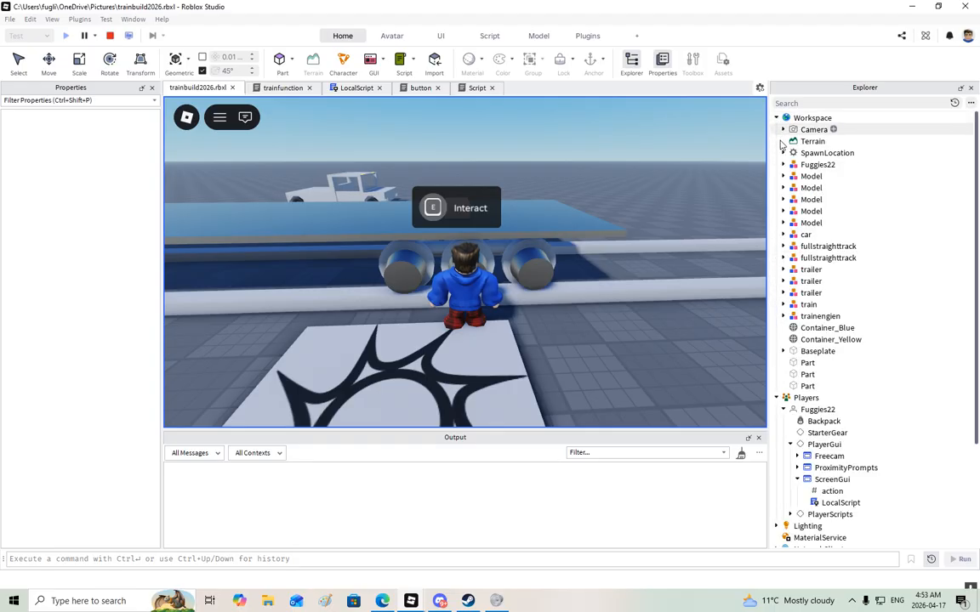
left_click(791, 306)
left_click(783, 305)
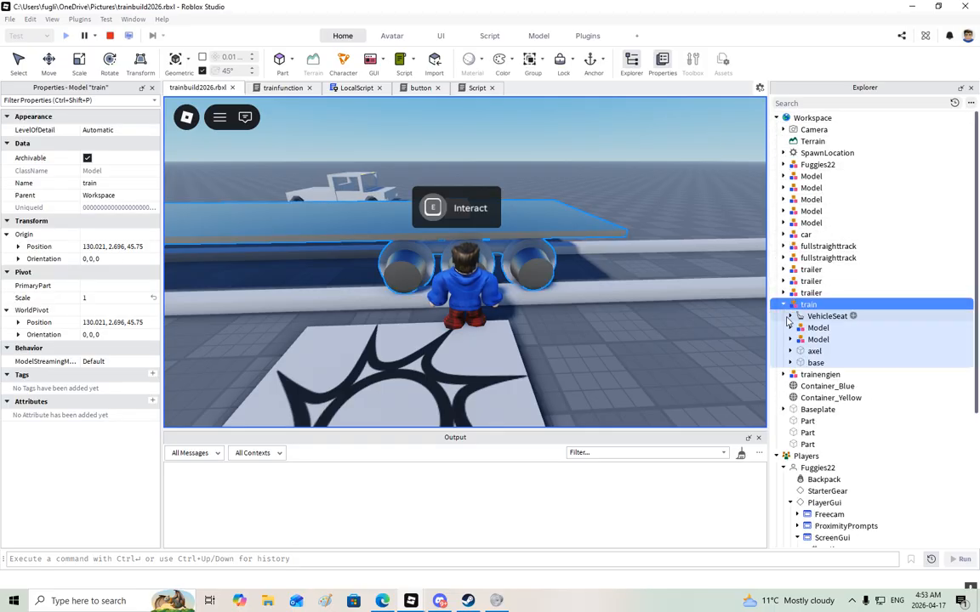
left_click(790, 316)
left_click(829, 363)
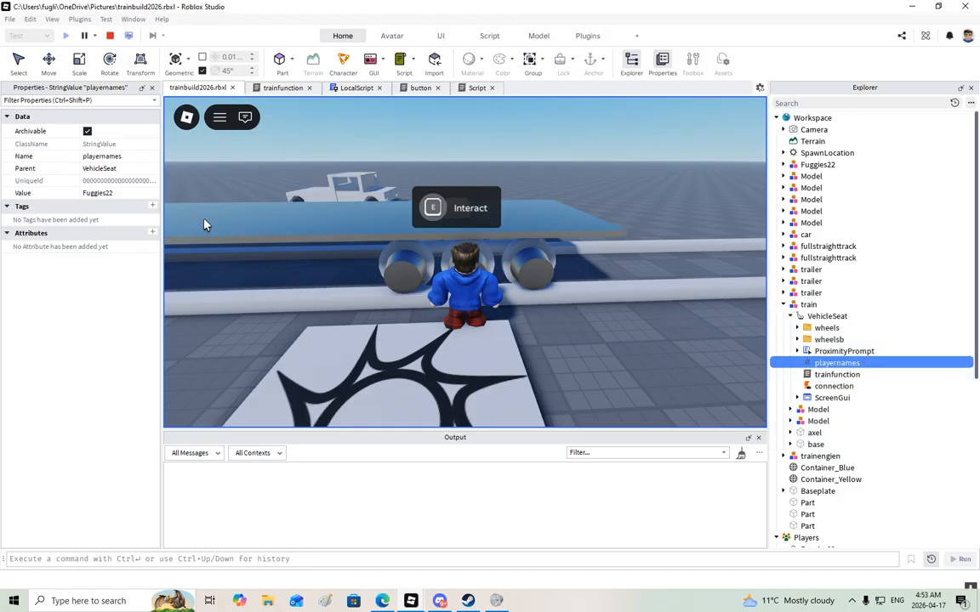
left_click(111, 37)
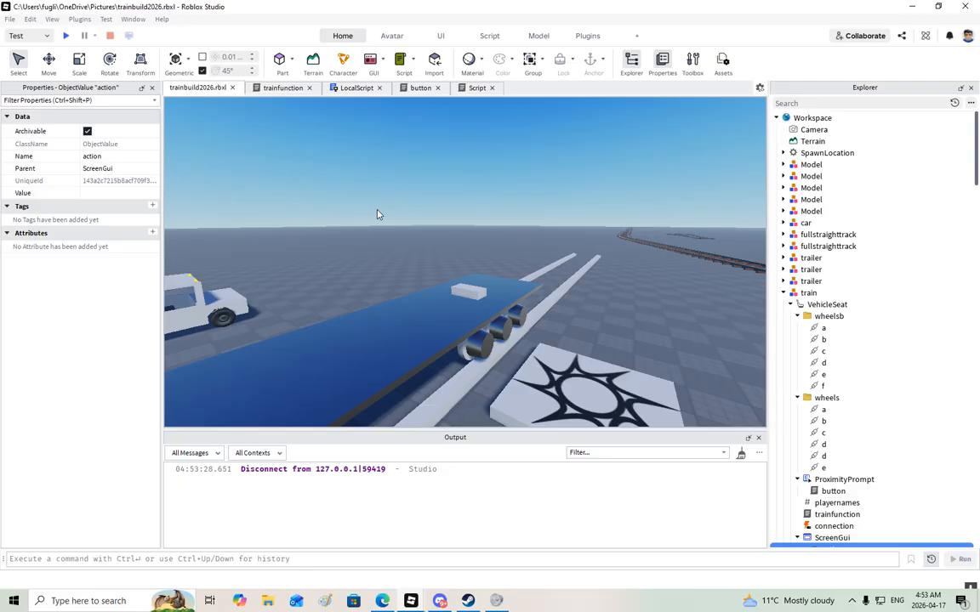
- Select the train's VehicleSeat and collapse its wheelsb and wheels folders, the train's two Models and trainengien in the object tree
left_click(817, 305)
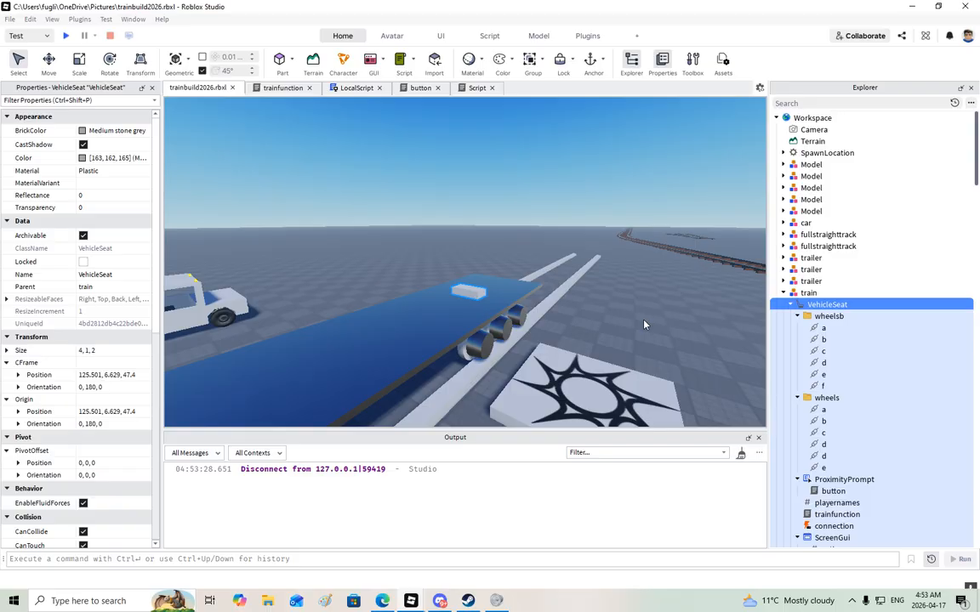
scroll(640, 296, "up", 3)
right_click_drag(640, 297, 735, 295)
left_click(797, 316)
left_click(797, 327)
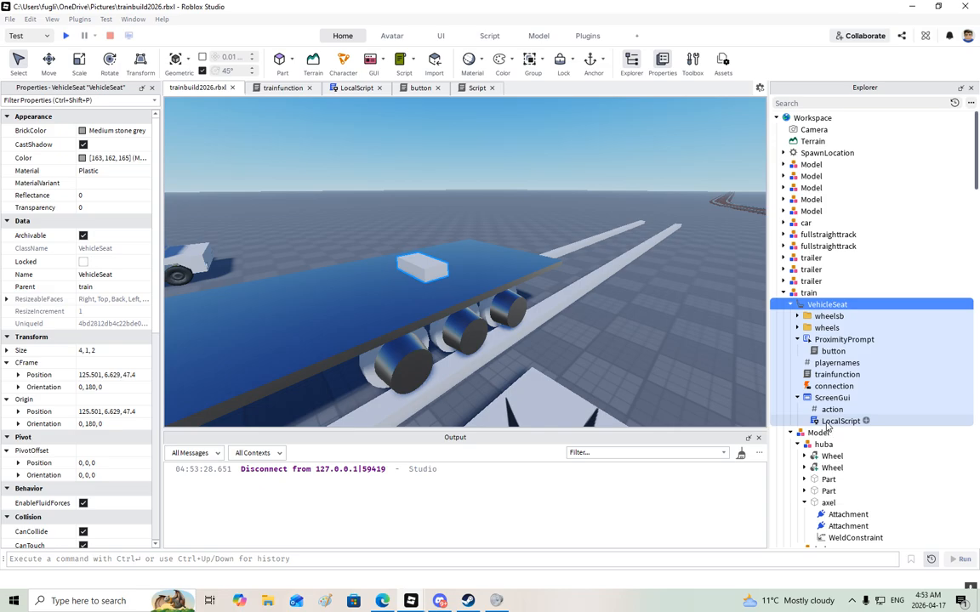
scroll(826, 427, "down", 3)
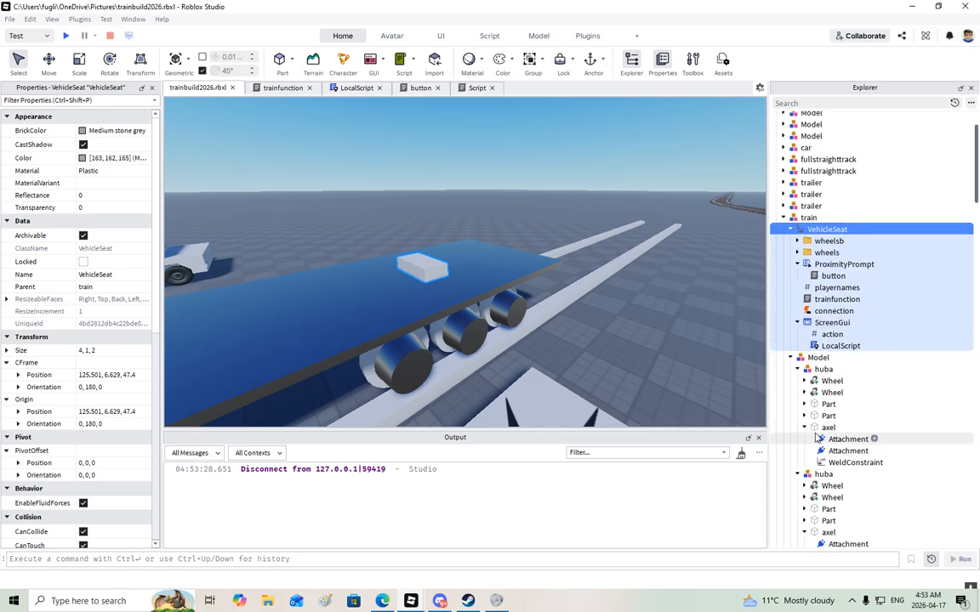
left_click(805, 428)
left_click(790, 358)
left_click(792, 370)
left_click(784, 404)
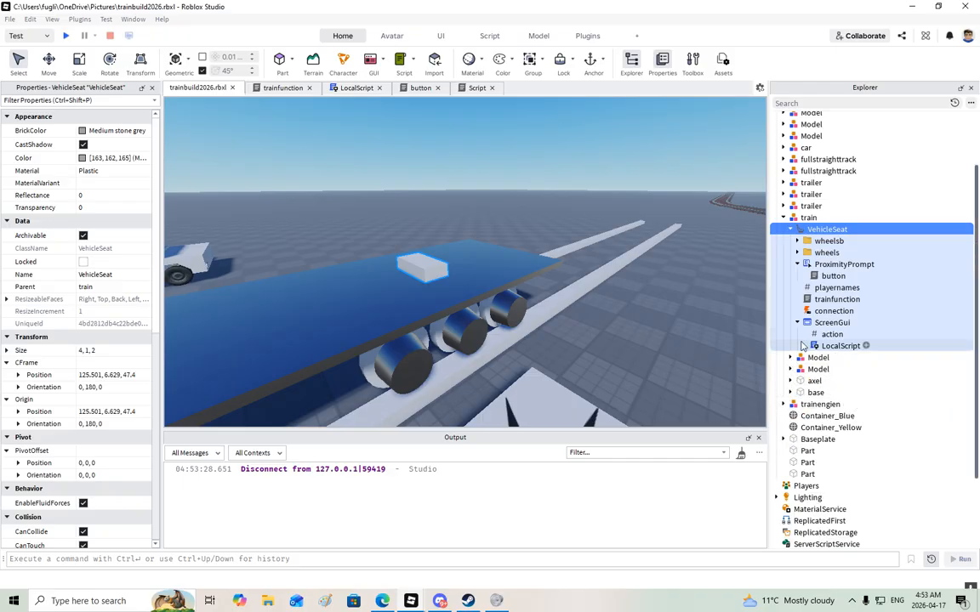
- Check the train's LocalScript, select the trainengien's DriveSeat in the 3D view, and open the LocalScript inside its Truck GUI
double_click(838, 346)
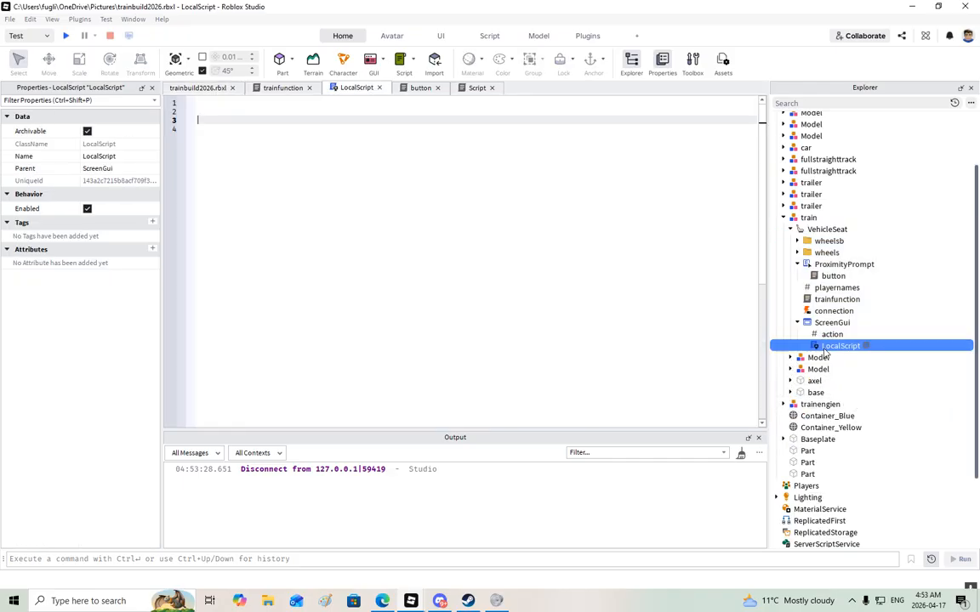
left_click(197, 88)
right_click_drag(372, 214, 371, 214)
key("w")
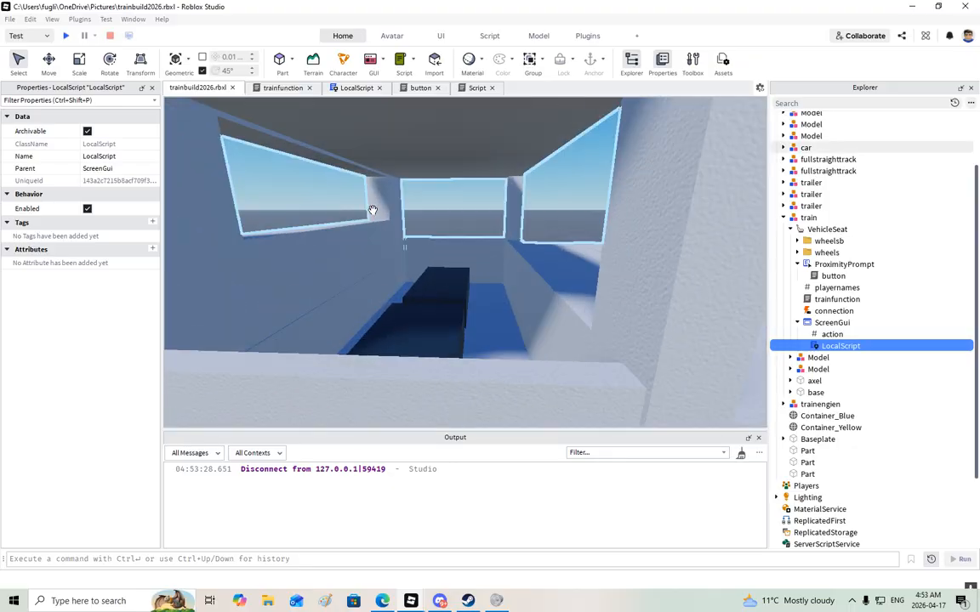
key("w")
right_click_drag(411, 279, 412, 279)
key("w")
left_click(532, 328)
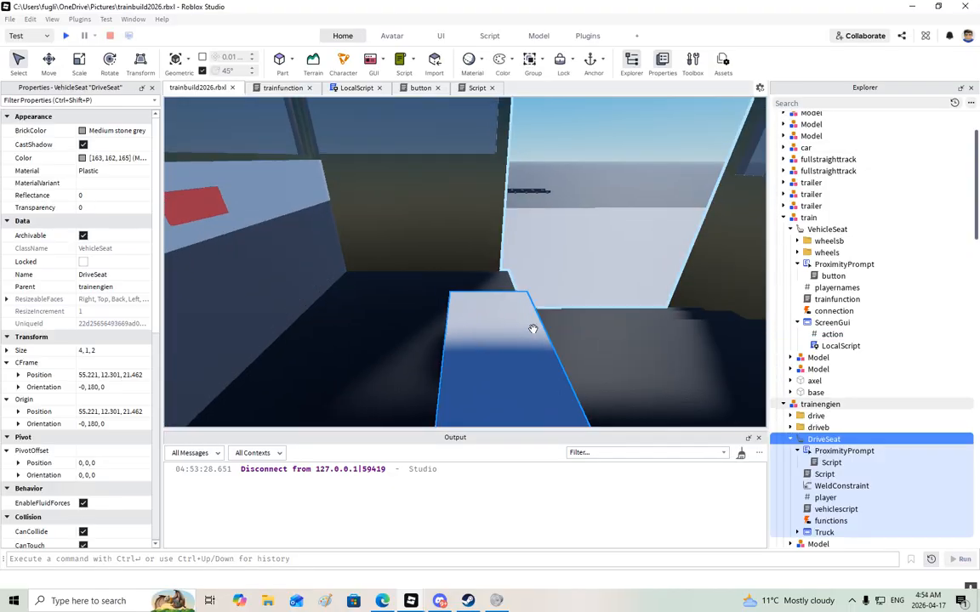
scroll(800, 434, "down", 3)
left_click(797, 458)
double_click(838, 480)
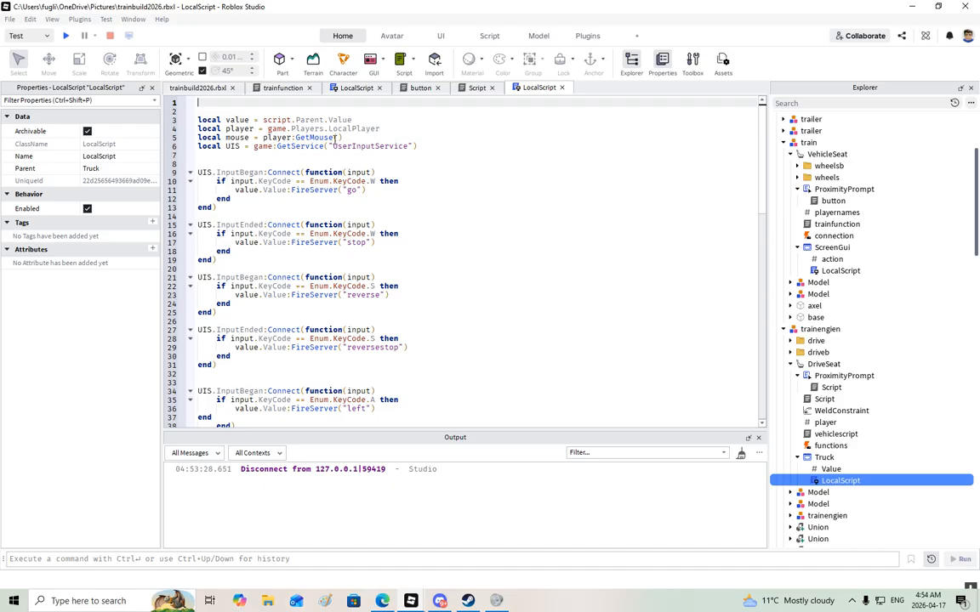
- Copy the value, player, mouse and UIS declarations from the Truck's LocalScript into the train's LocalScript, adding blank lines below them
left_click_drag(437, 146, 197, 124)
key("ctrl+c")
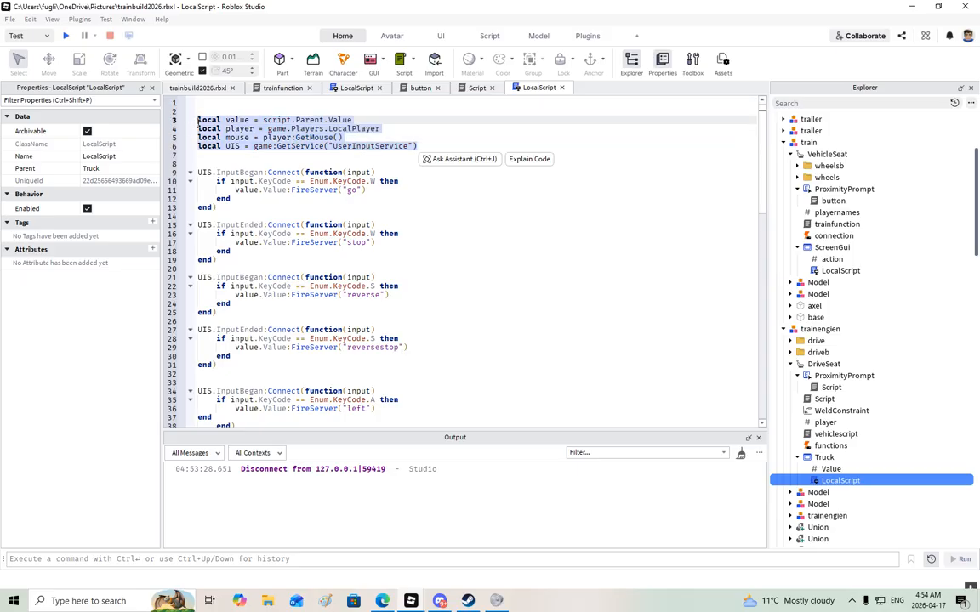
left_click(350, 88)
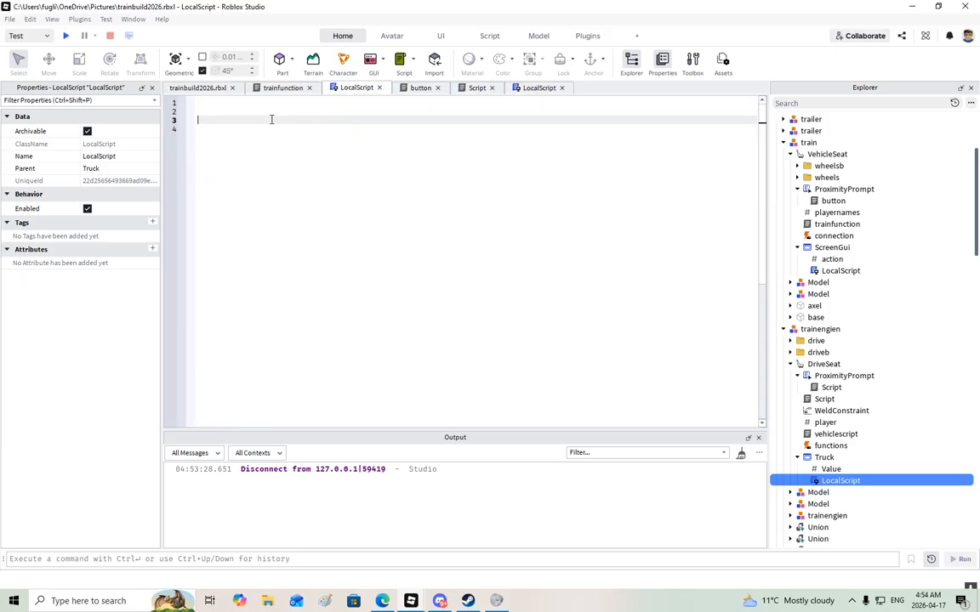
key("ctrl+v")
key("Return")
key("Return")
key("Return")
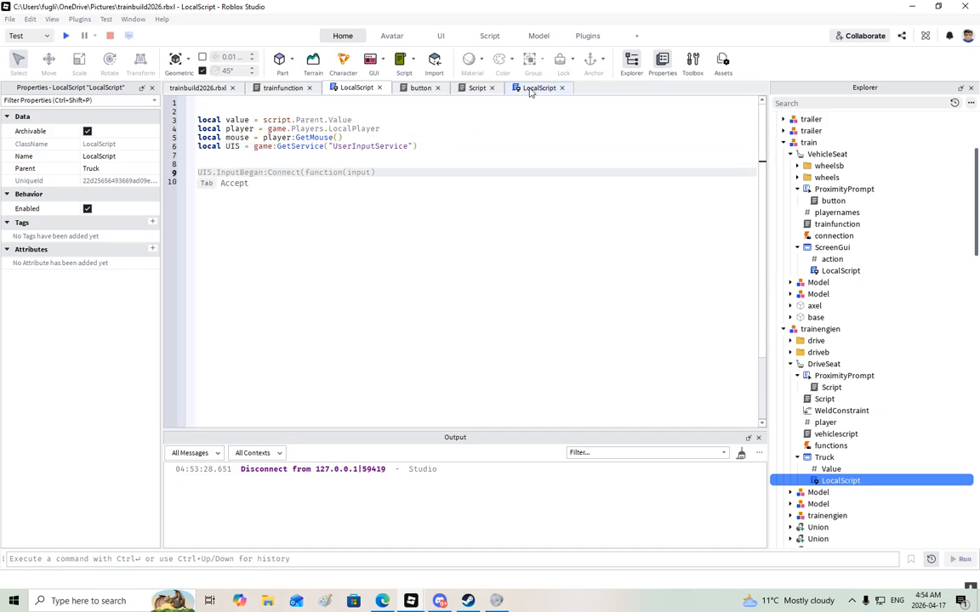
- Copy the W-key InputBegan and InputEnded handlers into the train's LocalScript and make the InputEnded one fire "gostop"
left_click(532, 89)
left_click_drag(218, 262, 206, 175)
key("ctrl+c")
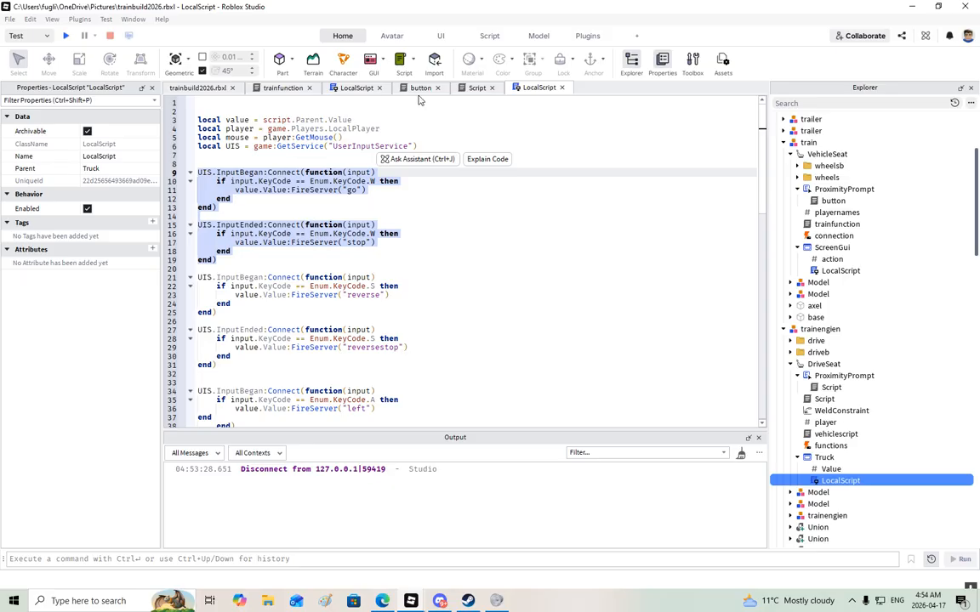
left_click(357, 88)
key("ctrl+v")
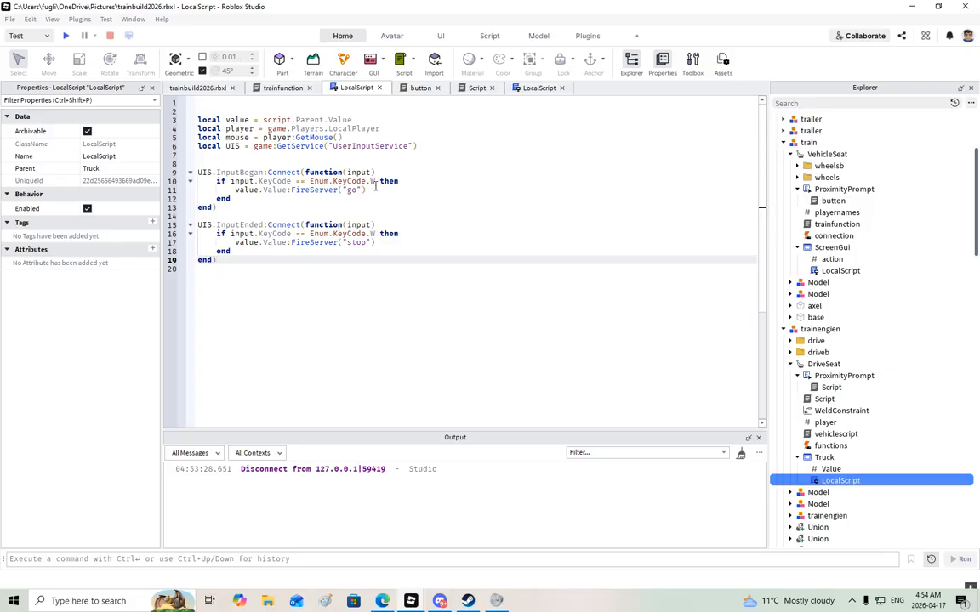
left_click(347, 242)
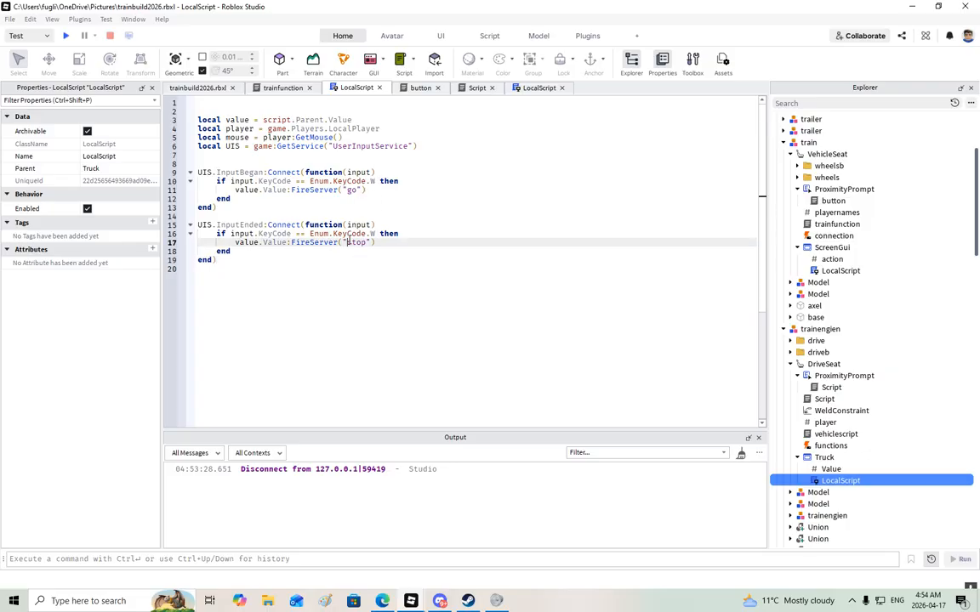
type("go")
- Start a new local declaration below the event variable in the trainfunction script
left_click(417, 88)
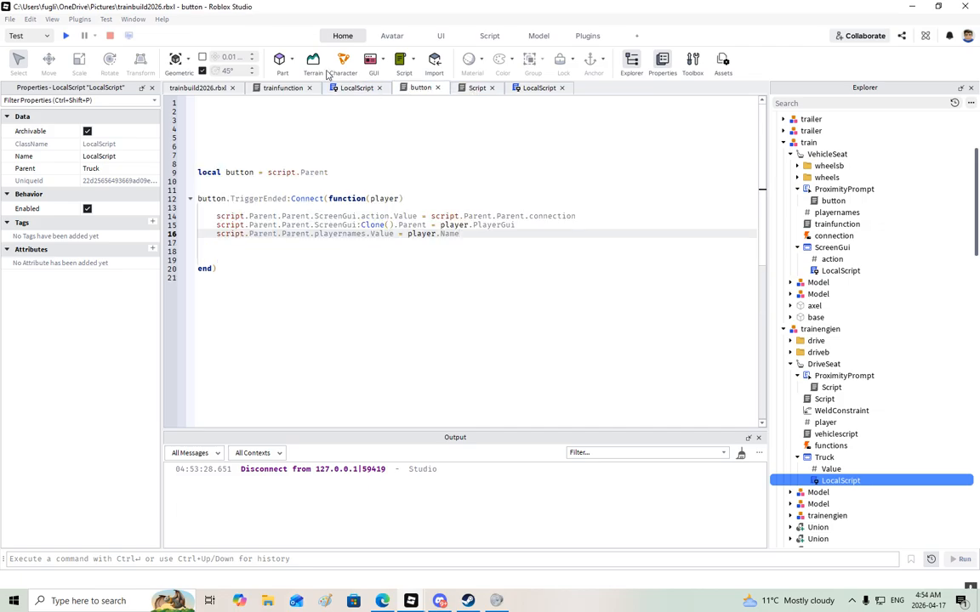
left_click(273, 90)
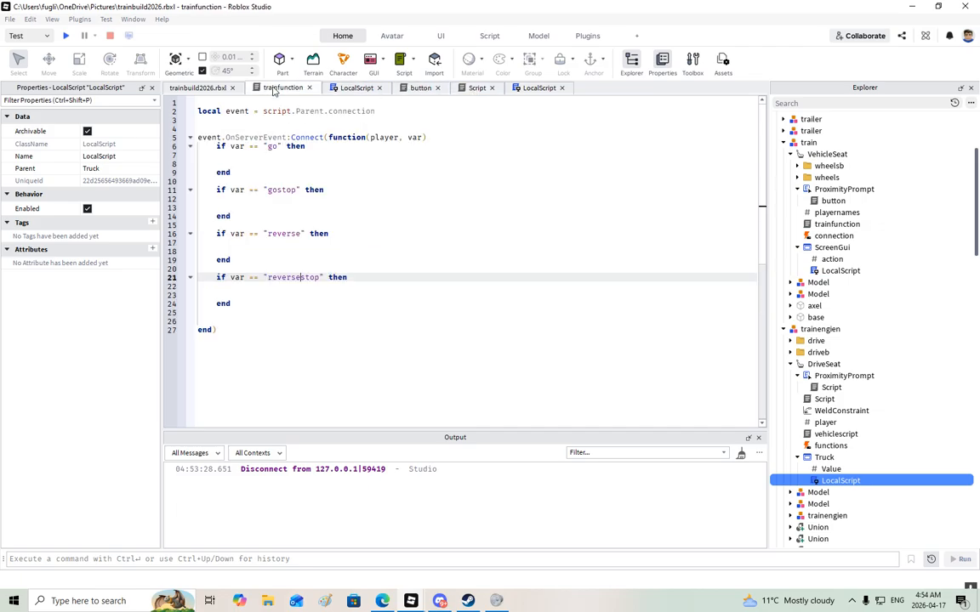
left_click(245, 155)
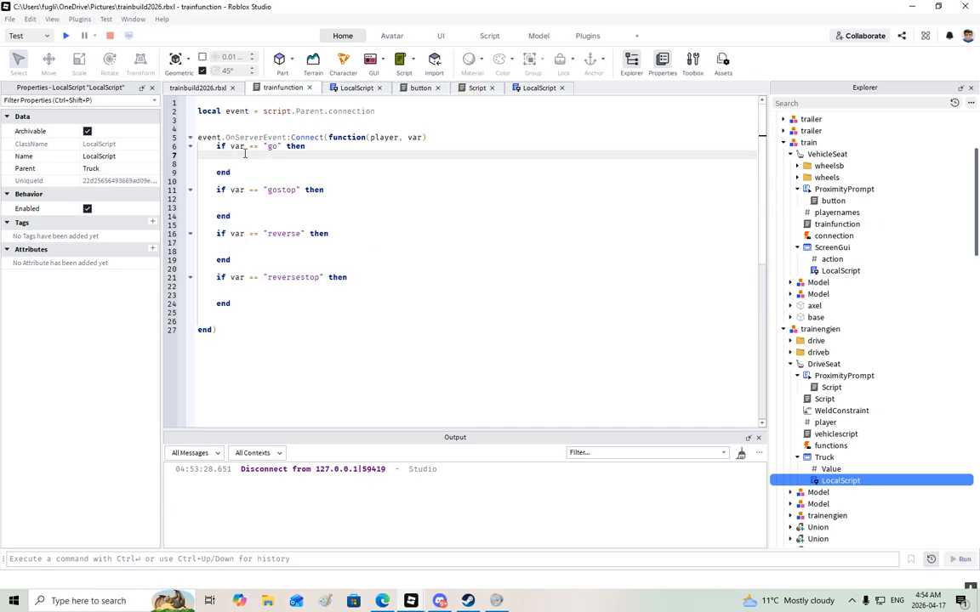
left_click(303, 121)
type("local")
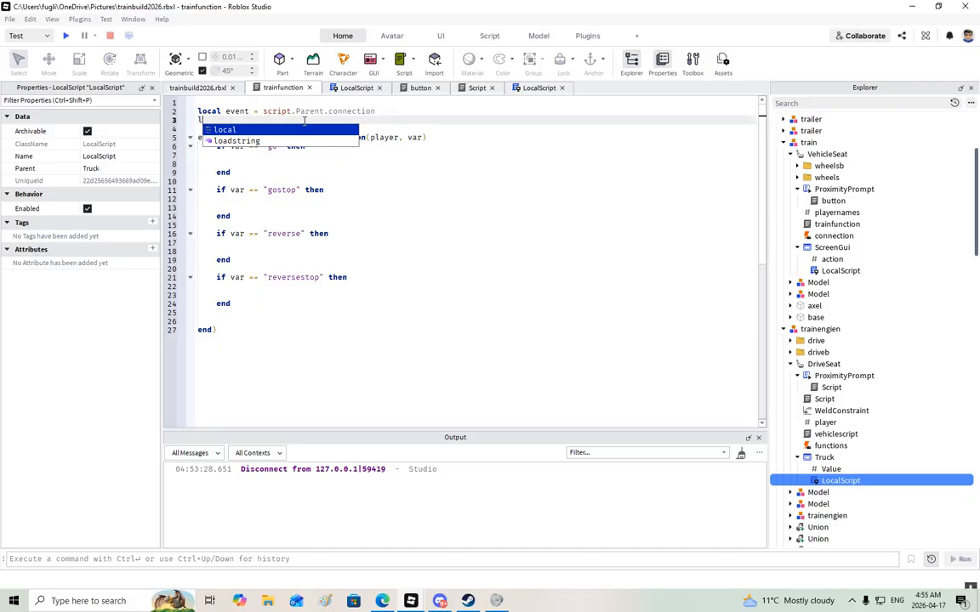
- Close the Truck's LocalScript and reveal the train's LocalScript in the Explorer
left_click(360, 91)
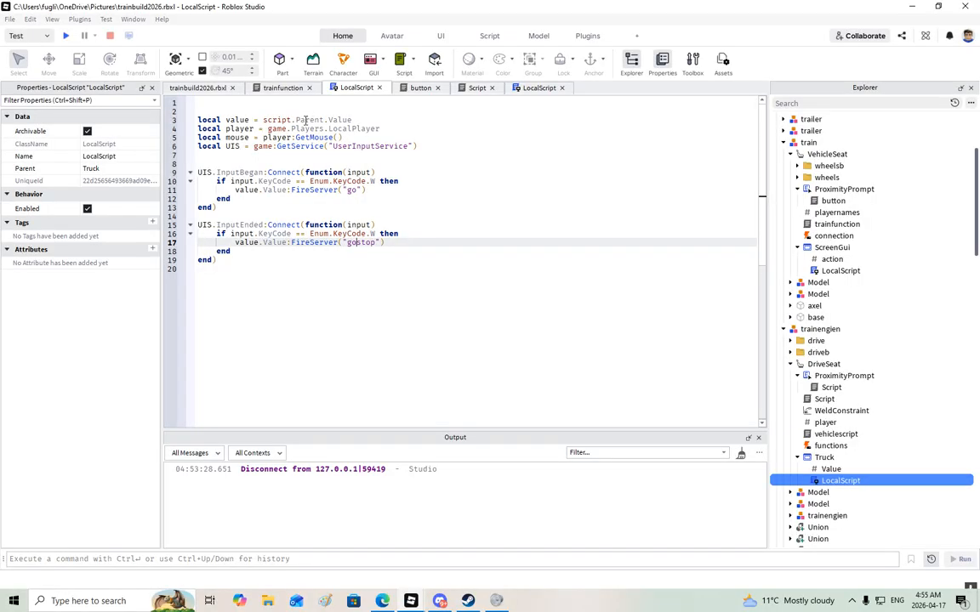
left_click(561, 87)
right_click(368, 88)
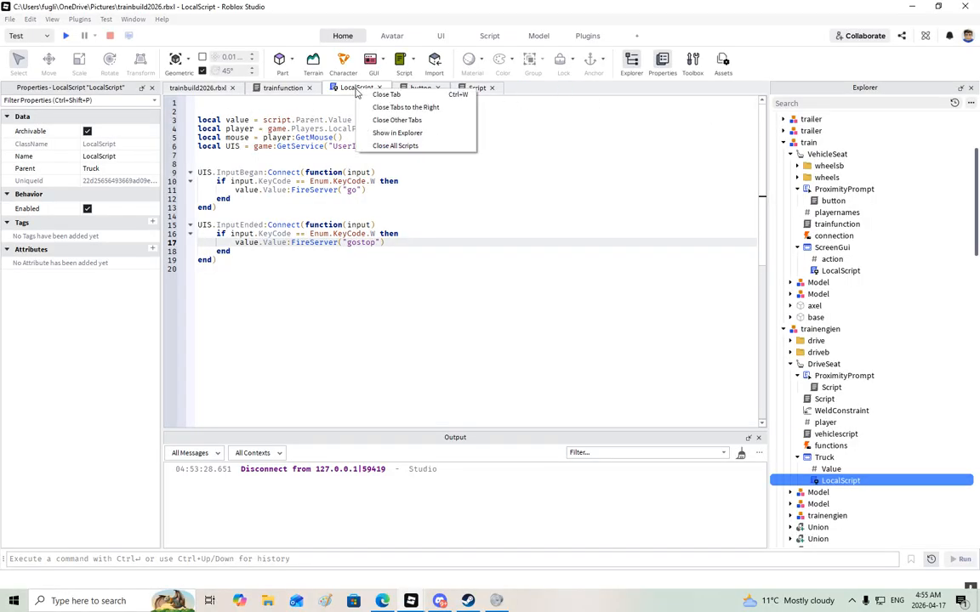
left_click(397, 134)
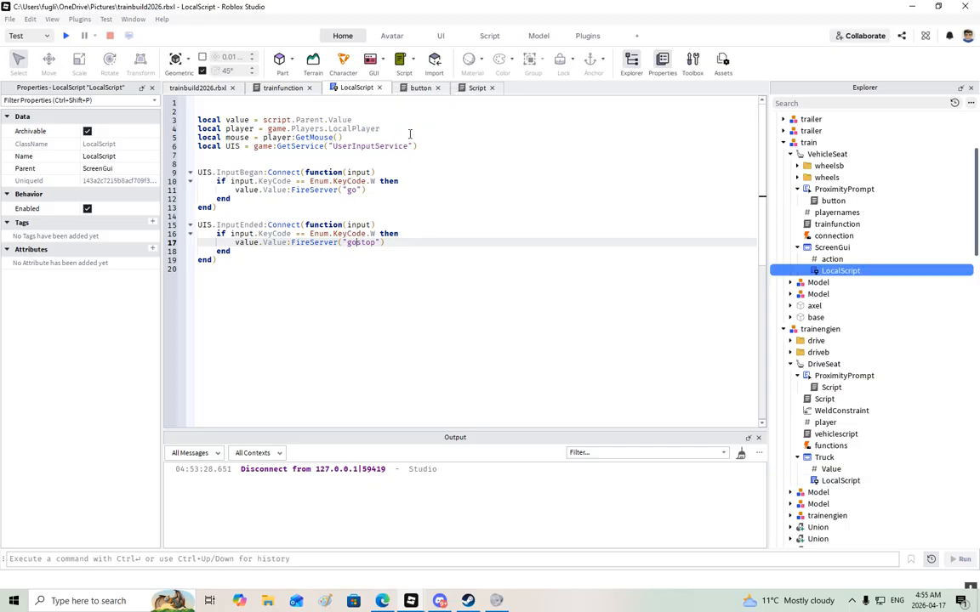
- Select the train's VehicleSeat in the 3D view to check the objects inside its ScreenGui
left_click(198, 88)
scroll(516, 221, "down", 10)
key("w")
right_click_drag(515, 228, 516, 228)
left_click(482, 244)
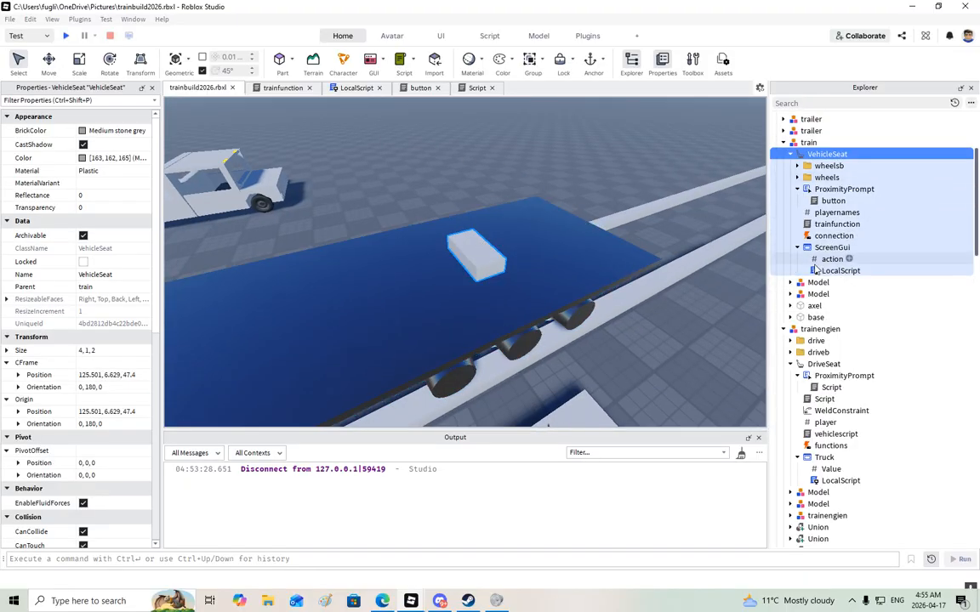
- Point the value variable in the train's LocalScript to script.Parent.action
left_click(356, 88)
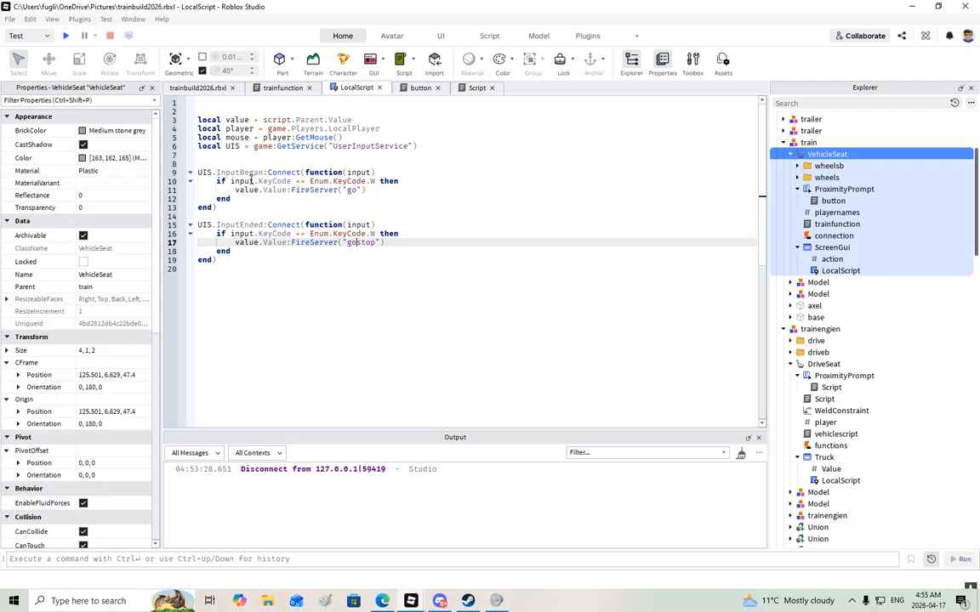
left_click(372, 181)
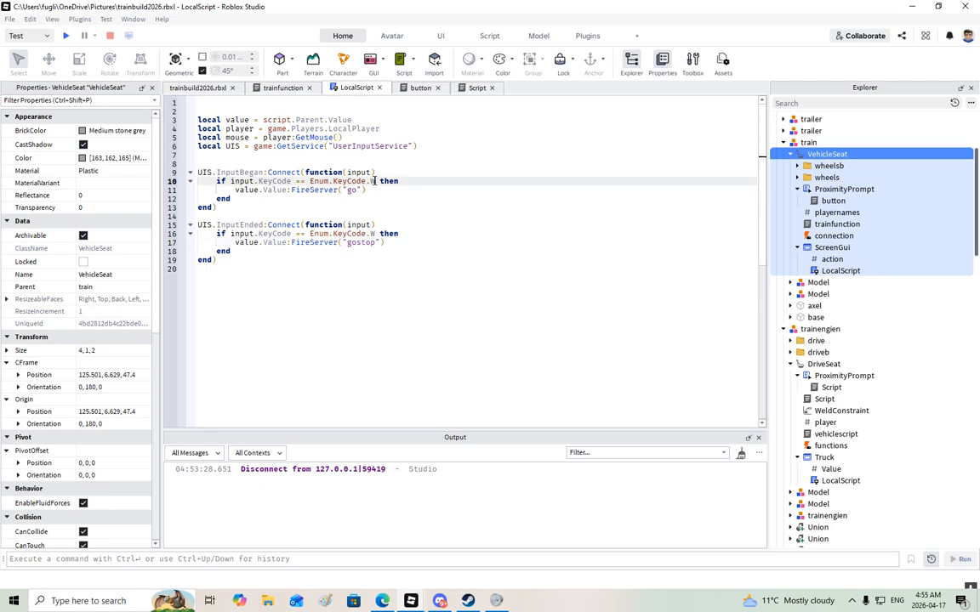
left_click(231, 191)
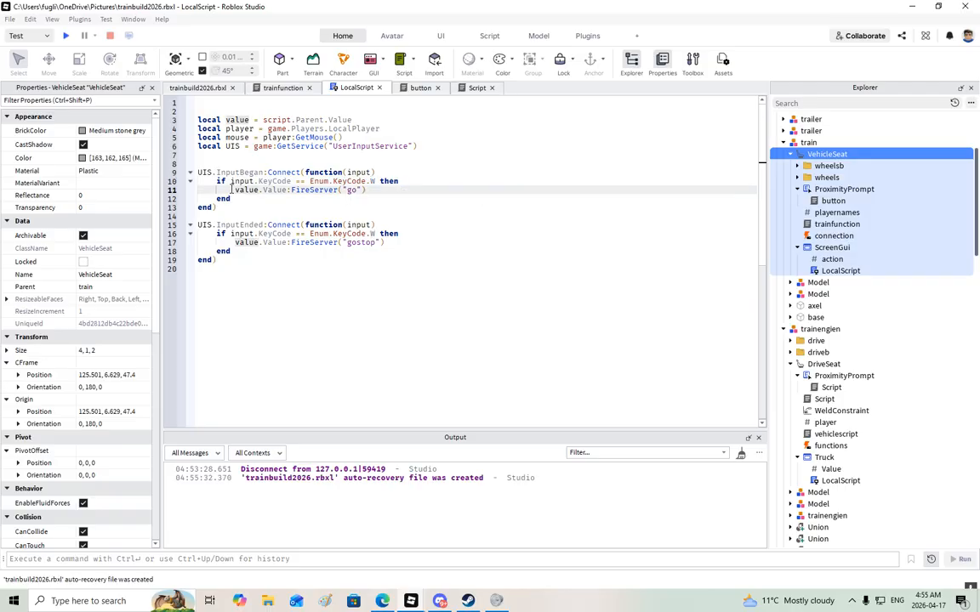
left_click(357, 120)
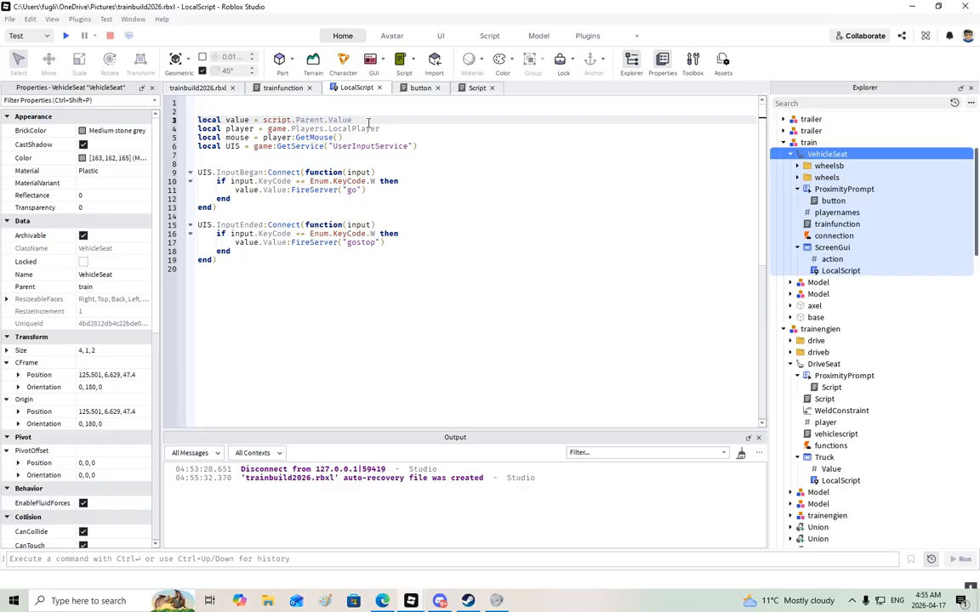
key("BackSpace")
key("BackSpace")
key("BackSpace")
key("BackSpace")
type("action")
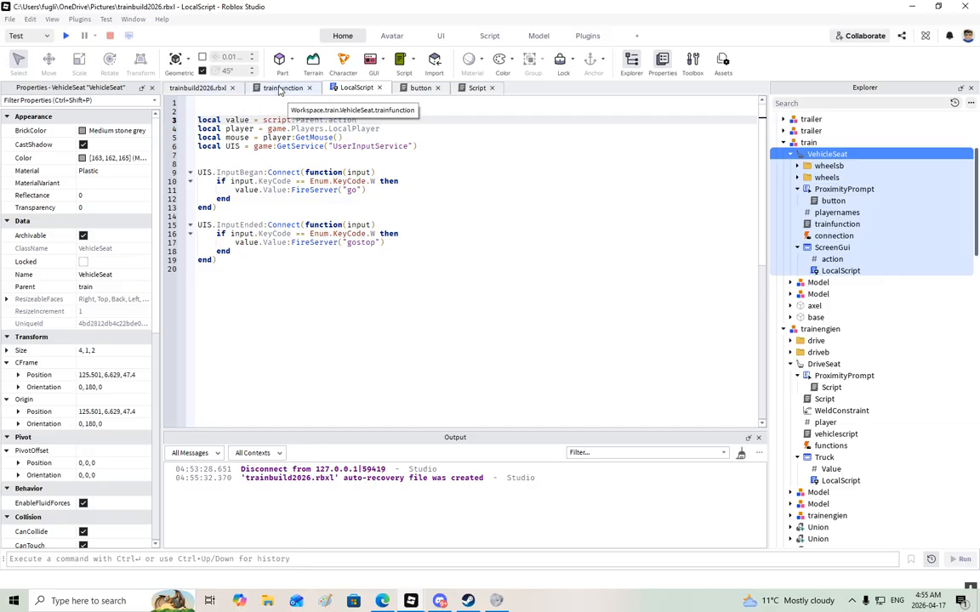
- Declare a as script.Parent.wheels and b as script.Parent.wheelsb in the trainfunction script
left_click(279, 89)
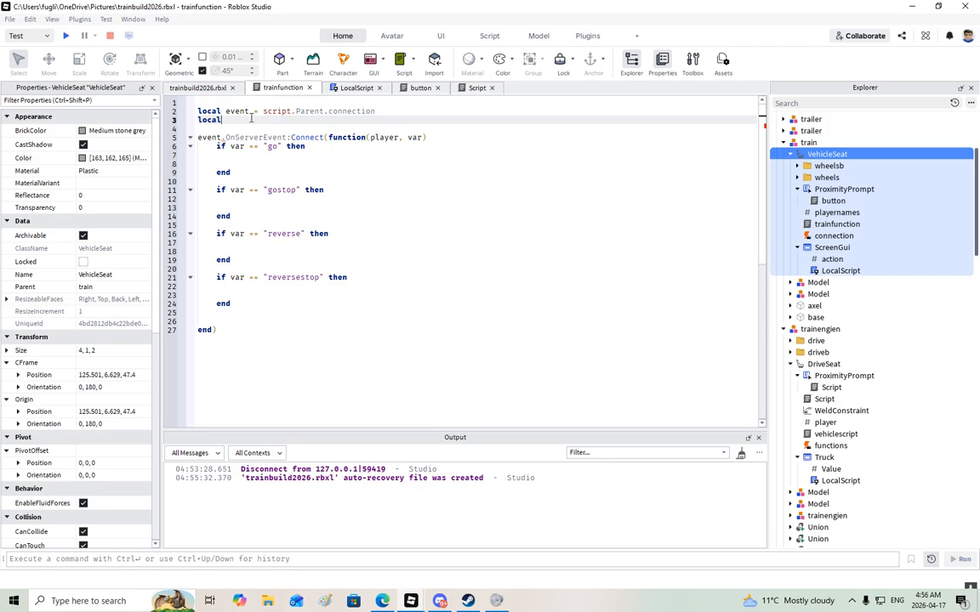
type("a = script.Parent.wheels")
key("Return")
type("local ")
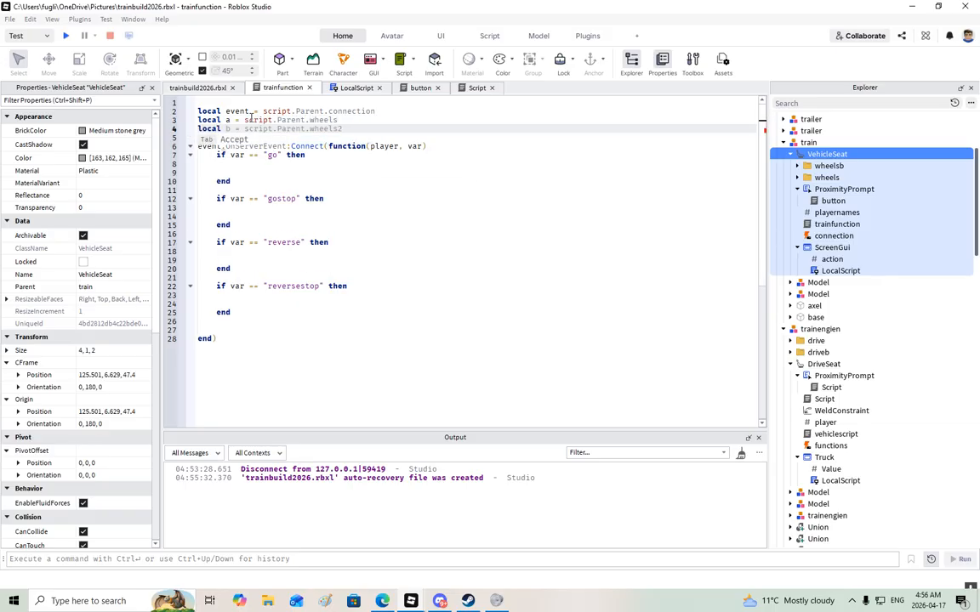
type("b = script.Parent.wheelsb")
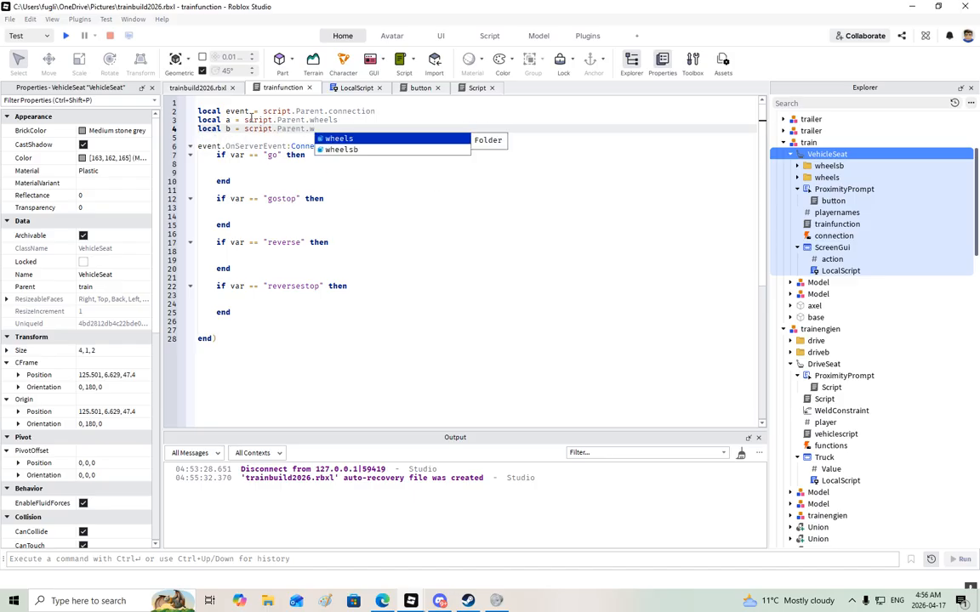
- Add the line a.a.AngularVelocity = 44 inside the "go" condition
left_click(241, 165)
type("a.a")
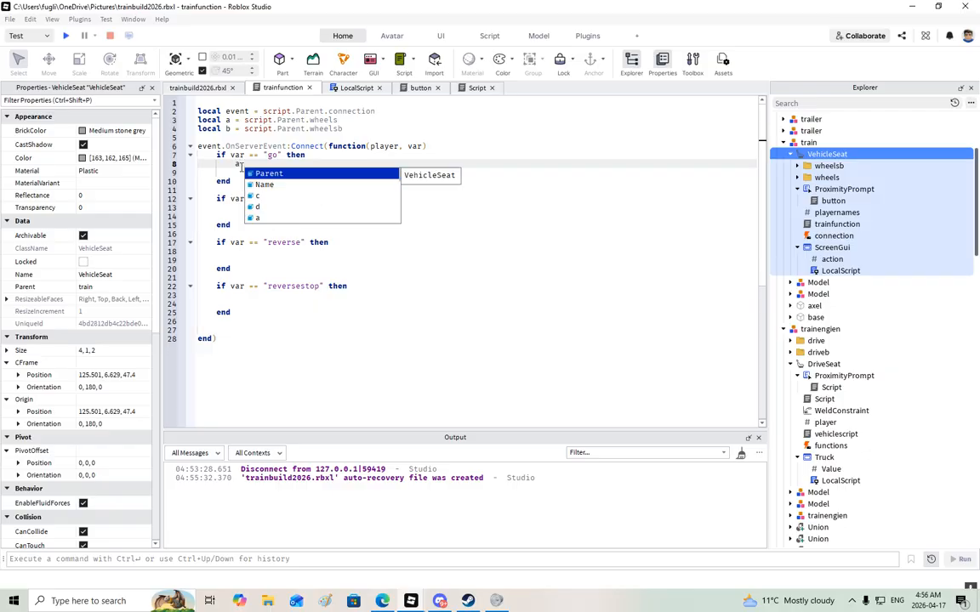
type(".AngularVelocity =")
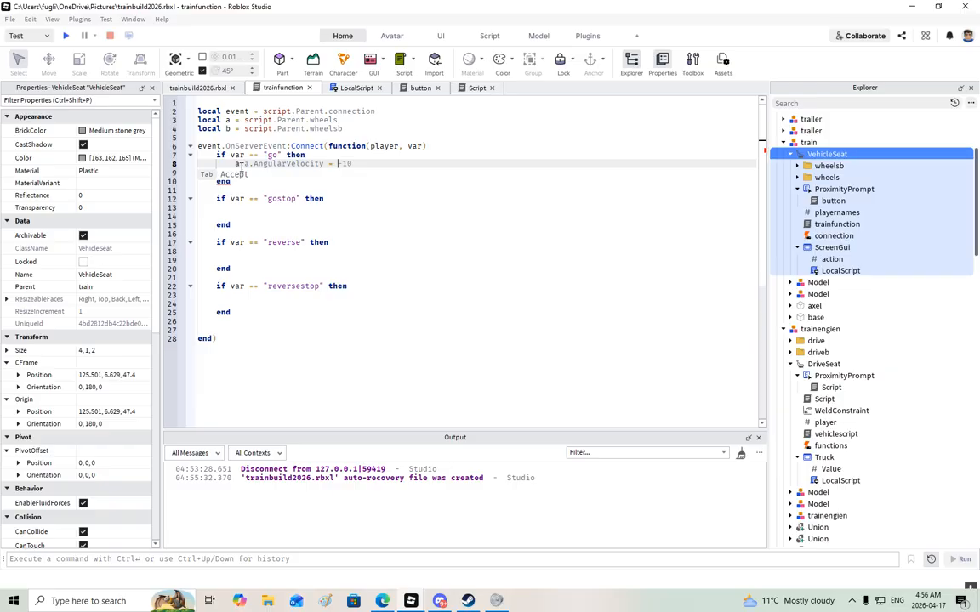
type("44")
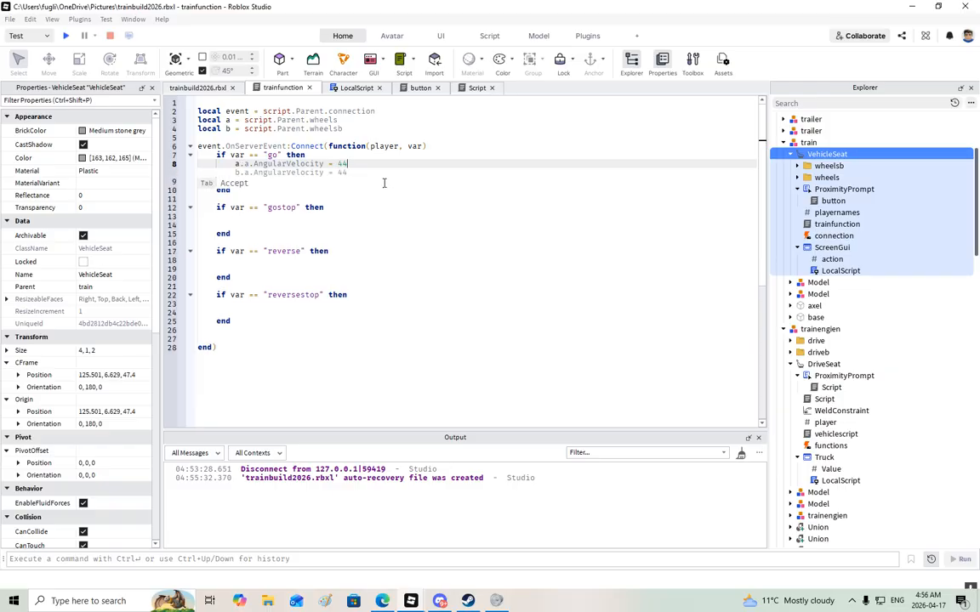
key("Tab")
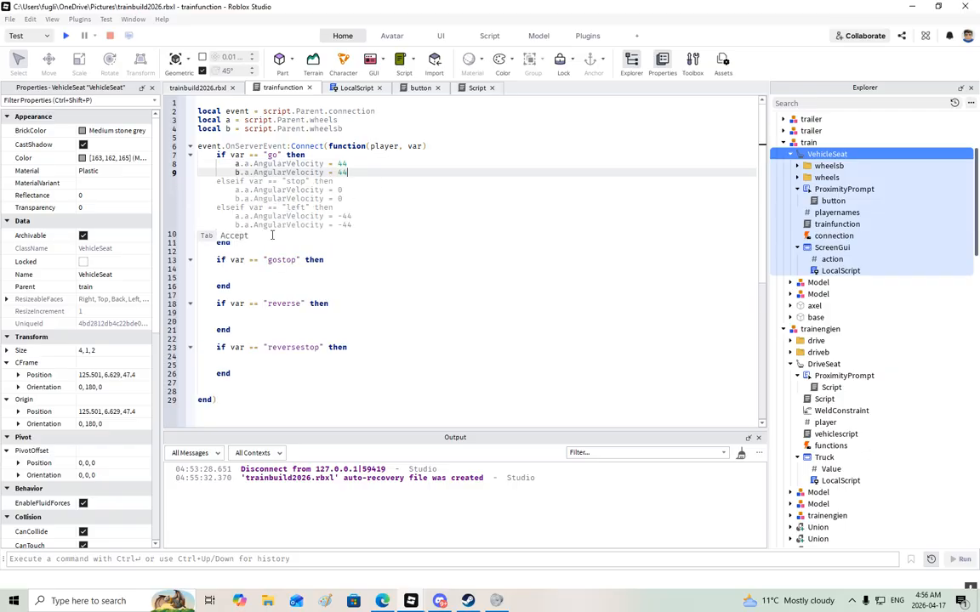
left_click(387, 228)
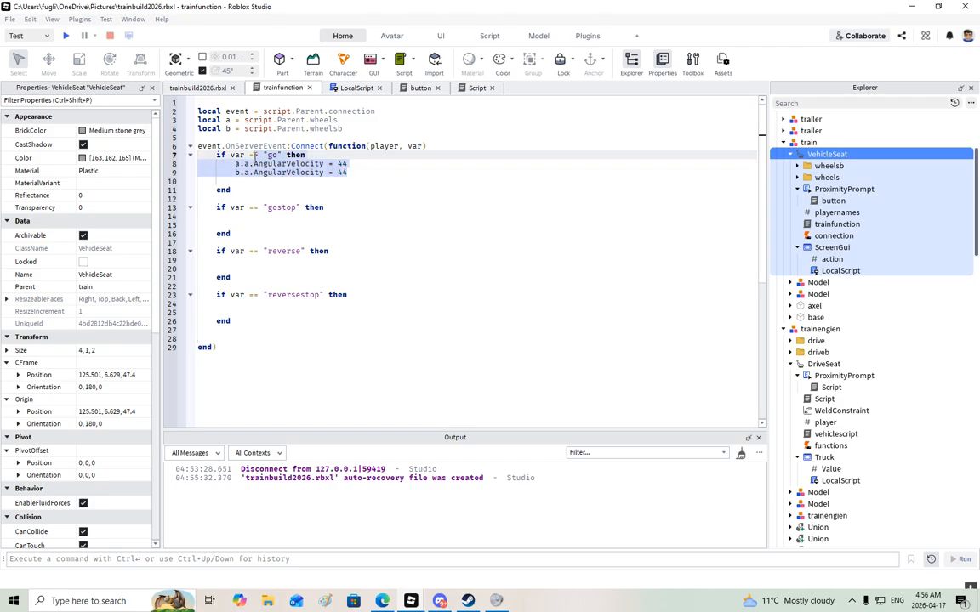
left_click_drag(236, 163, 199, 173)
key("BackSpace")
key("BackSpace")
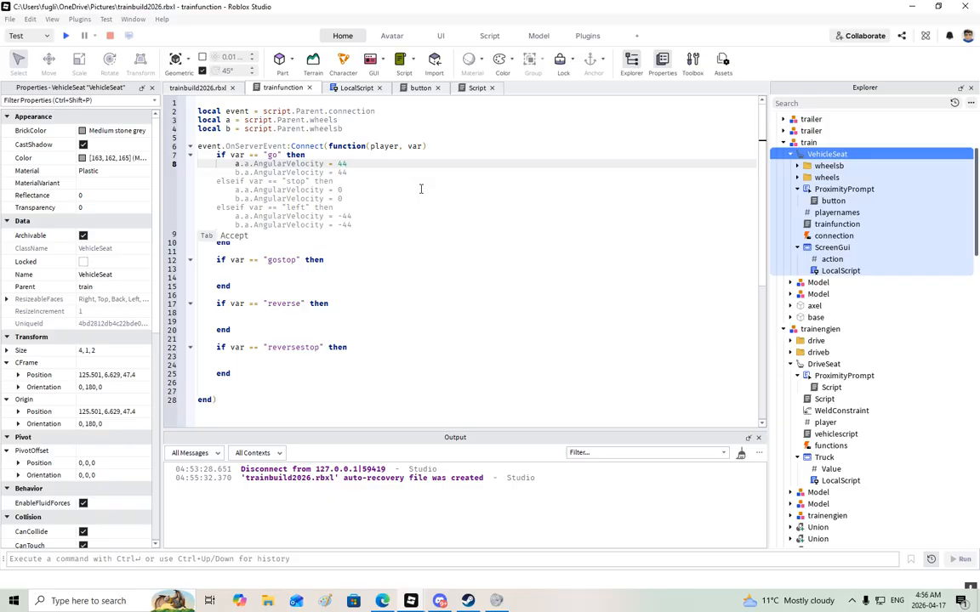
- Duplicate the a.a.AngularVelocity = 44 line directly below itself in the "go" condition
left_click_drag(349, 164, 228, 162)
key("ctrl+c")
left_click(358, 163)
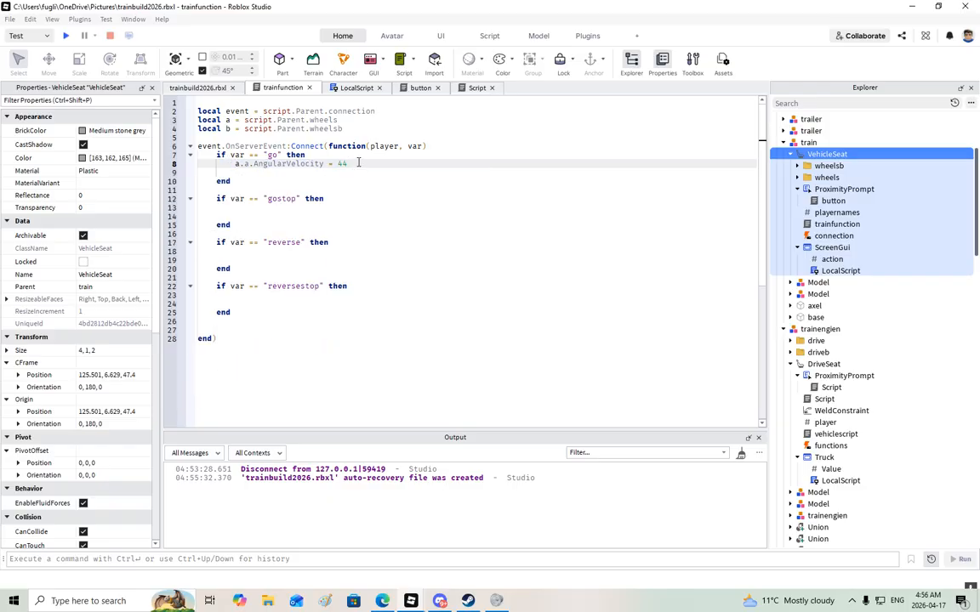
key("Return")
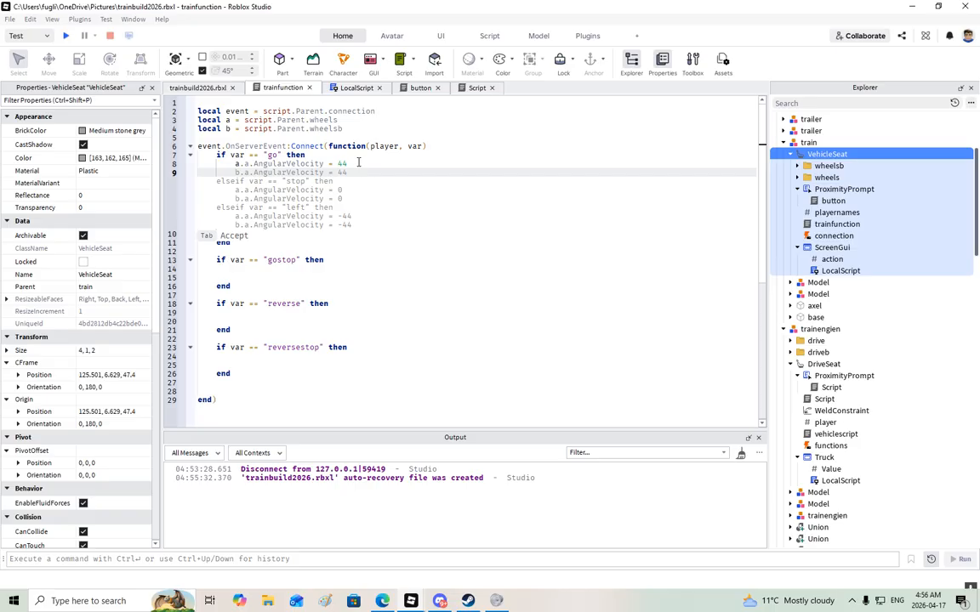
key("ctrl+v")
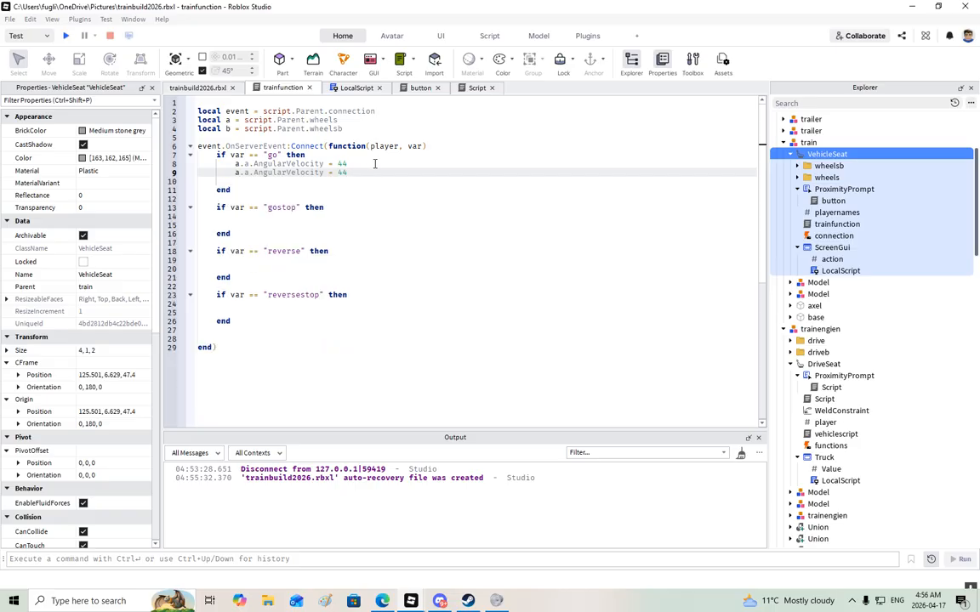
- Inspect the contents of the train's wheelsb and wheels folders and check which wheel constraint a of wheels belongs to
left_click(197, 88)
scroll(508, 222, "up", 5)
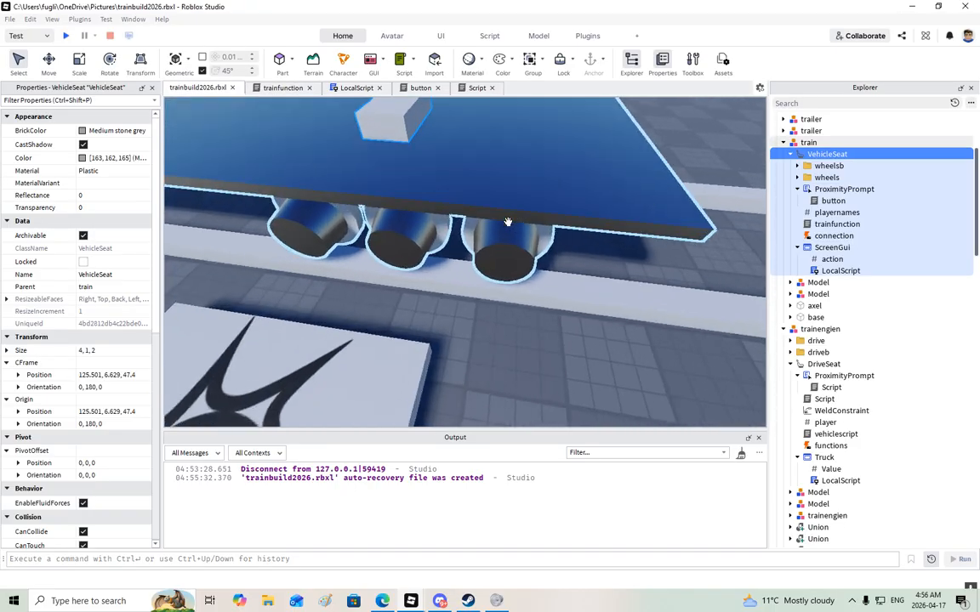
scroll(508, 222, "down", 4)
left_click(798, 166)
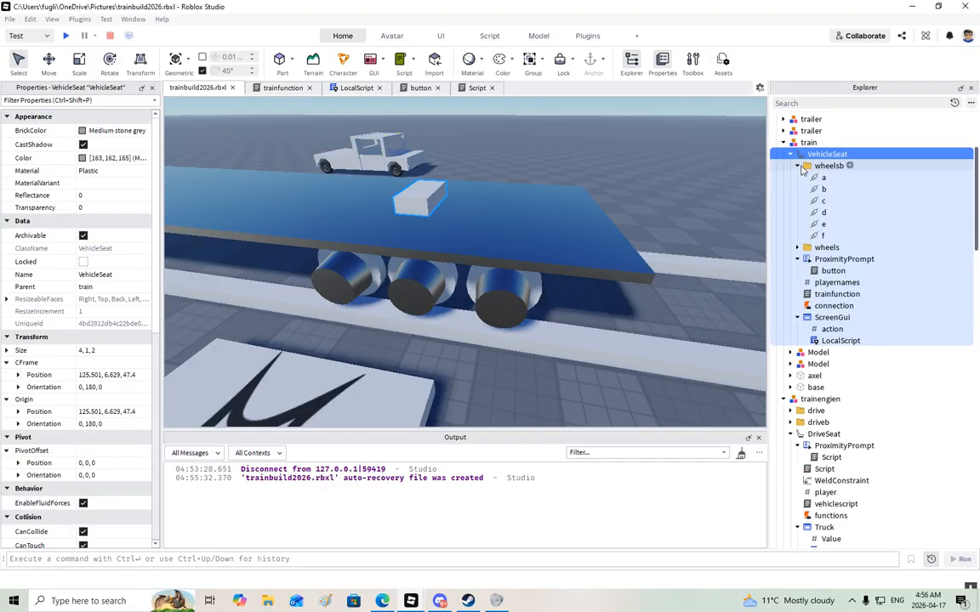
left_click(798, 166)
left_click(798, 177)
left_click(823, 189)
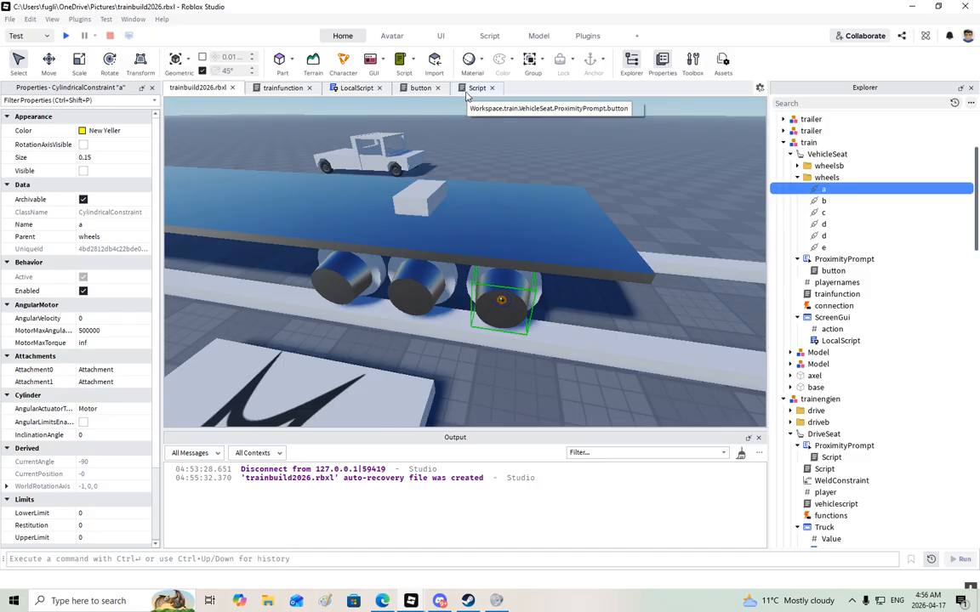
- In trainfunction's "go" condition, set a.a.AngularVelocity to -44 and make the second line target a.b
left_click(280, 89)
left_click(339, 164)
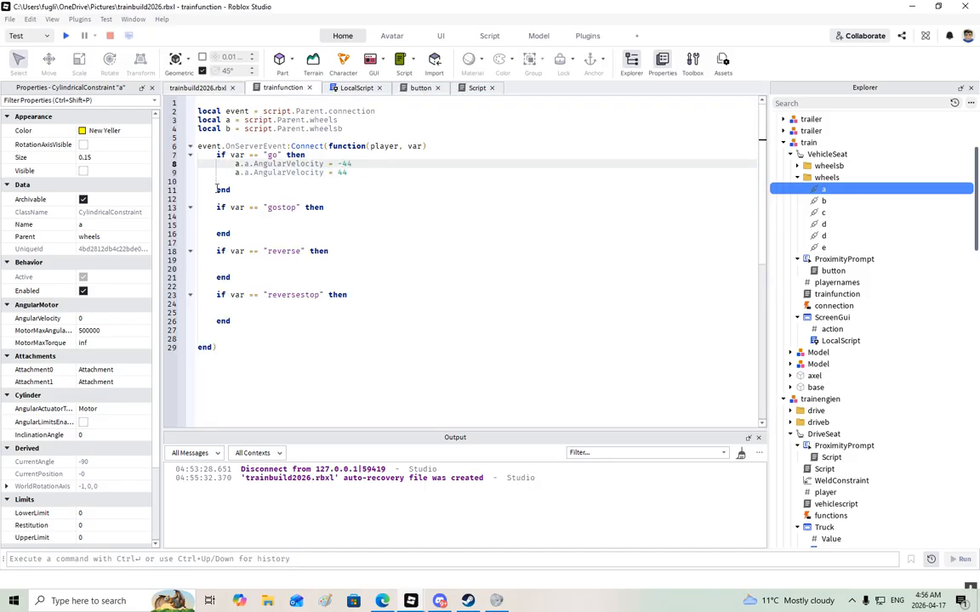
left_click(246, 173)
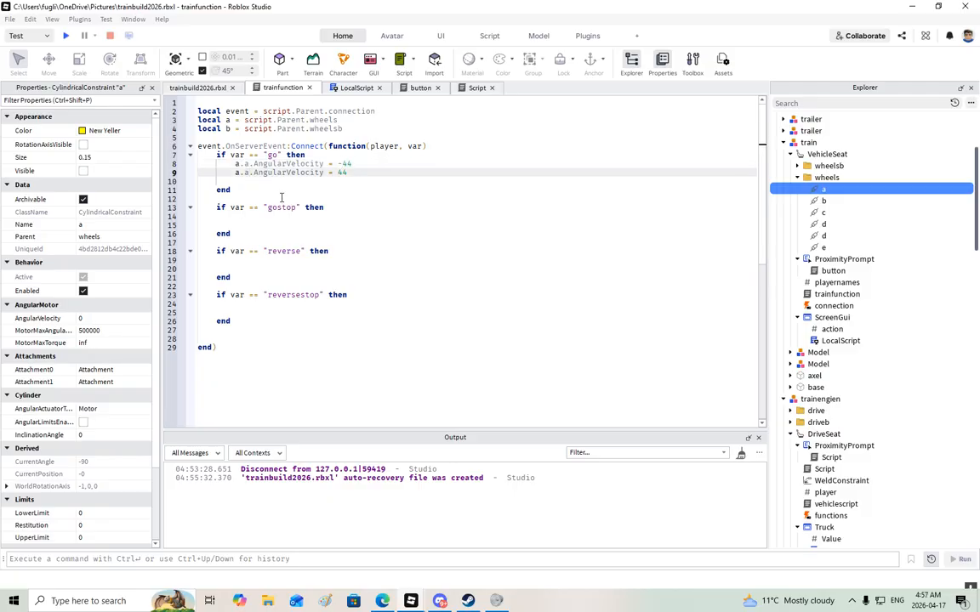
key("BackSpace")
type("b")
left_click(371, 195)
- Copy the a.a and a.b velocity lines and paste them twice below within the "go" condition, separated by blank lines
left_click_drag(352, 173, 234, 163)
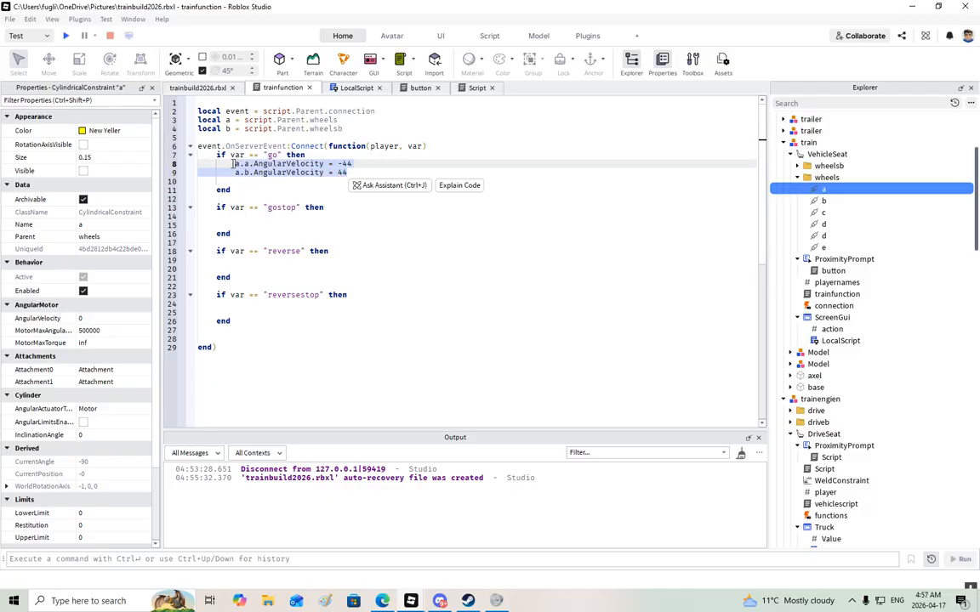
key("ctrl+c")
key("Right")
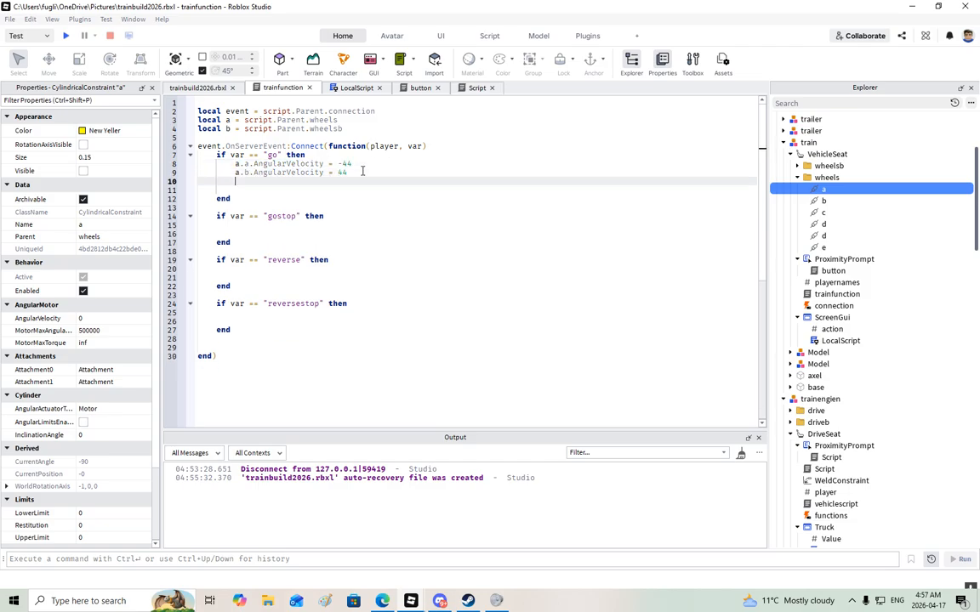
key("Return")
key("Return")
key("ctrl+v")
key("Return")
key("Return")
key("ctrl+v")
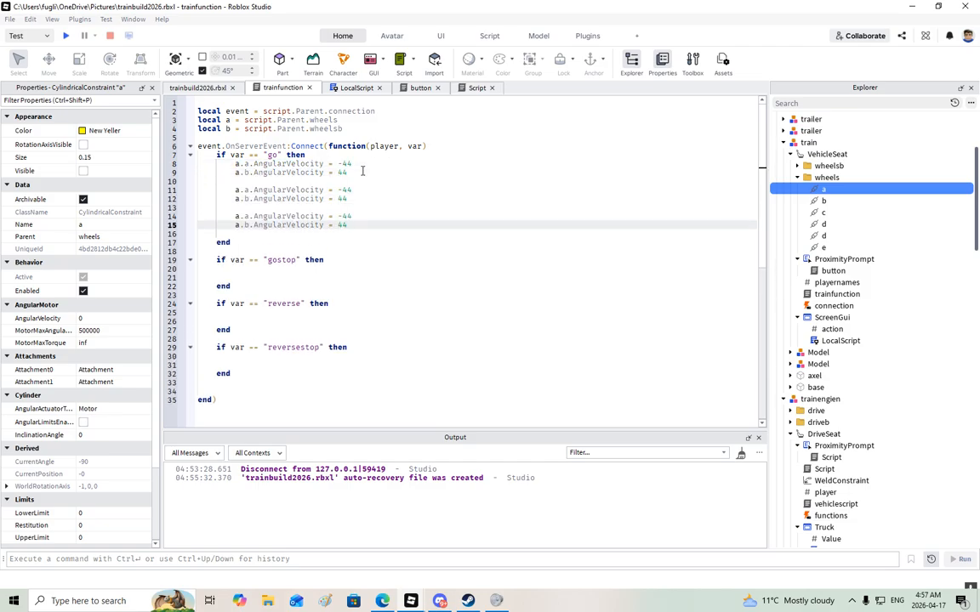
- Change the second pair of velocity lines in the "go" condition to target a.c and a.d
left_click(250, 190)
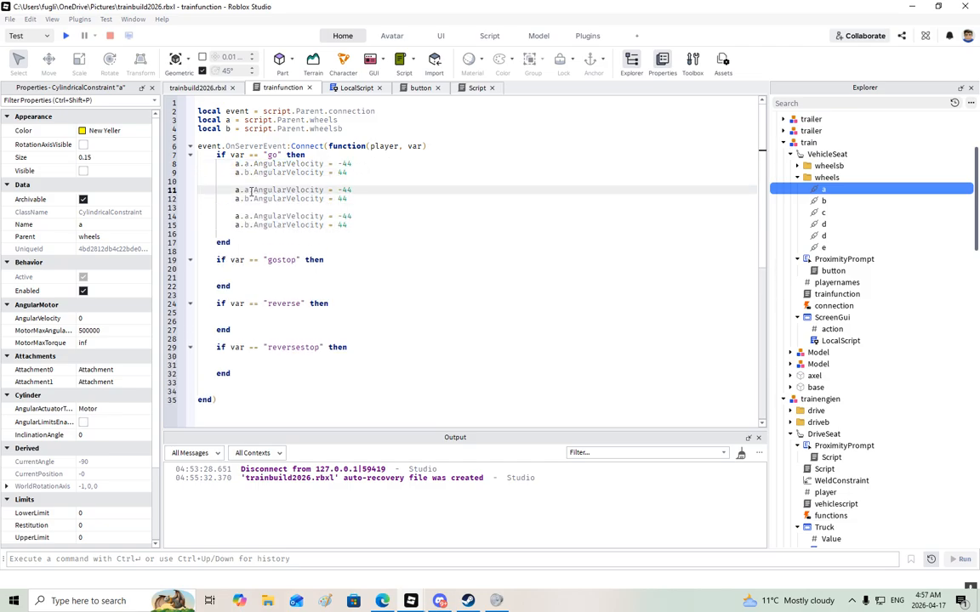
key("BackSpace")
type("c")
key("Escape")
key("Down")
key("BackSpace")
type("d")
key("Escape")
- Change the third pair of velocity lines in the "go" condition to target a.e and a.f
key("Down")
key("Down")
key("BackSpace")
type("e")
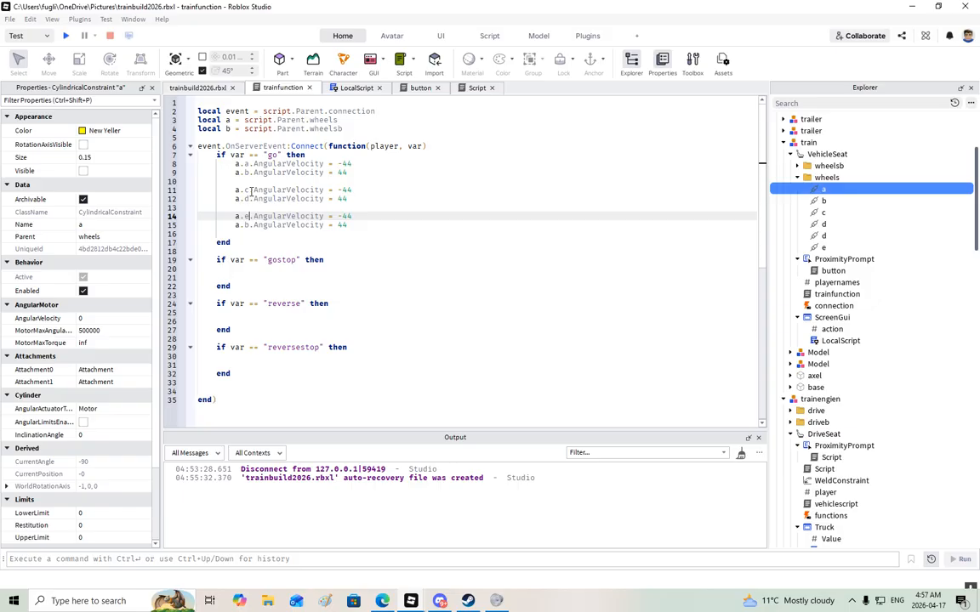
key("Return")
key("ctrl+z")
key("Down")
key("BackSpace")
type("f")
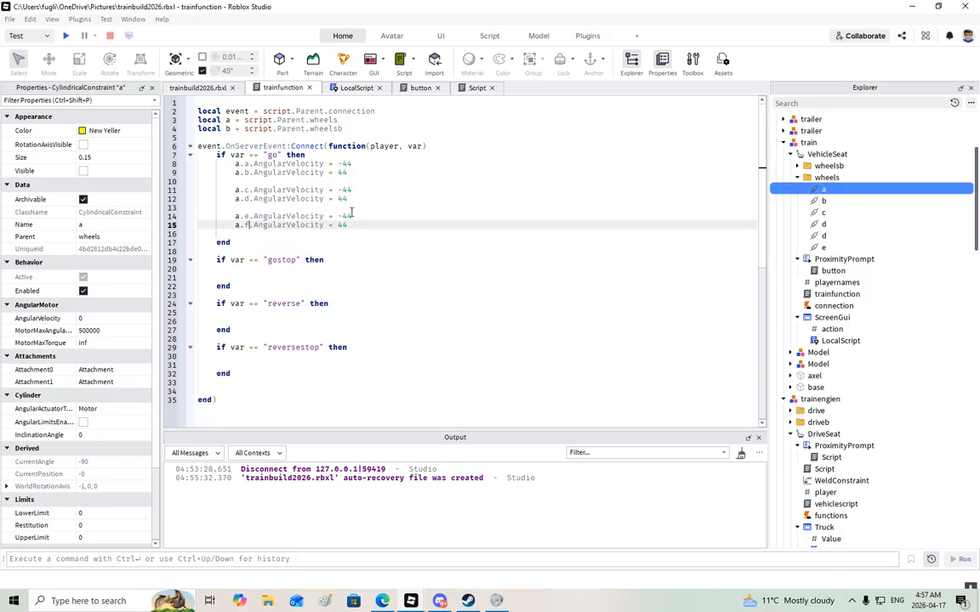
- Duplicate the six a-wheel velocity lines below themselves inside the "go" condition
left_click_drag(351, 225, 209, 165)
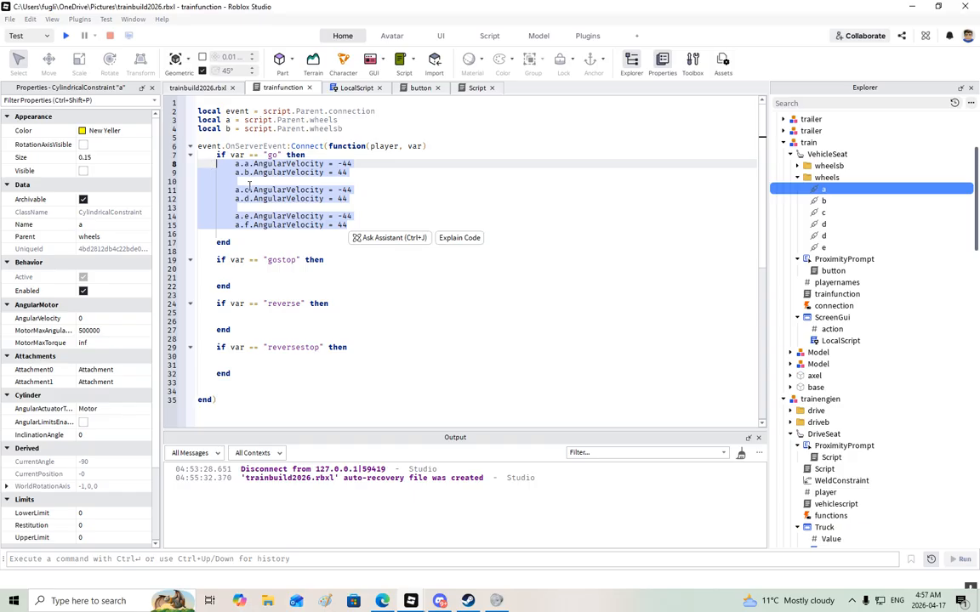
left_click(361, 225)
key("Return")
key("Return")
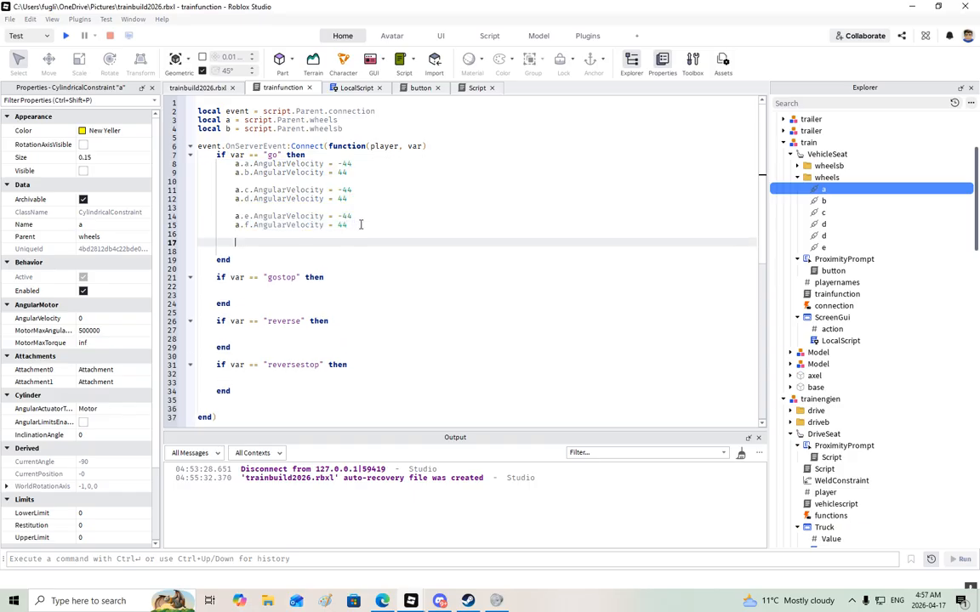
key("ctrl+v")
- Change the first pair of the duplicated velocity lines to b.a and b.b
left_click(245, 242)
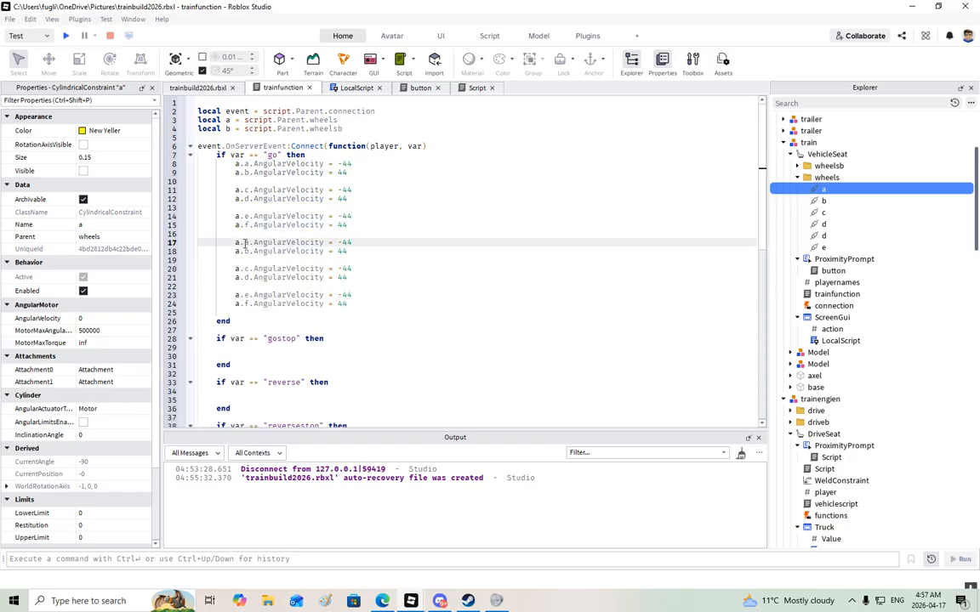
key("BackSpace")
type("b")
key("Escape")
key("Down")
key("BackSpace")
type("b")
key("Escape")
- Change the second pair of the duplicated velocity lines to b.c and b.d
key("Down")
key("Down")
key("BackSpace")
type("b")
key("Escape")
key("Down")
key("BackSpace")
type("b")
key("Escape")
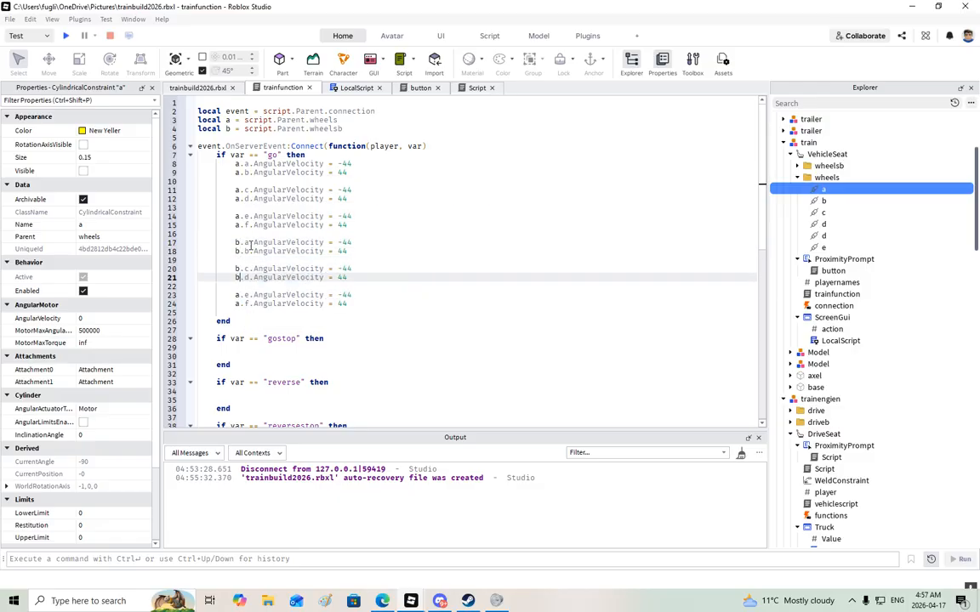
- Change the last pair of the duplicated velocity lines to b.e and b.f
key("Down")
key("Down")
type("b")
key("Escape")
key("Down")
key("BackSpace")
type("b")
key("Escape")
- Copy all twelve wheel velocity lines from the "go" condition into the "gostop" condition
left_click_drag(358, 301, 198, 166)
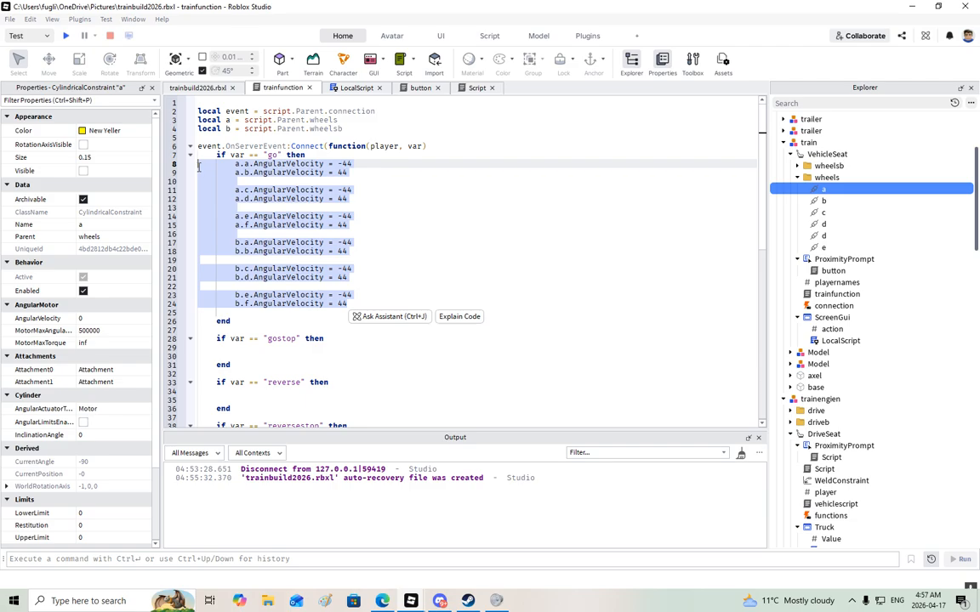
key("ctrl+c")
left_click(260, 344)
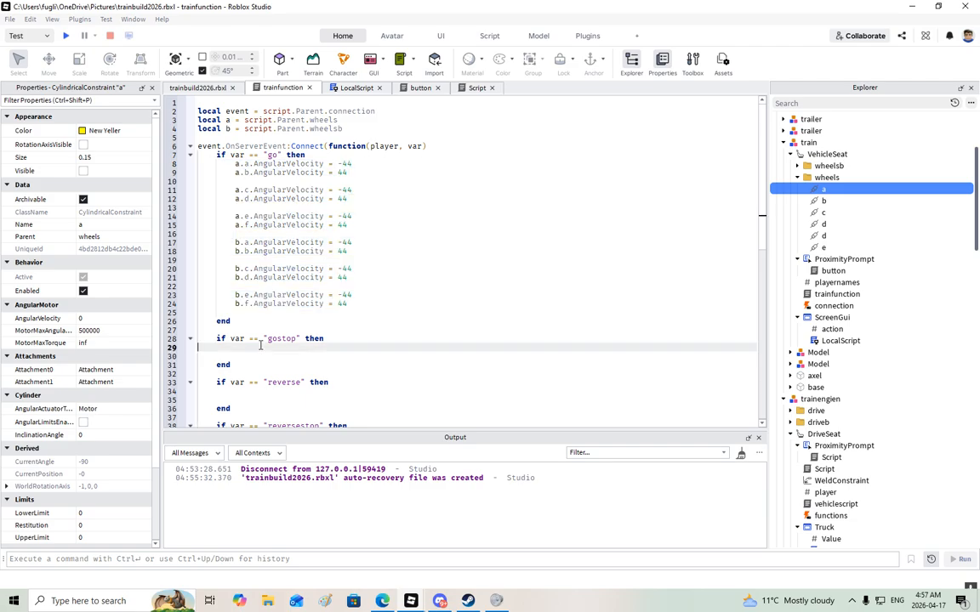
key("ctrl+v")
- Set the AngularVelocity of a.a through a.f to 0 in the "gostop" condition
left_click(361, 275)
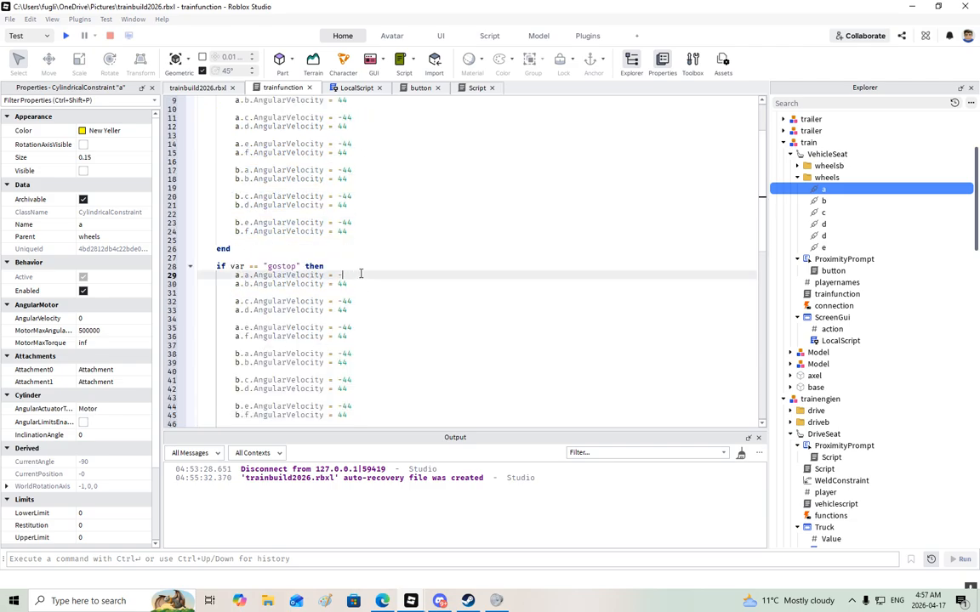
key("Down")
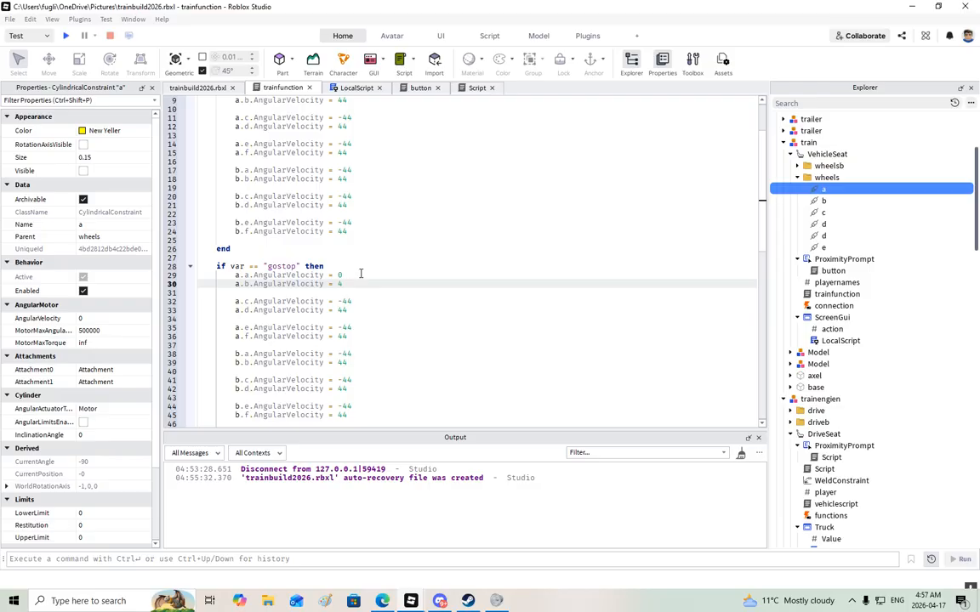
scroll(361, 273, "down", 2)
left_click(357, 249)
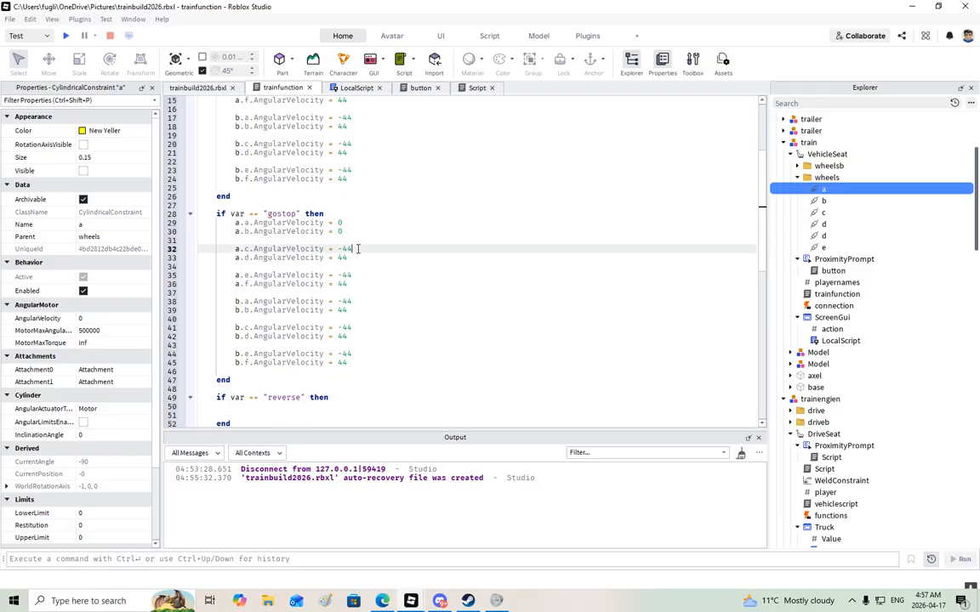
type("0")
key("Down")
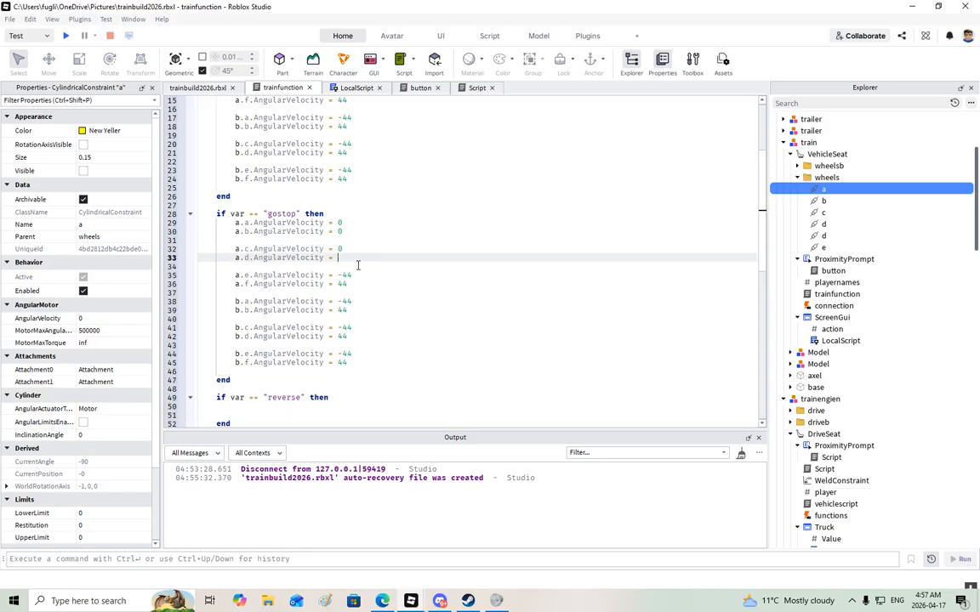
left_click(363, 275)
key("BackSpace")
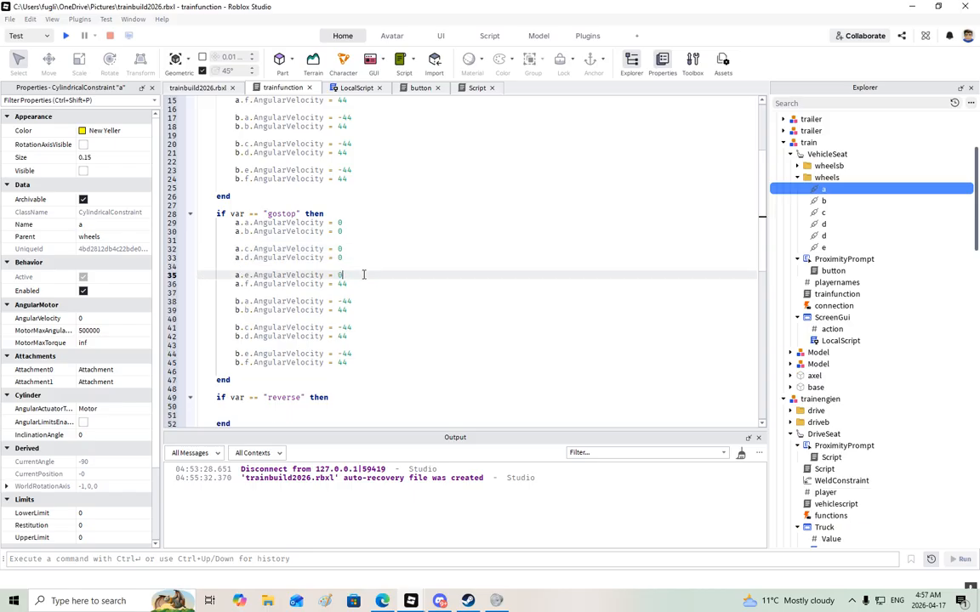
left_click(357, 286)
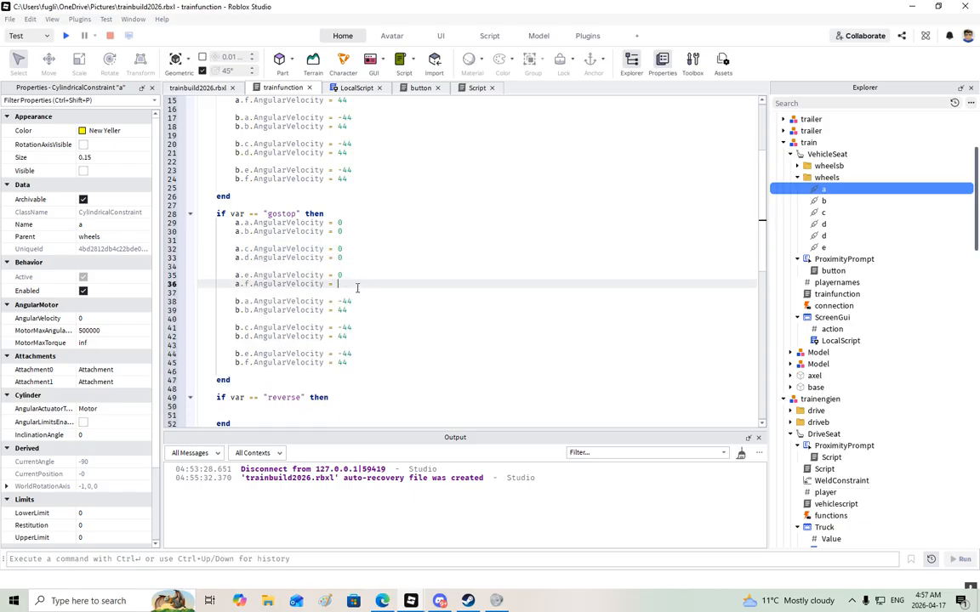
- Set the AngularVelocity of b.a through b.f to 0 in the "gostop" condition
left_click(360, 302)
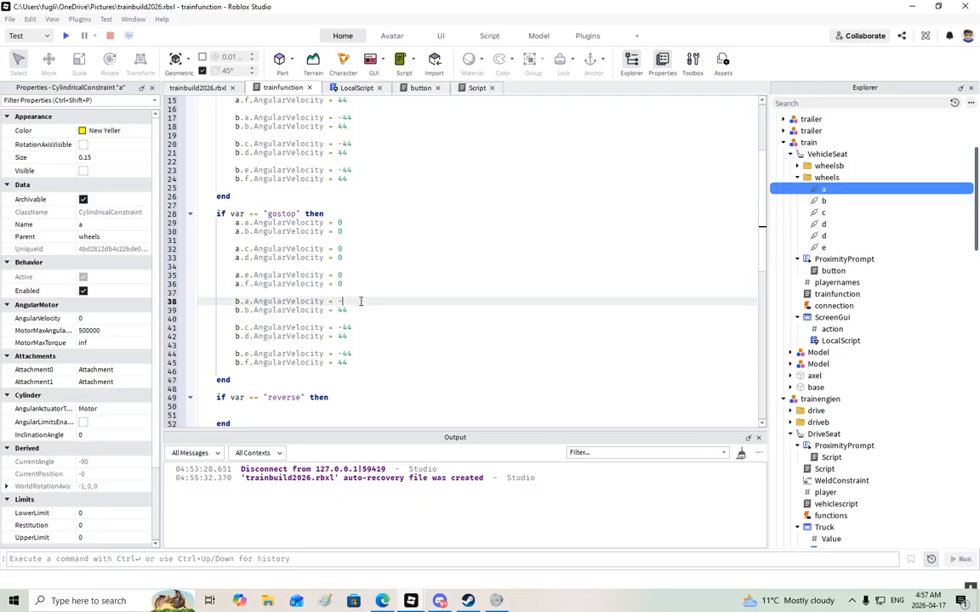
type("0")
left_click(356, 310)
type("0")
left_click(355, 327)
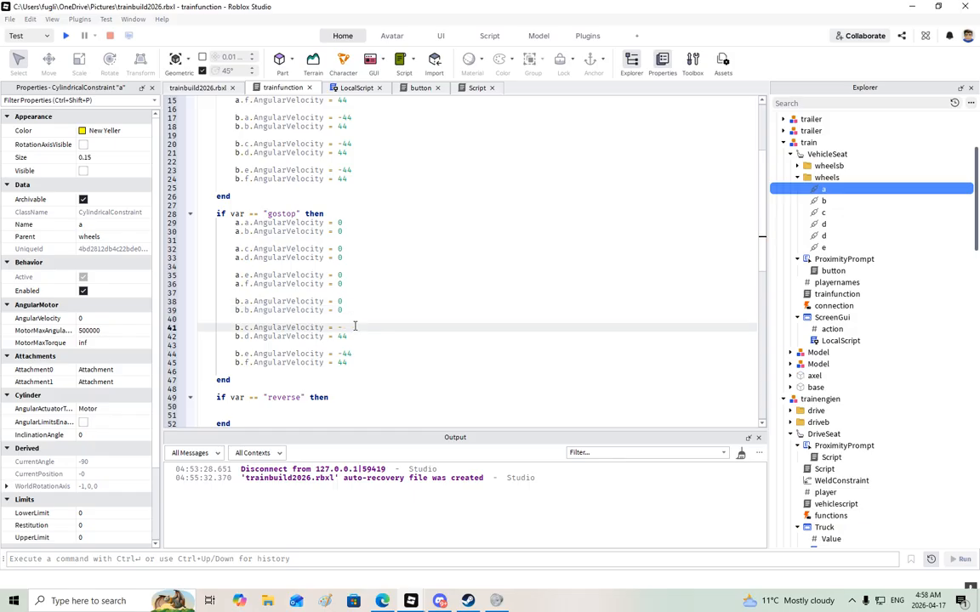
type("0")
left_click(356, 337)
key("BackSpace")
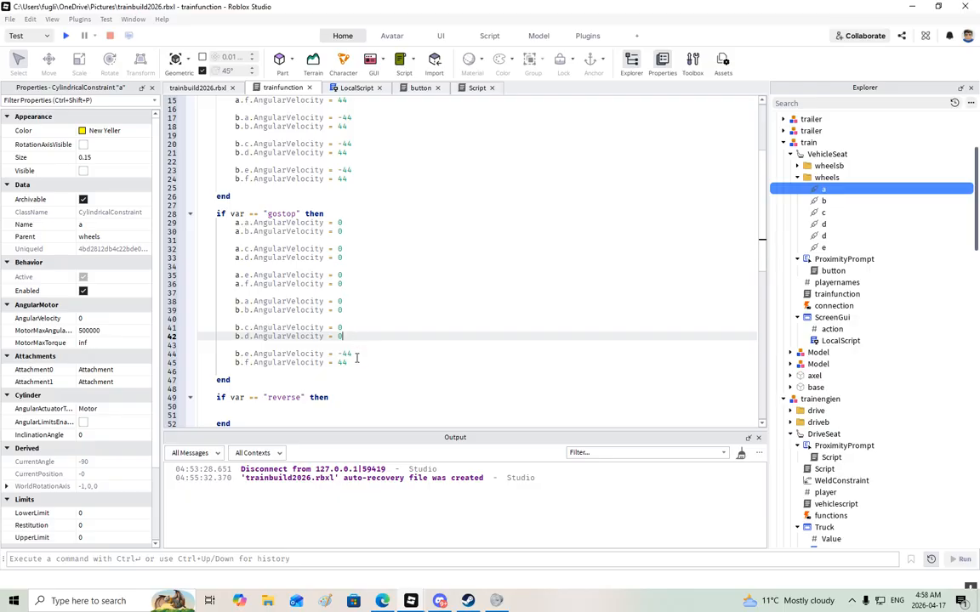
left_click(356, 357)
key("BackSpace")
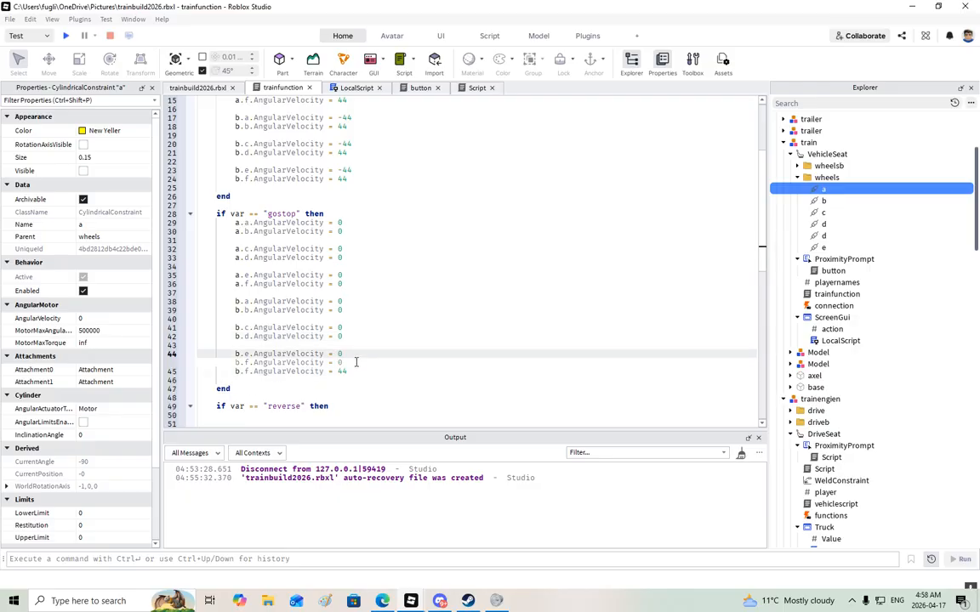
left_click(361, 361)
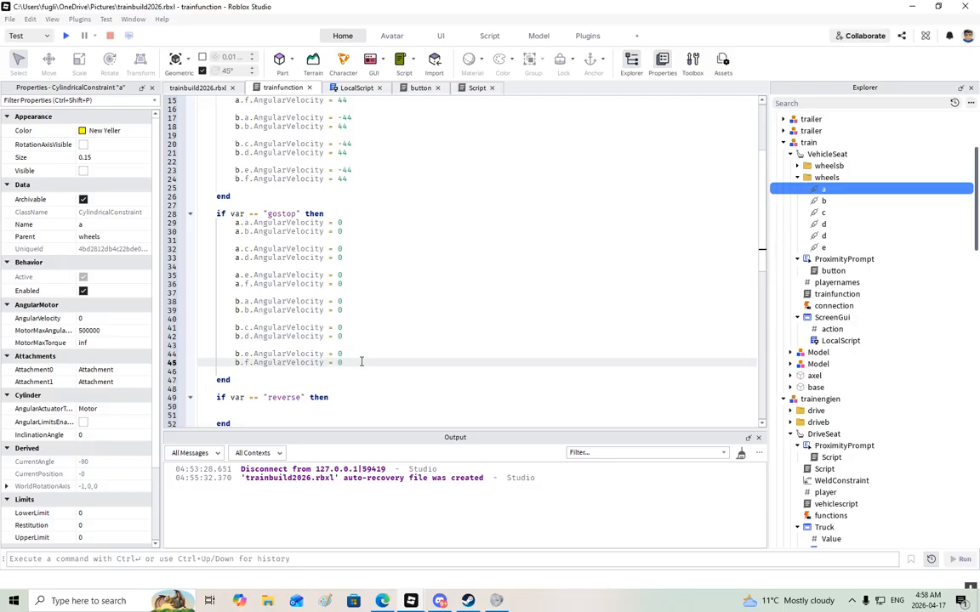
- Start a playtest of the place and seat the character on the train through its Interact prompt
left_click(187, 87)
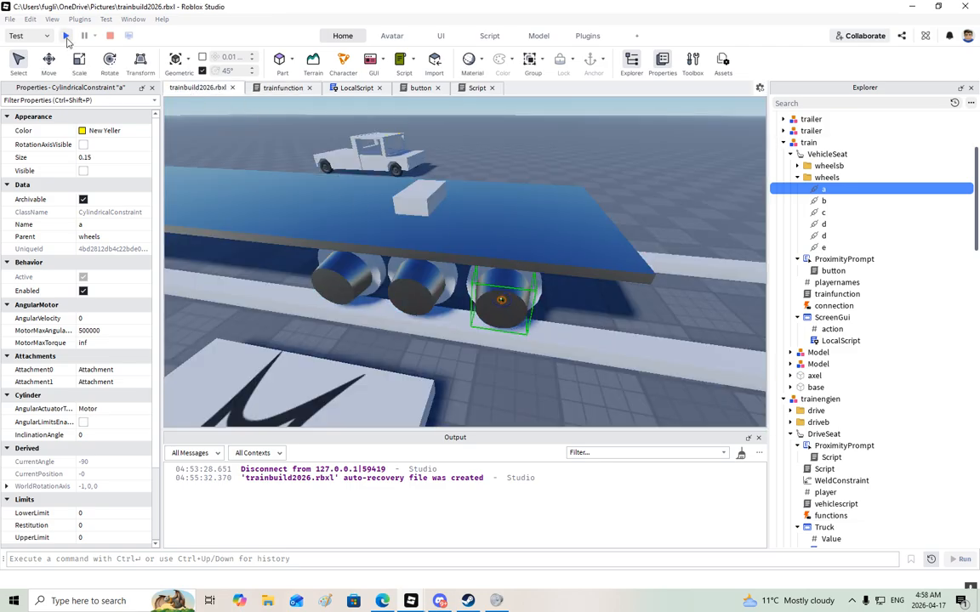
left_click(66, 38)
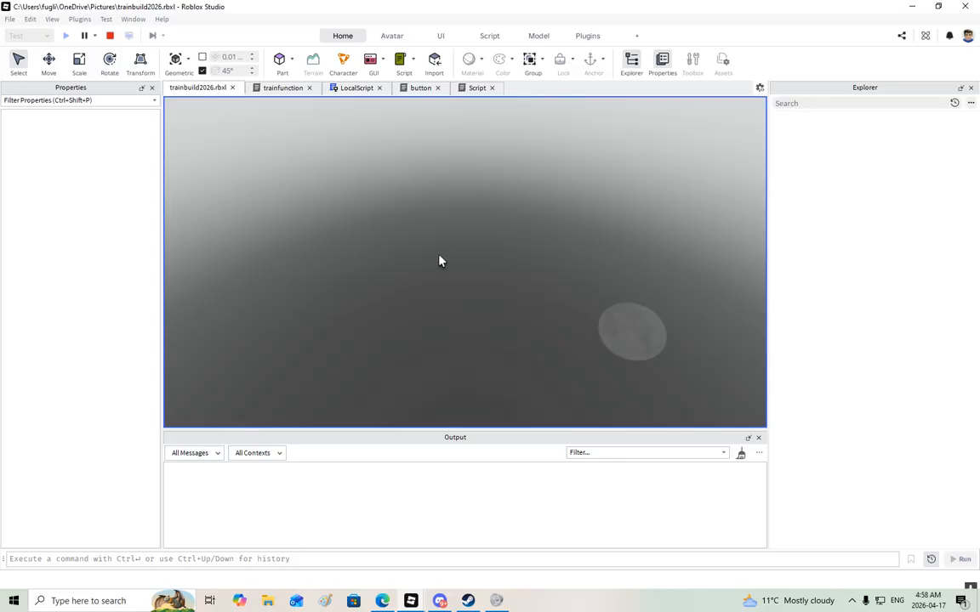
key("w")
right_click_drag(506, 275, 506, 273)
key("e")
key("e")
key("w")
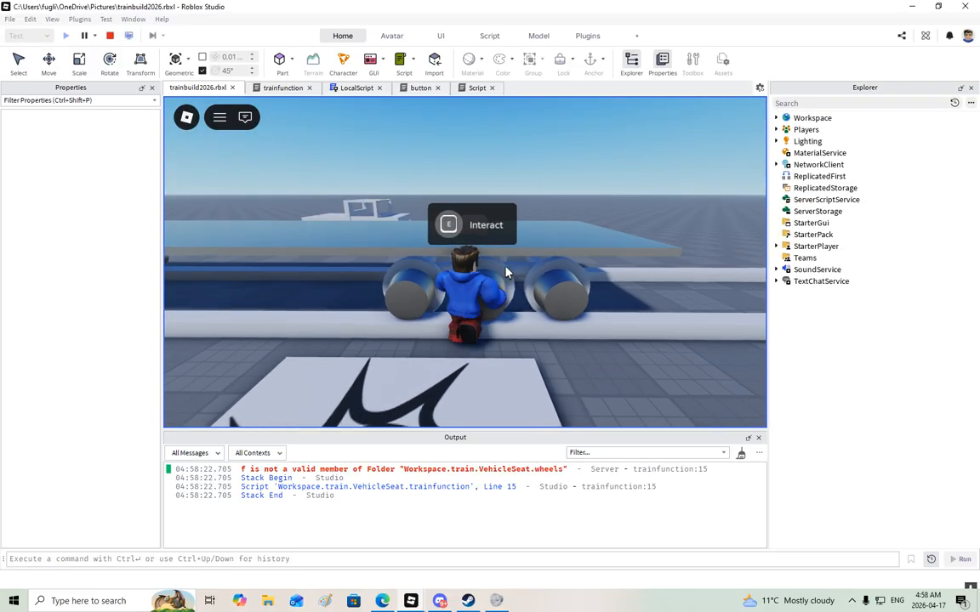
key("s")
key("w")
key("space")
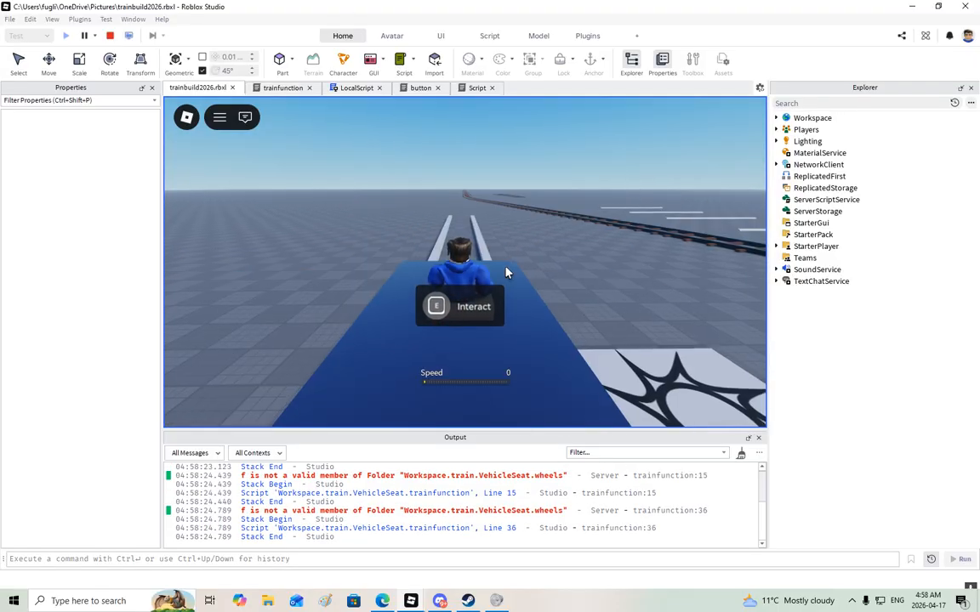
- Test driving the train forward along the rails while watching its wheels from several angles
right_click_drag(538, 276, 538, 276)
key("w")
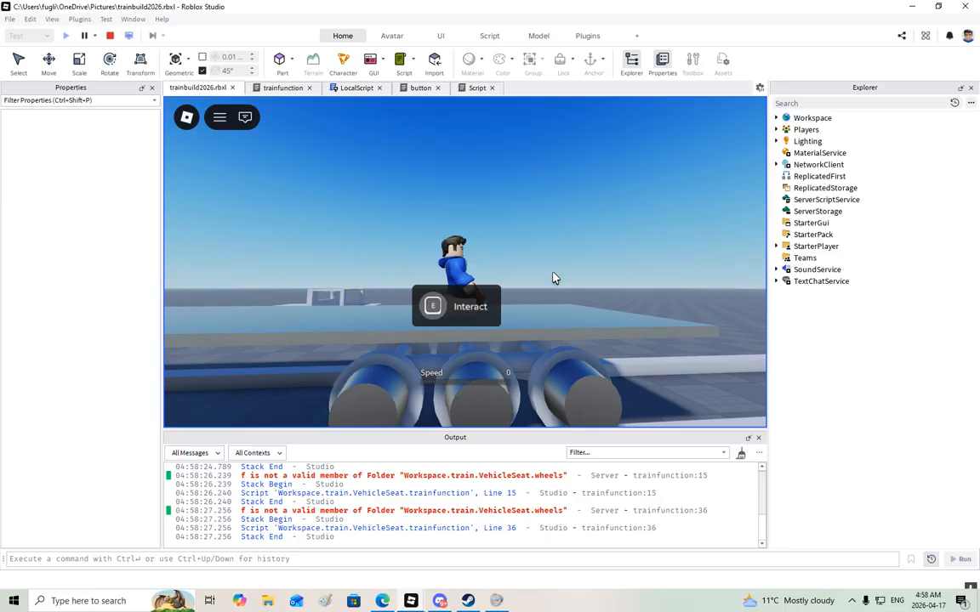
right_click_drag(553, 278, 615, 280)
key("w")
key("w")
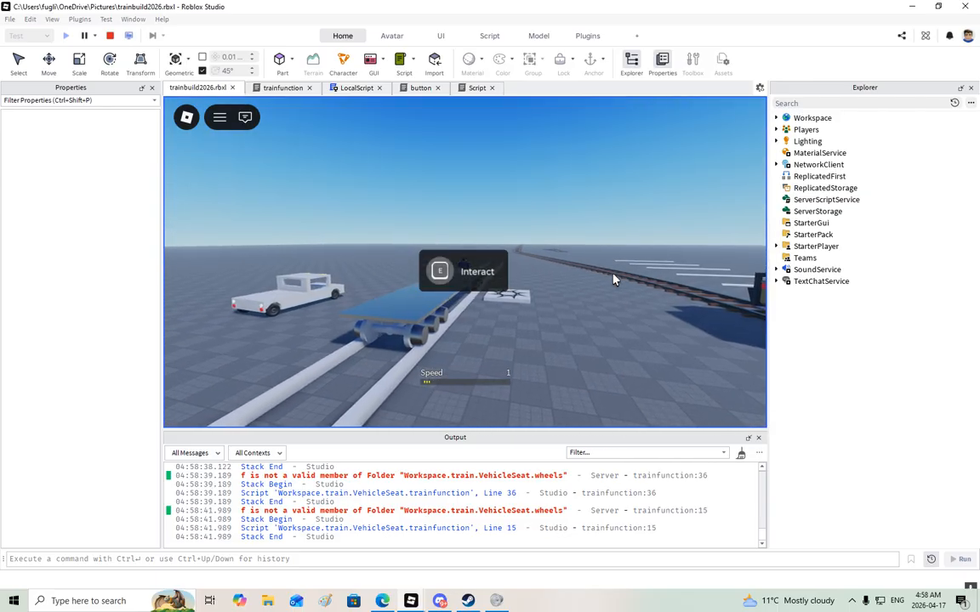
right_click_drag(615, 280, 582, 273)
scroll(615, 280, "up", 5)
scroll(615, 278, "down", 5)
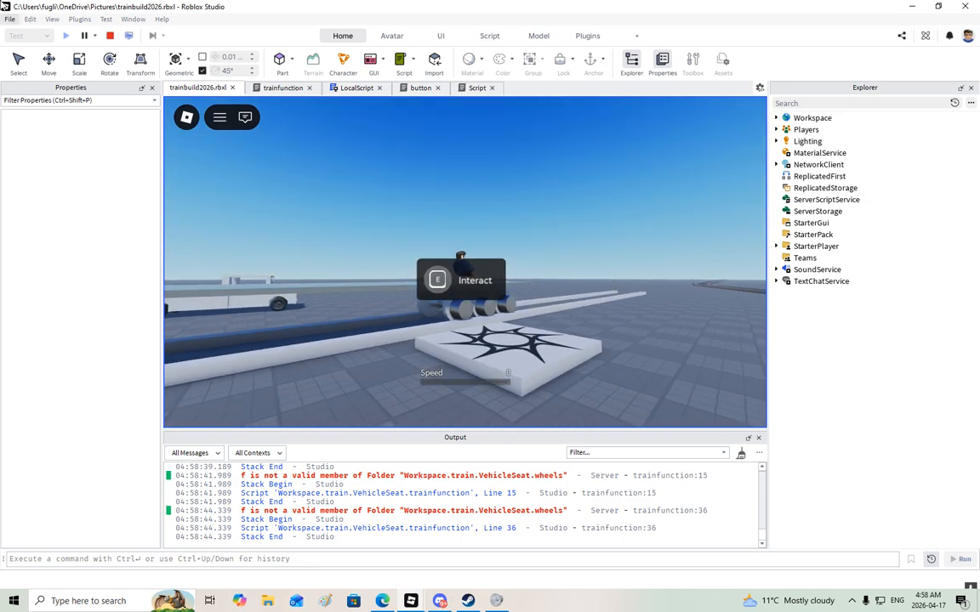
- Drive the train forward once more while viewing its wheels up close, and end the playtest
scroll(628, 277, "up", 3)
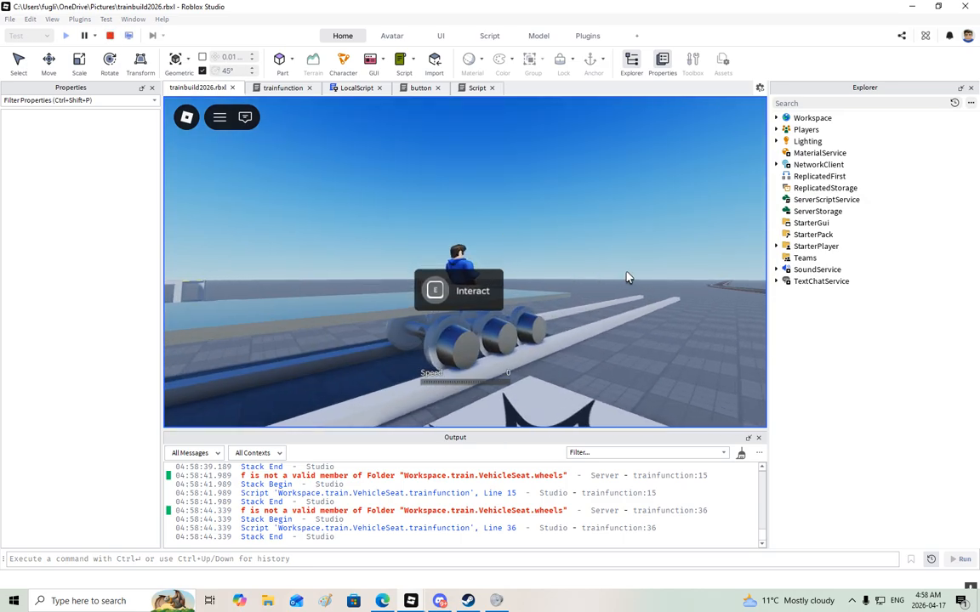
key("w")
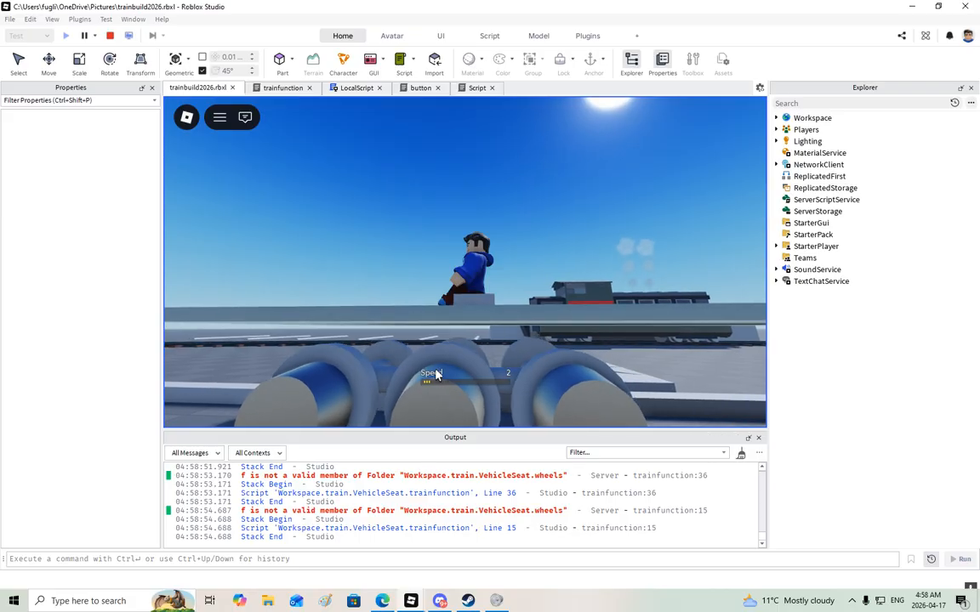
left_click(111, 36)
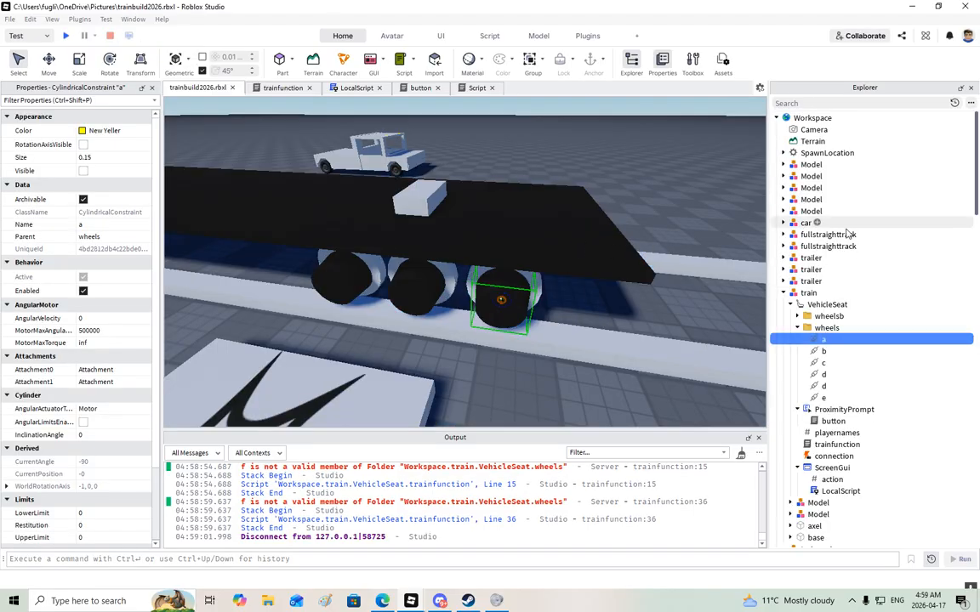
- Rename the duplicate "d" constraint in the train's wheels folder to "e" and the last constraint to "f"
left_click(822, 364)
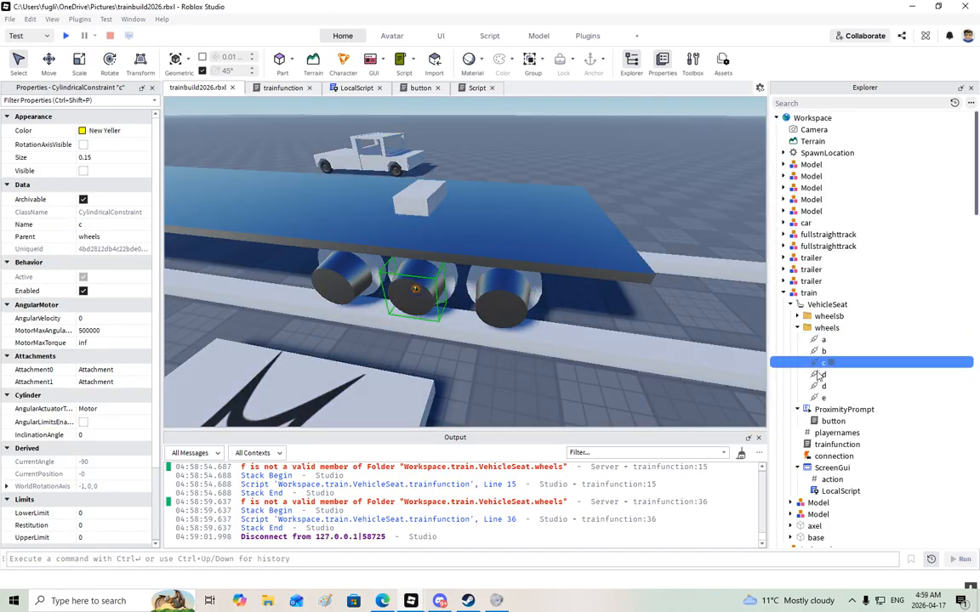
left_click(818, 374)
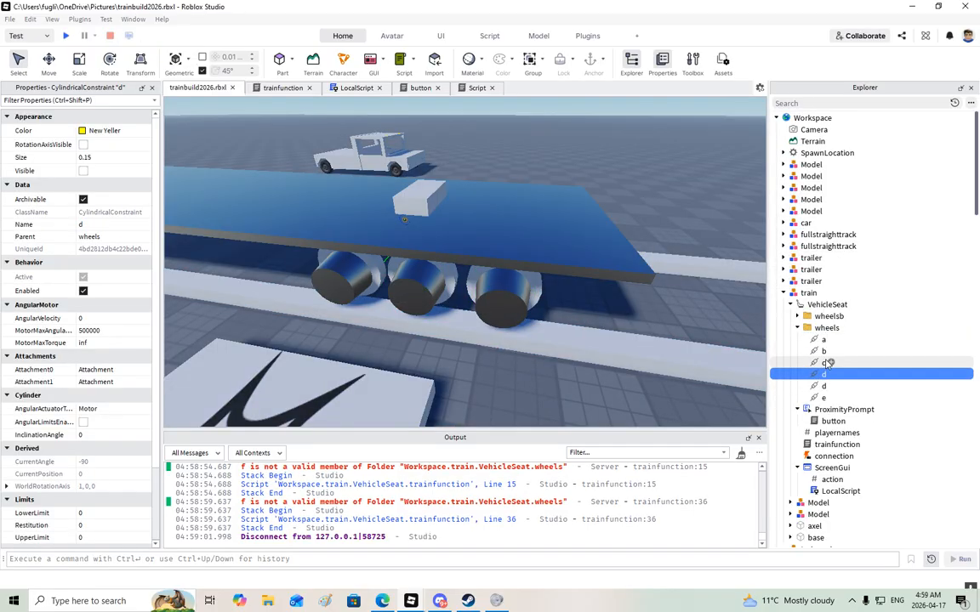
left_click(824, 353)
left_click(823, 375)
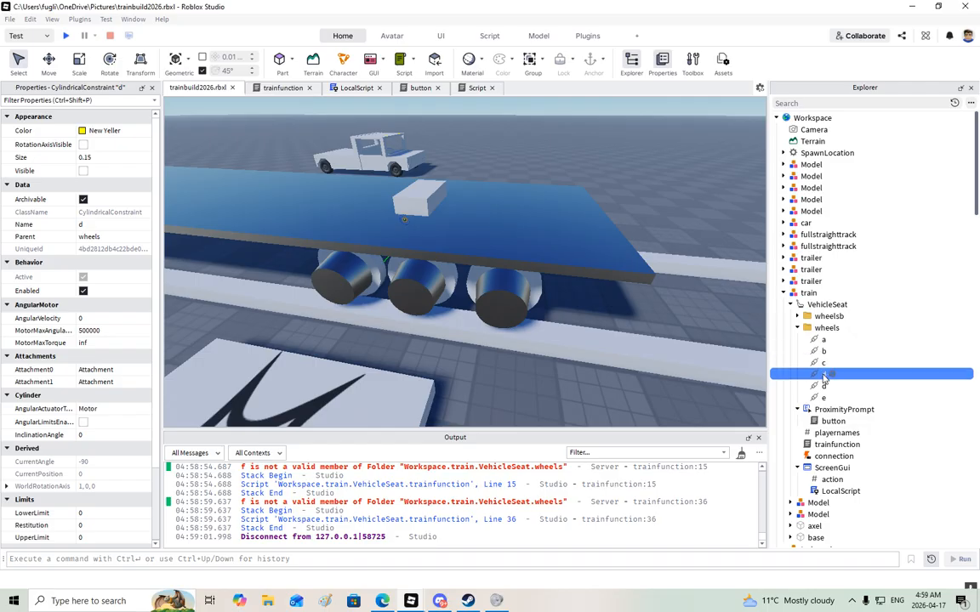
left_click(823, 387)
mouse_move(822, 389)
left_mouse_down()
mouse_move(825, 352)
mouse_move(825, 390)
left_mouse_up()
type("e")
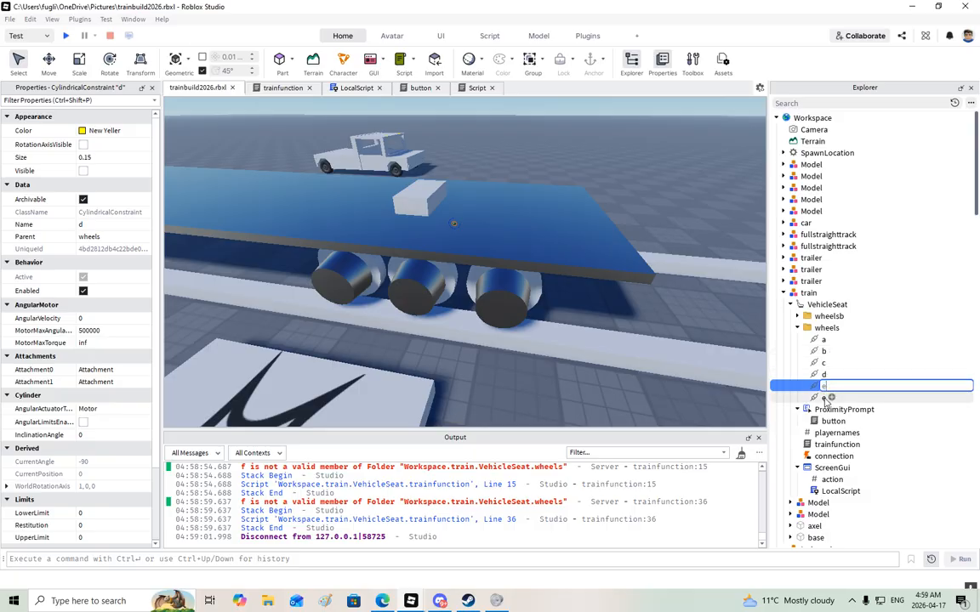
left_click(825, 401)
type("f")
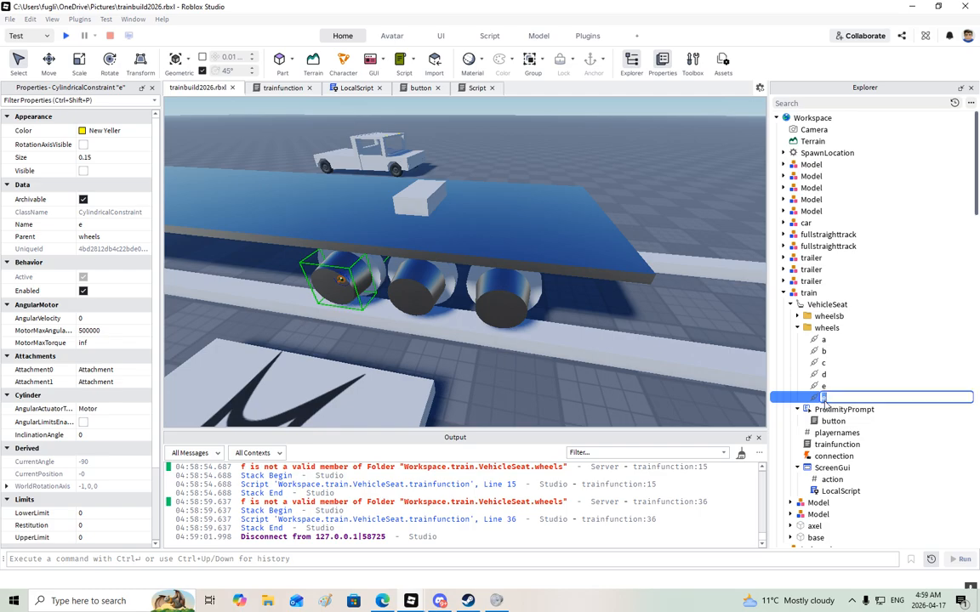
- Check constraints a through f in the wheelsb folder against the trainfunction script's velocity lines
left_click(797, 316)
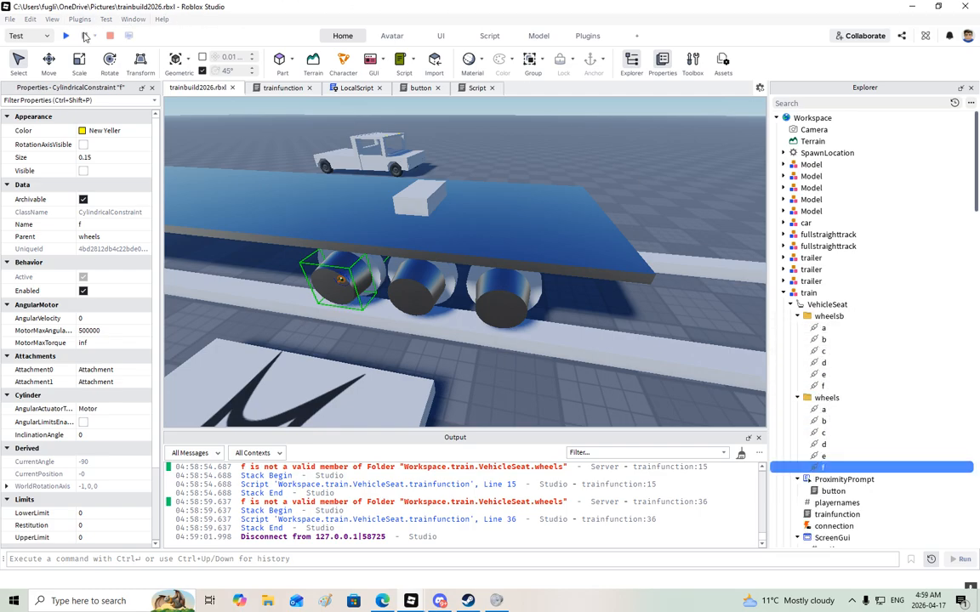
left_click(289, 87)
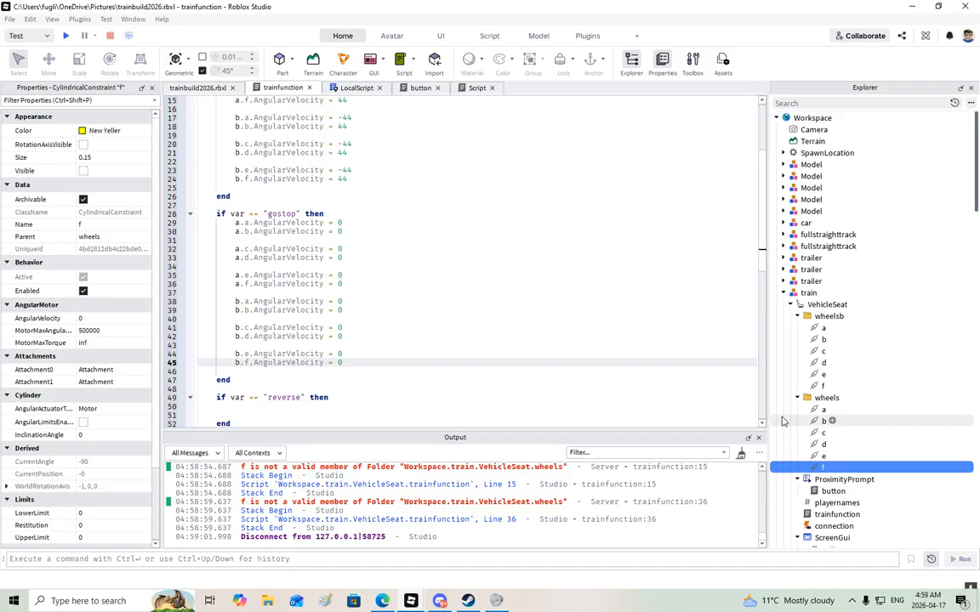
left_click(821, 386)
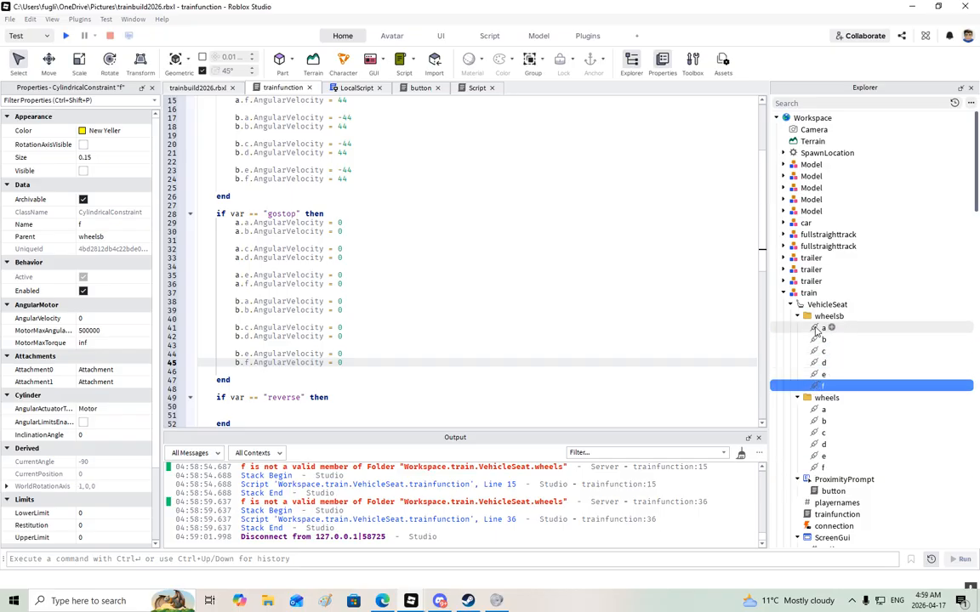
left_click(817, 328, "shift")
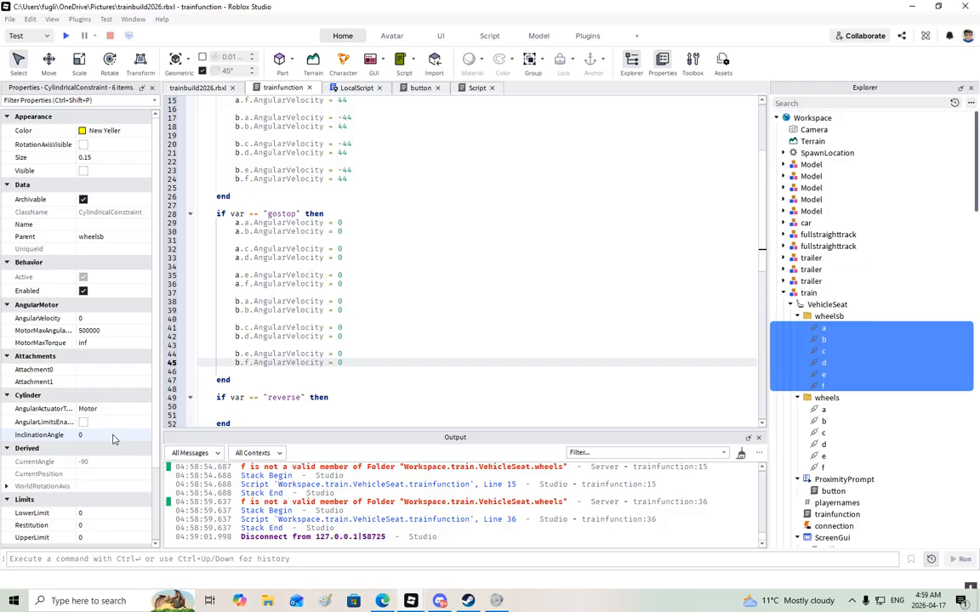
scroll(365, 330, "up", 4)
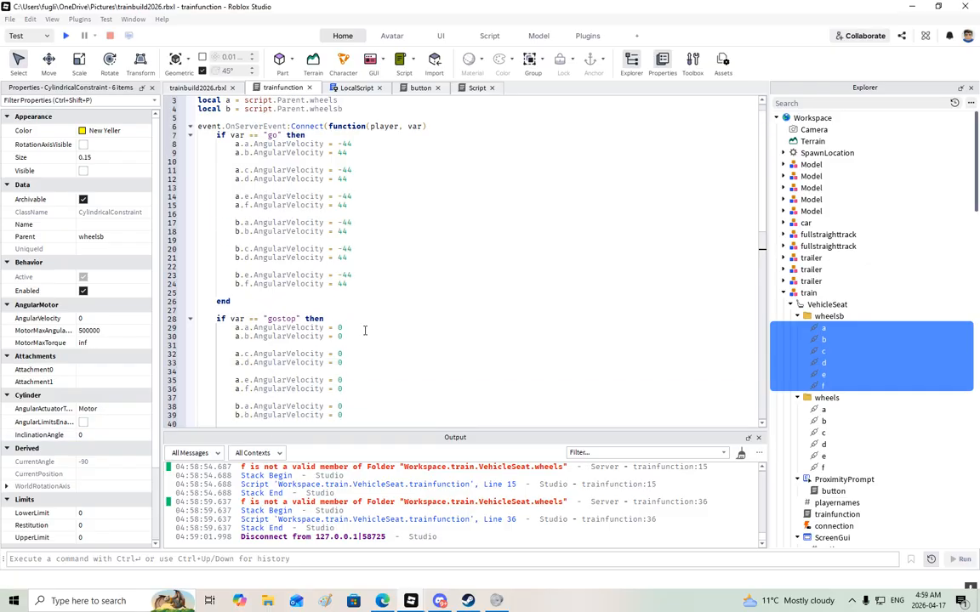
- Start a new playtest and get the character onto the train and into its driver's seat
left_click(66, 35)
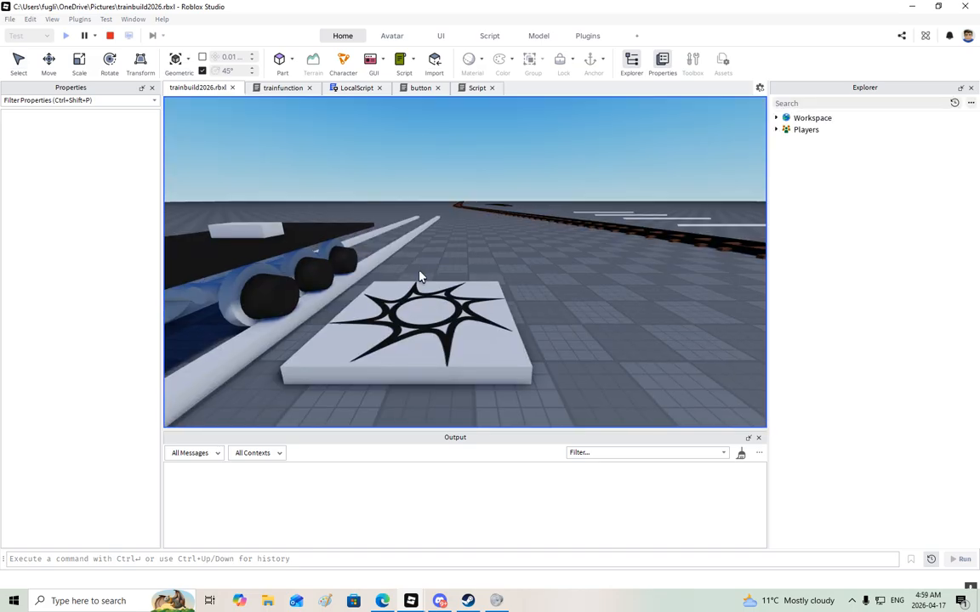
key("w")
key("space")
right_click_drag(428, 279, 428, 279)
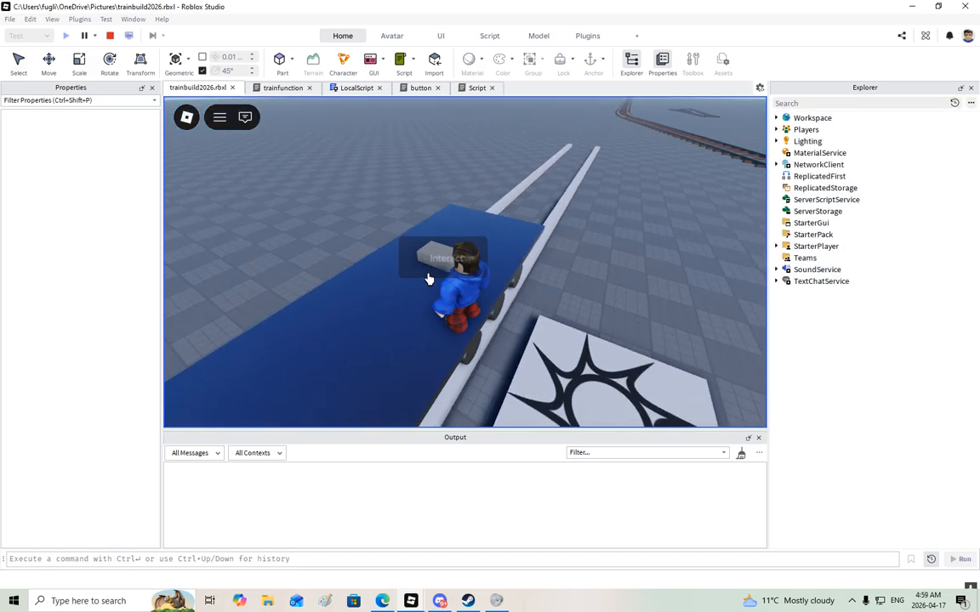
right_click_drag(583, 302, 601, 285)
scroll(583, 302, "down", 3)
- Test driving the train forward to the end of the rails from several viewing angles, and end the playtest
key("w")
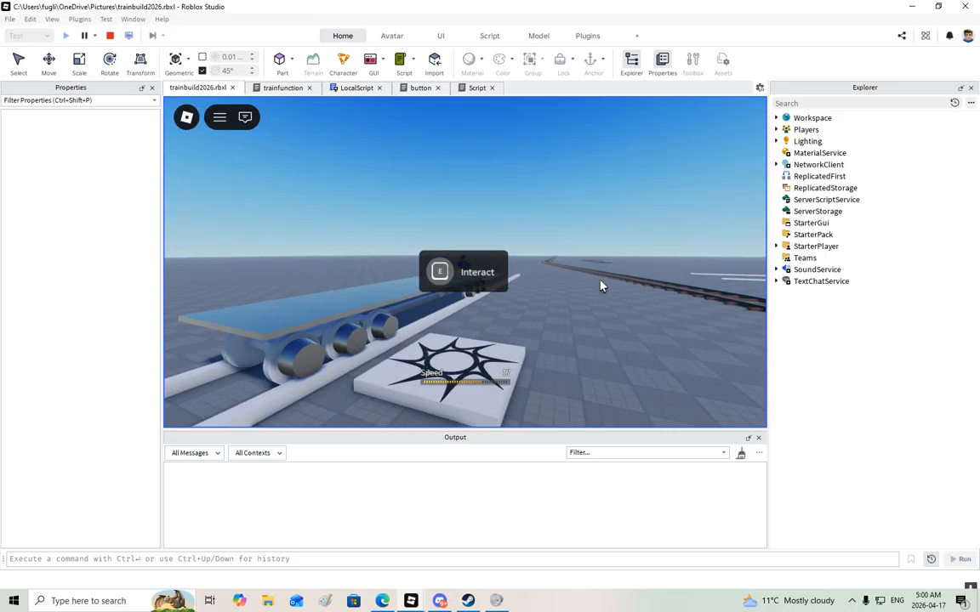
right_click_drag(599, 286, 600, 285)
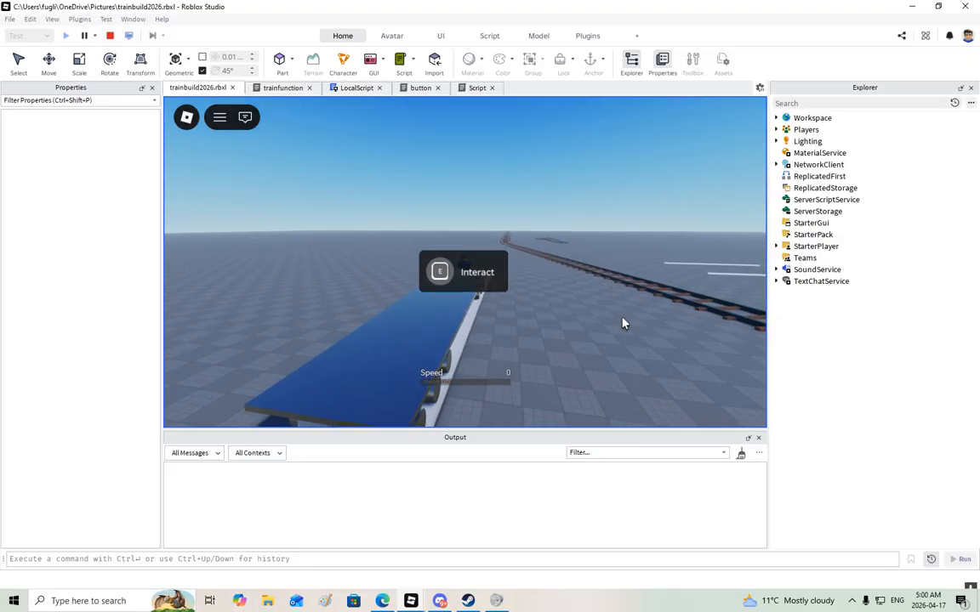
right_click_drag(591, 358, 592, 358)
key("w")
scroll(590, 357, "up", 3)
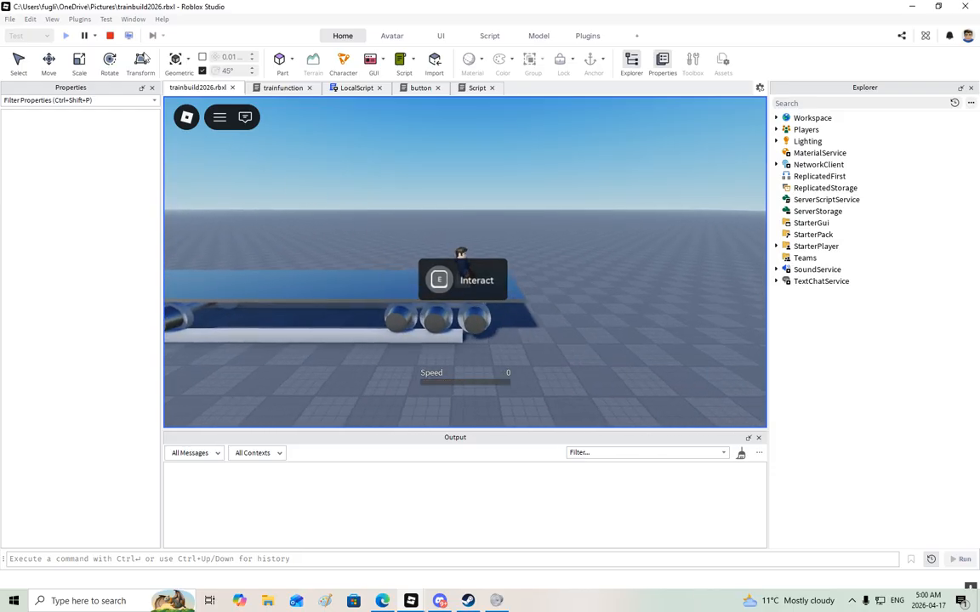
left_click(110, 35)
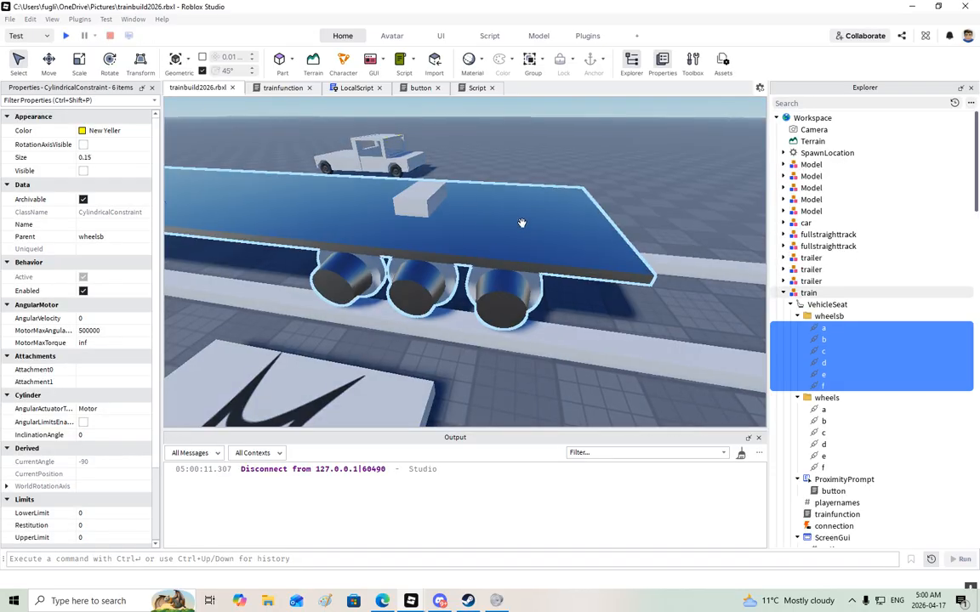
- Turn on constraint details and select the central attachment on the train's first axle
left_click(51, 19)
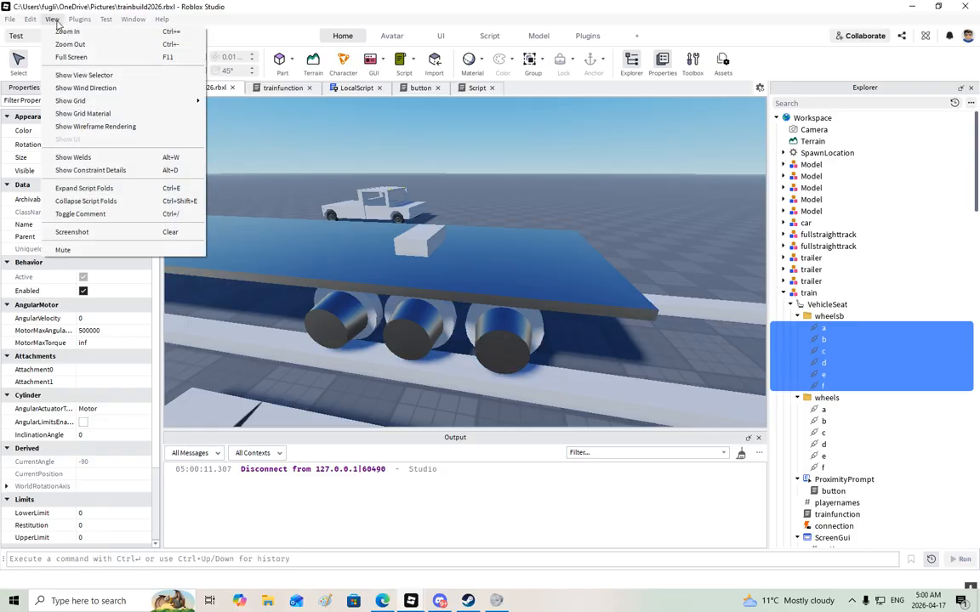
left_click(98, 174)
scroll(404, 200, "up", 5)
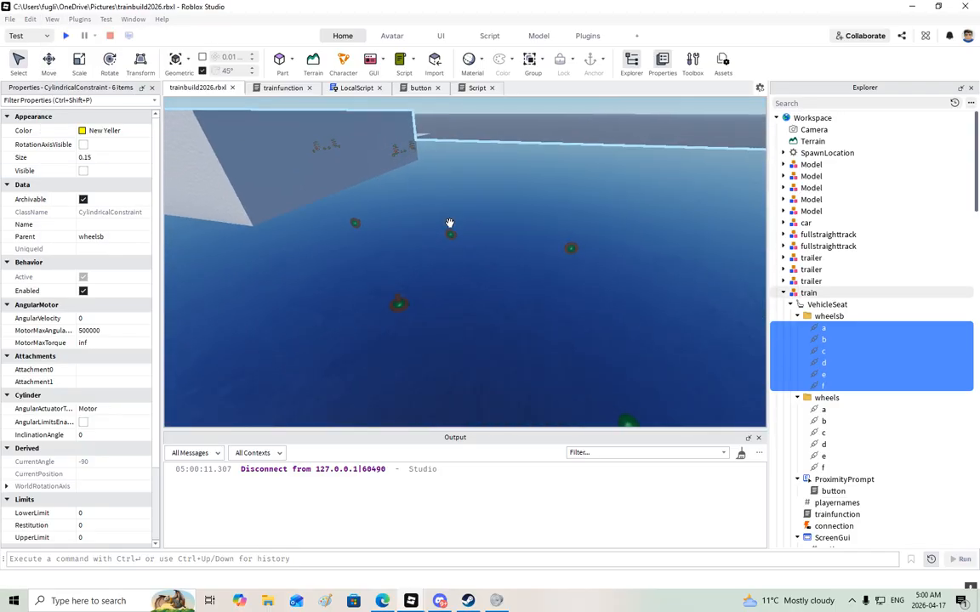
left_click(371, 302)
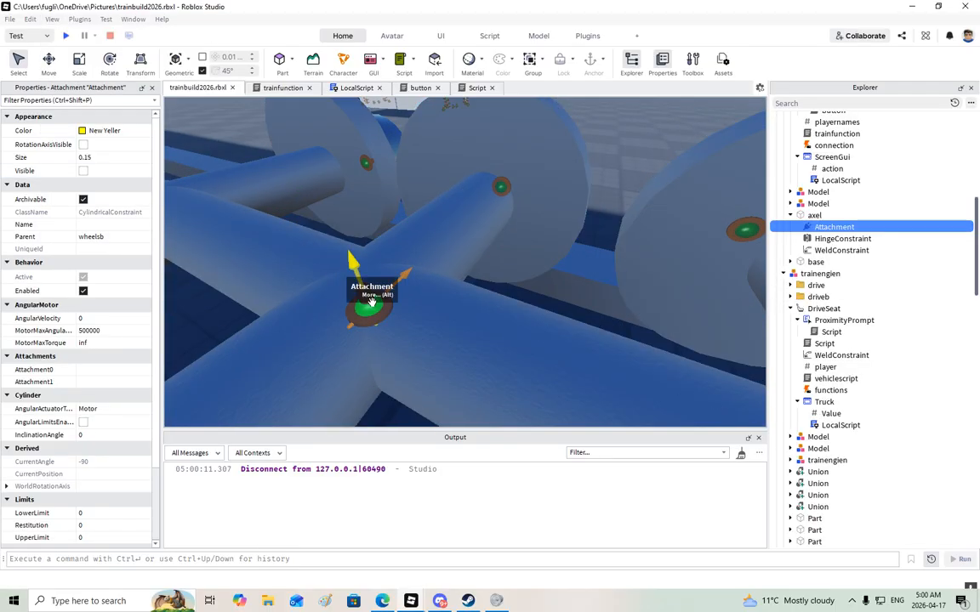
- Enable limits on the first axel's HingeConstraint with LowerAngle -2 and UpperAngle 2
left_click(842, 238)
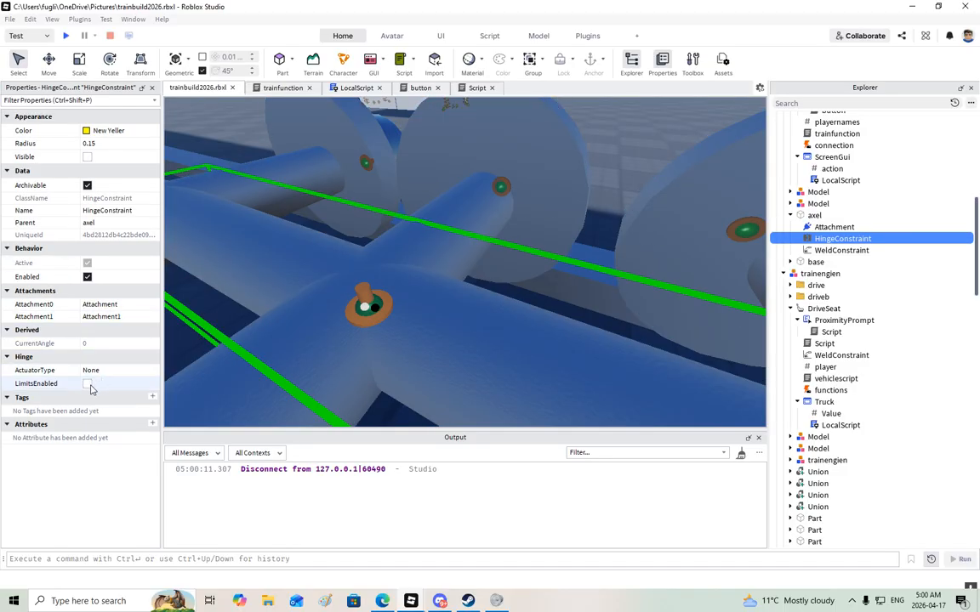
left_click(87, 384)
left_click(99, 411)
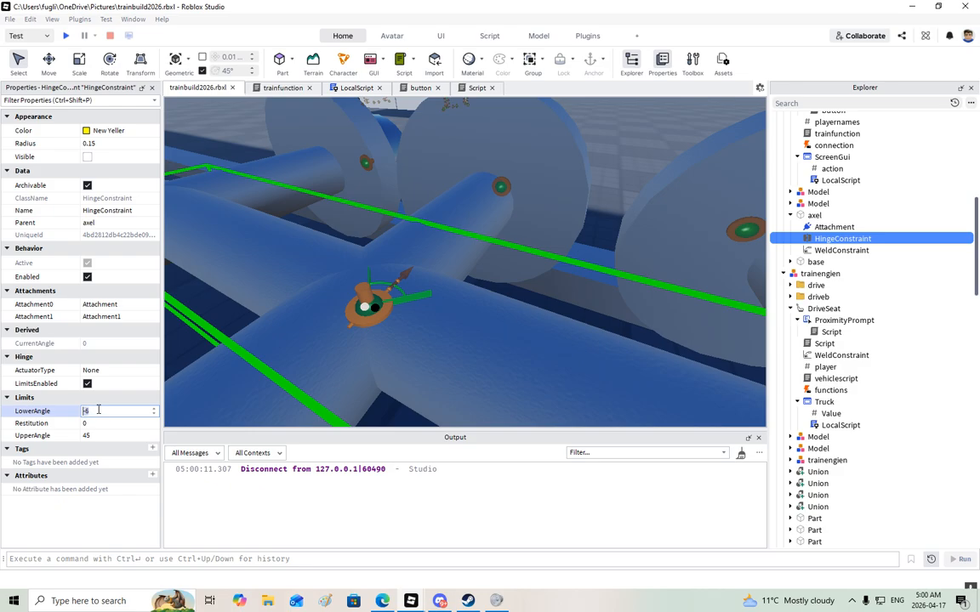
type("-2")
left_click(111, 435)
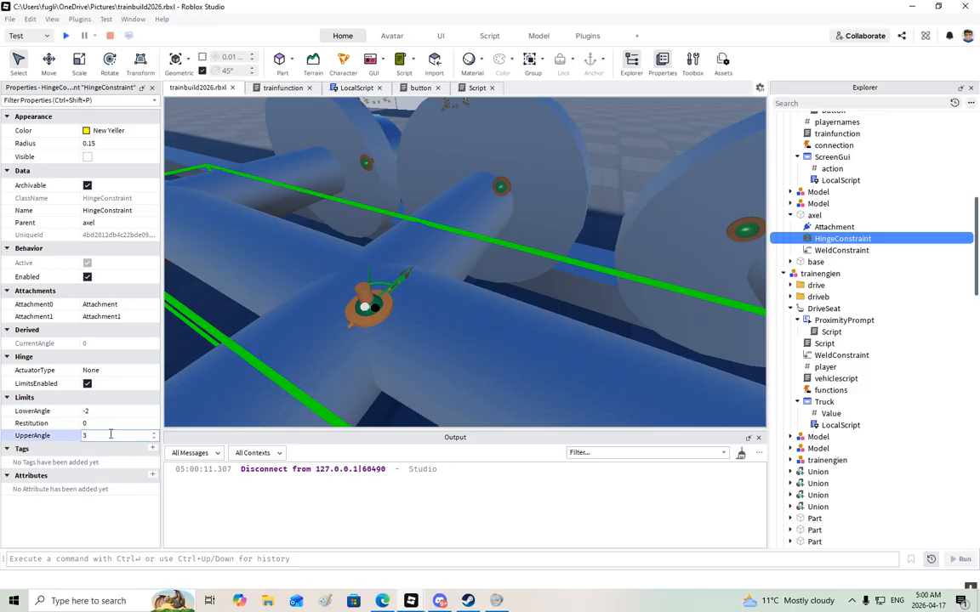
key("Return")
- Enable limits on the HingeConstraint of the axel inside the train's Model, with LowerAngle -2 and UpperAngle 2
scroll(285, 284, "down", 6)
right_click_drag(285, 284, 286, 284)
key("f")
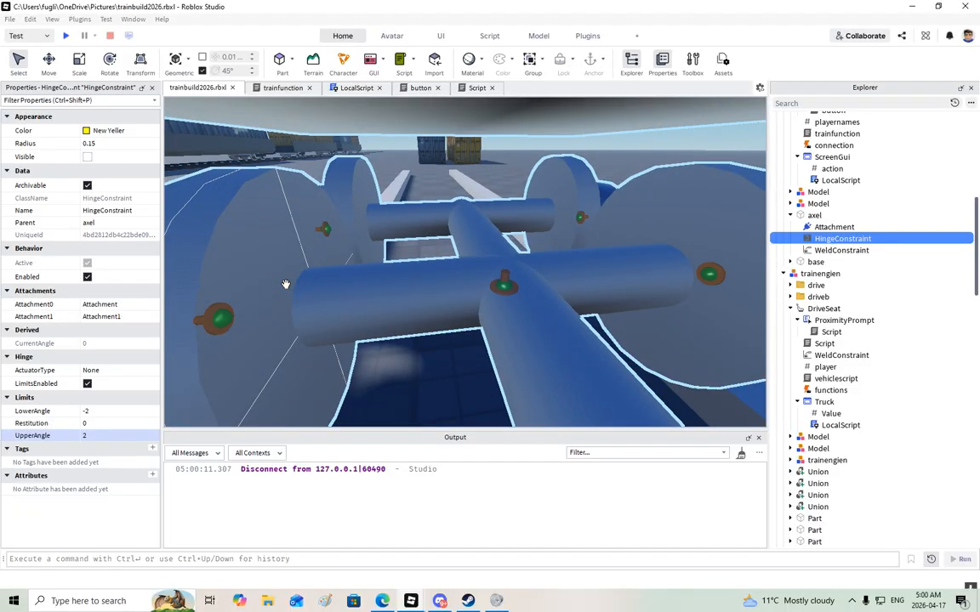
left_click(87, 383)
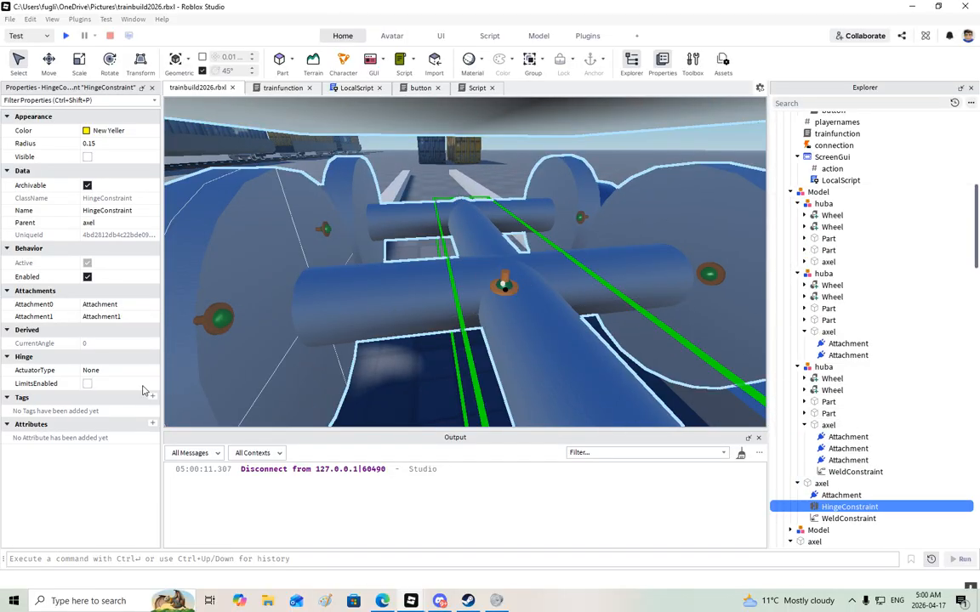
left_click(87, 383)
left_click(104, 412)
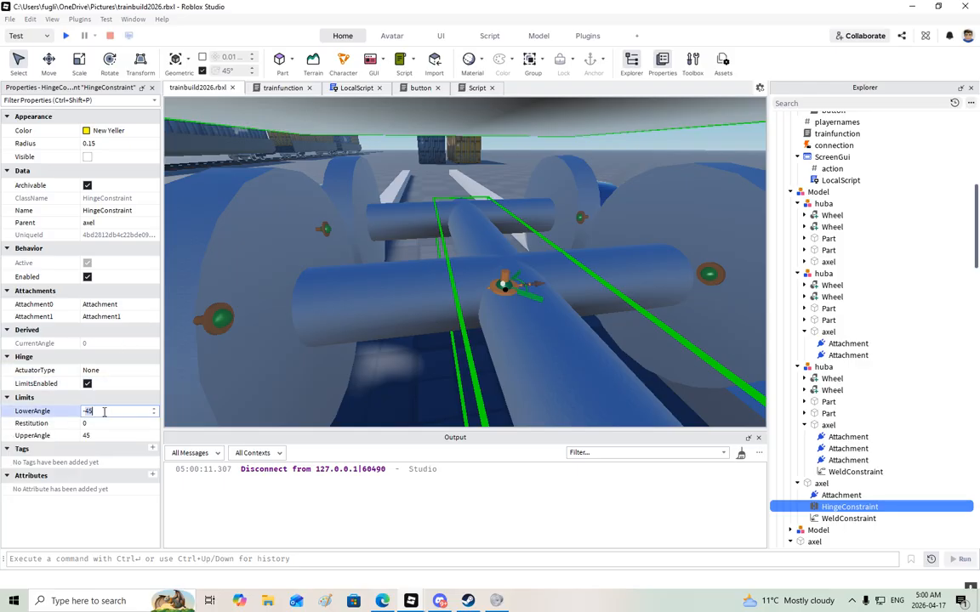
type("-2")
left_click(104, 435)
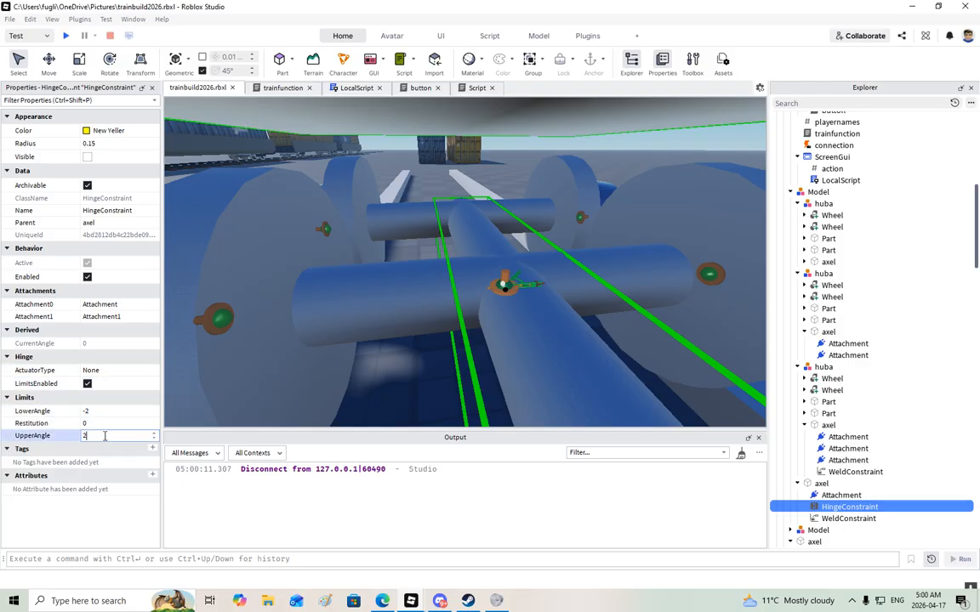
key("Return")
- Copy all AngularVelocity lines from the "go" condition of trainfunction into the "reverse" condition
right_click_drag(404, 342, 403, 342)
scroll(403, 342, "down", 8)
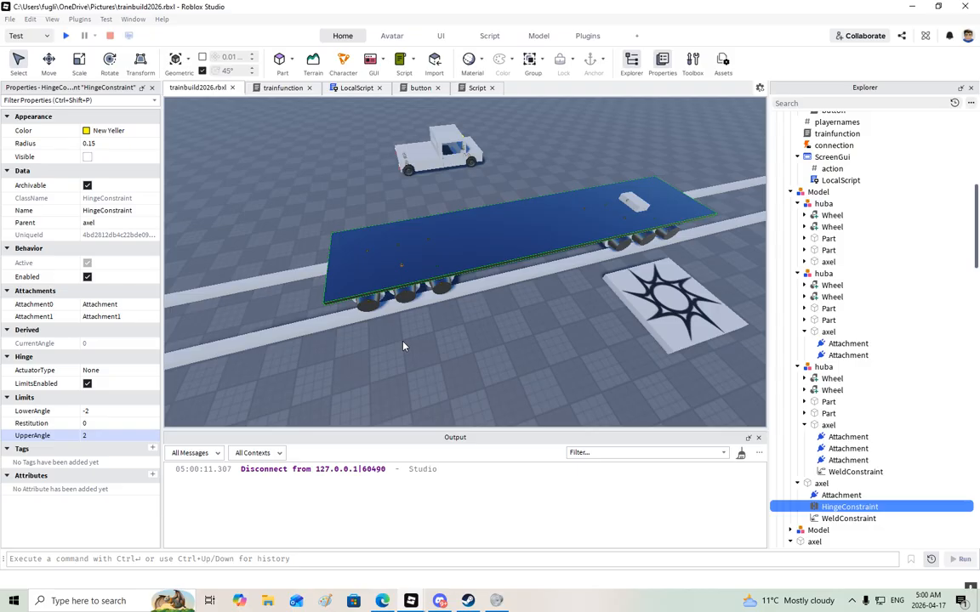
left_click(282, 87)
scroll(310, 318, "down", 4)
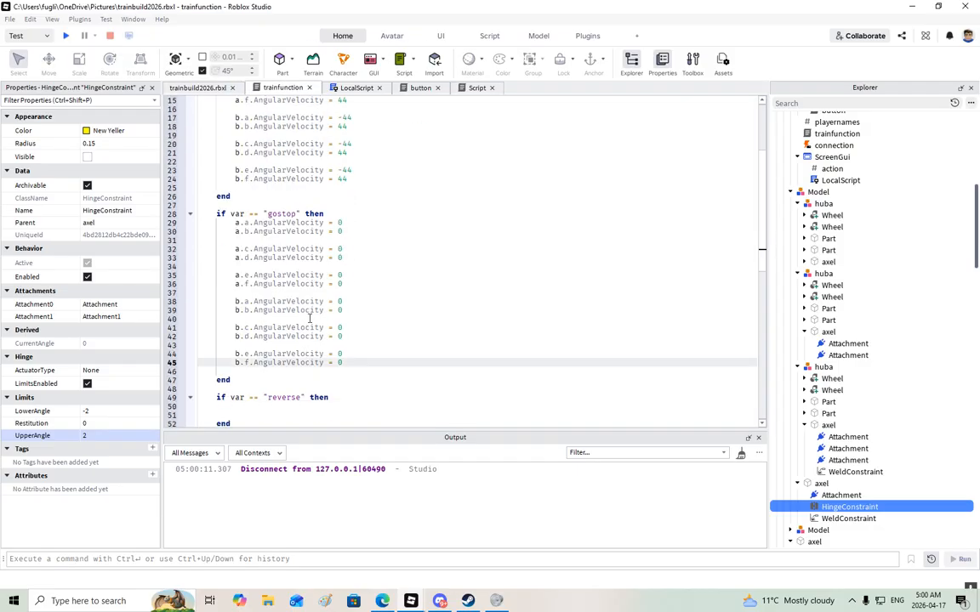
scroll(309, 311, "up", 3)
left_click_drag(352, 262, 197, 117)
key("ctrl+c")
scroll(261, 164, "down", 9)
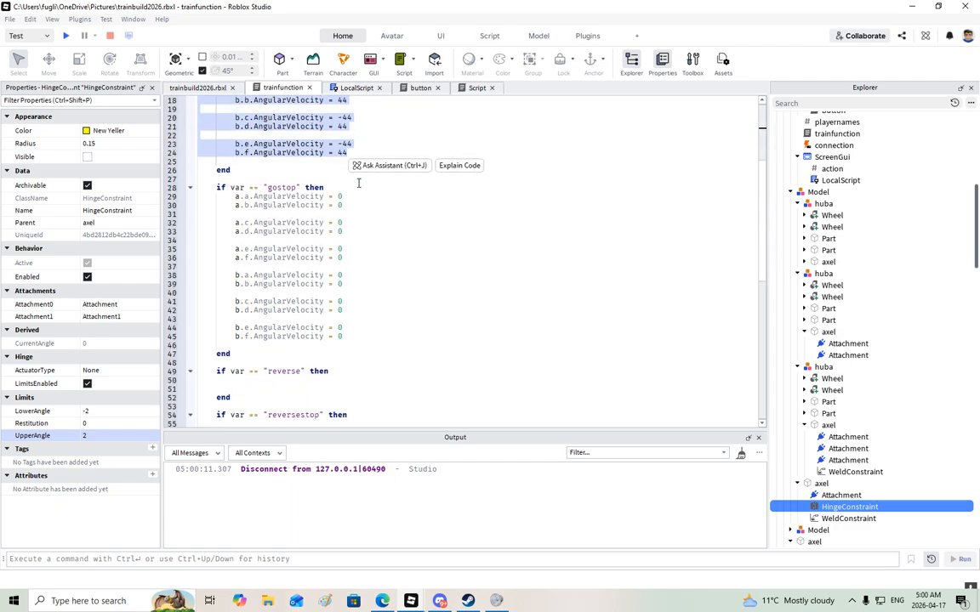
left_click(278, 250)
key("ctrl+v")
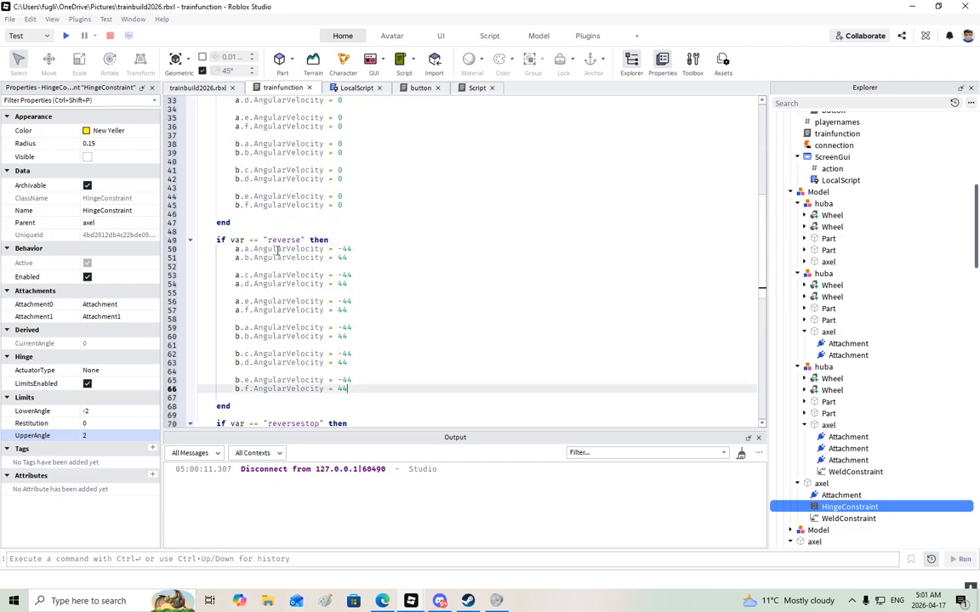
- Invert the velocities in trainfunction's "reverse" condition: 44 for the a, c and e wheels and -44 for b, d and f, in both sets
left_click(344, 250)
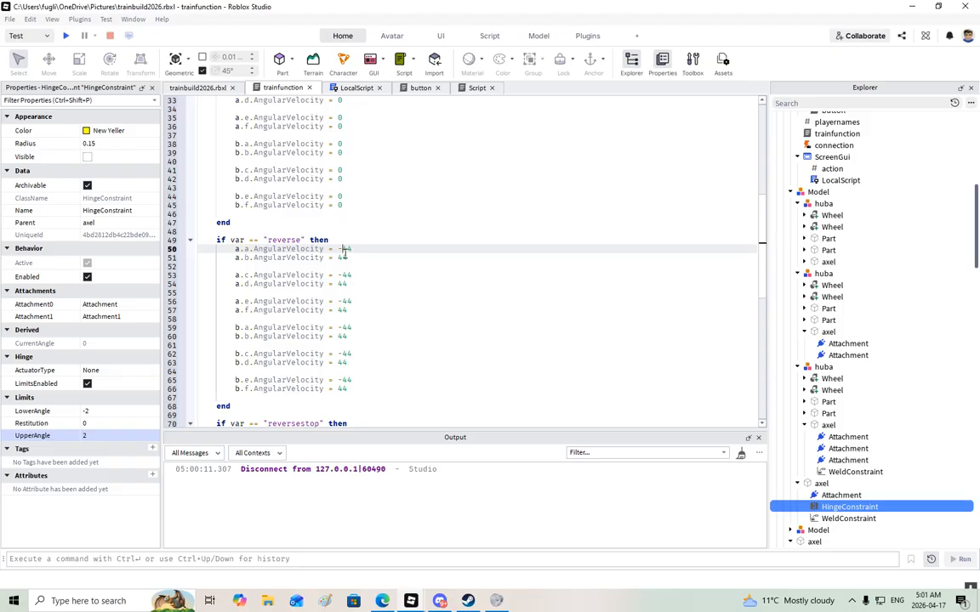
key("Down")
type("-")
key("Down")
key("Down")
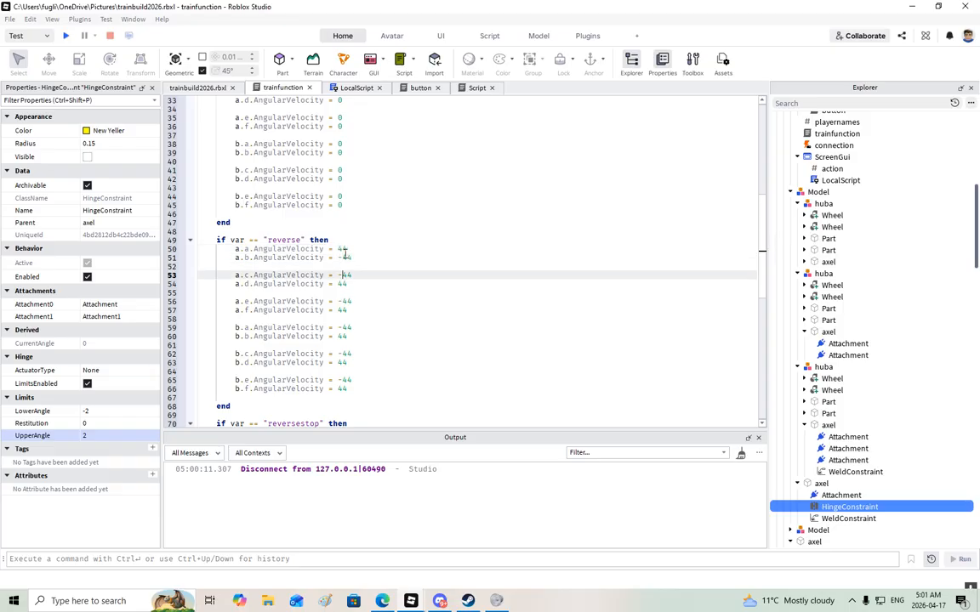
key("Down")
type("-")
key("Down")
key("Down")
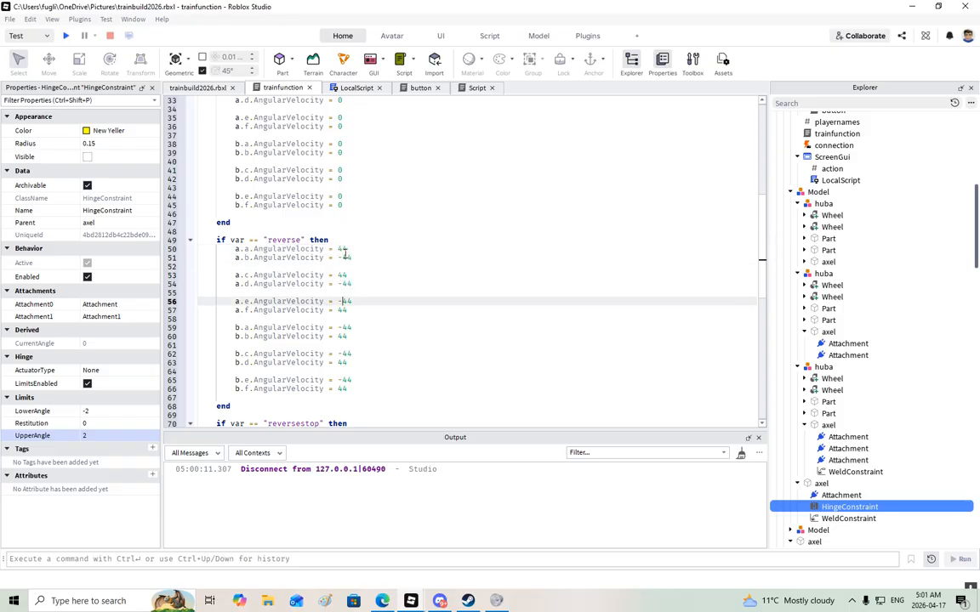
key("Down")
type("-")
key("Down")
key("Down")
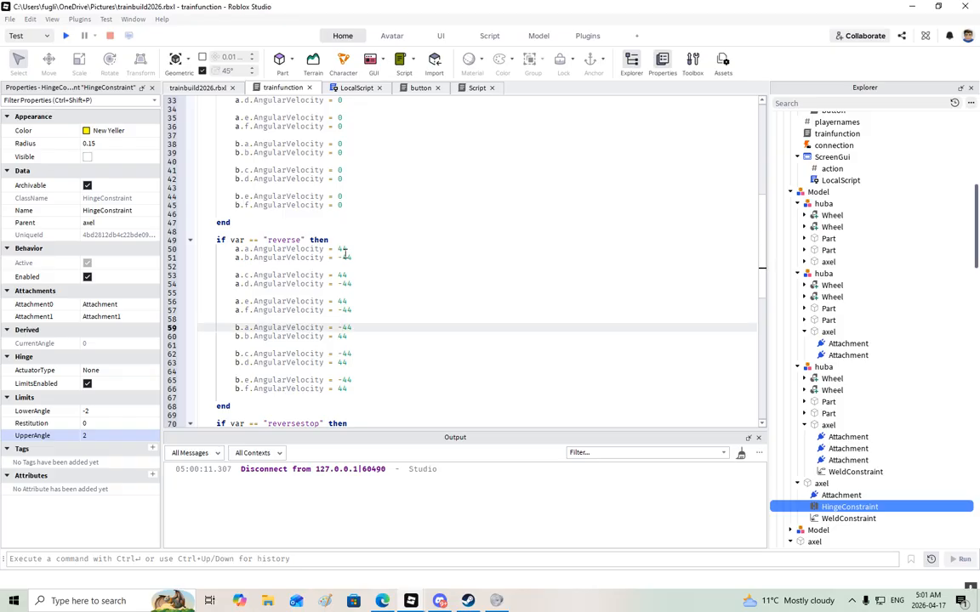
key("Down")
type("-")
key("Down")
key("Down")
key("Down")
type("-")
key("Down")
key("Down")
key("Down")
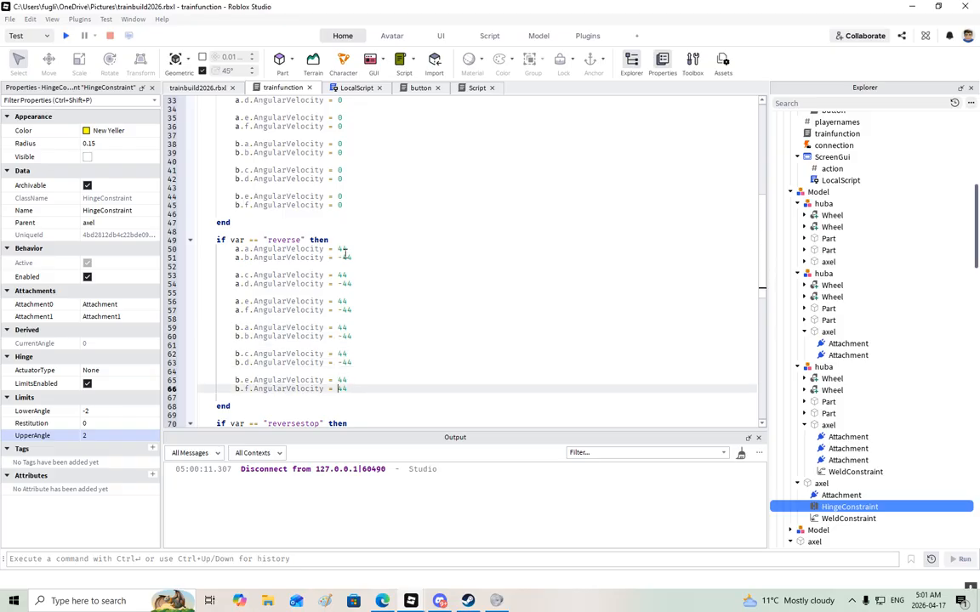
- Copy the zero AngularVelocity lines from the "gostop" condition into the "reversestop" condition of trainfunction
scroll(358, 256, "down", 2)
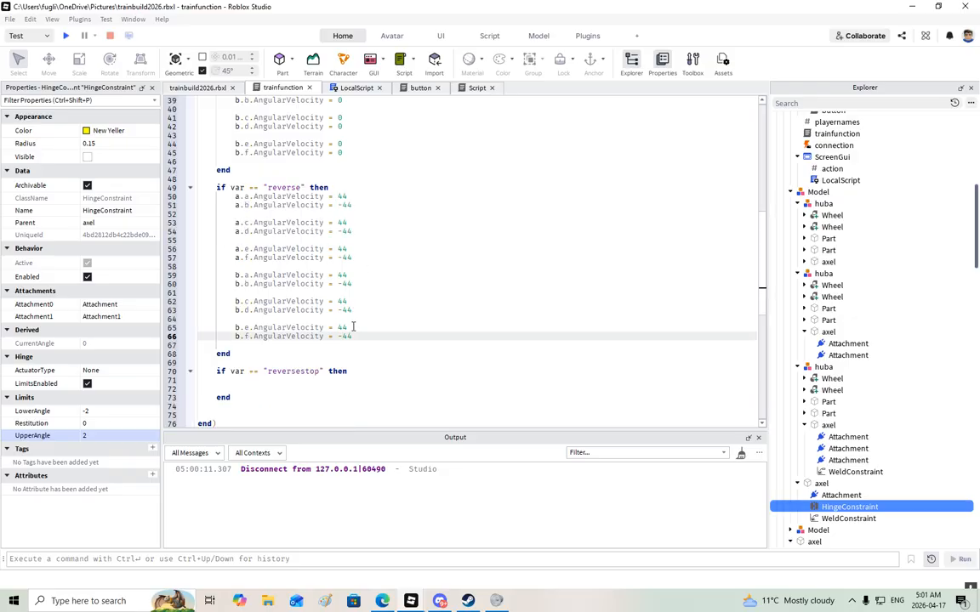
scroll(338, 231, "up", 3)
left_click_drag(345, 230, 194, 150)
key("ctrl+c")
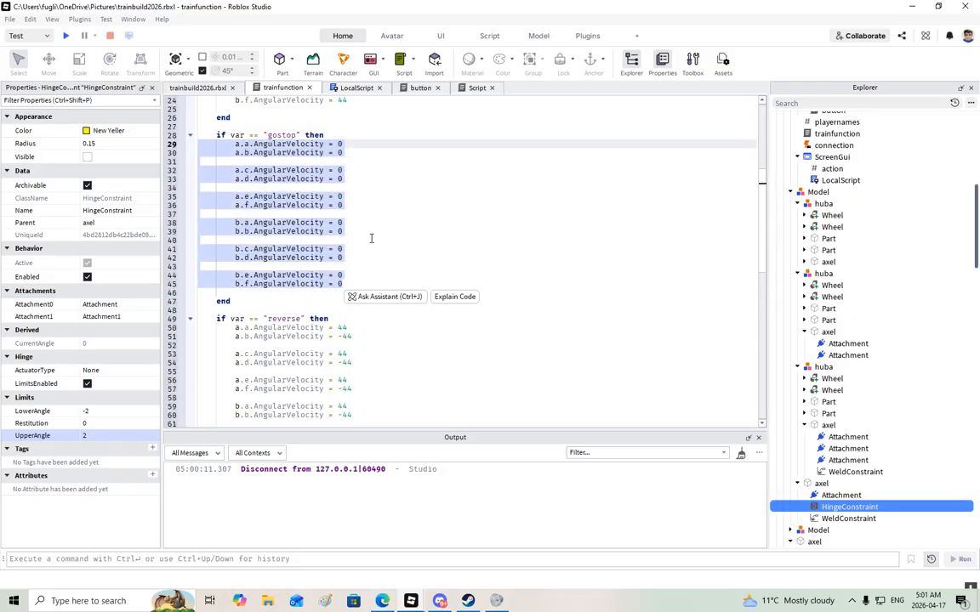
scroll(453, 298, "down", 8)
left_click(309, 303)
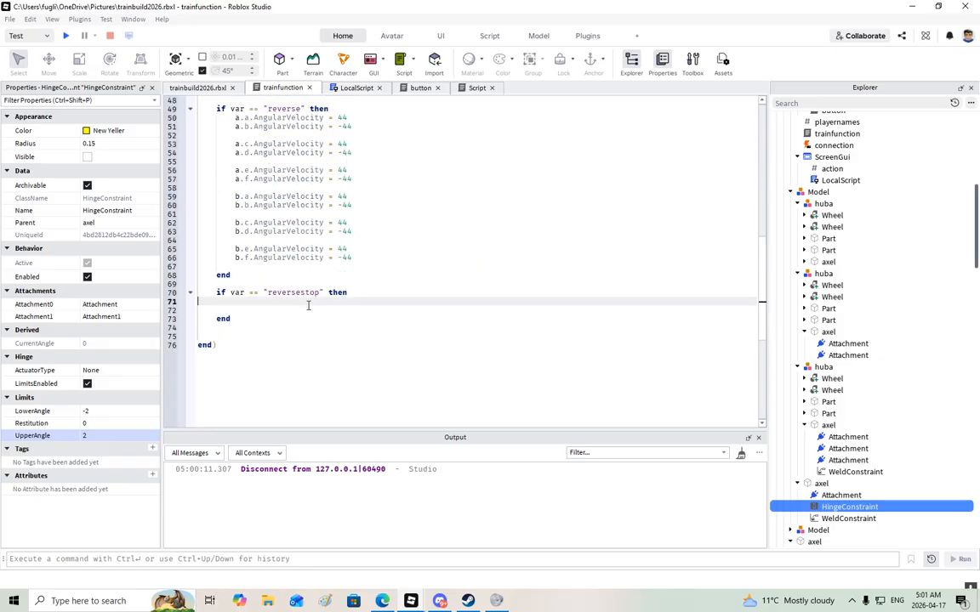
key("ctrl+v")
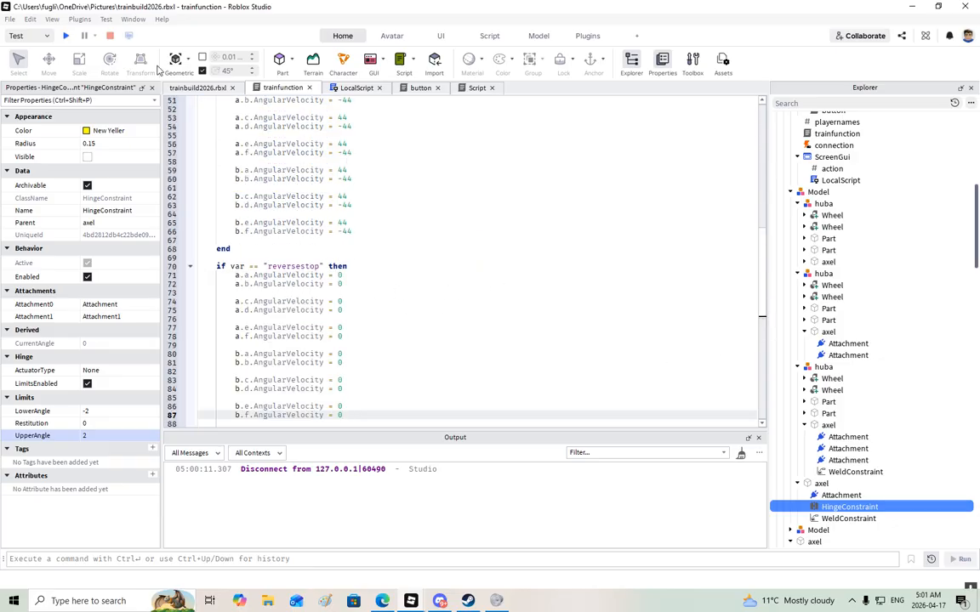
- Start a playtest from the 3D view and seat the character in the train's drive seat
left_click(200, 89)
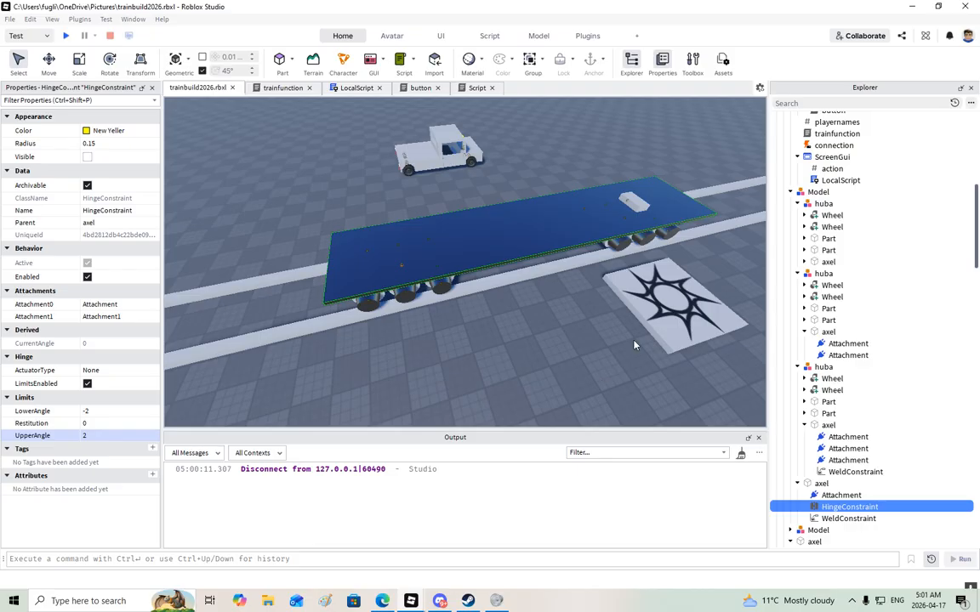
right_click_drag(600, 344, 599, 343)
key("w")
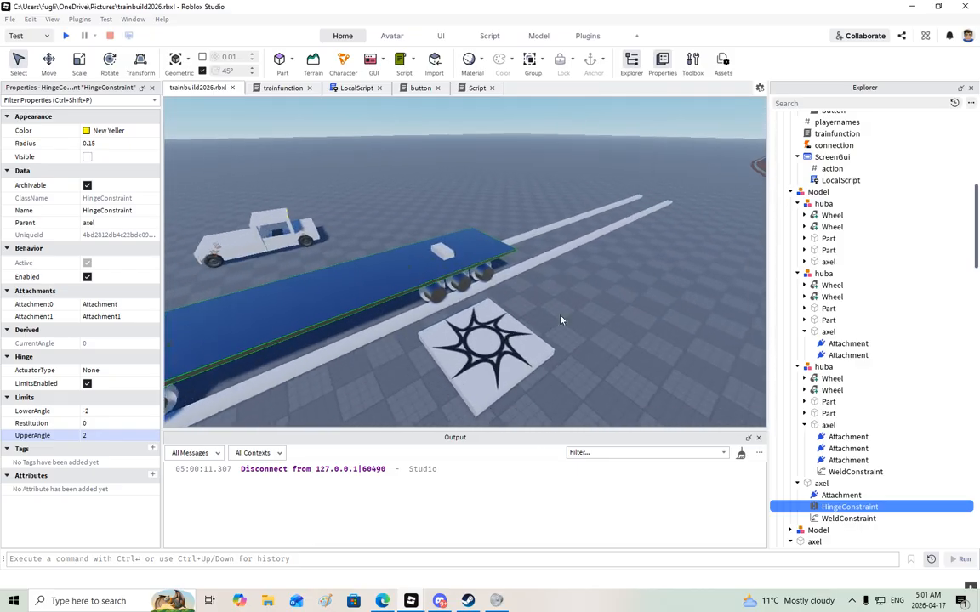
left_click(66, 37)
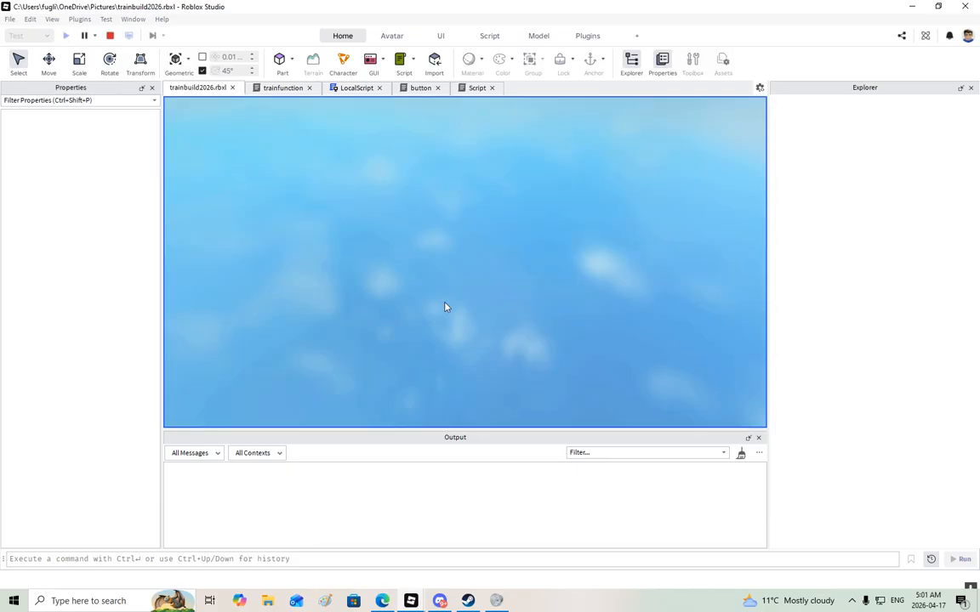
key("w")
right_click_drag(429, 303, 428, 303)
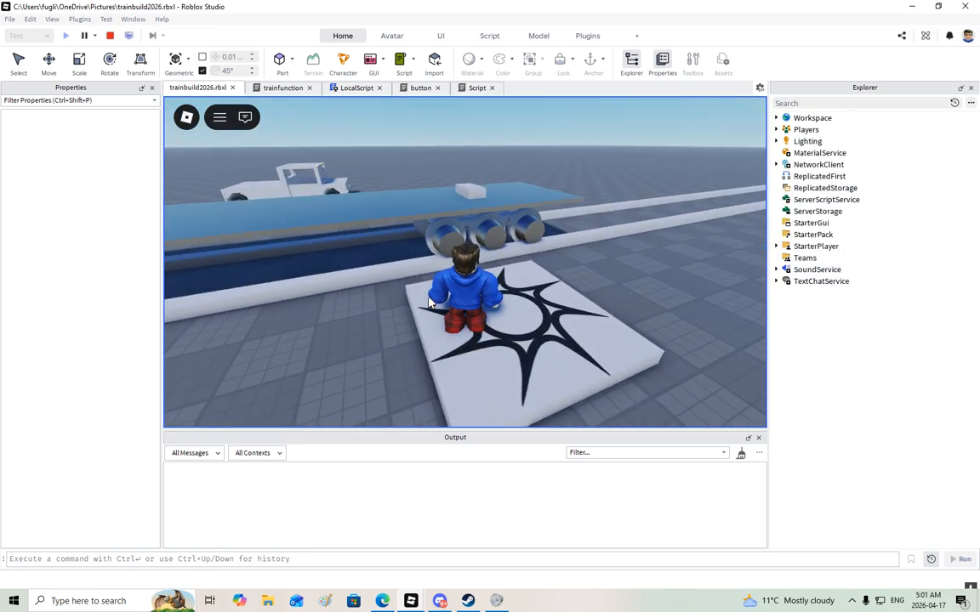
key("w")
key("space")
key("e")
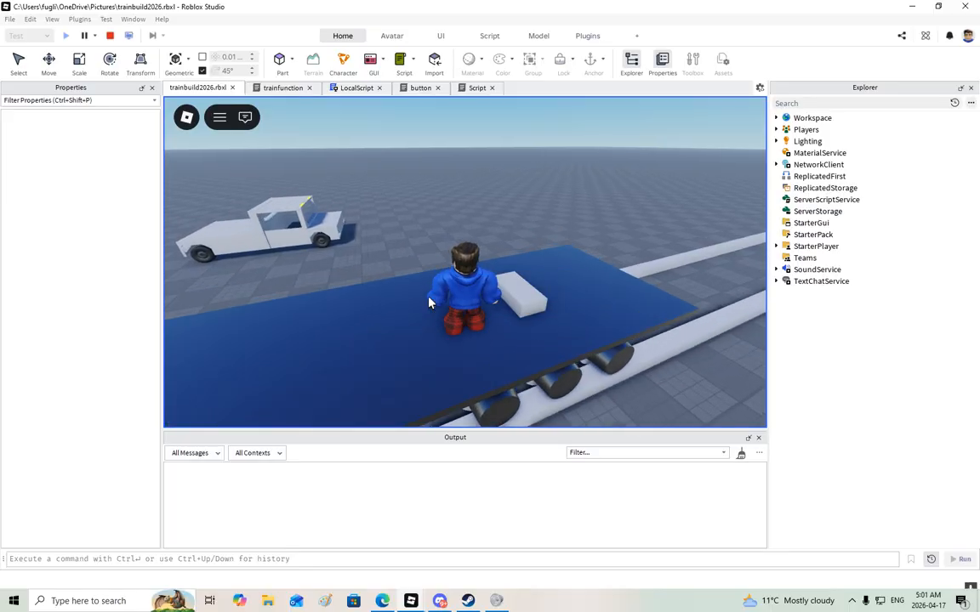
key("e")
- Test driving the train forward while viewing it from the side, and end the playtest
right_click_drag(511, 279, 510, 279)
key("w")
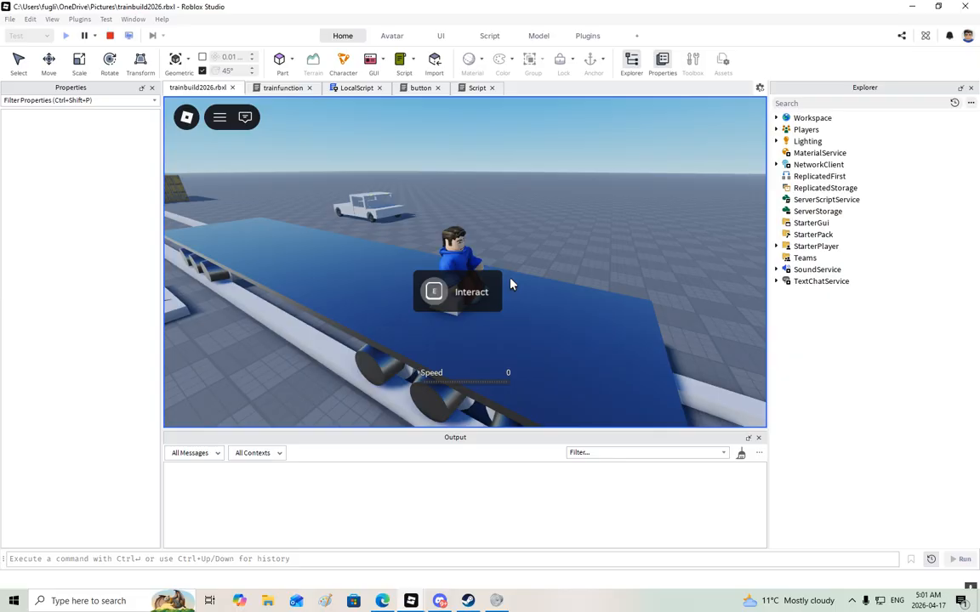
left_click(111, 36)
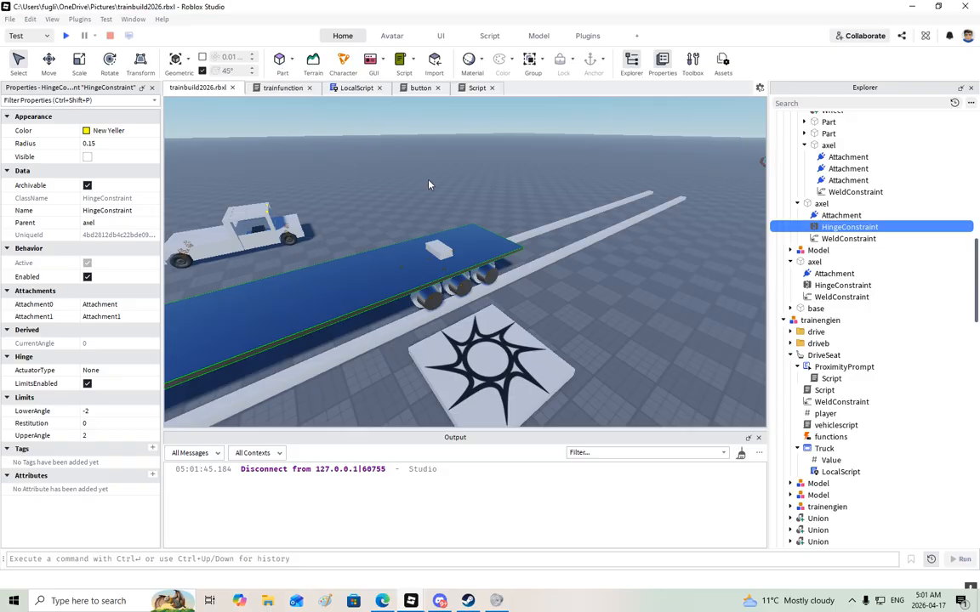
- Duplicate the LocalScript's W-key InputBegan and InputEnded functions below the existing ones
left_click(356, 88)
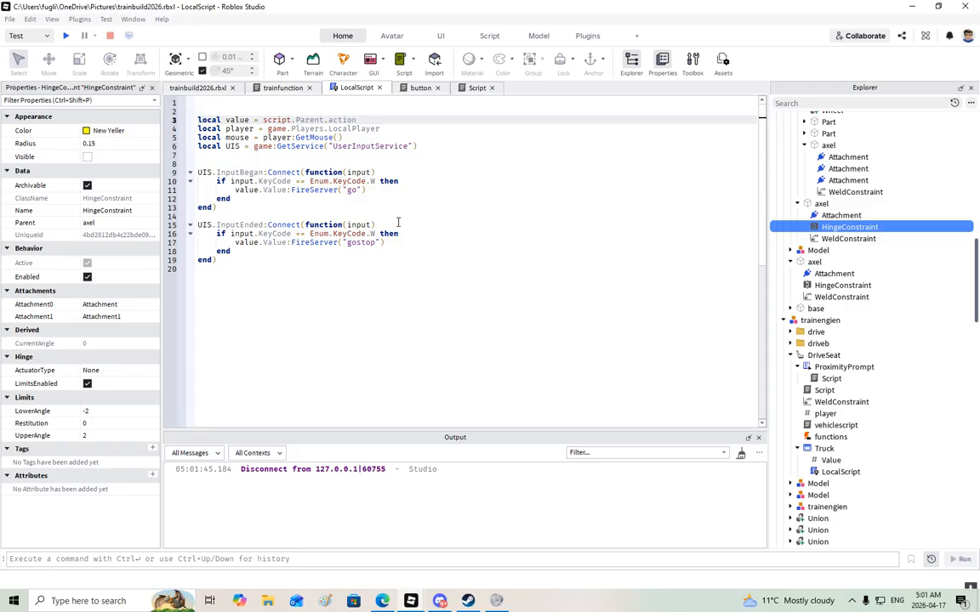
left_click_drag(215, 261, 197, 173)
key("ctrl+c")
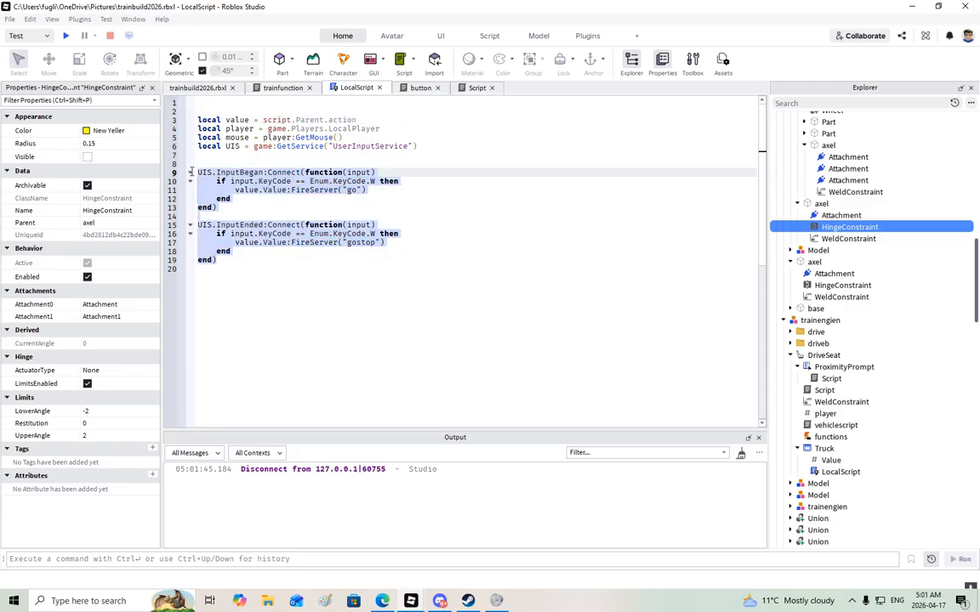
left_click(250, 257)
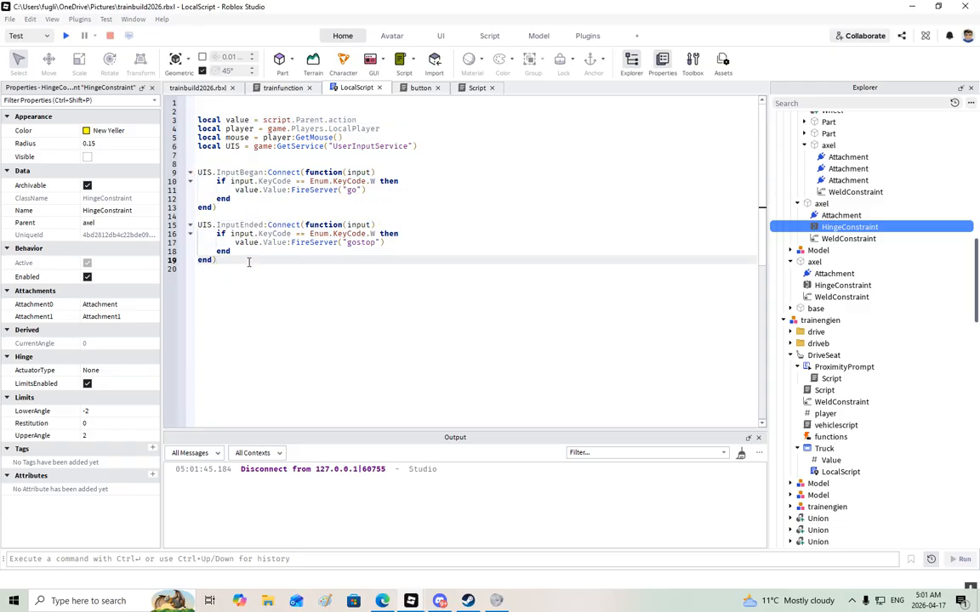
key("Return")
key("Return")
key("ctrl+v")
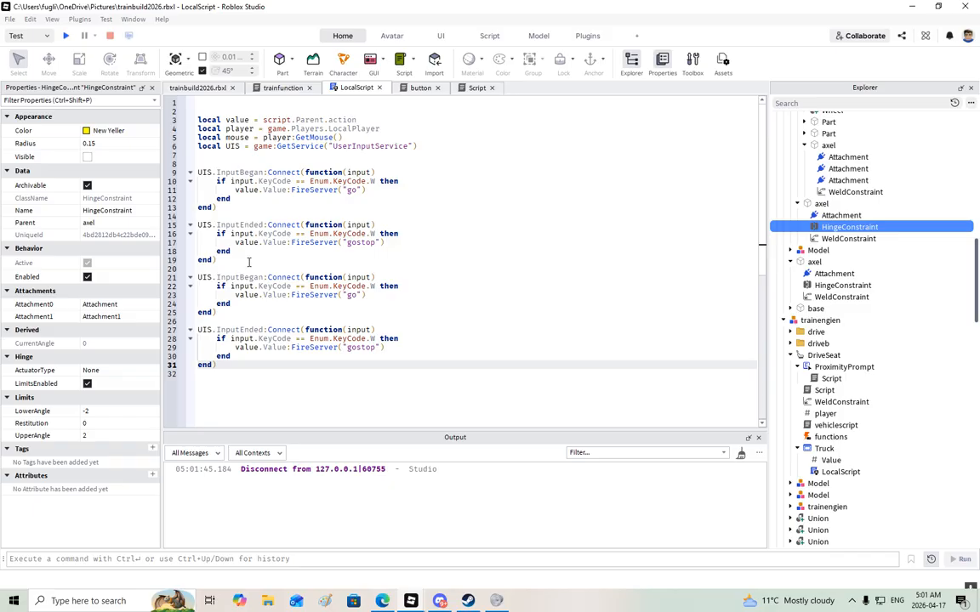
- Change the key in both duplicated input functions to Enum.KeyCode.S
left_click(373, 287)
type("S")
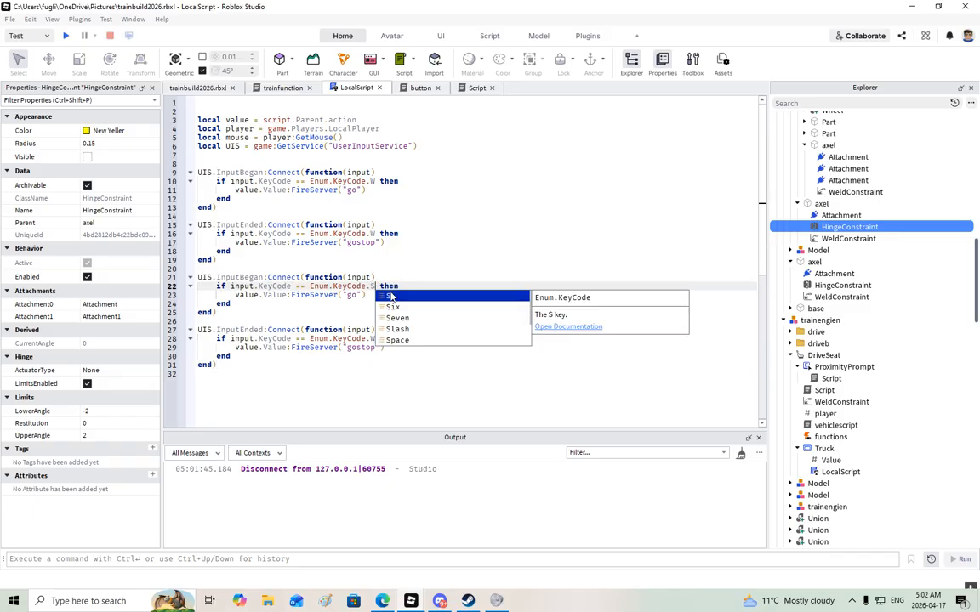
left_click(391, 296)
left_click(380, 338)
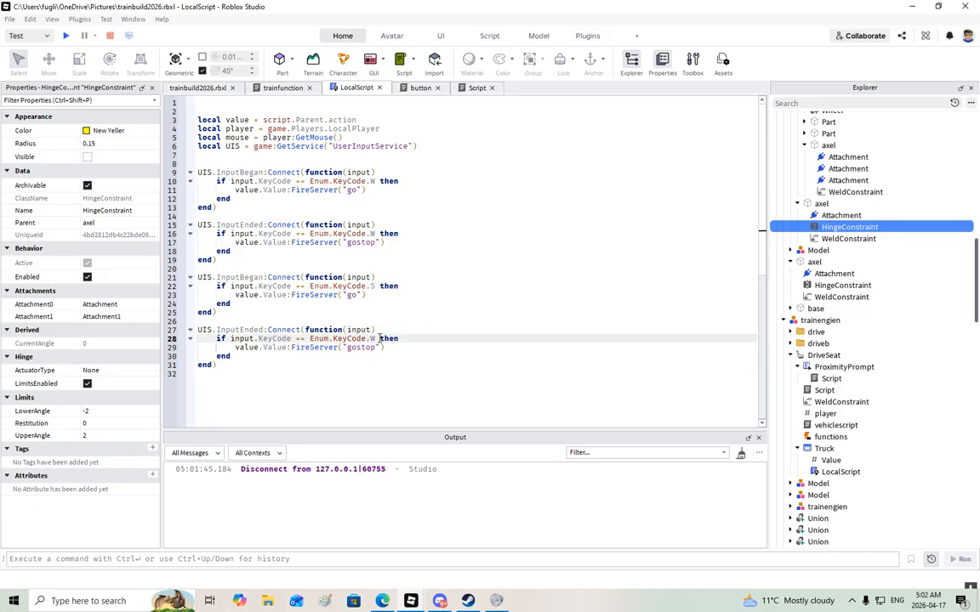
key("BackSpace")
type("S")
left_click(379, 338)
- Make the S-key functions fire "reverse" when the key goes down and "reversestop" when it is released
left_click(358, 296)
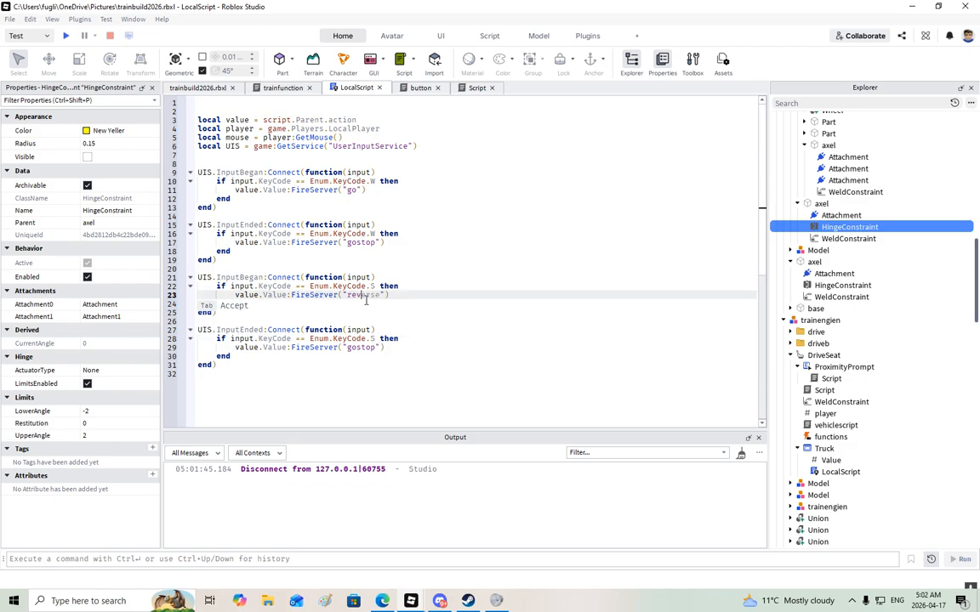
key("Tab")
left_click(359, 348)
type("reverse")
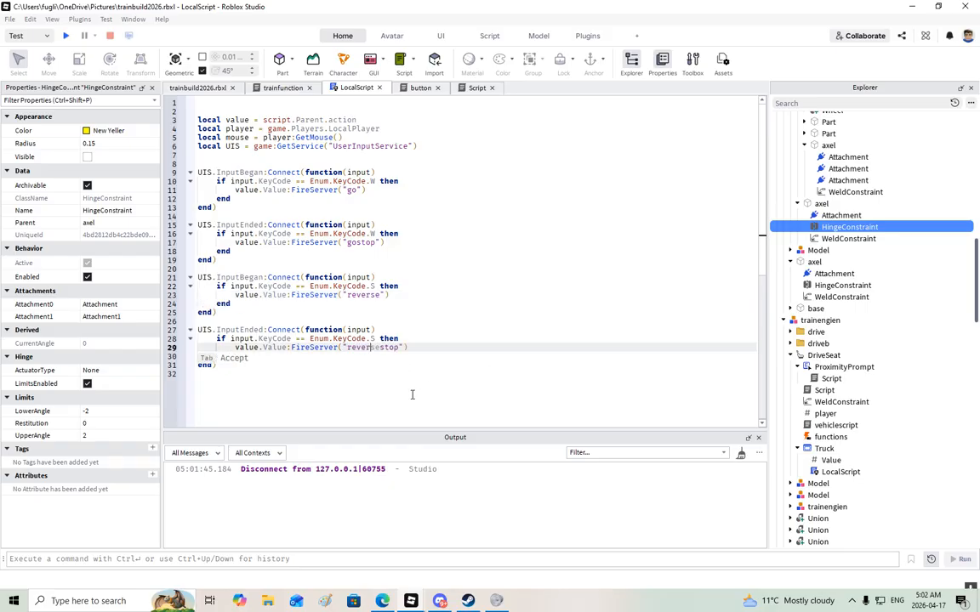
- Check the "reversestop" code in trainfunction, start a playtest, and drive the train forward from its seat
left_click(283, 88)
scroll(349, 187, "down", 5)
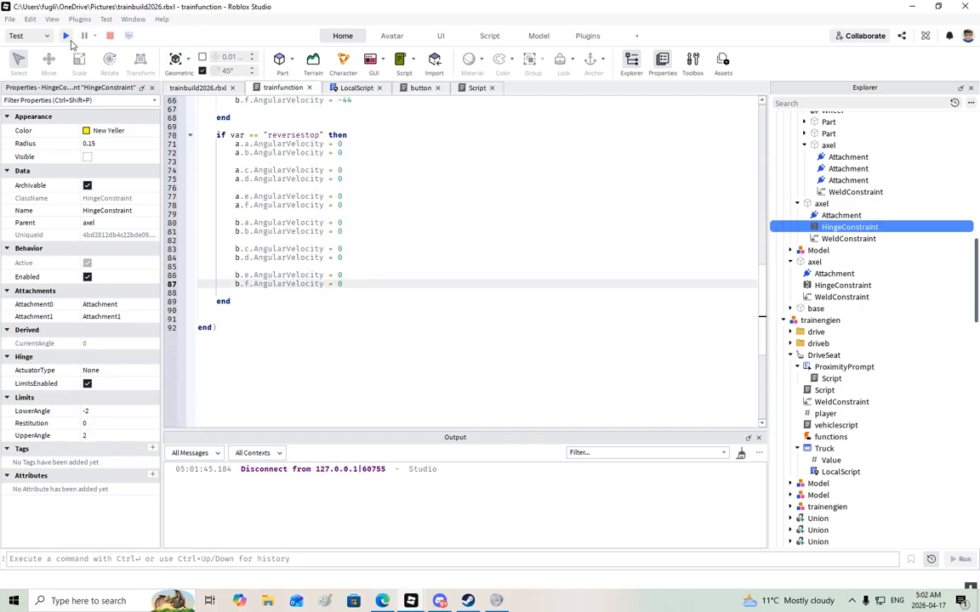
left_click(65, 36)
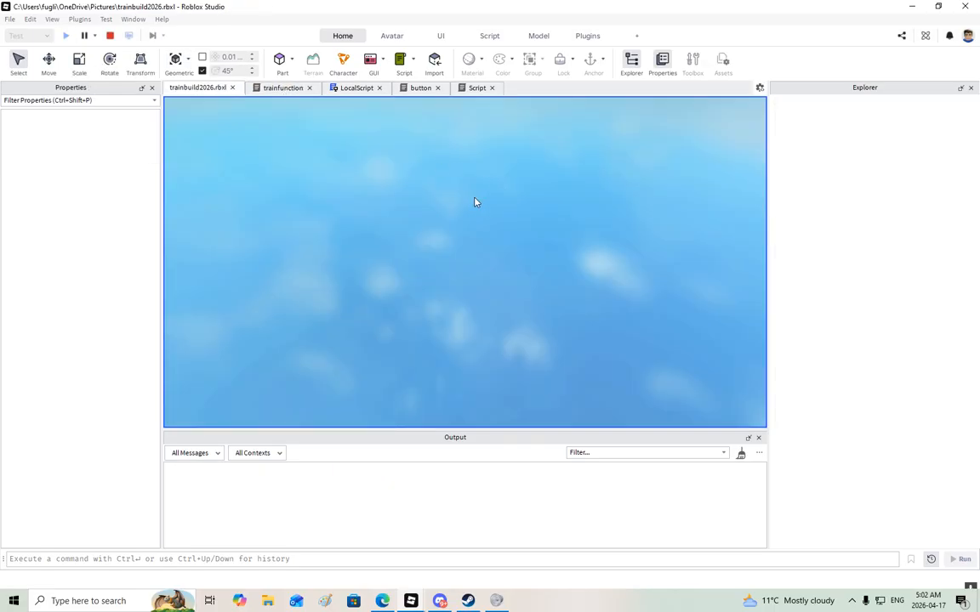
key("w")
key("space")
right_click_drag(532, 306, 532, 304)
key("e")
key("w")
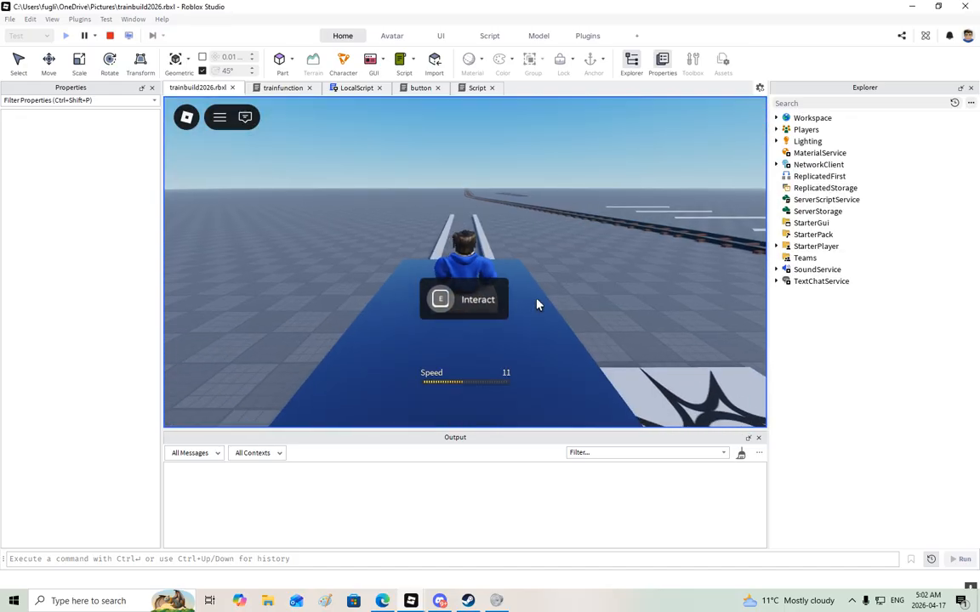
- Test driving the train forward and in reverse while examining the wheels on the rails, and end the playtest
key("w")
mouse_move(597, 304)
right_mouse_down()
mouse_move(574, 292)
mouse_move(593, 286)
mouse_move(586, 300)
right_mouse_up()
key("s")
key("w")
scroll(574, 297, "up", 1)
right_click_drag(582, 350, 581, 350)
key("s")
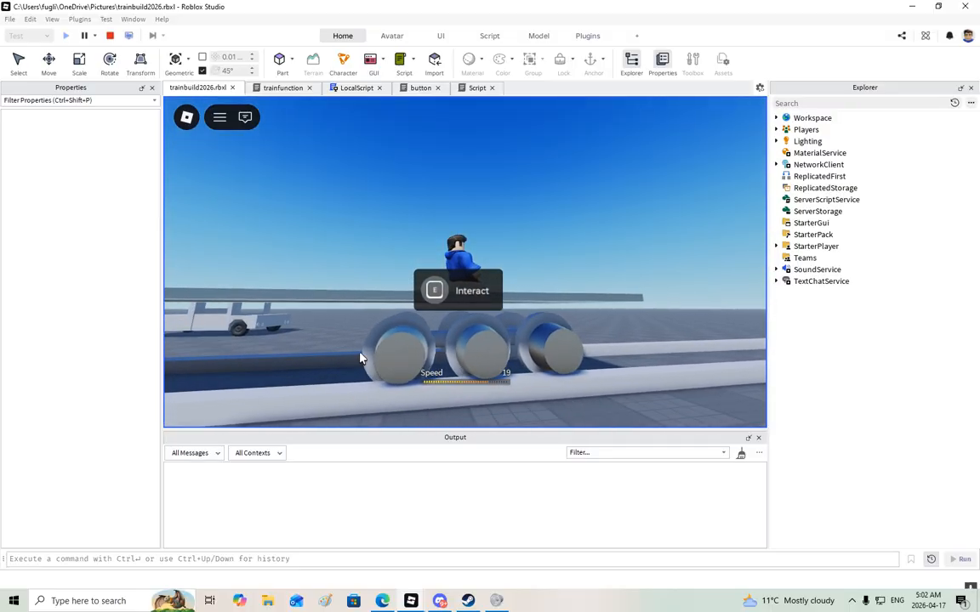
right_click_drag(354, 365, 354, 365)
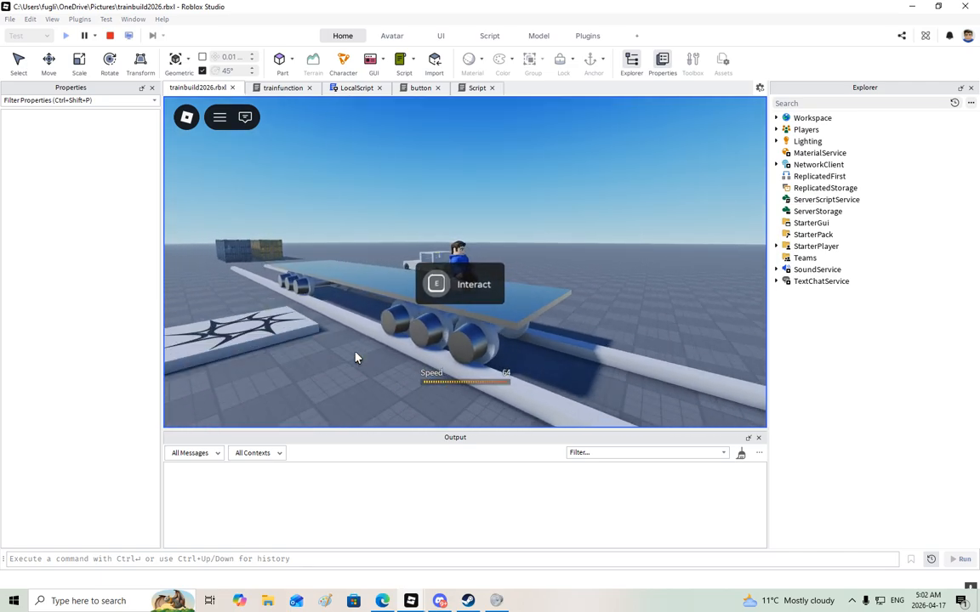
right_click_drag(357, 358, 600, 338)
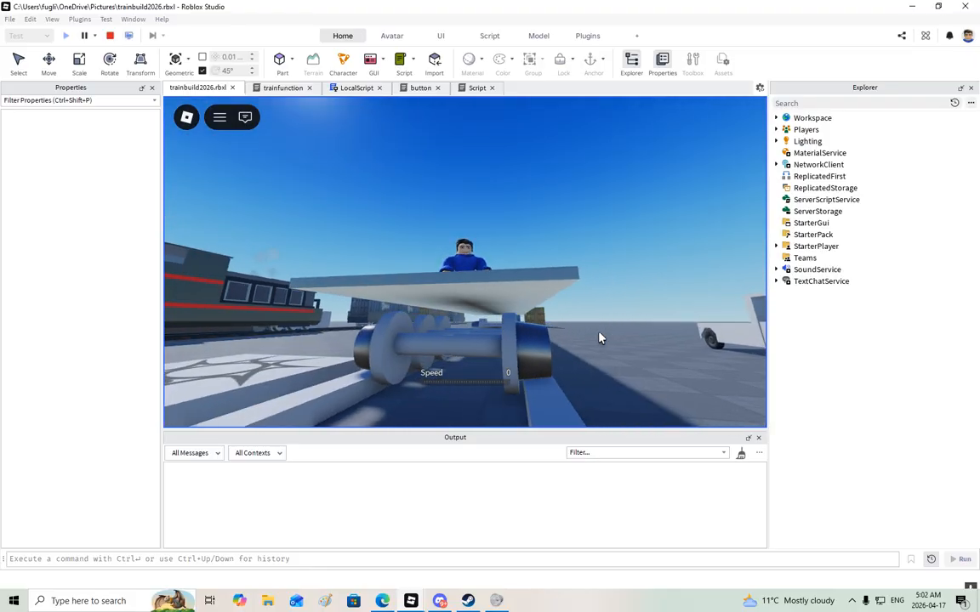
left_click(110, 35)
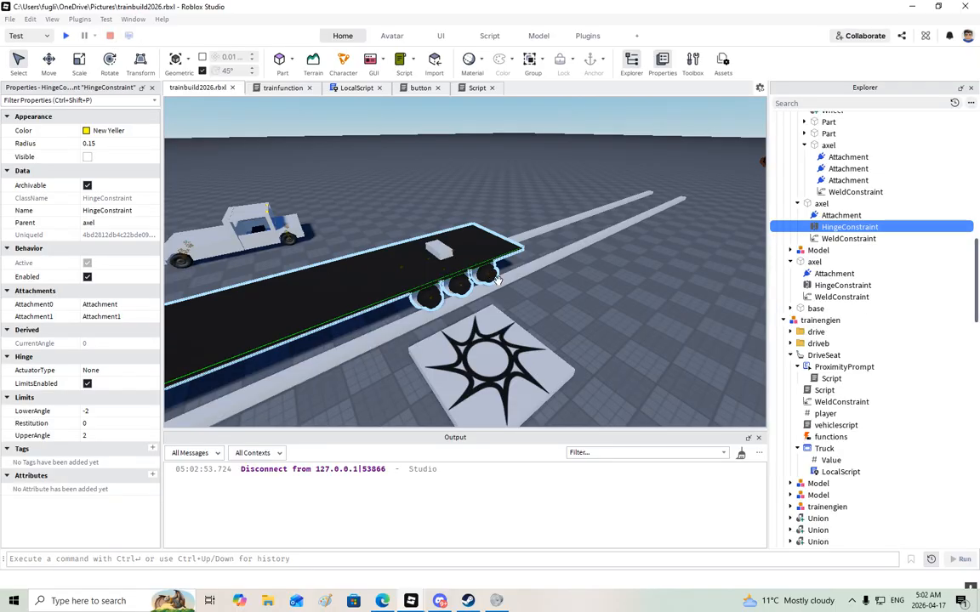
- Shift the rail part beneath the train's front wheel slightly sideways toward the wheel flange
right_click_drag(499, 280, 501, 280)
key("w")
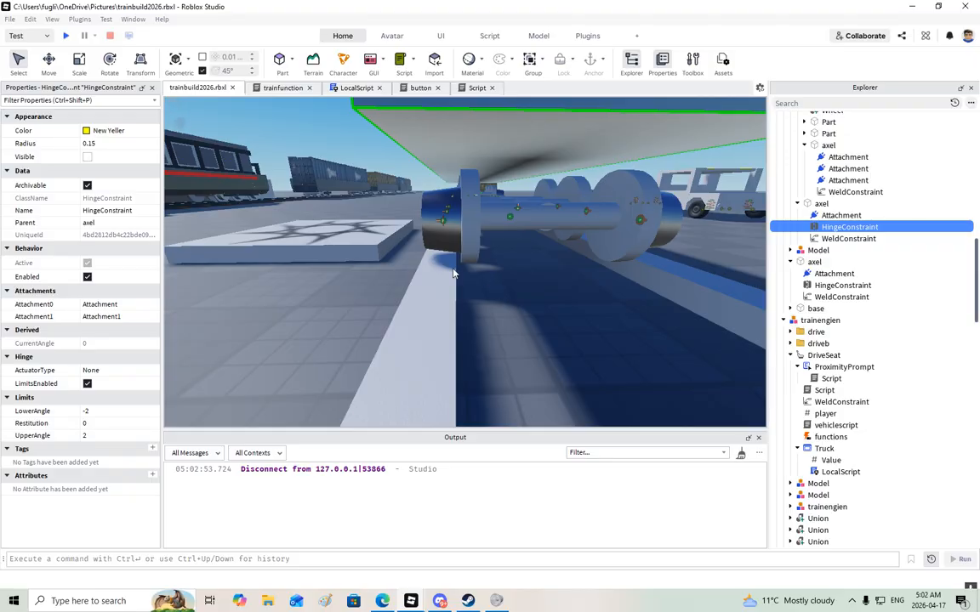
left_click(451, 270)
left_click(50, 58)
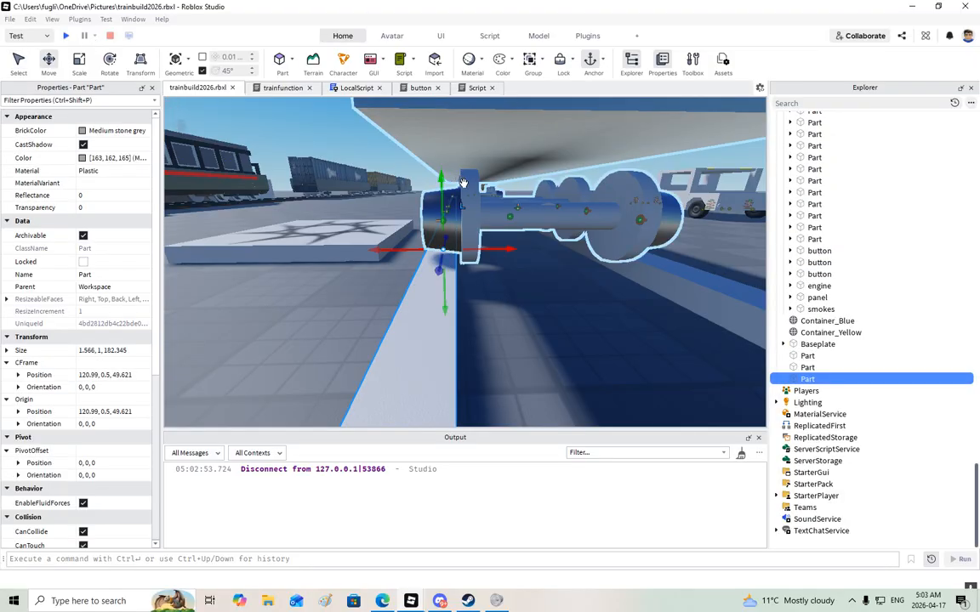
left_click_drag(499, 247, 515, 249)
- Start another playtest with the shifted rail and seat the character in the train's drive seat
left_click(66, 35)
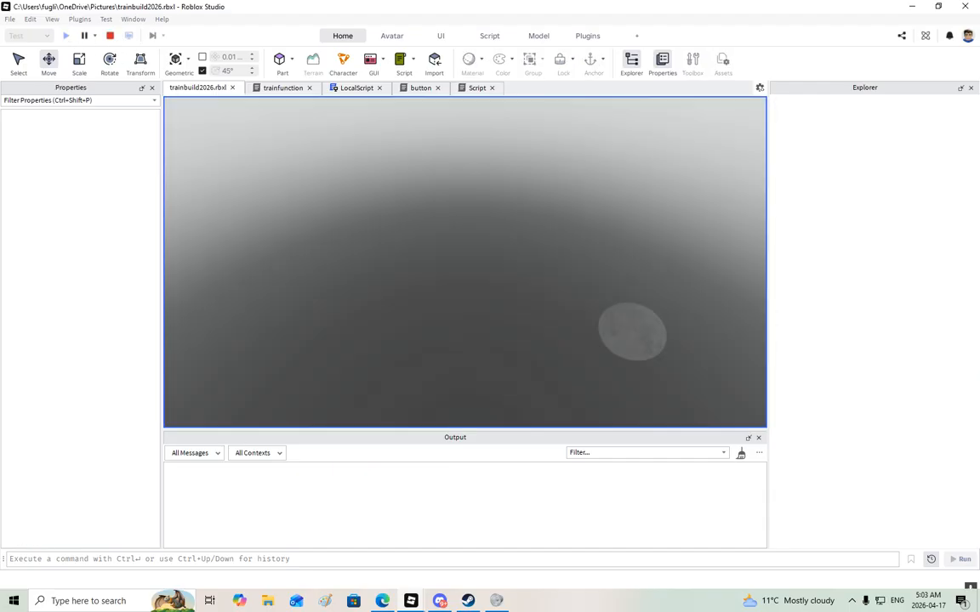
key("w")
right_click_drag(510, 251, 511, 252)
key("space")
key("e")
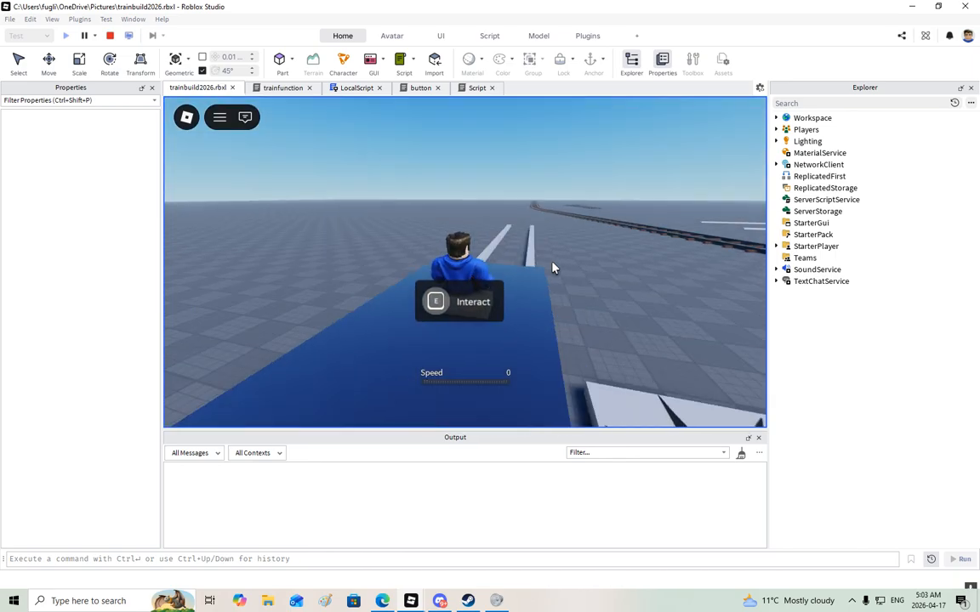
- Drive the train along the shifted rail while examining its wheels from the side and front, and end the playtest
right_click_drag(553, 268, 553, 268)
scroll(553, 268, "down", 3)
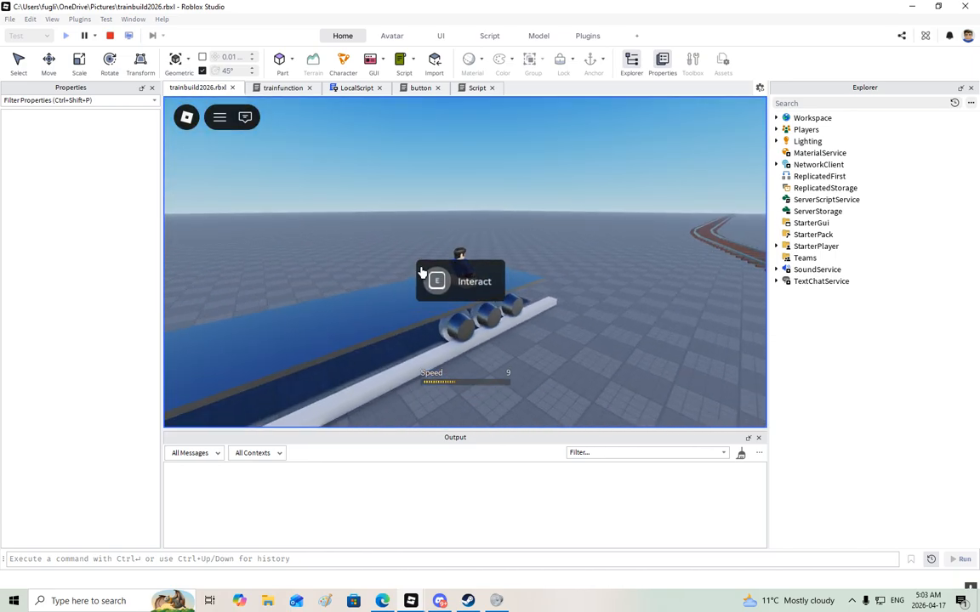
right_click_drag(579, 299, 580, 301)
key("w")
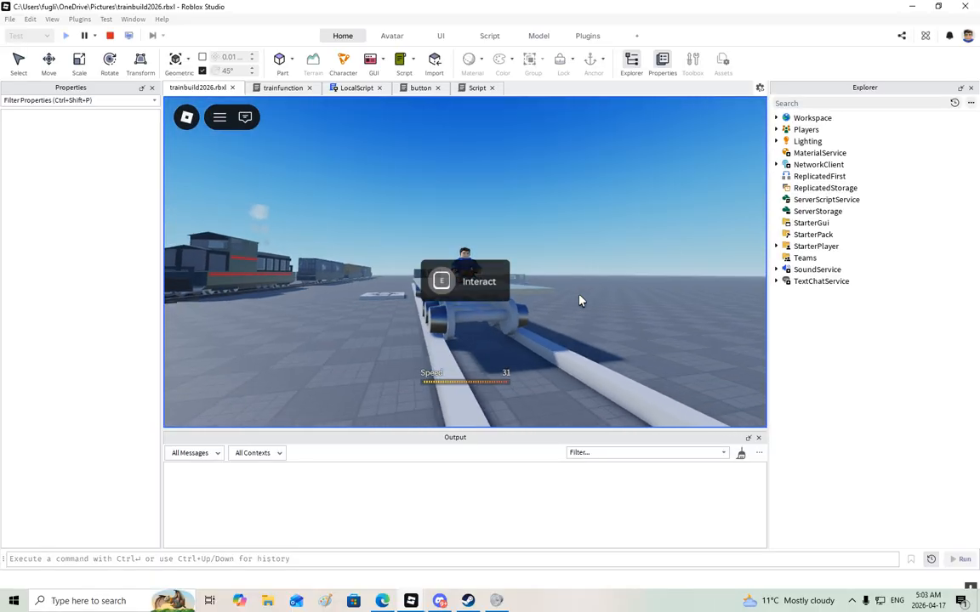
left_click(110, 35)
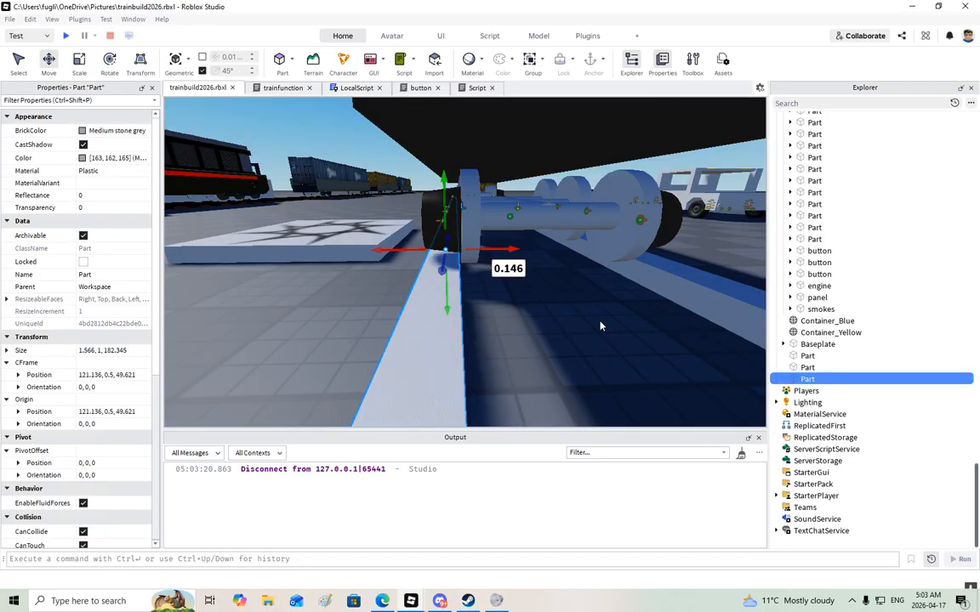
- Select the rail part on the other side of the train and raise it about 0.453 studs against the wheel
key("d")
right_click_drag(601, 327, 600, 327)
key("w")
left_click(402, 384)
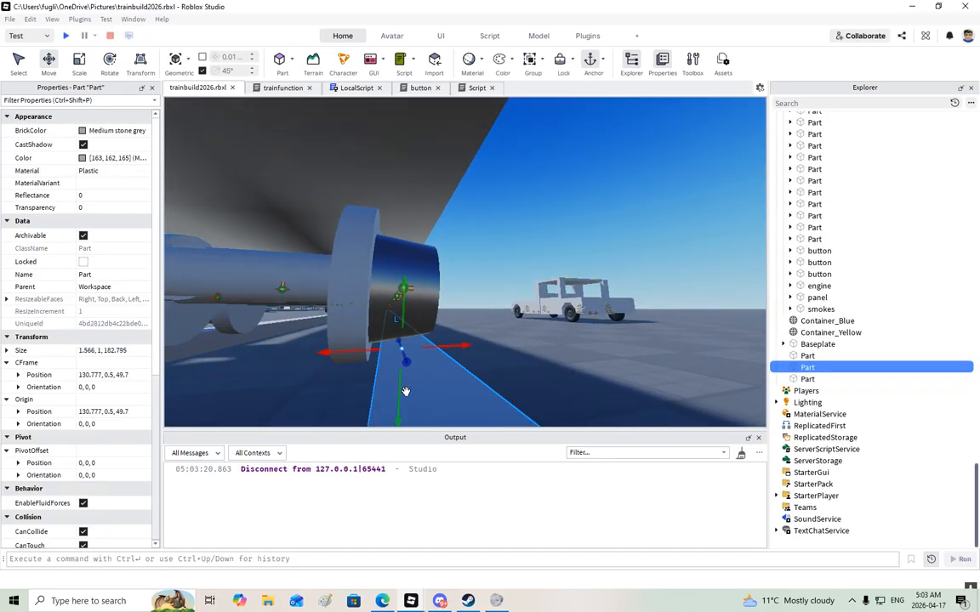
key("s")
key("a")
key("d")
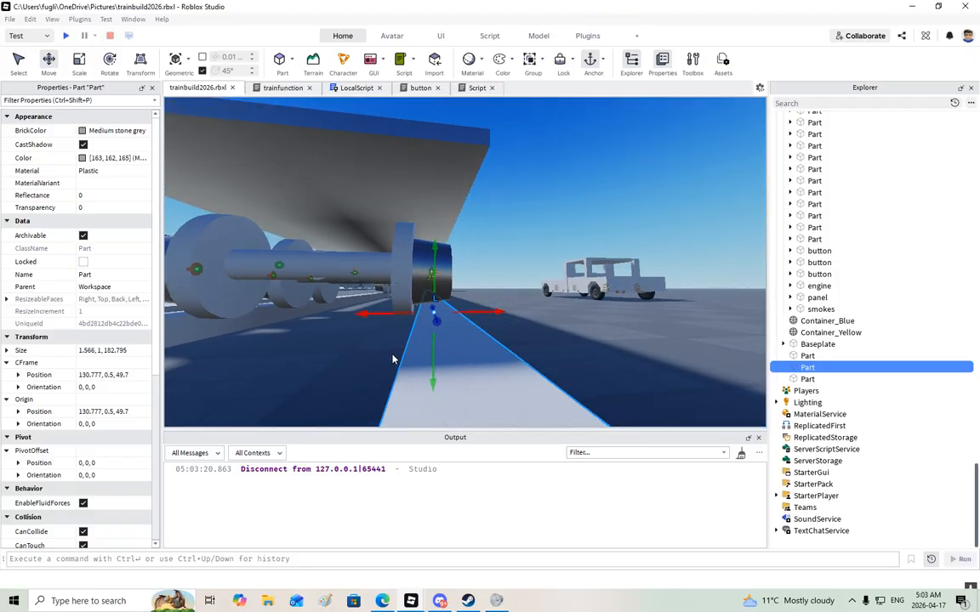
left_click_drag(434, 257, 434, 249)
right_click_drag(434, 249, 434, 250)
key("w")
key("a")
key("e")
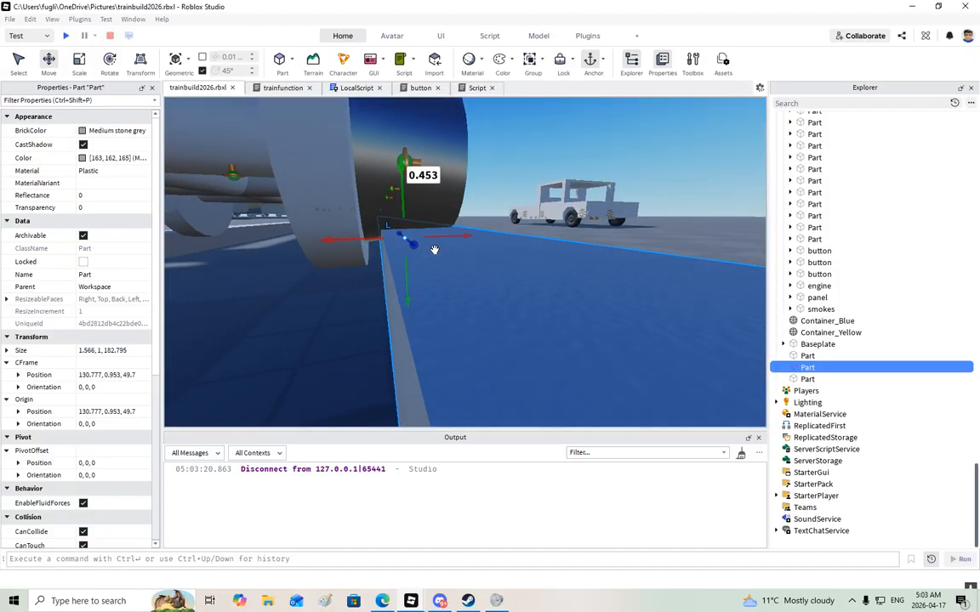
- Shift the raised rail part about 0.219 studs sideways toward the wheel flange and lower it to a height of 0.5
left_click_drag(383, 244, 366, 238)
key("e")
right_click_drag(374, 238, 376, 224)
key("s")
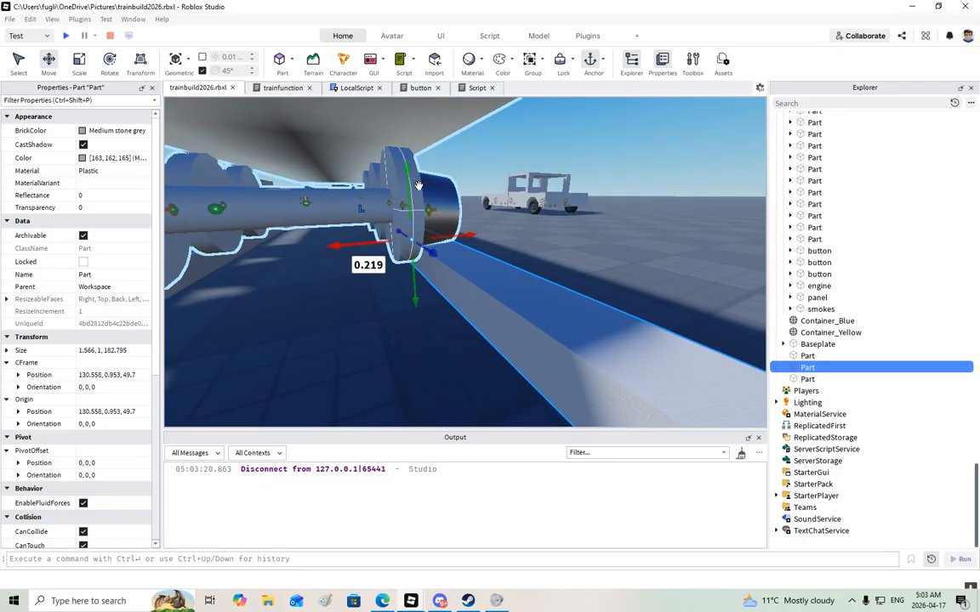
left_click_drag(406, 177, 407, 188)
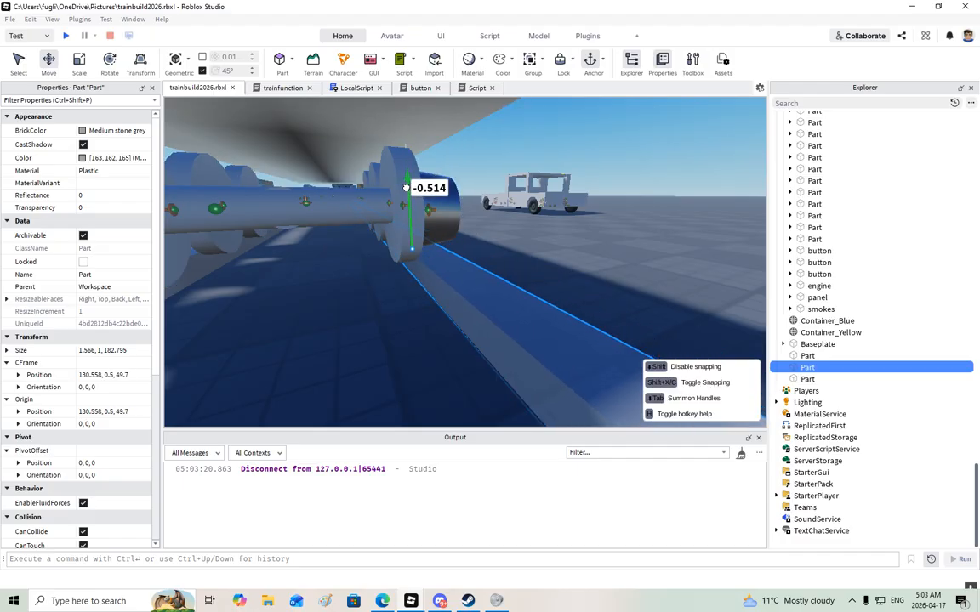
- Select the opposite rail part and raise it about 0.404 studs to check its alignment with the wheel
right_click_drag(380, 204, 379, 202)
key("s")
key("w")
left_click(394, 248)
key("w")
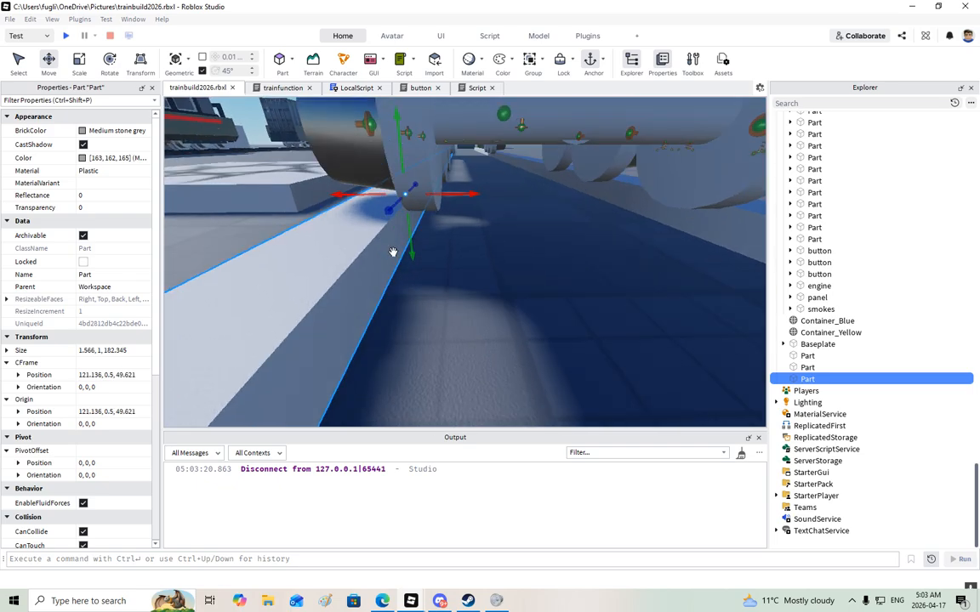
right_click_drag(394, 251, 395, 239)
key("a")
left_click_drag(427, 230, 426, 220)
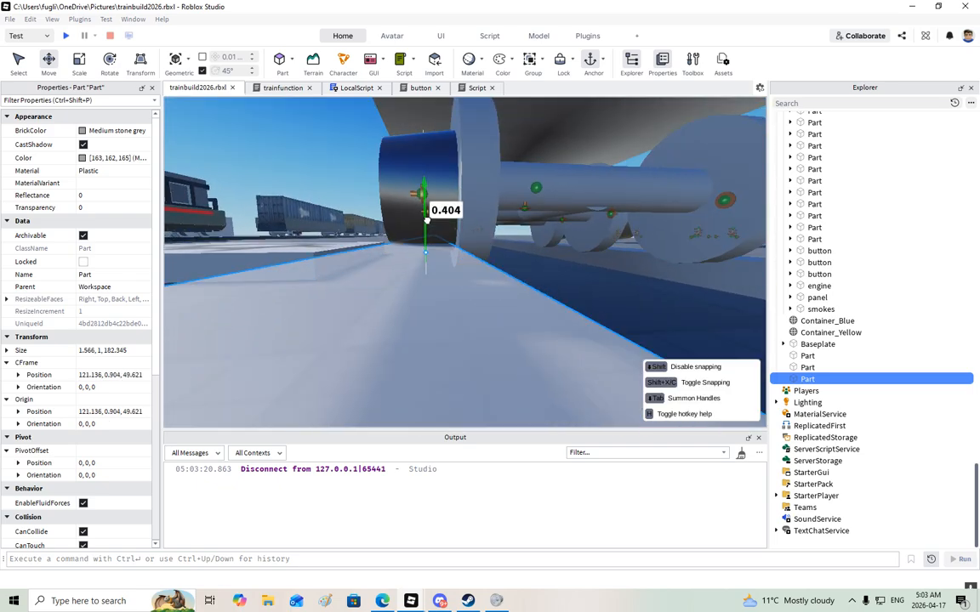
key("e")
- Lower the raised rail part in stages to a height of about 0.485
right_click_drag(427, 219, 428, 217)
key("d")
key("a")
left_click_drag(429, 192, 428, 197)
right_click_drag(428, 196, 448, 196)
key("a")
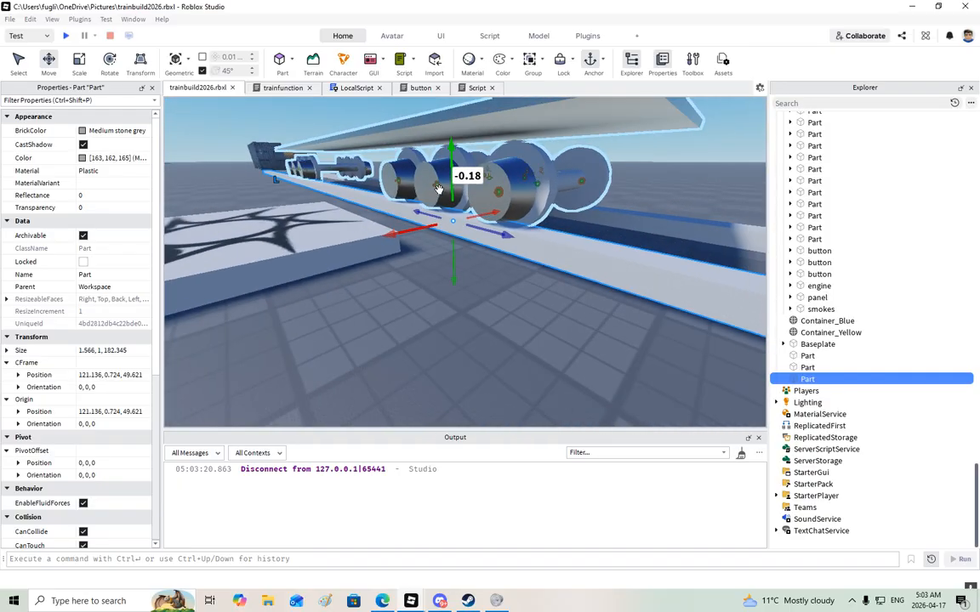
left_click_drag(449, 196, 447, 203)
right_click_drag(447, 203, 447, 205)
key("s")
- Start a playtest, drive the train forward and in reverse on the adjusted rails, and end the playtest
left_click(66, 35)
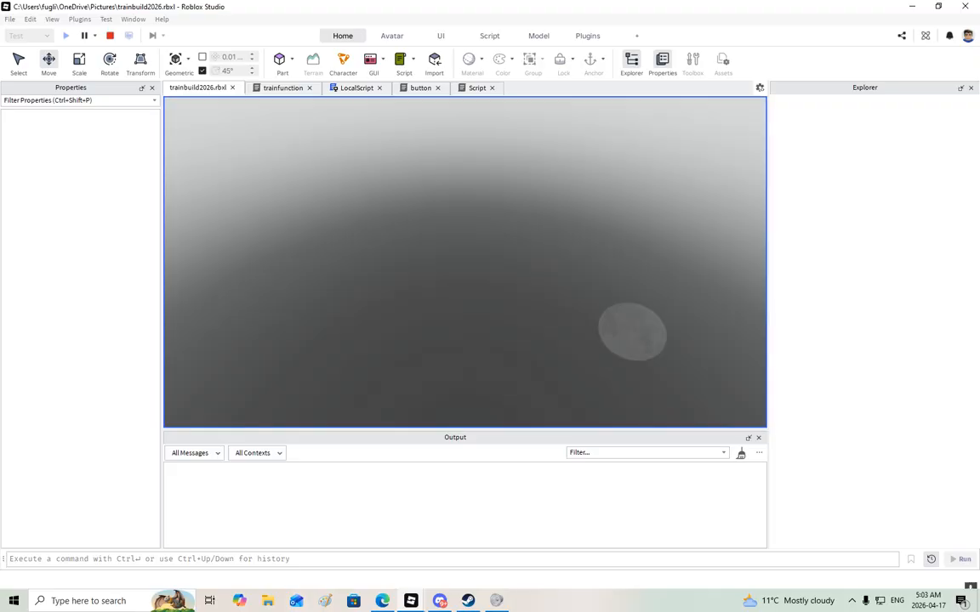
key("w")
key("space")
right_click_drag(461, 222, 524, 232)
key("w")
scroll(525, 230, "down", 3)
key("s")
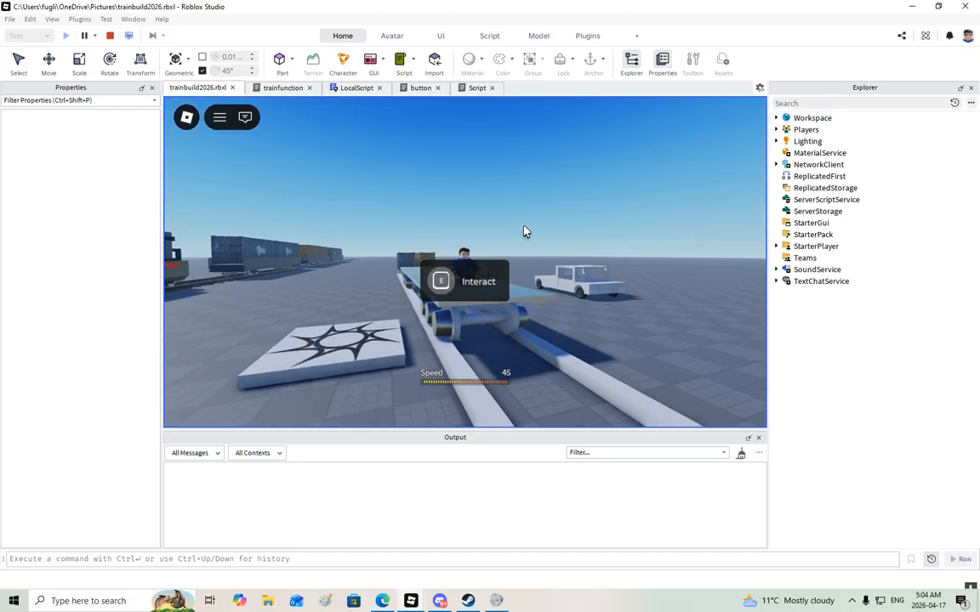
key("w")
right_click_drag(559, 329, 583, 330)
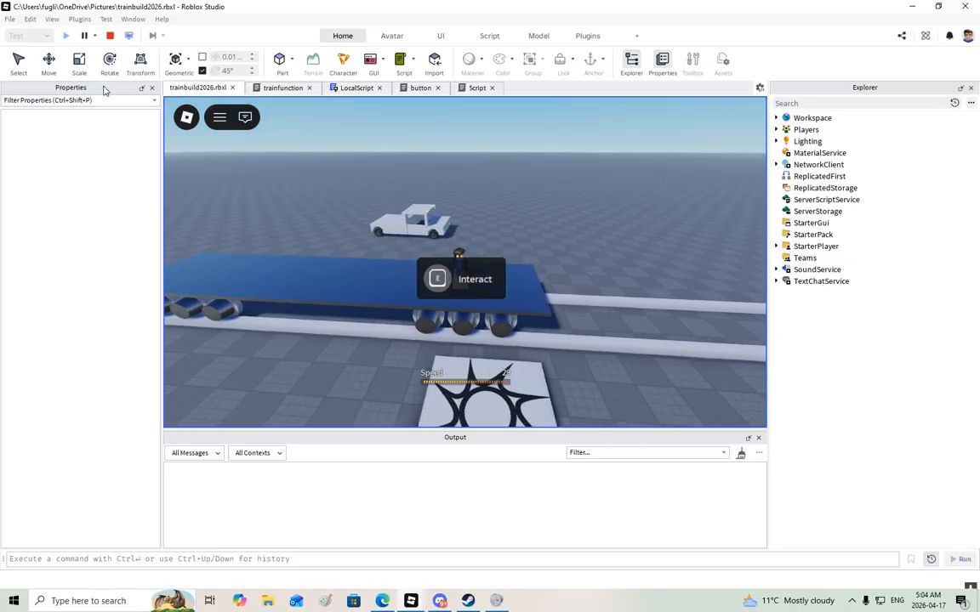
left_click(109, 38)
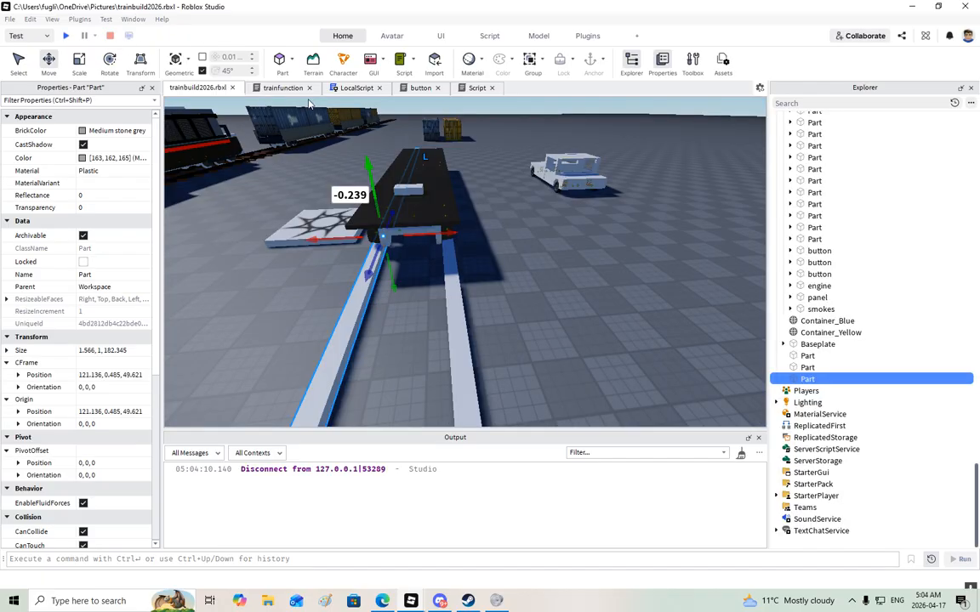
- Add the line "button.Enabled = false" at the end of the TriggerEnded function in the button script
left_click(282, 88)
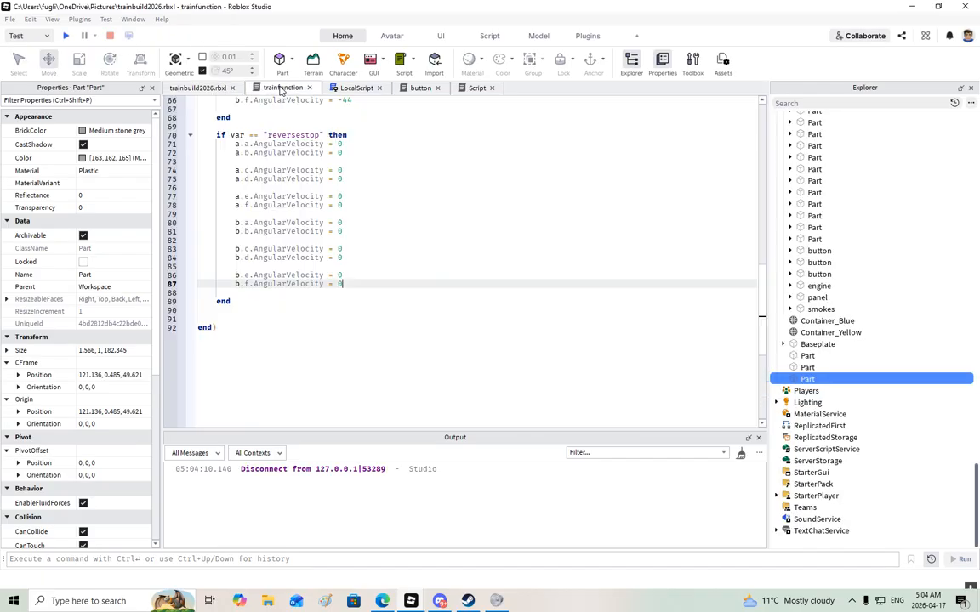
left_click(419, 88)
key("Return")
key("Return")
key("Return")
type("script")
key("Left")
key("Left")
key("BackSpace")
type("b")
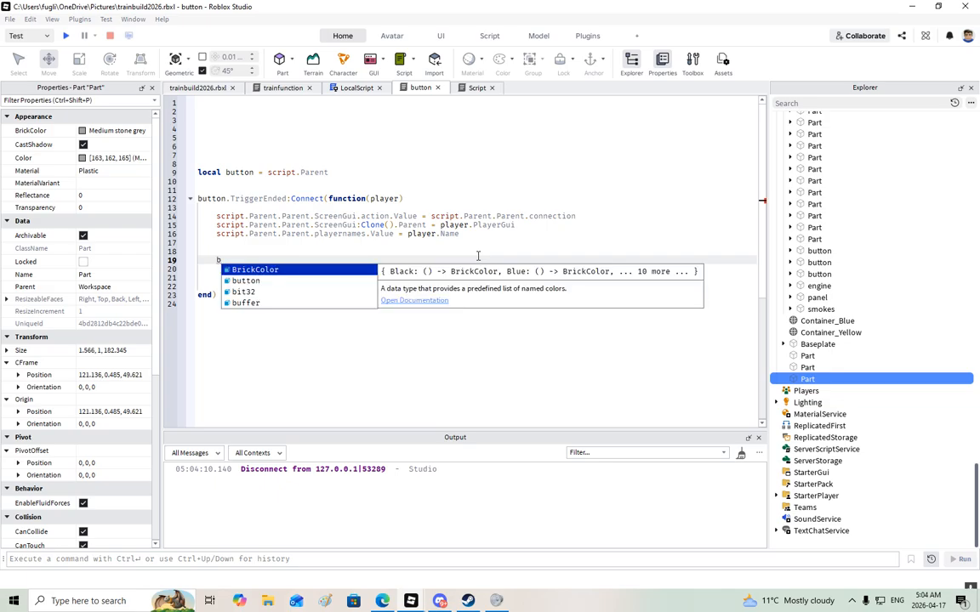
type("utton.Enabled = false")
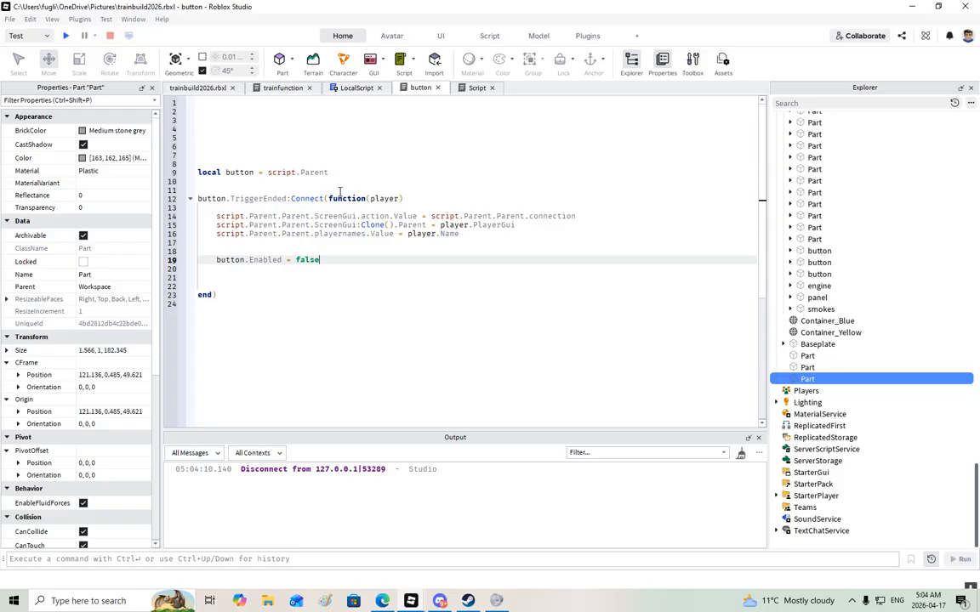
- Check the script inside the ProximityPrompt of trainengien's DriveSeat and close it
left_click(211, 91)
right_click_drag(563, 355, 514, 344)
scroll(555, 344, "up", 8)
left_click(515, 345)
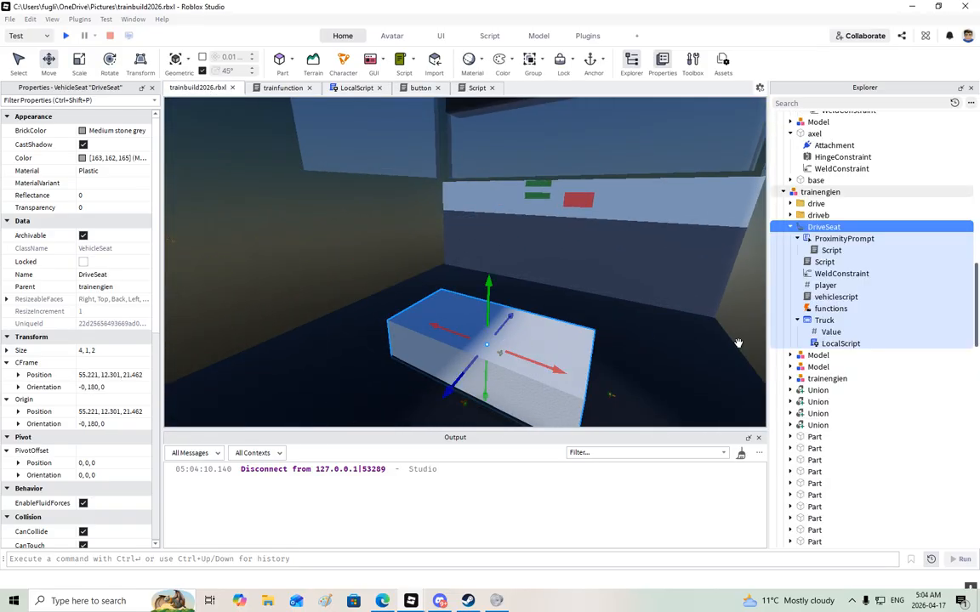
double_click(829, 250)
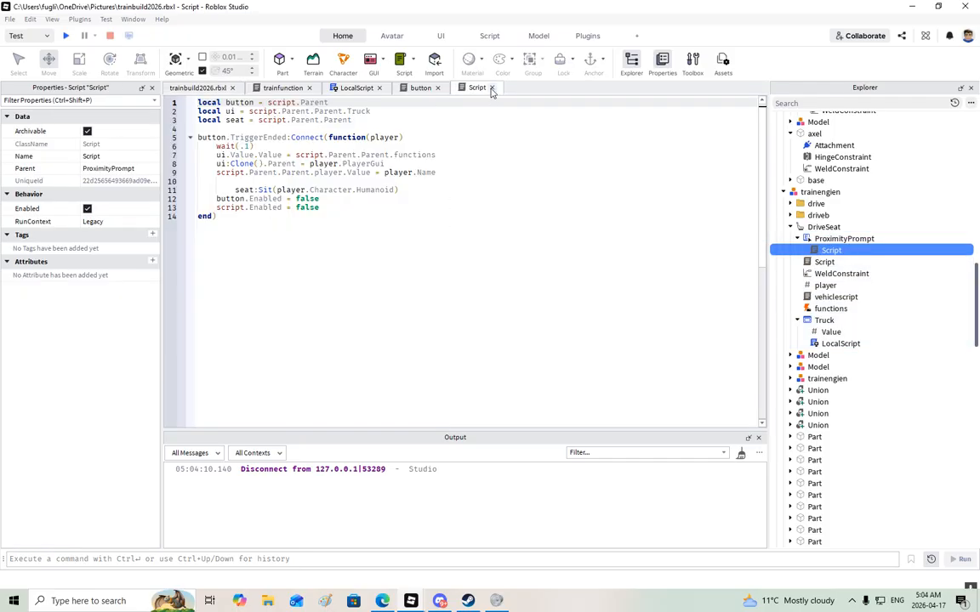
left_click(492, 88)
- Review the ChildRemoved script directly under trainengien's DriveSeat and copy the script object
double_click(824, 262)
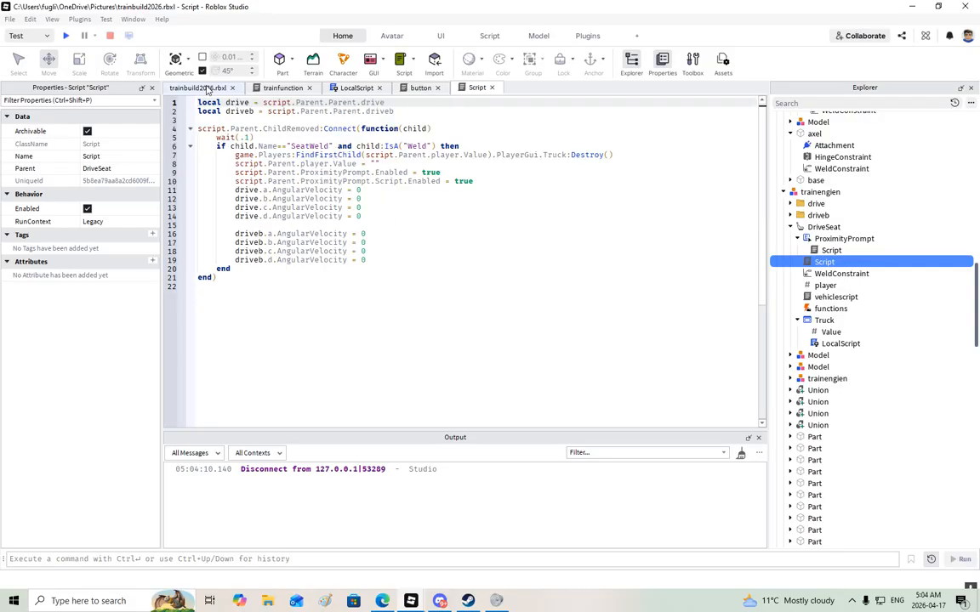
left_click(207, 90)
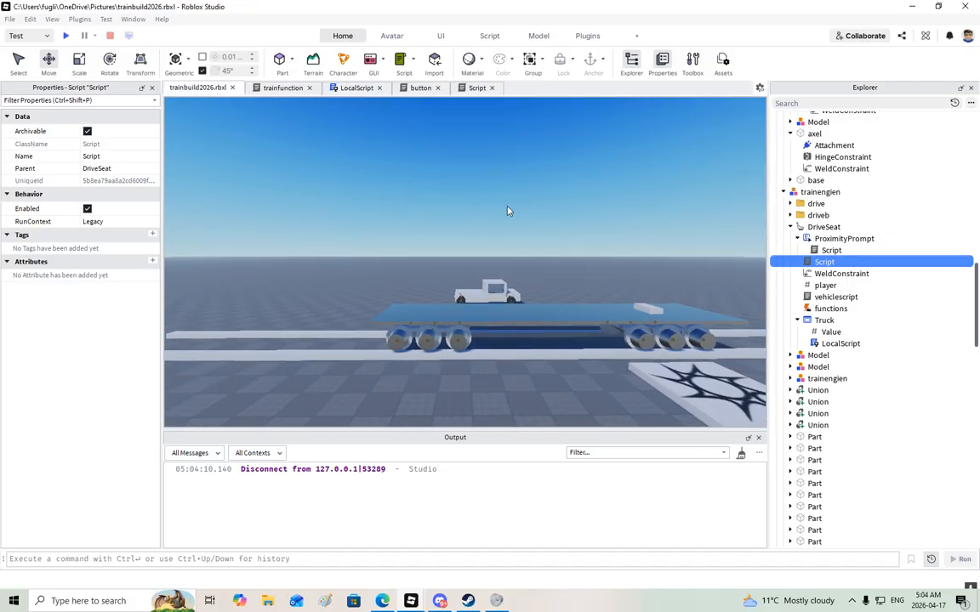
right_click_drag(505, 206, 572, 223)
double_click(824, 263)
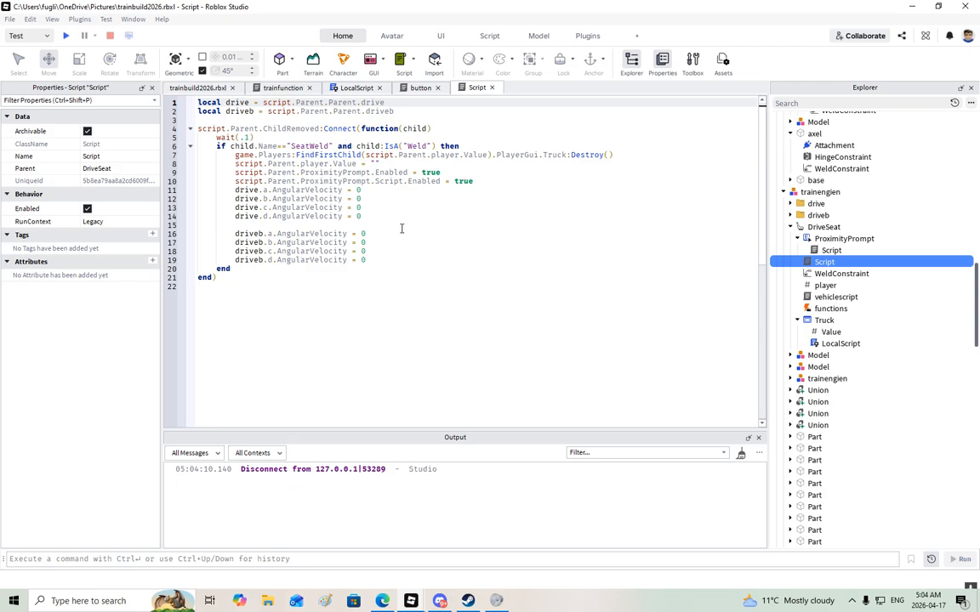
right_click(819, 265)
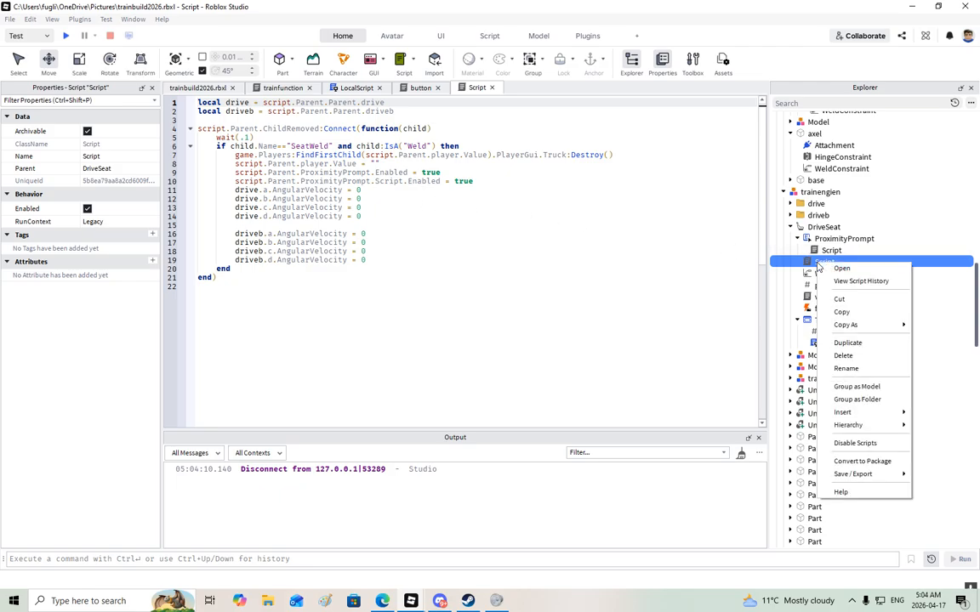
left_click(851, 312)
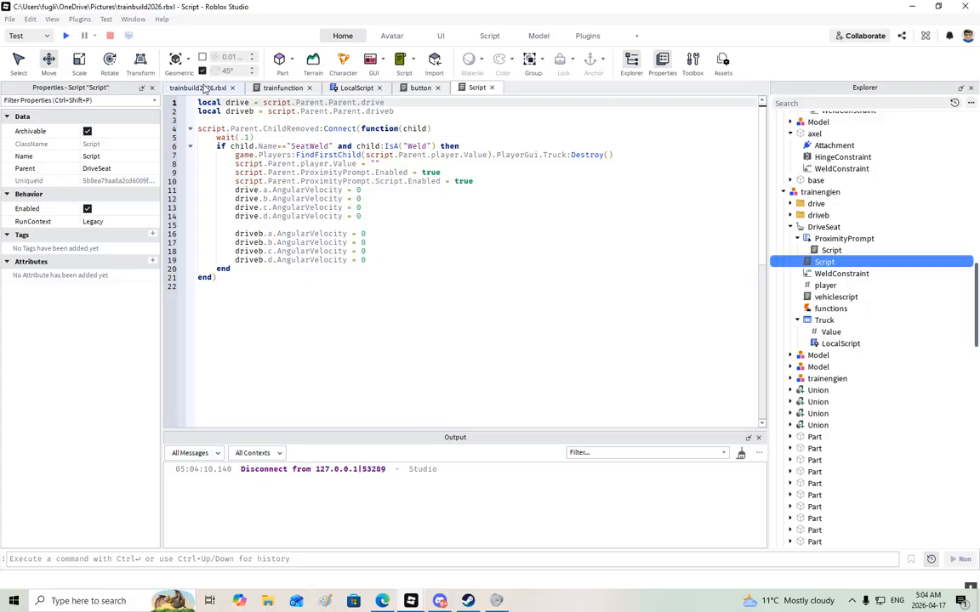
- Paste the copied script into the VehicleSeat of the new train
left_click(204, 89)
scroll(468, 265, "up", 2)
left_click(416, 299, "alt")
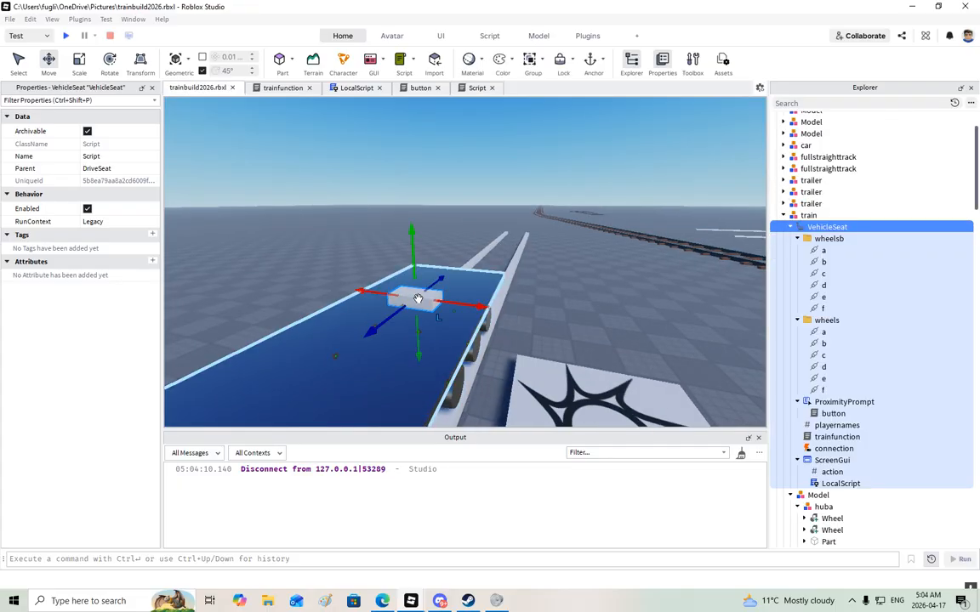
right_click(826, 227)
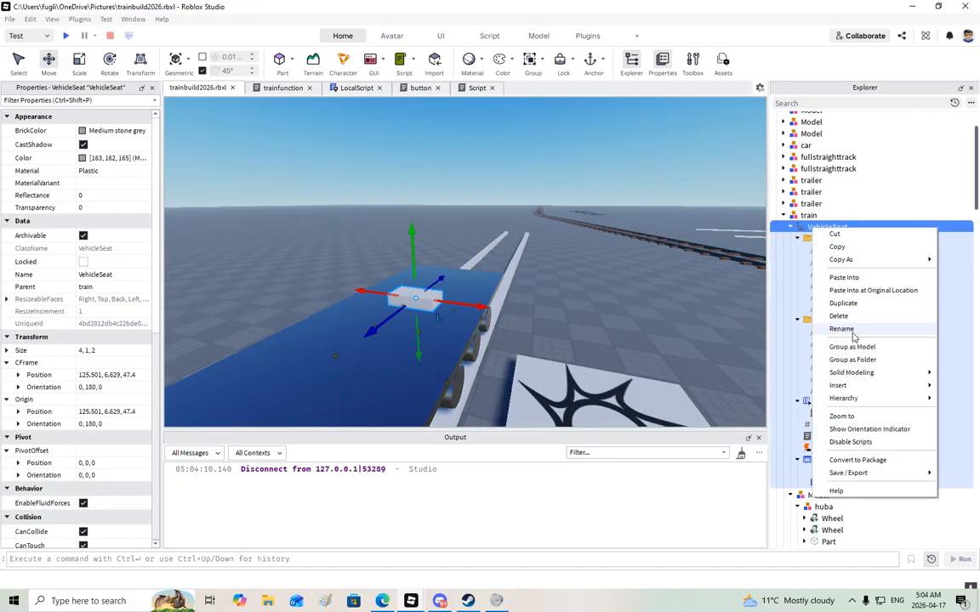
left_click(852, 281)
- Collapse the wheelsb and wheels folders and rename the pasted script "leaveseat"
left_click(797, 239)
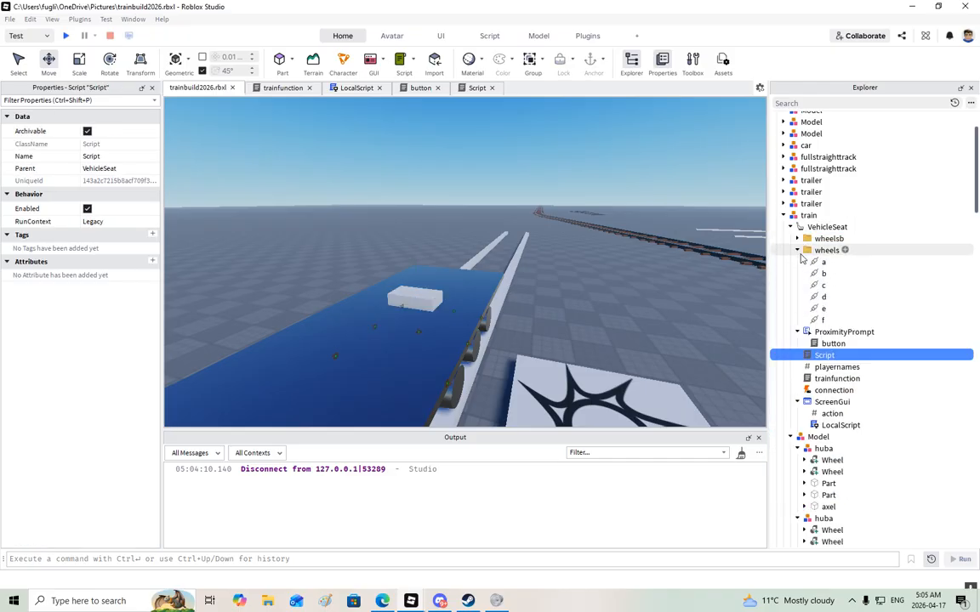
left_click(797, 250)
left_click(831, 273)
left_click(825, 284)
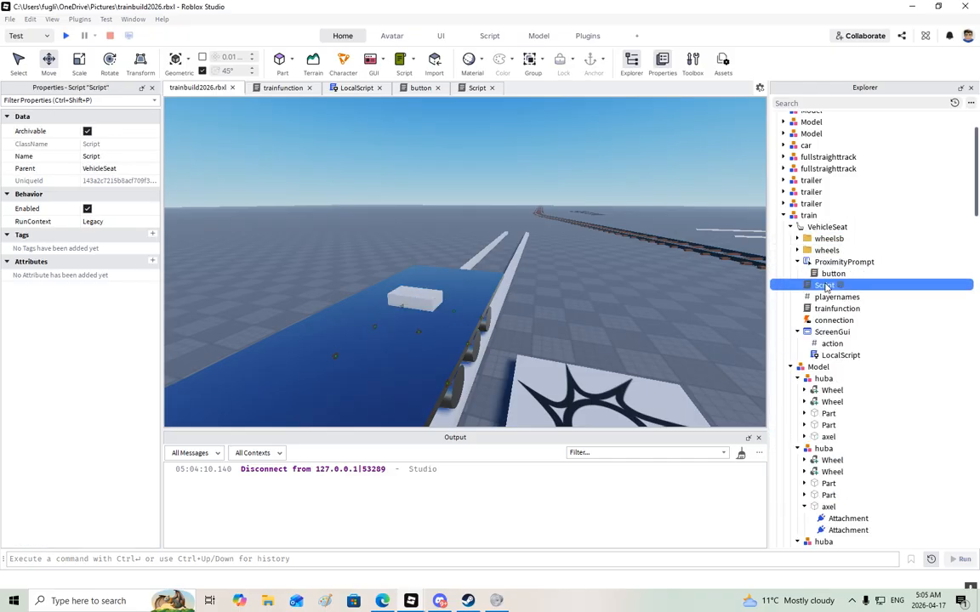
key("F2")
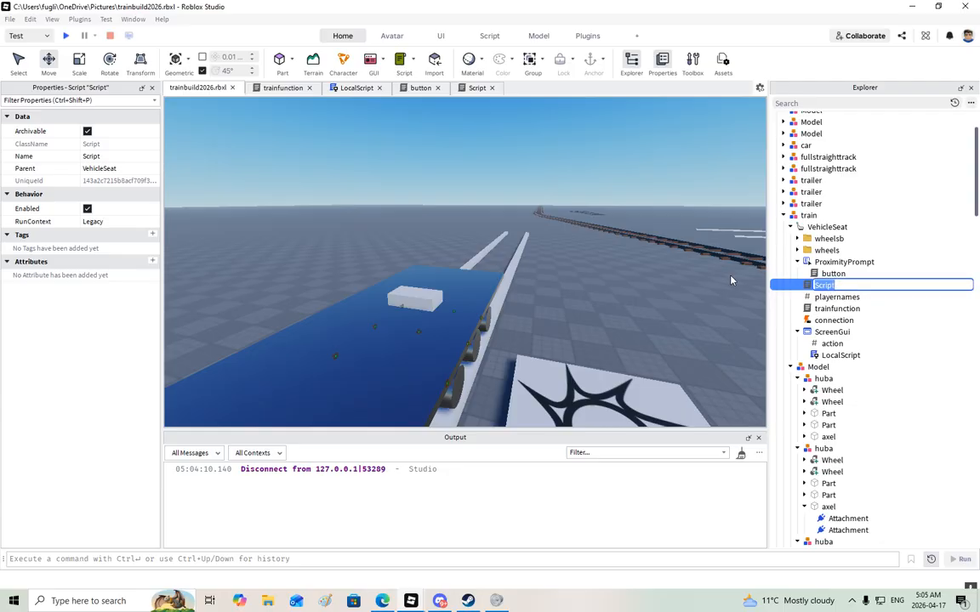
type("leaveseat")
key("Return")
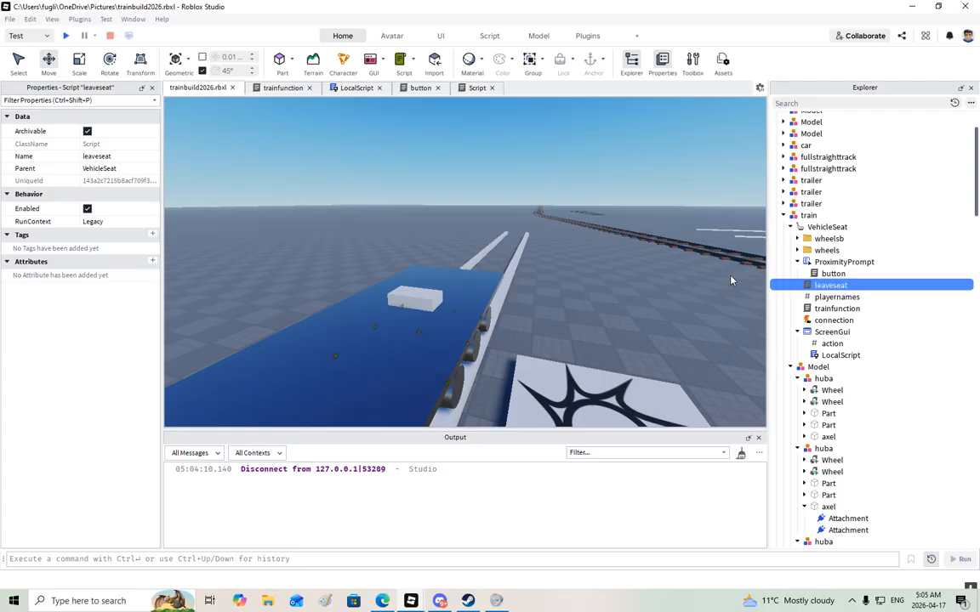
- In the leaveseat script, point drive to script.Parent.wheels and driveb to script.Parent.wheelsb
double_click(813, 286)
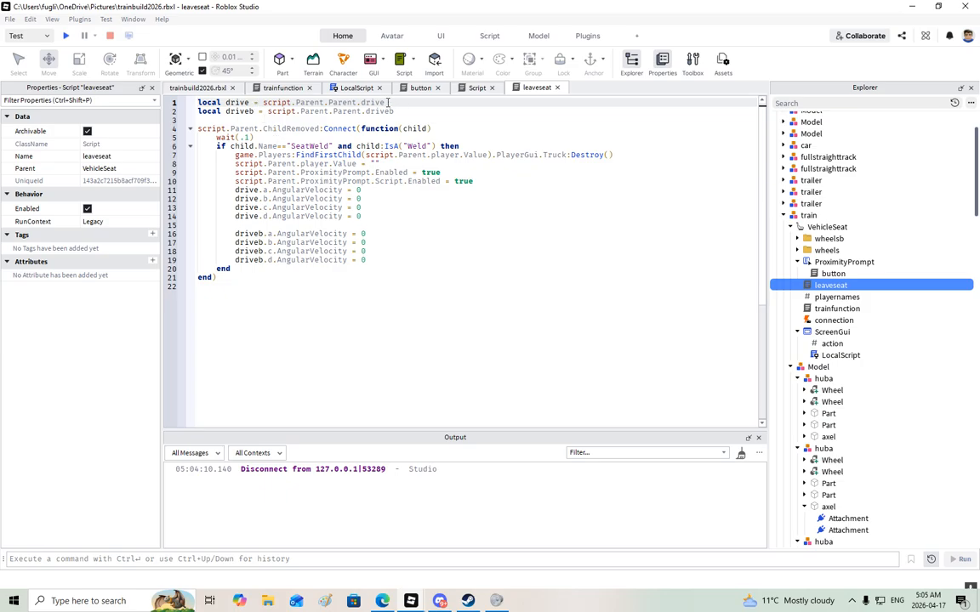
key("BackSpace")
key("BackSpace")
key("BackSpace")
key("BackSpace")
key("BackSpace")
key("BackSpace")
key("BackSpace")
key("BackSpace")
key("BackSpace")
key("BackSpace")
key("BackSpace")
key("BackSpace")
type("wh")
key("BackSpace")
key("BackSpace")
key("BackSpace")
type(".Parent.wheels")
left_click(406, 112)
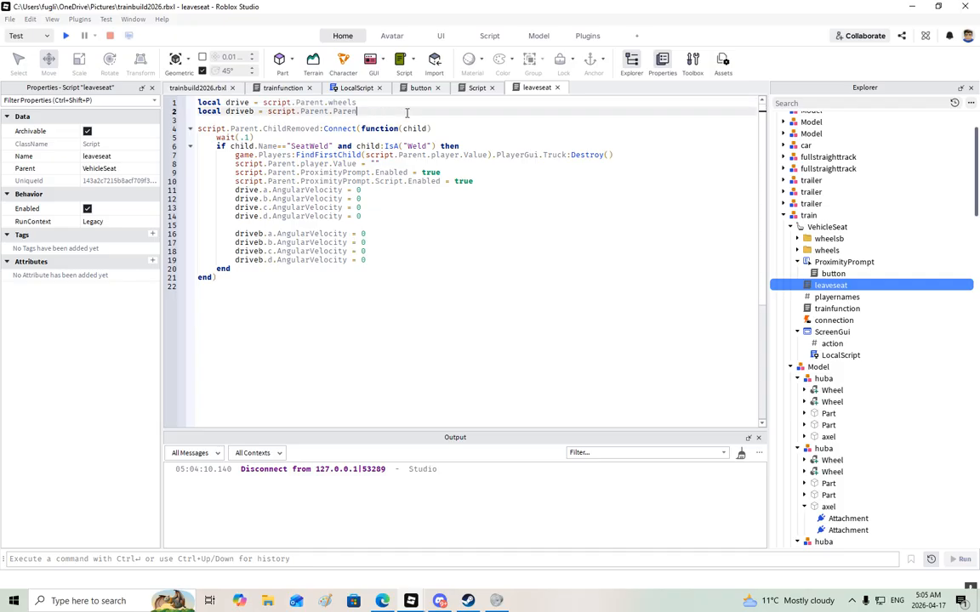
type("= script.Parent.wheelsb")
- Duplicate the line "drive.d.AngularVelocity = 0" twice directly below itself in the leaveseat script
left_click_drag(365, 216, 200, 215)
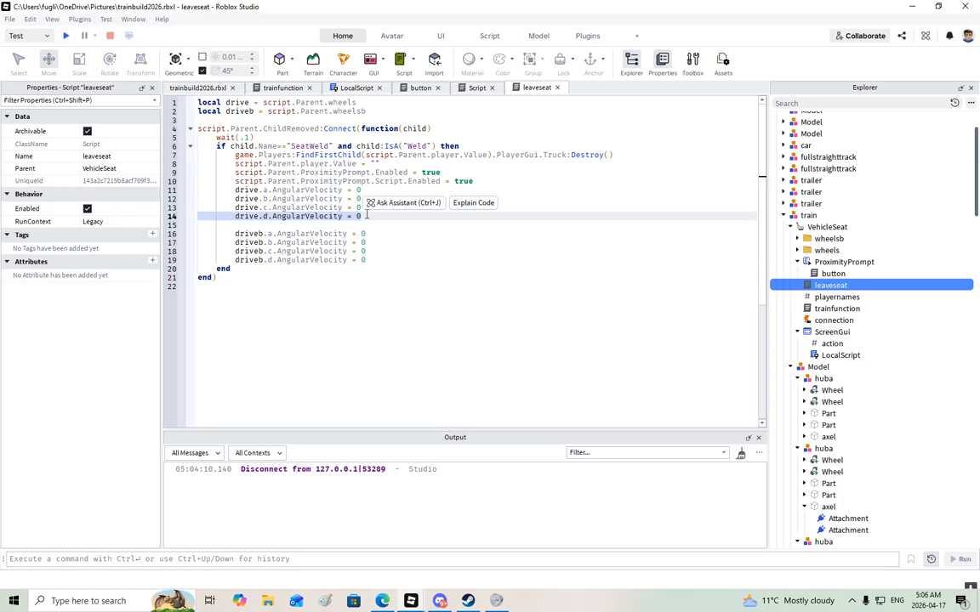
left_click(368, 215)
key("Return")
key("ctrl+v")
key("Return")
key("ctrl+v")
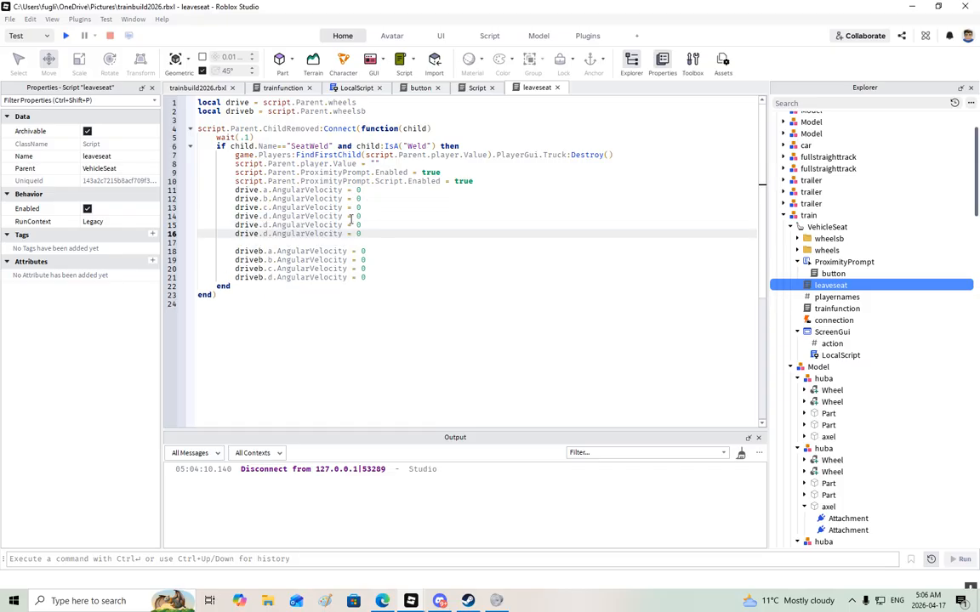
- In the leaveseat script, change the two duplicated drive.d lines to drive.e and drive.f
left_click(265, 225)
key("BackSpace")
type("e")
key("Down")
- Duplicate the line "driveb.d.AngularVelocity = 0" twice directly below itself
left_click_drag(366, 278, 199, 277)
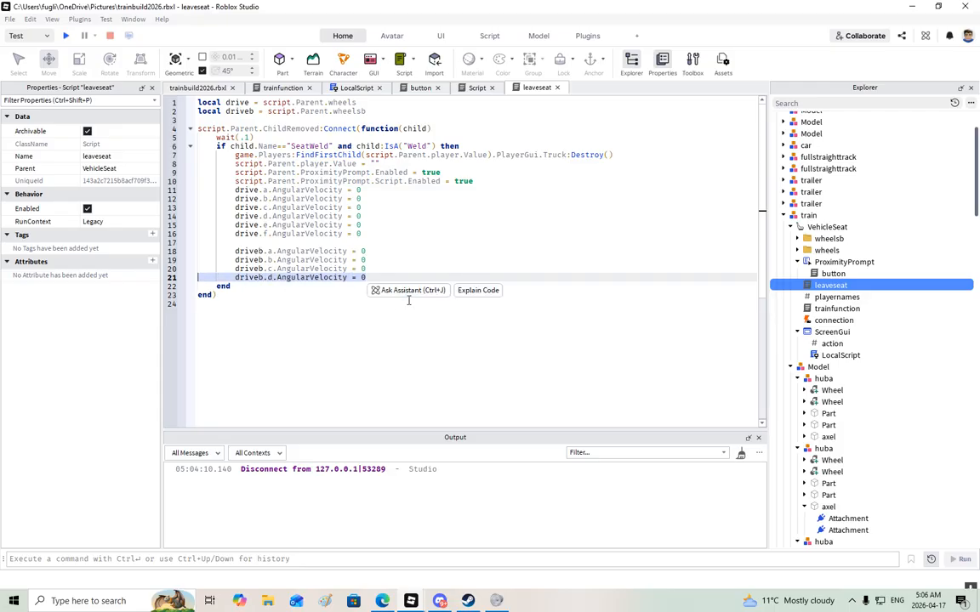
left_click(381, 277)
key("Return")
key("ctrl+v")
key("Return")
type("v")
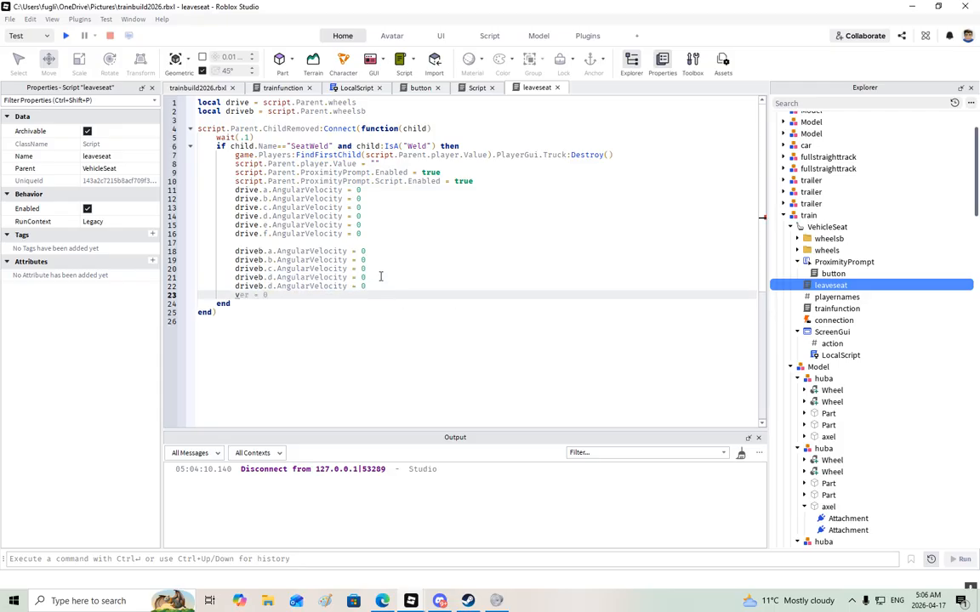
key("BackSpace")
key("ctrl+v")
- Change the two duplicated driveb.d lines to driveb.e and driveb.f
left_click(275, 287)
key("BackSpace")
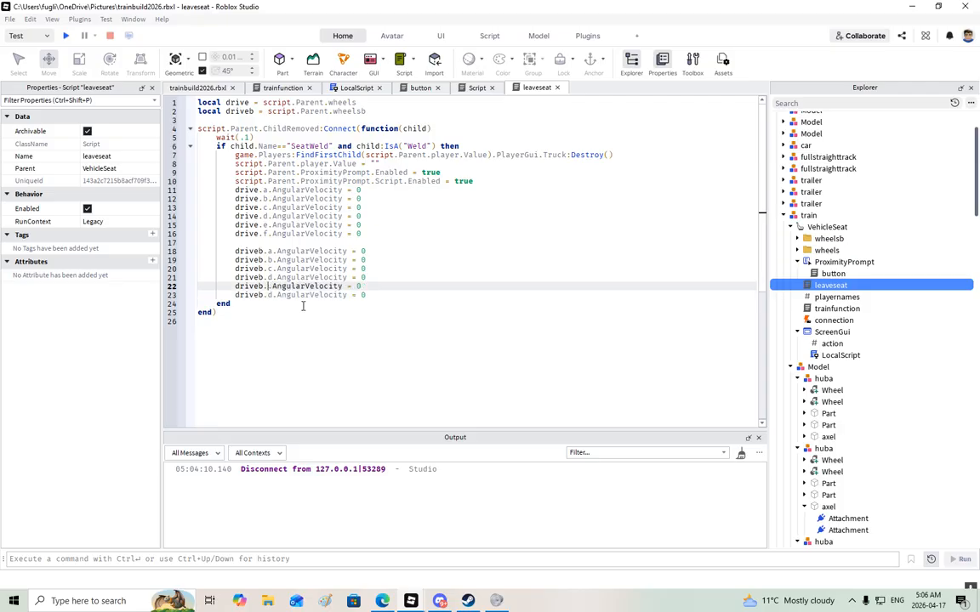
type("e")
key("Down")
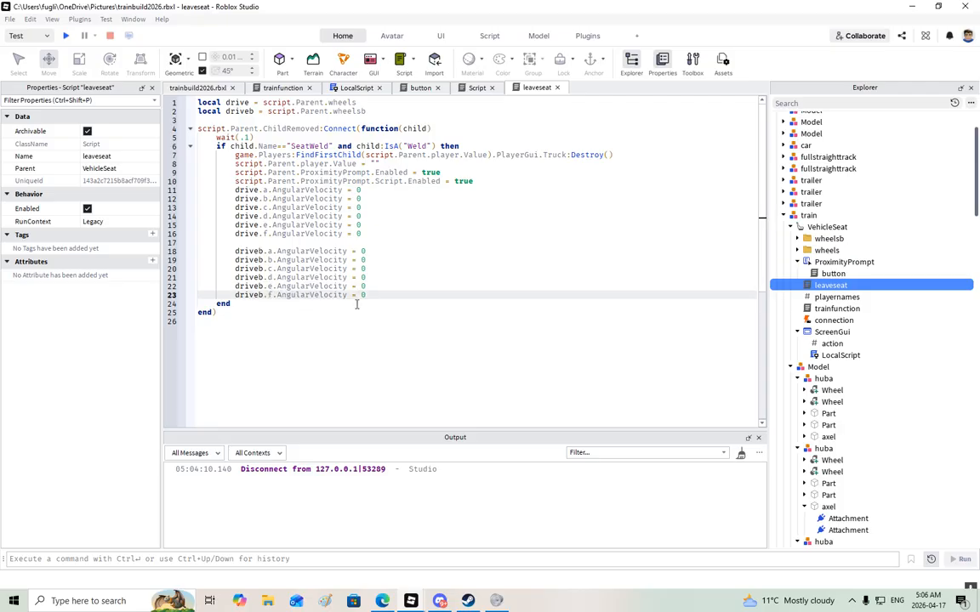
- Add two blank lines above the drive block and change script.Parent.player to script.Parent.playernames in line 8
left_click(495, 180)
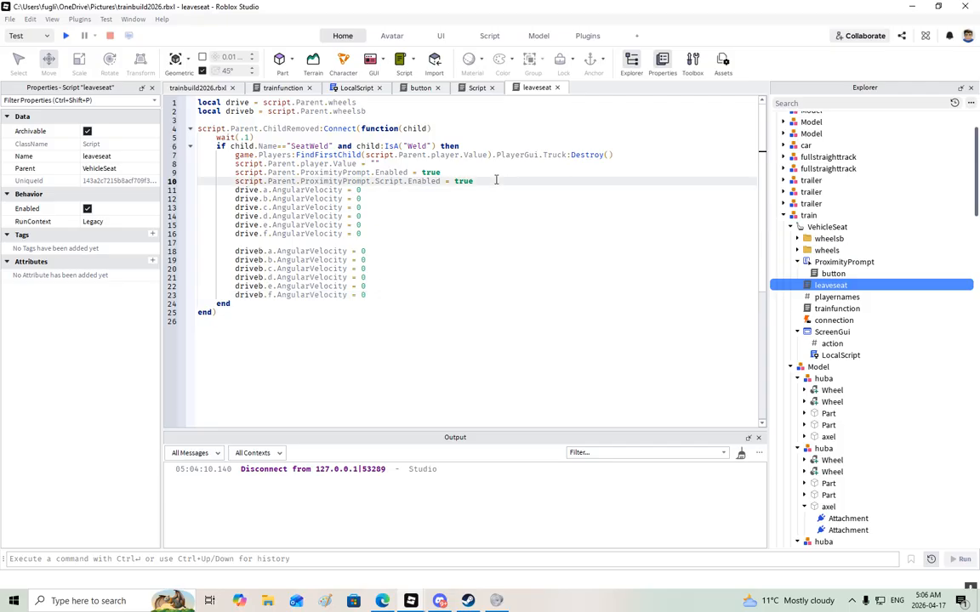
key("Return")
key("Return")
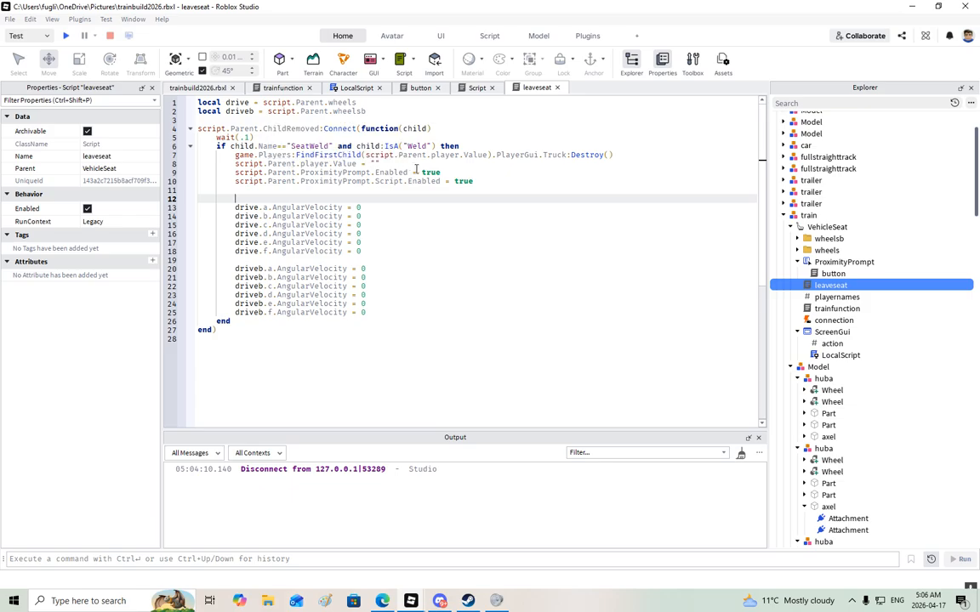
left_click(331, 163)
type("names")
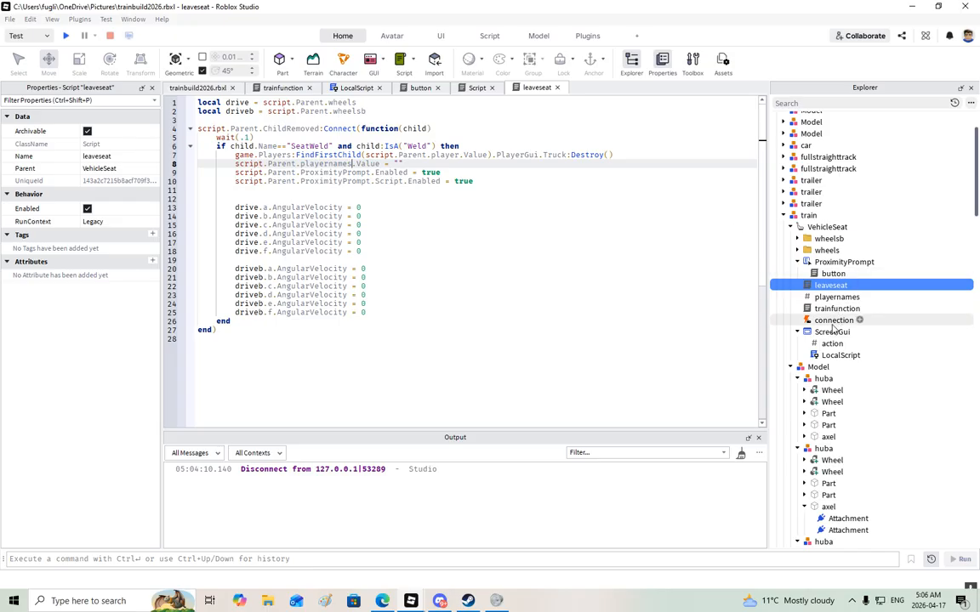
- In line 7 of the leaveseat script, replace Truck with ScreenGui before the Destroy call
left_click(532, 154)
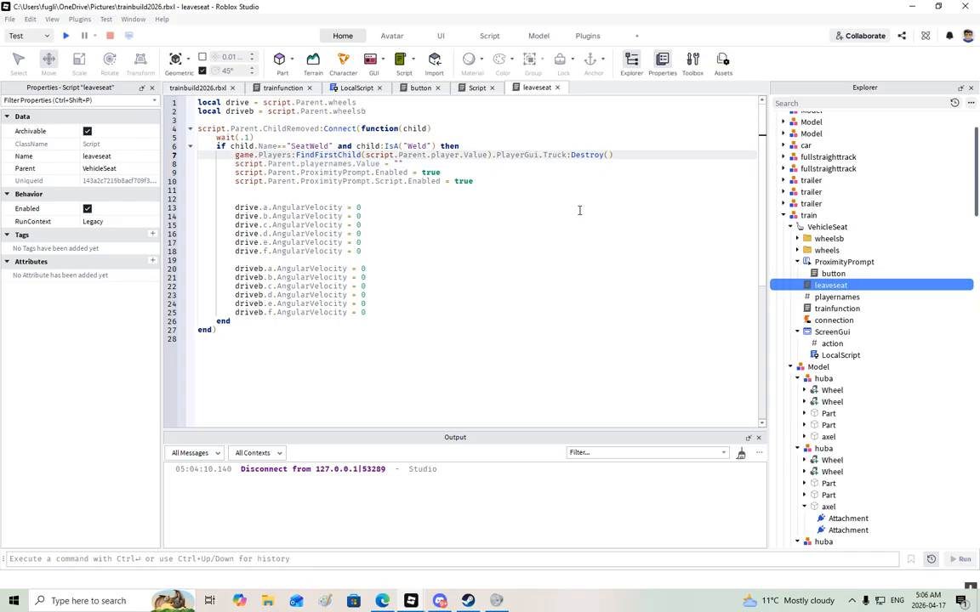
key("BackSpace")
type("Screen")
key("Tab")
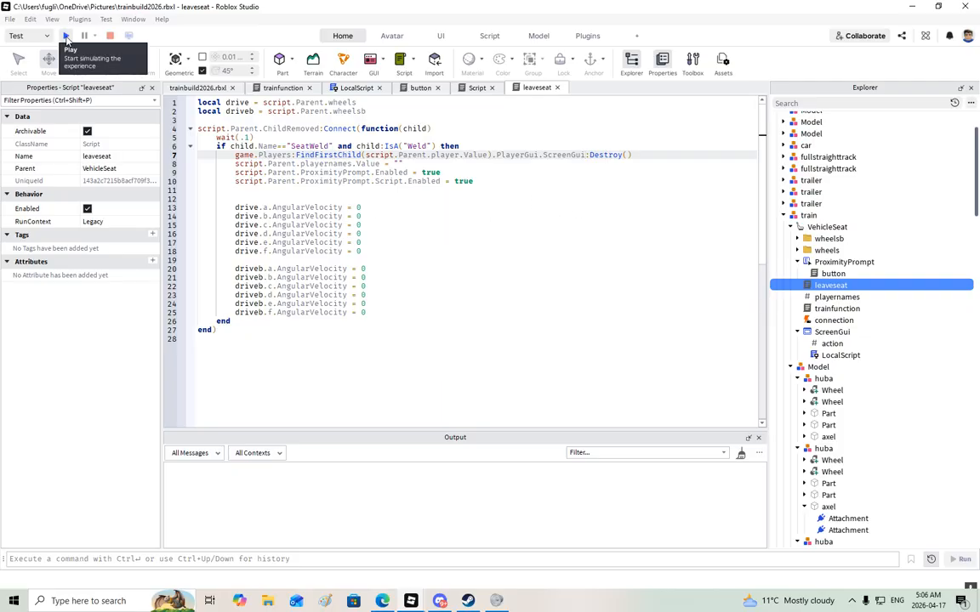
- Start a play test and bring the character onto the train deck beside the VehicleSeat
left_click(65, 36)
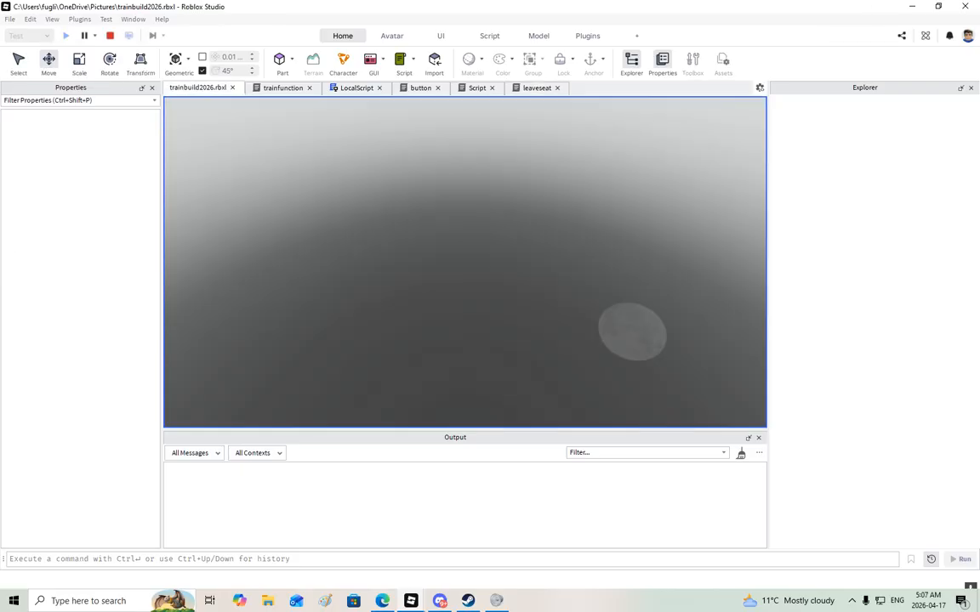
right_click_drag(547, 320, 547, 320)
key("w")
key("space")
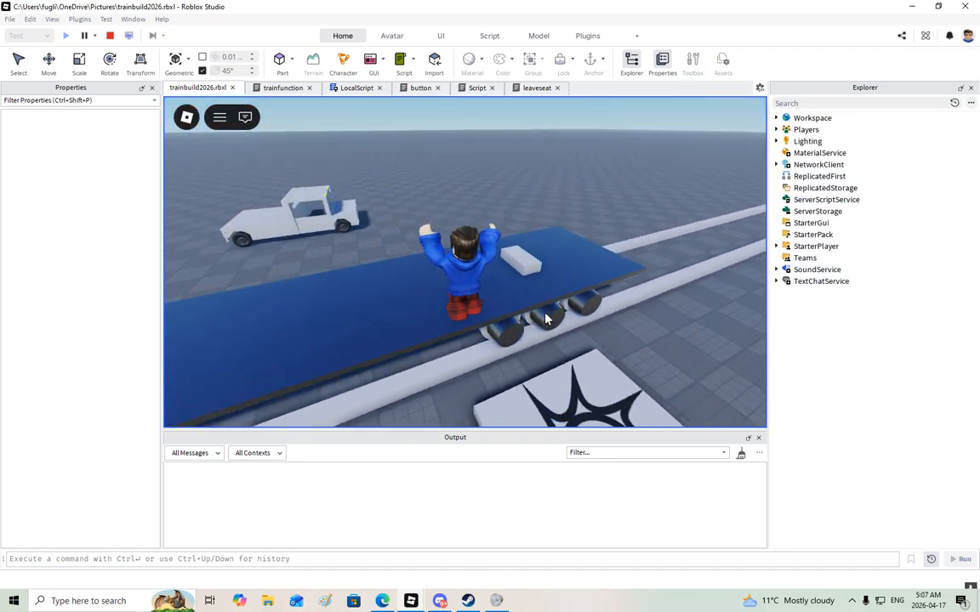
key("e")
right_click_drag(547, 320, 547, 320)
key("w")
key("w")
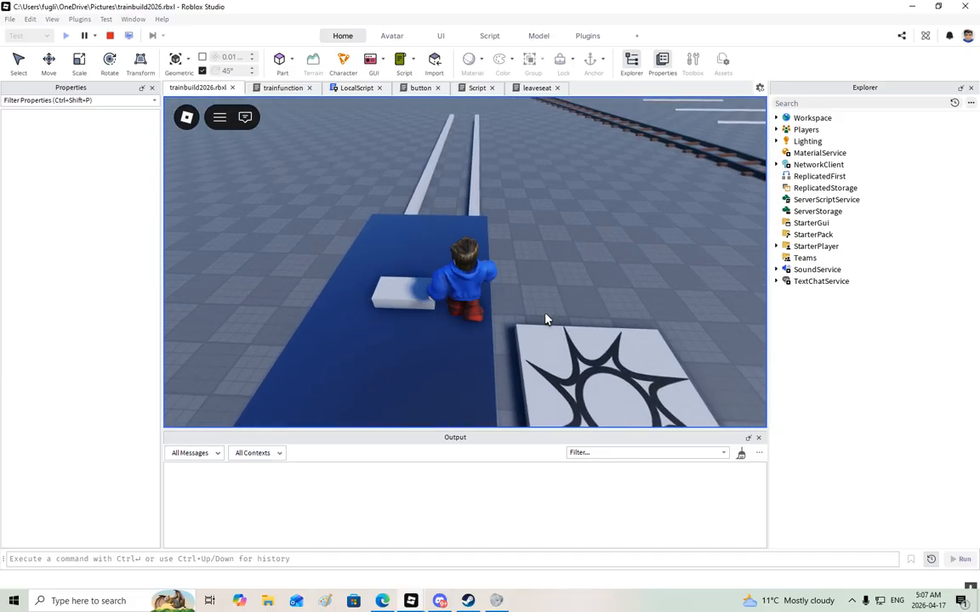
- Seat the character in the train's VehicleSeat and try driving forward
key("d")
right_click_drag(547, 320, 547, 320)
key("w")
key("s")
key("w")
key("space")
key("w")
key("w")
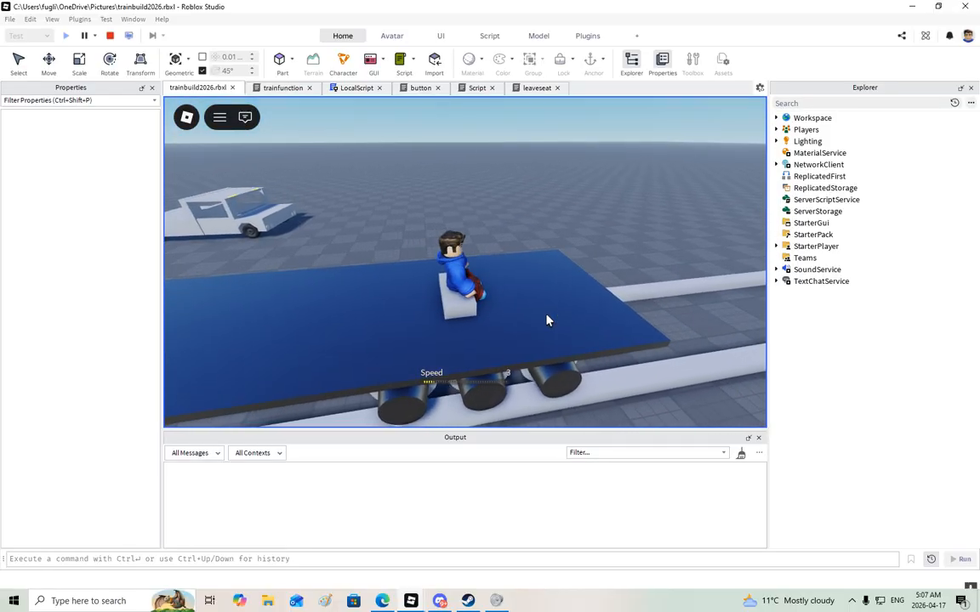
- Leave the train seat to test the leaveseat script, then end the play test
key("space")
key("s")
key("w")
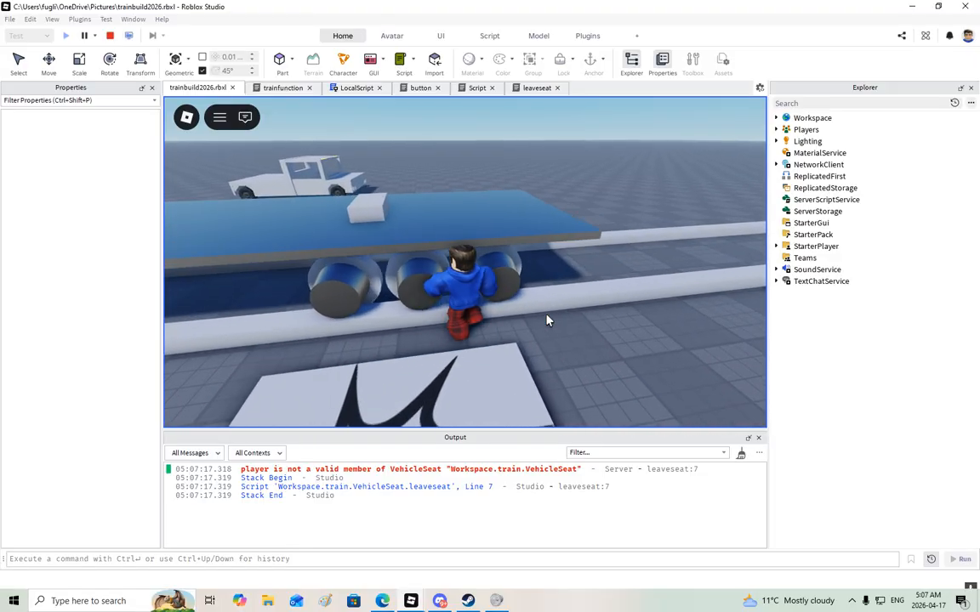
left_click(109, 34)
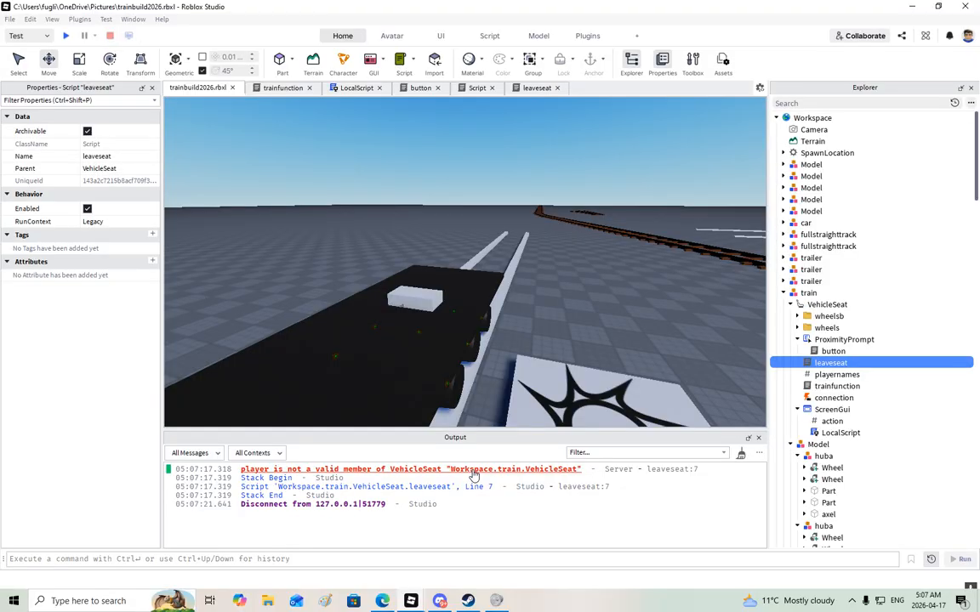
- Change script.Parent.player to script.Parent.playernames inside the FindFirstChild call in line 7 of leaveseat
left_click(474, 472)
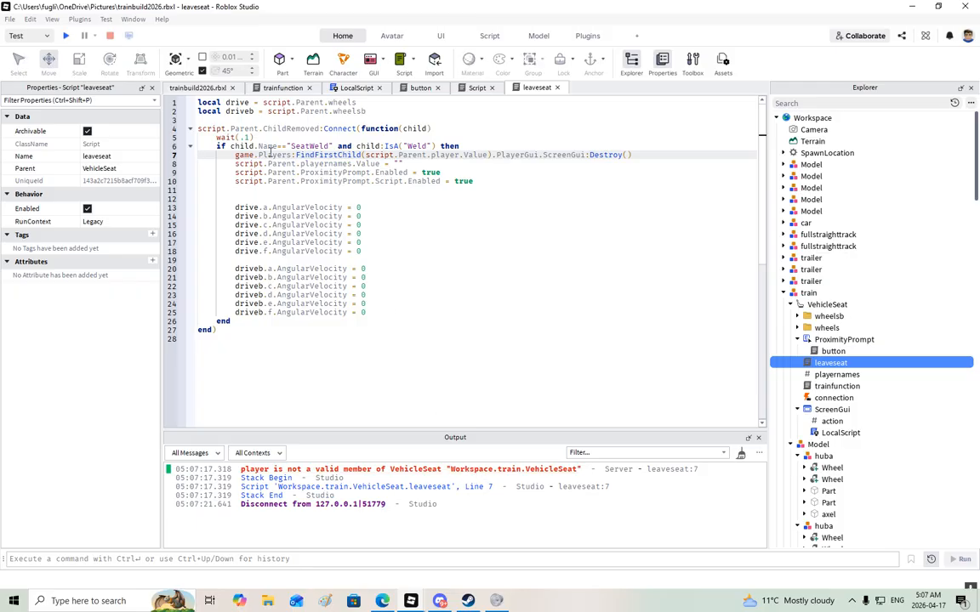
left_click(460, 155)
type("names")
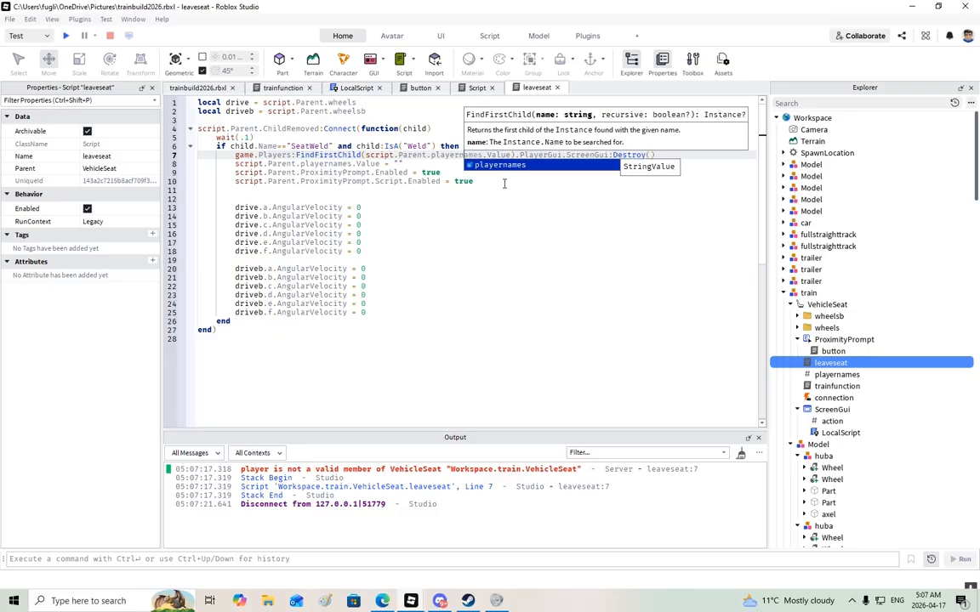
key("Tab")
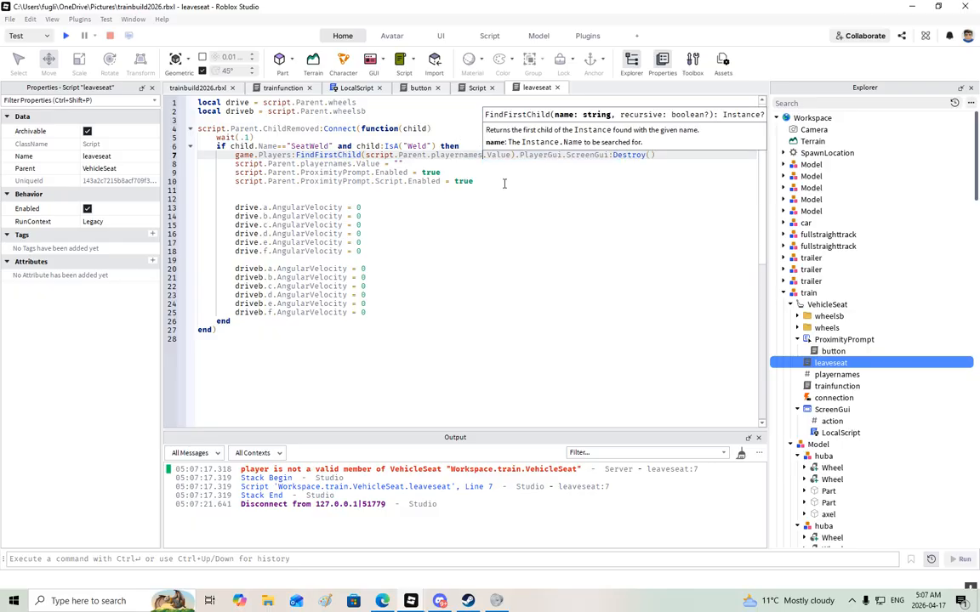
- Start another play test, climb onto the train and take the driver's seat through its proximity prompt
left_click(74, 35)
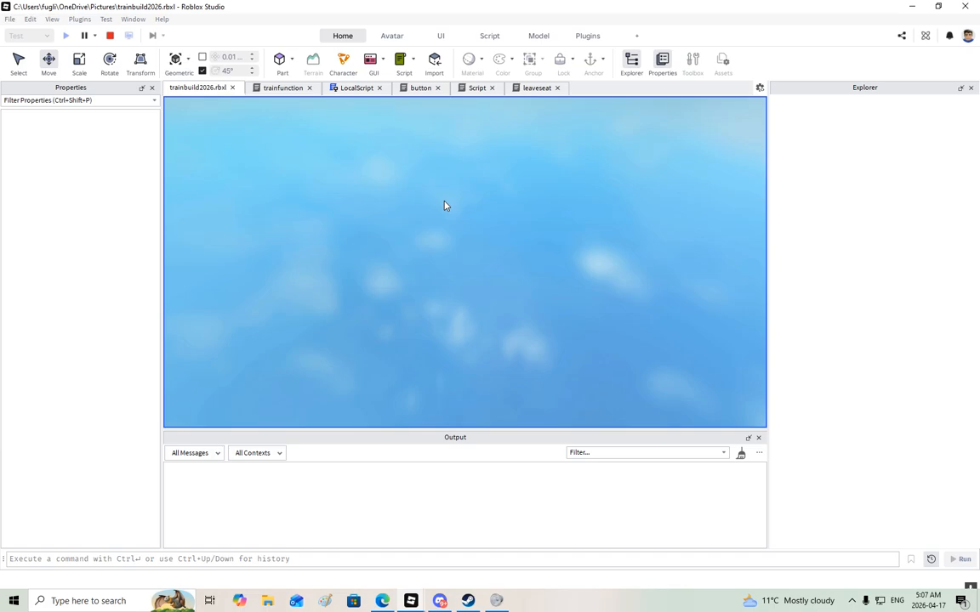
right_click_drag(532, 308, 534, 308)
key("w")
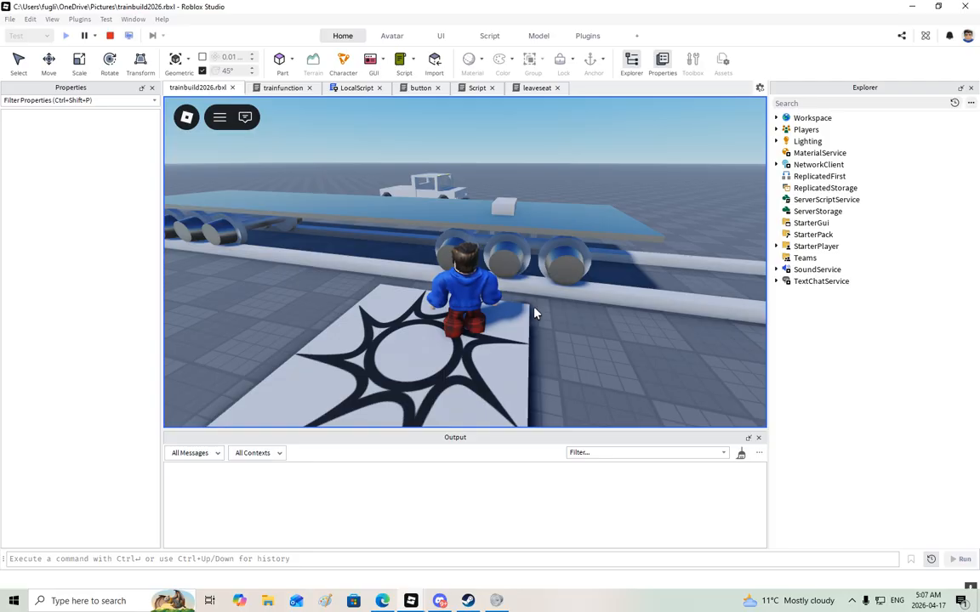
key("w")
key("space")
key("s")
key("w")
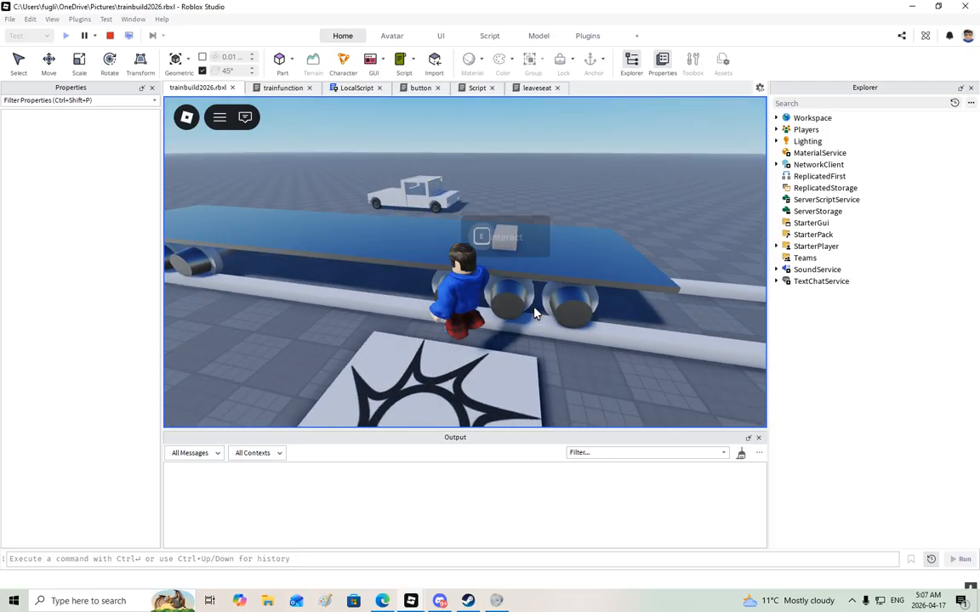
key("space")
right_click_drag(535, 314, 535, 314)
key("e")
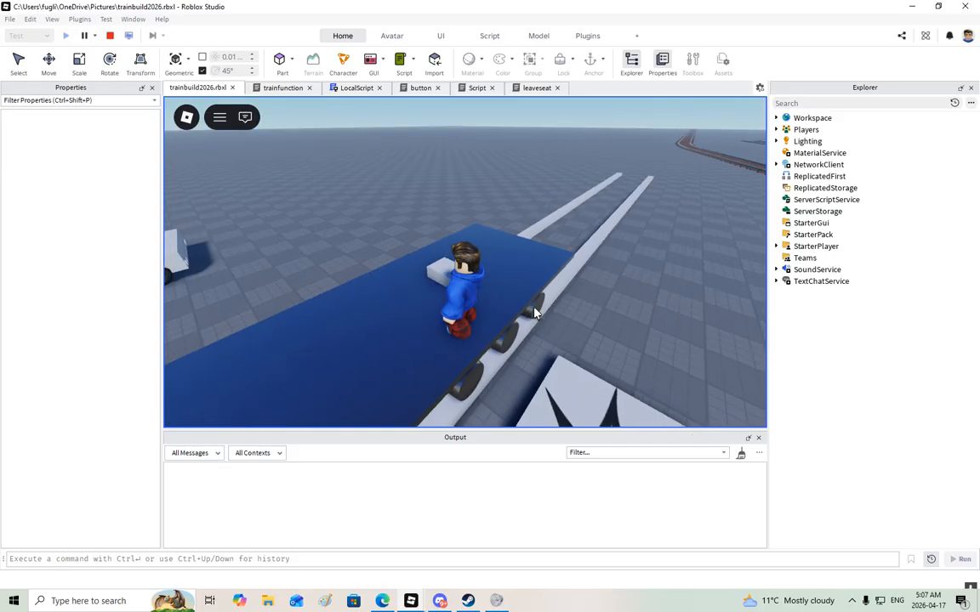
- Leave and retake the driver's seat to check the exit behaviour, then end the play test
key("w")
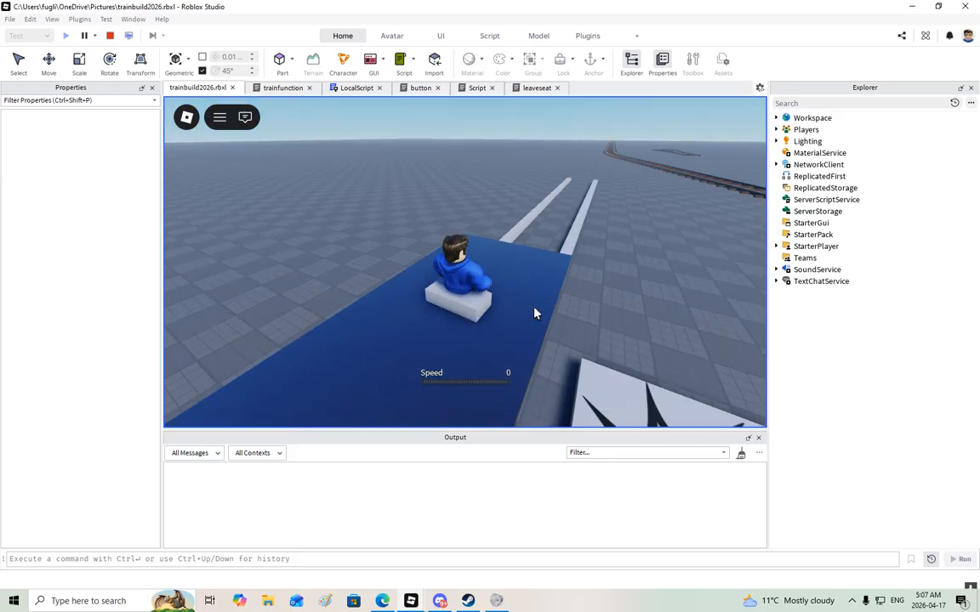
key("space")
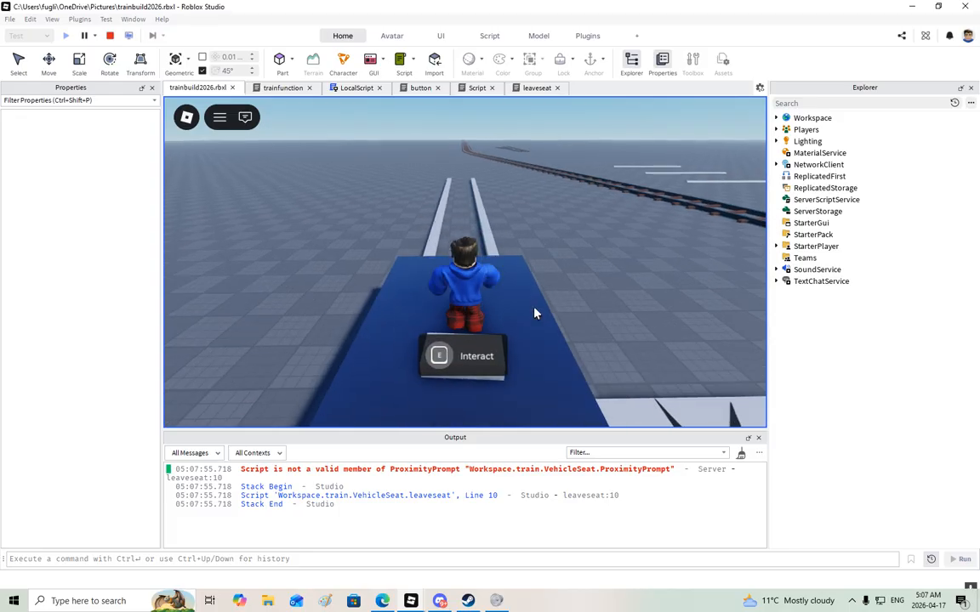
right_click_drag(534, 313, 473, 315)
key("e")
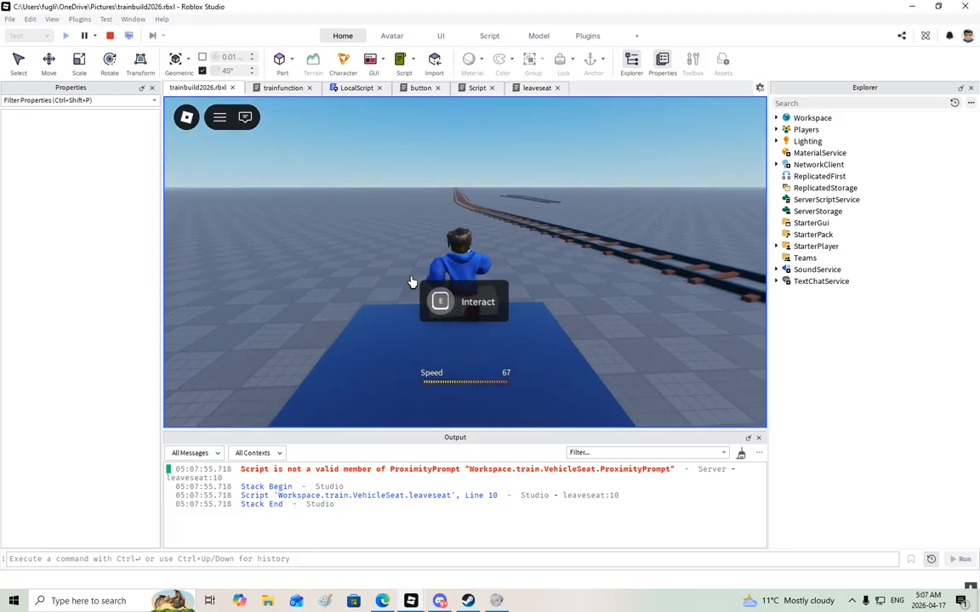
left_click(110, 36)
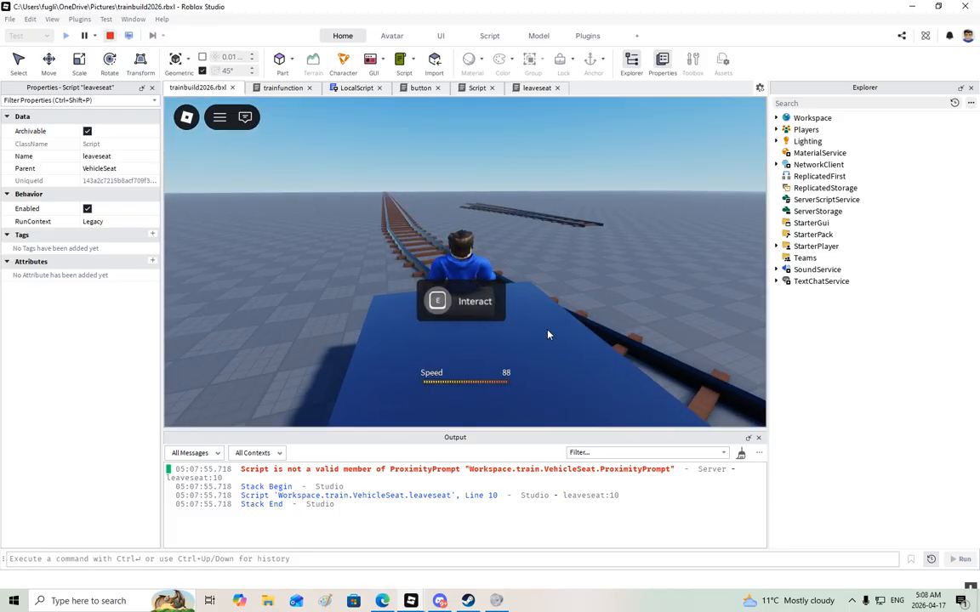
- Weld the train's VehicleSeat to the base with a WeldConstraint
left_click(415, 297)
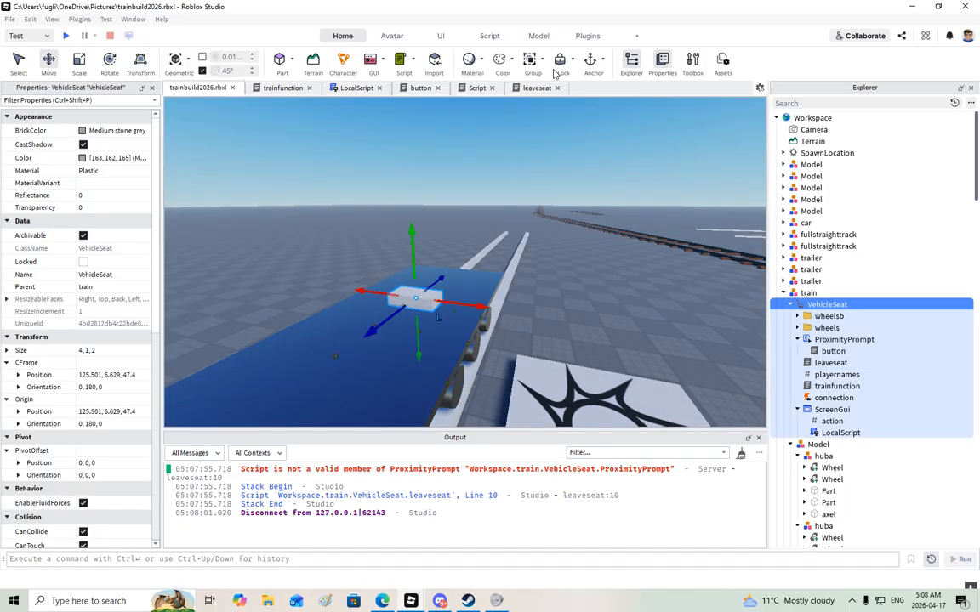
left_click(538, 36)
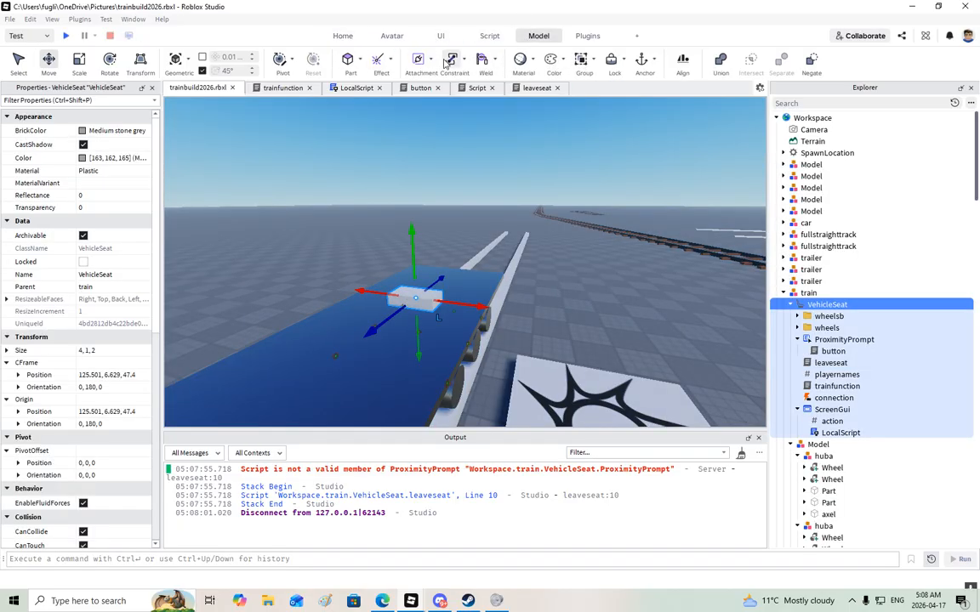
left_click(418, 59)
left_click(406, 345)
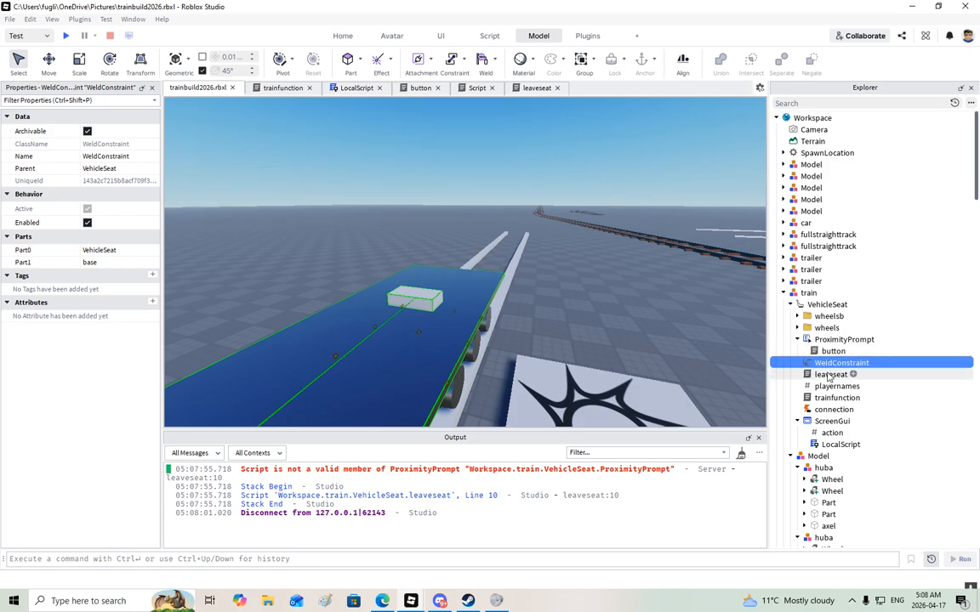
- In line 10 of the leaveseat script, replace Script with button so the prompt's button script is re-enabled
left_click(333, 498)
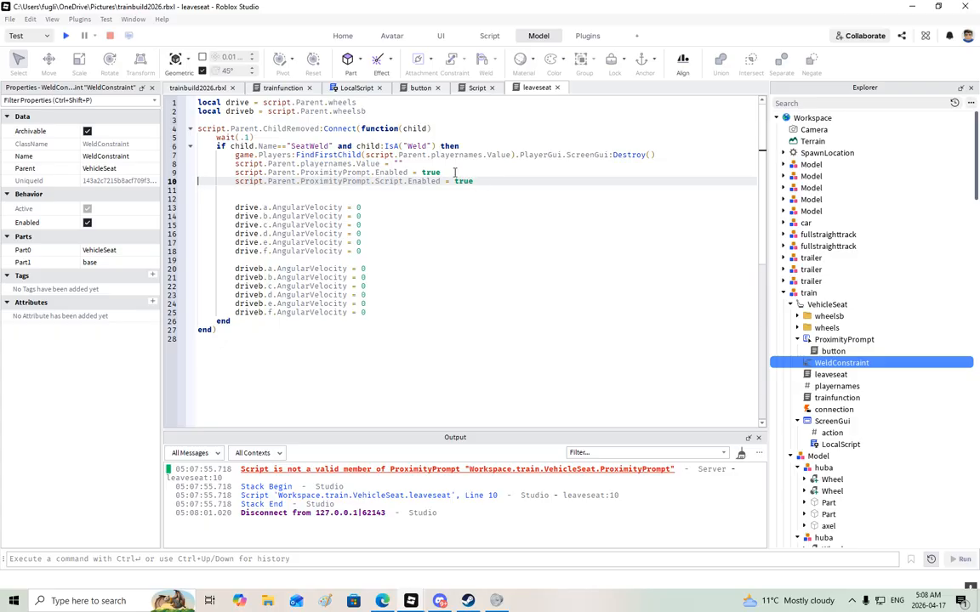
left_click(298, 172)
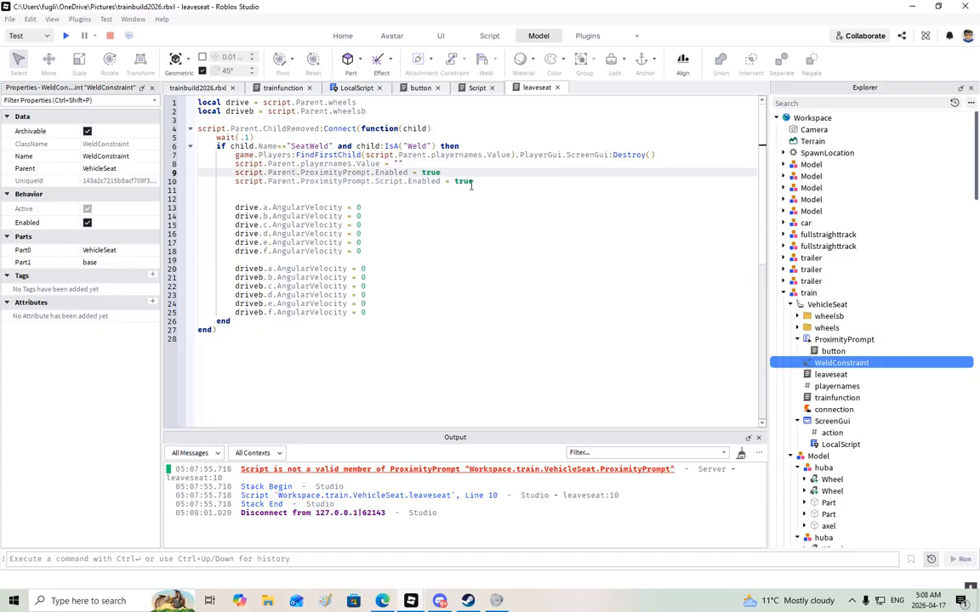
left_click(401, 181)
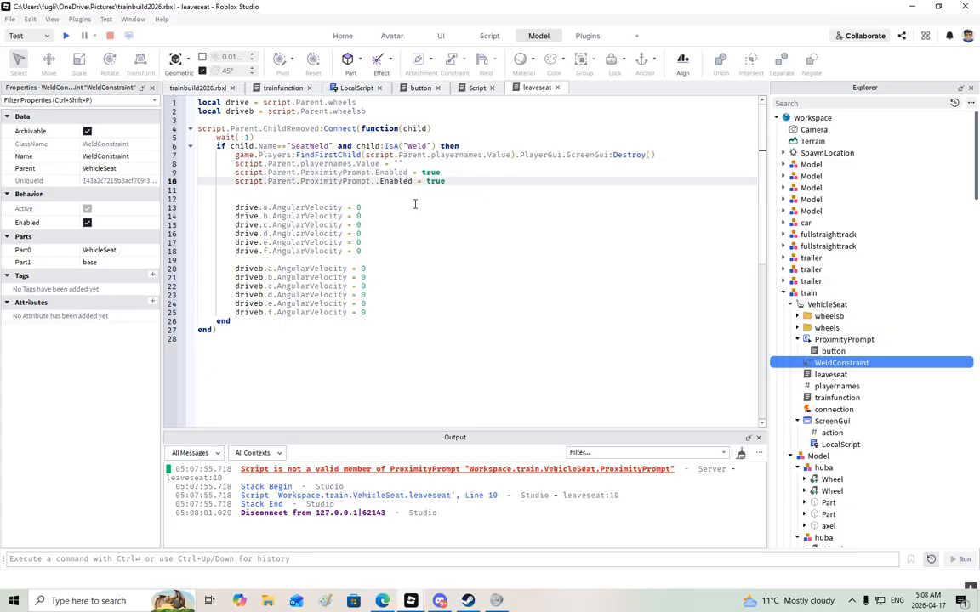
type("button")
- In the button script, add "script.Enabled = false" below the line "button.Enabled = false"
left_click(418, 88)
key("Return")
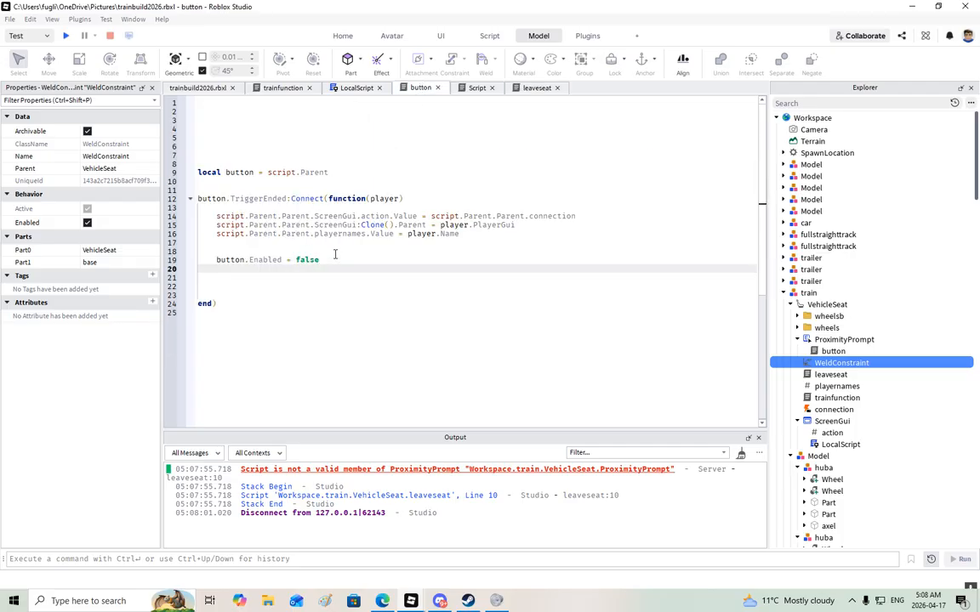
type("CFrame")
key("BackSpace")
type("script.Enabled = false")
- Start a play test, board the train and take the driver's seat to try driving
left_click(65, 35)
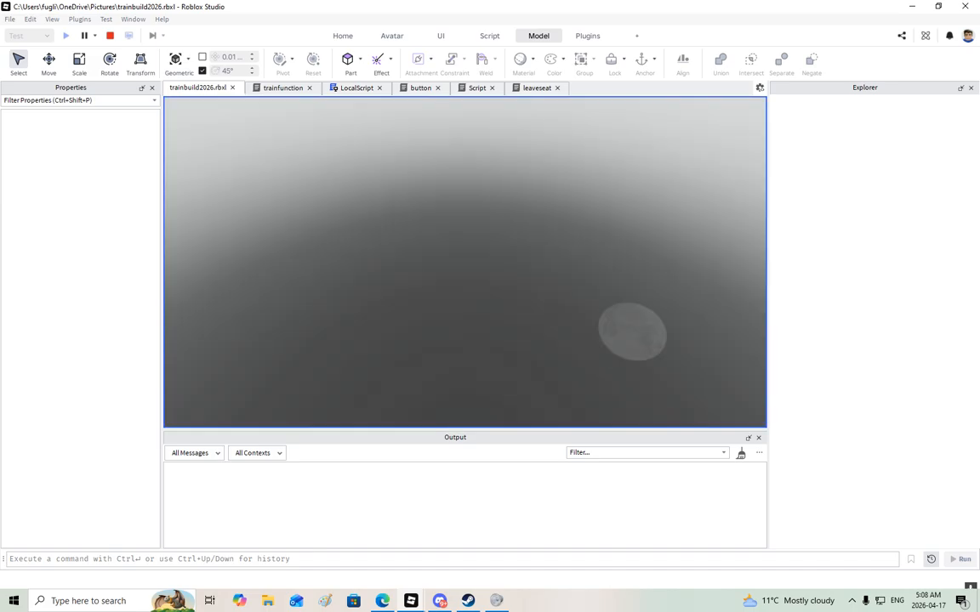
key("w")
key("space")
right_click_drag(443, 279, 413, 279)
key("e")
key("w")
key("w")
- Leave the driver's seat and walk the character off the train onto the spawn pad
right_click_drag(582, 255, 583, 255)
key("s")
key("space")
key("d")
key("s")
key("a")
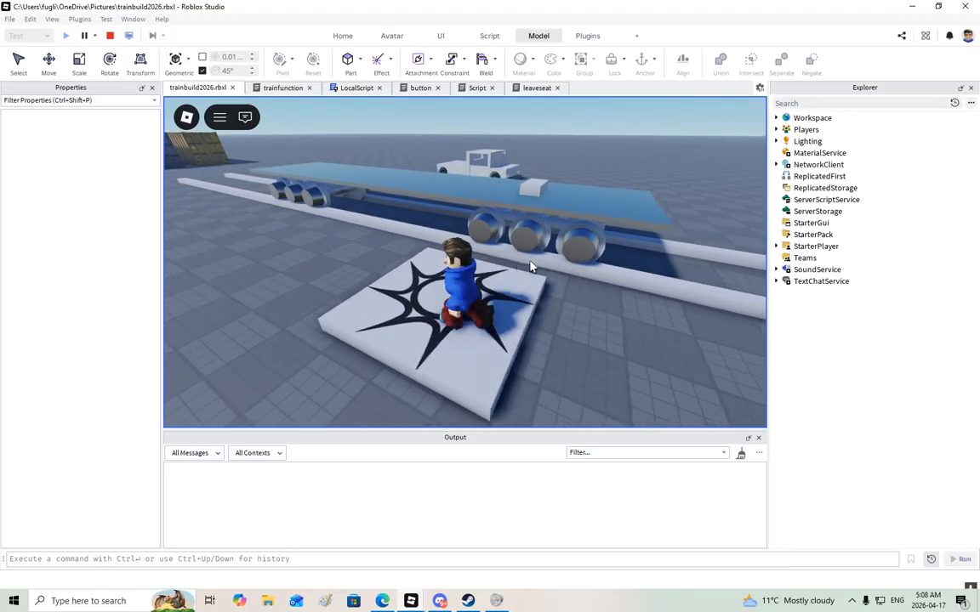
- Walk the character across the spawn pad and climb back onto the train beside the driver's seat
key("w")
key("s")
key("d")
key("w")
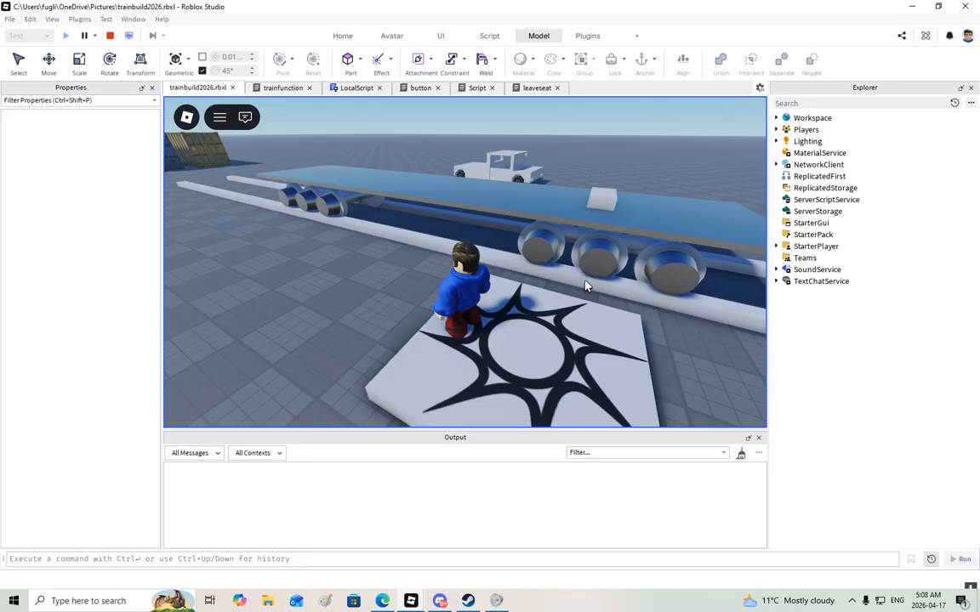
right_click_drag(547, 302, 547, 302)
key("w")
right_click_drag(536, 210, 536, 210)
key("space")
key("w")
key("d")
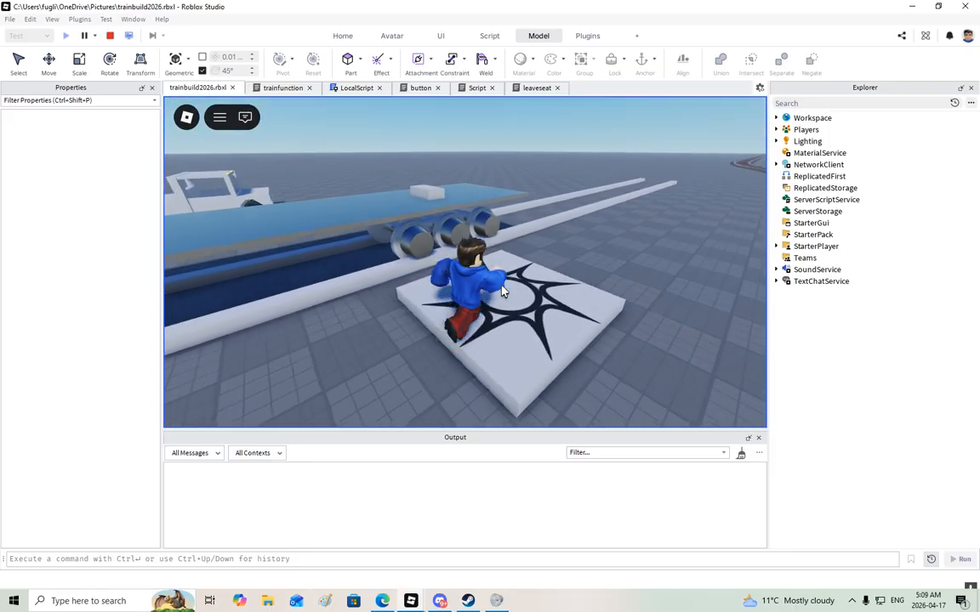
right_click_drag(502, 292, 502, 291)
key("w")
key("space")
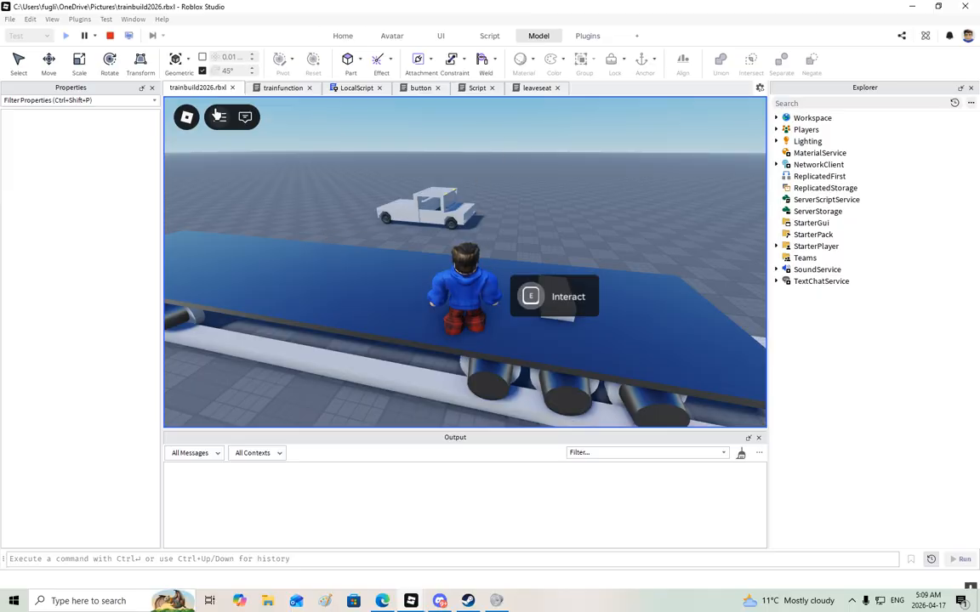
right_click_drag(498, 276, 498, 275)
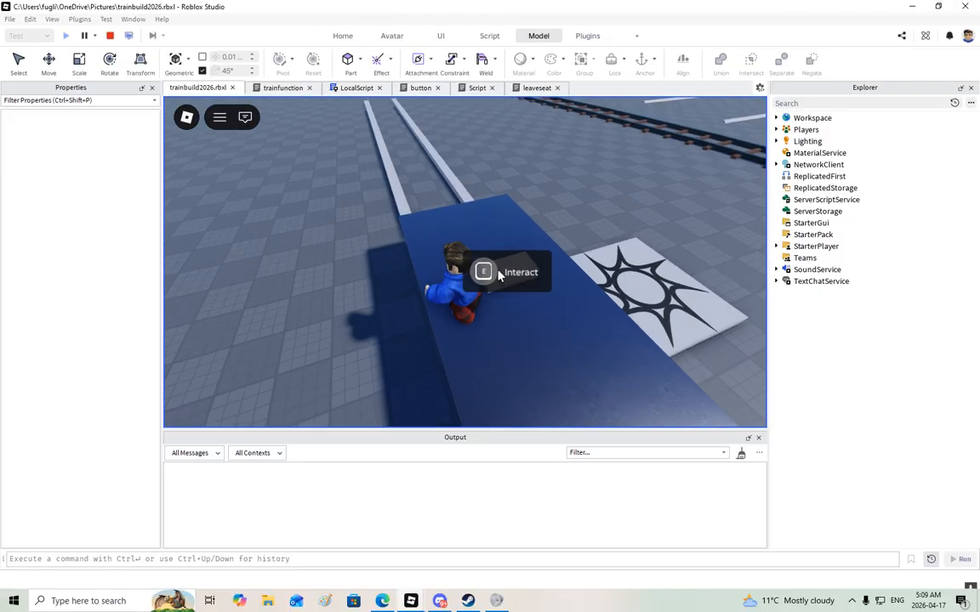
- Take the driver's seat again through its prompt and drive the train forward along the track
key("e")
key("d")
key("w")
right_click_drag(568, 303, 558, 298)
- Leave the driver's seat, walk the character along the train's deck and stop the play test
key("space")
key("w")
key("w")
key("w")
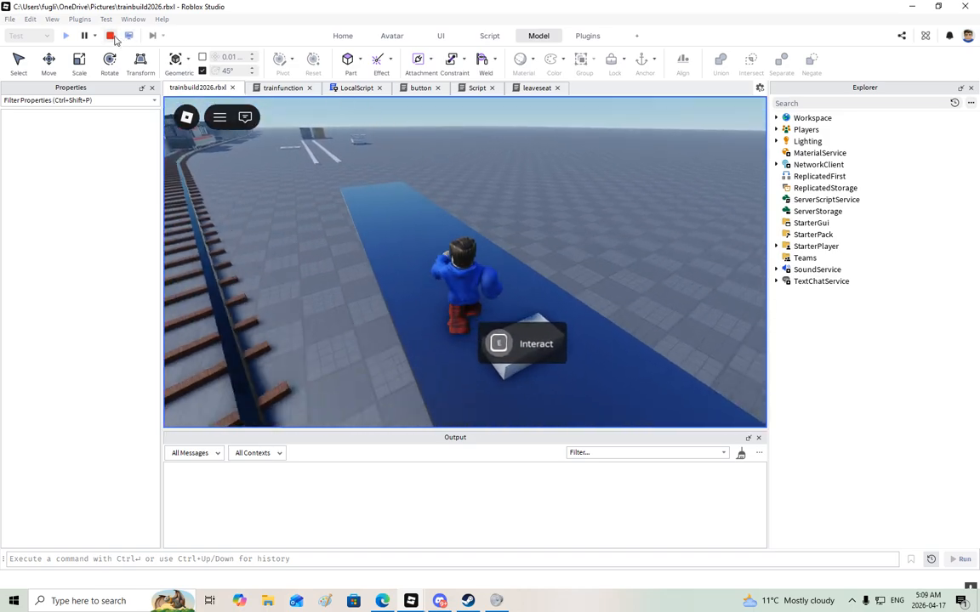
left_click(114, 35)
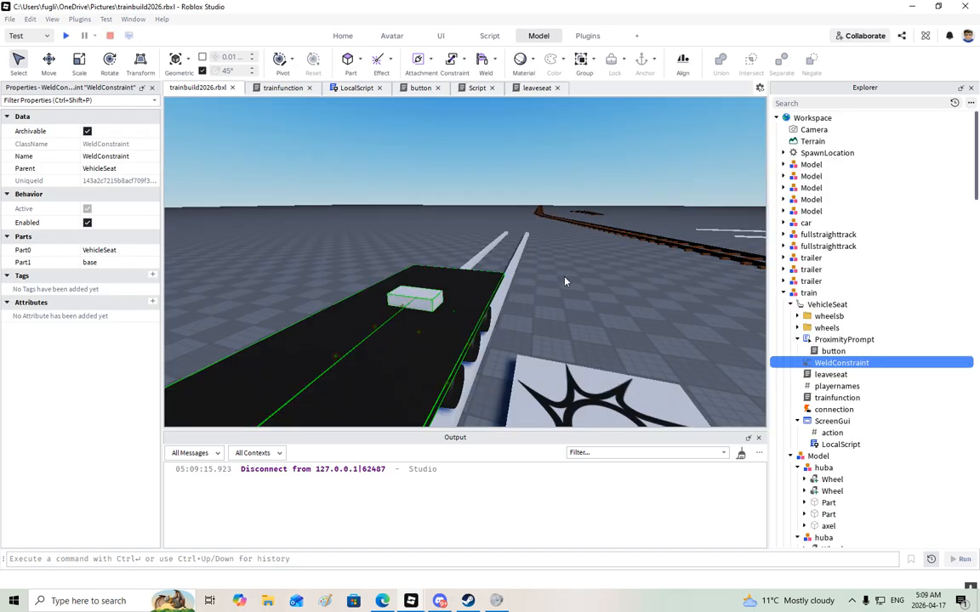
- Start a new play test, climb onto the train and take the driver's seat through its prompt
right_click_drag(575, 281, 574, 282)
key("s")
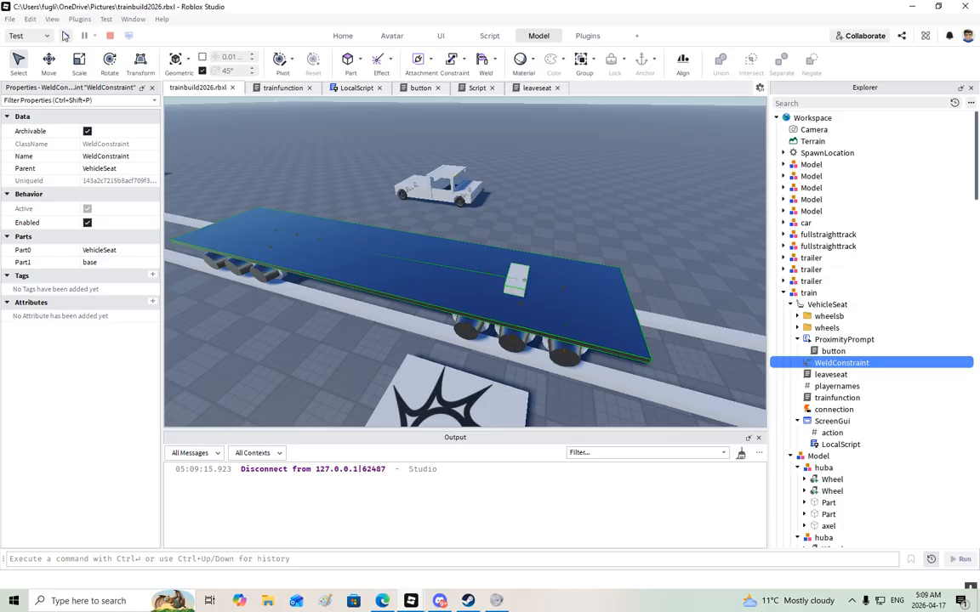
left_click(64, 36)
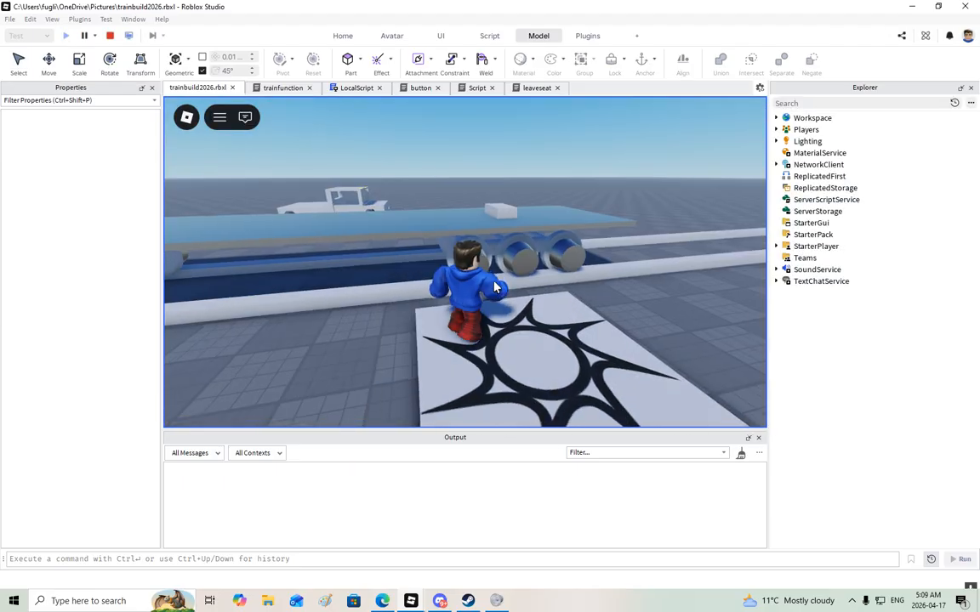
key("w")
key("space")
right_click_drag(458, 296, 457, 296)
key("e")
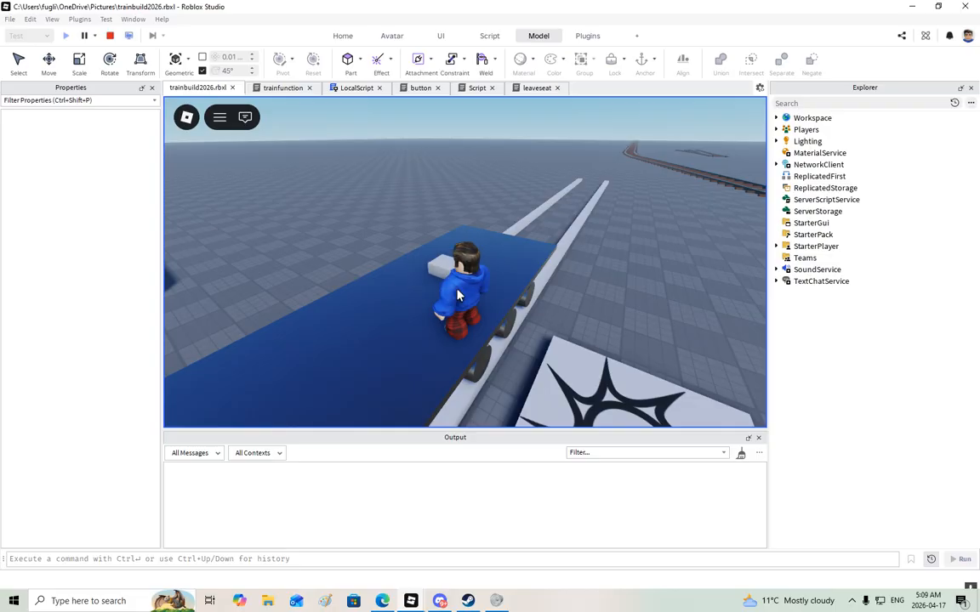
- Try the train's forward and reverse controls from the driver's seat
key("w")
right_click_drag(602, 319, 601, 319)
key("s")
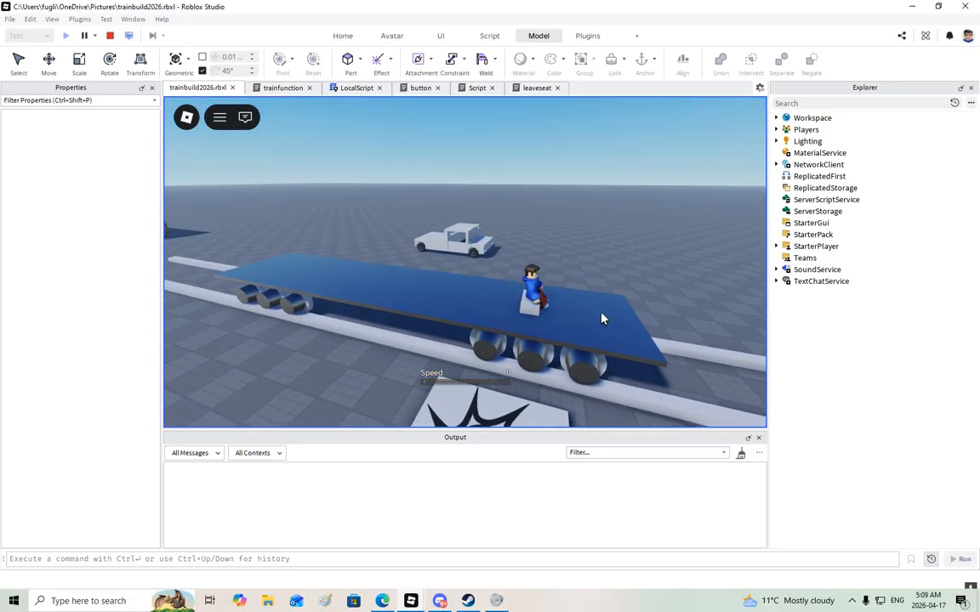
- Leave the driver's seat and try to take it again through its prompt
key("space")
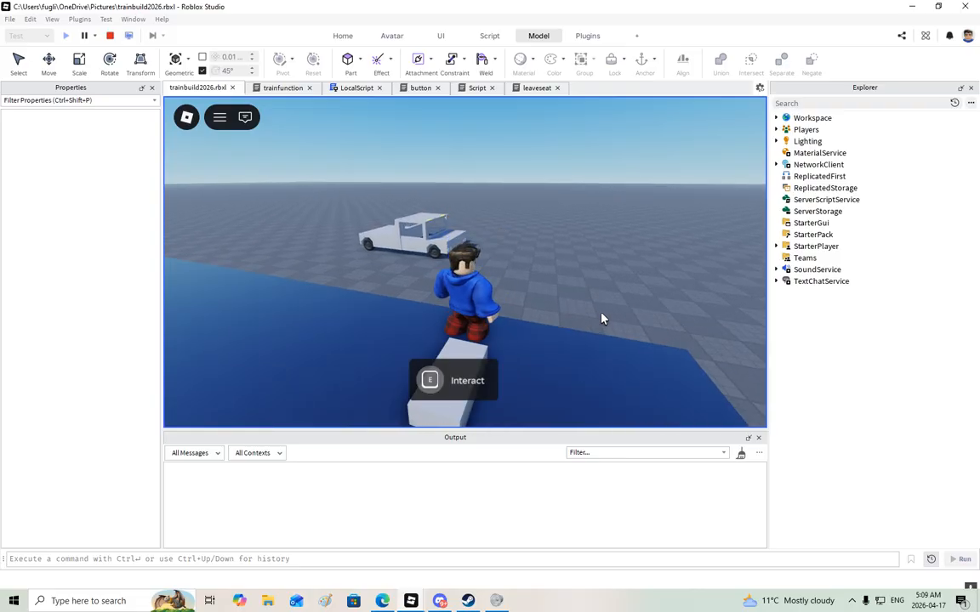
right_click_drag(602, 319, 601, 319)
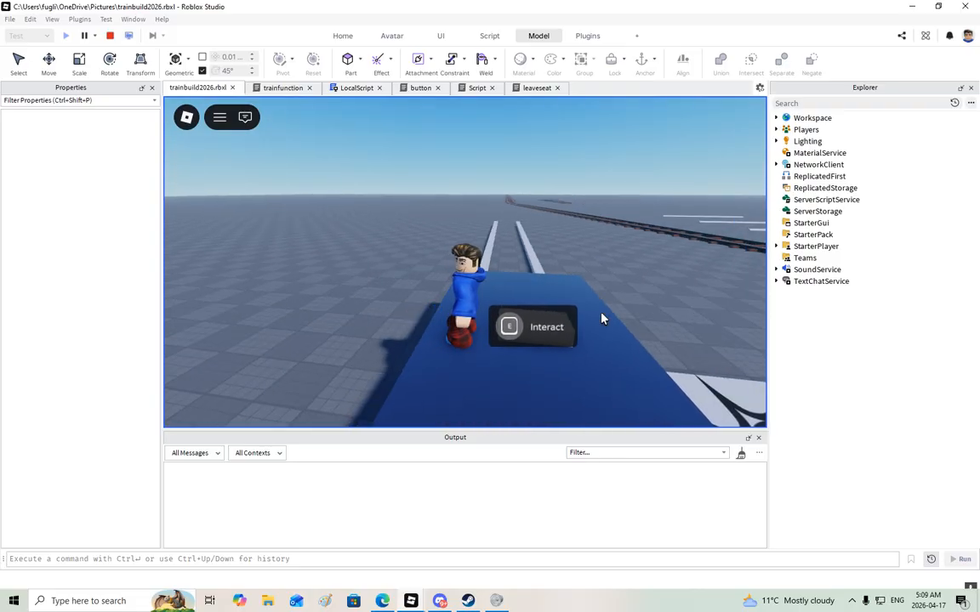
key("e")
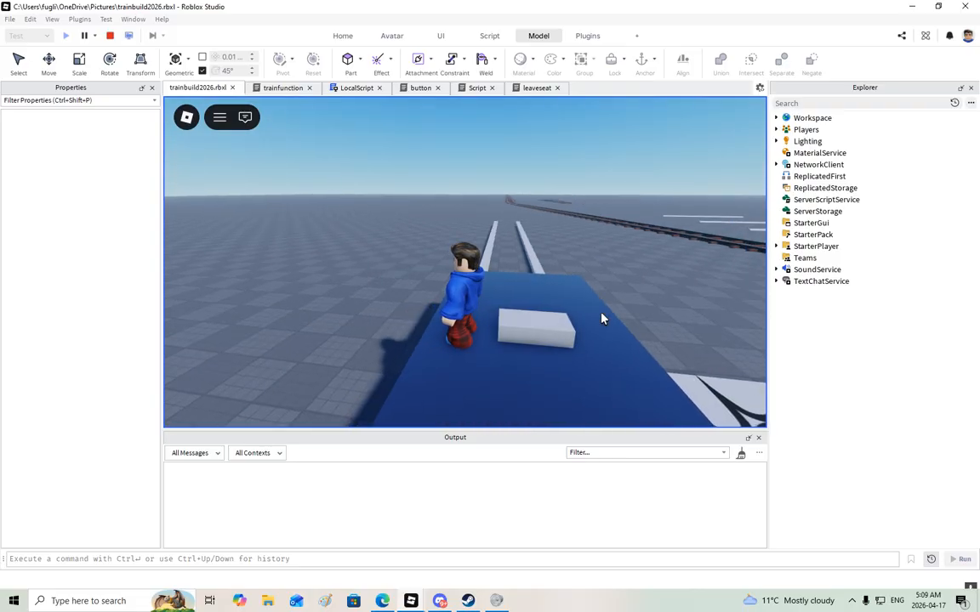
key("w")
key("d")
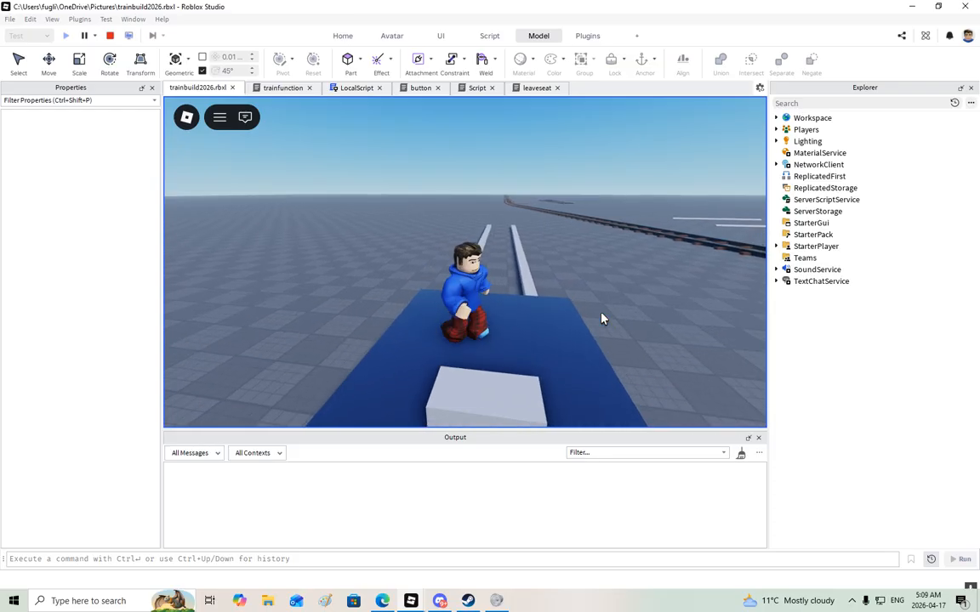
- Walk the character off the train onto the ground beside the rails and stop the play test
key("s")
key("w")
right_click_drag(613, 286, 612, 286)
key("space")
right_click_drag(612, 291, 551, 291)
key("w")
key("w")
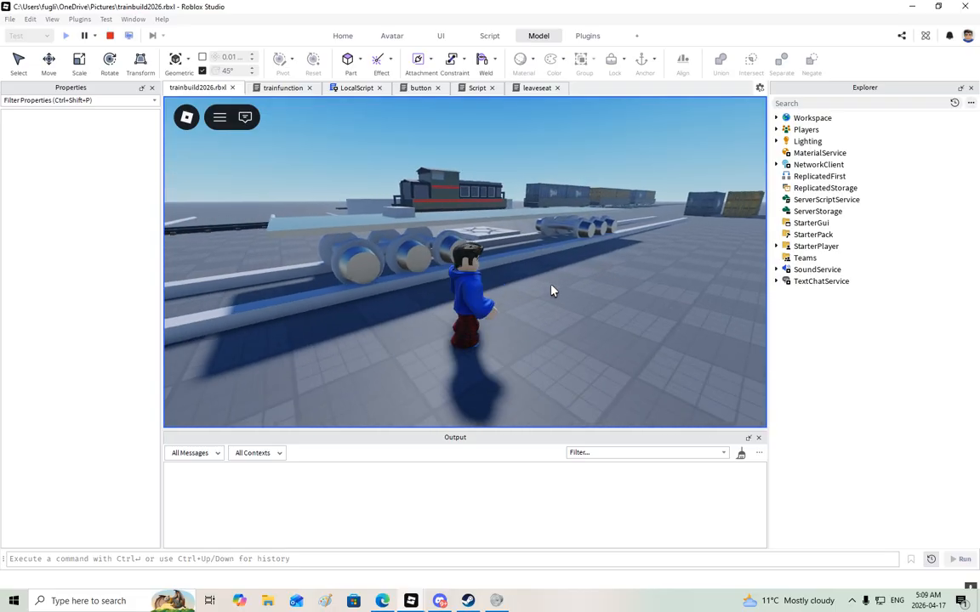
key("s")
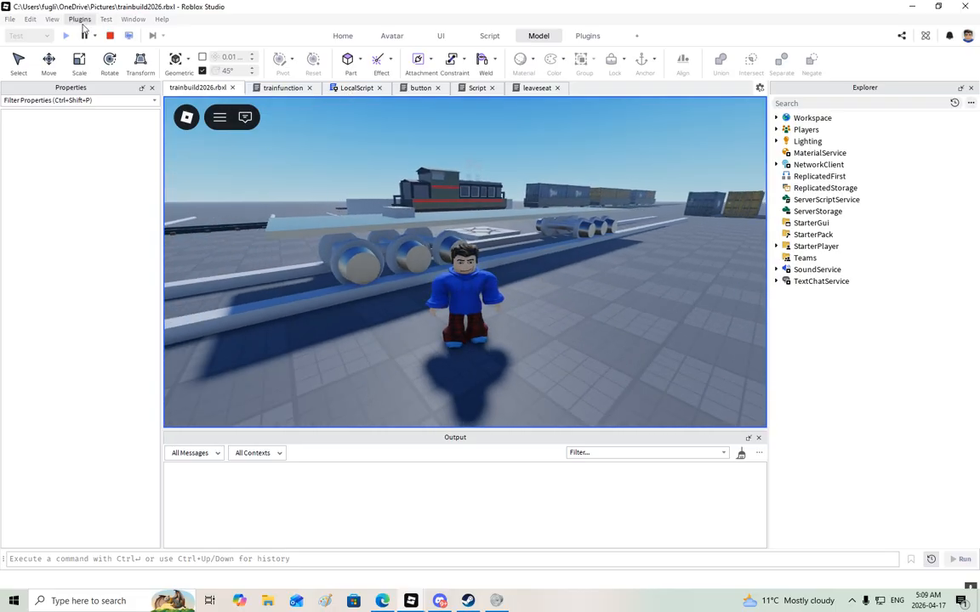
left_click(109, 35)
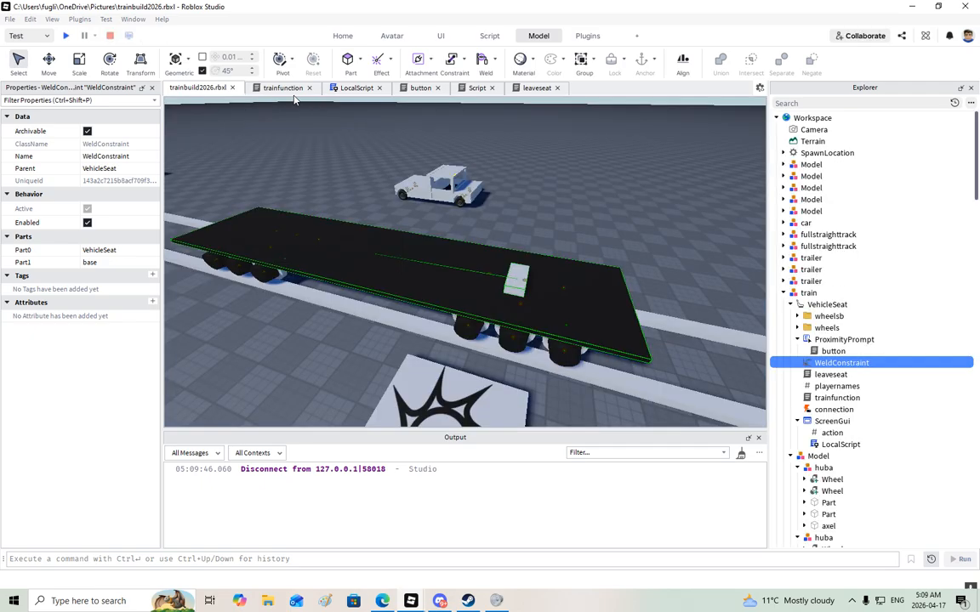
- Review the LocalScript's key input handlers, then inspect the train model in the 3D view
left_click(281, 89)
left_click(354, 88)
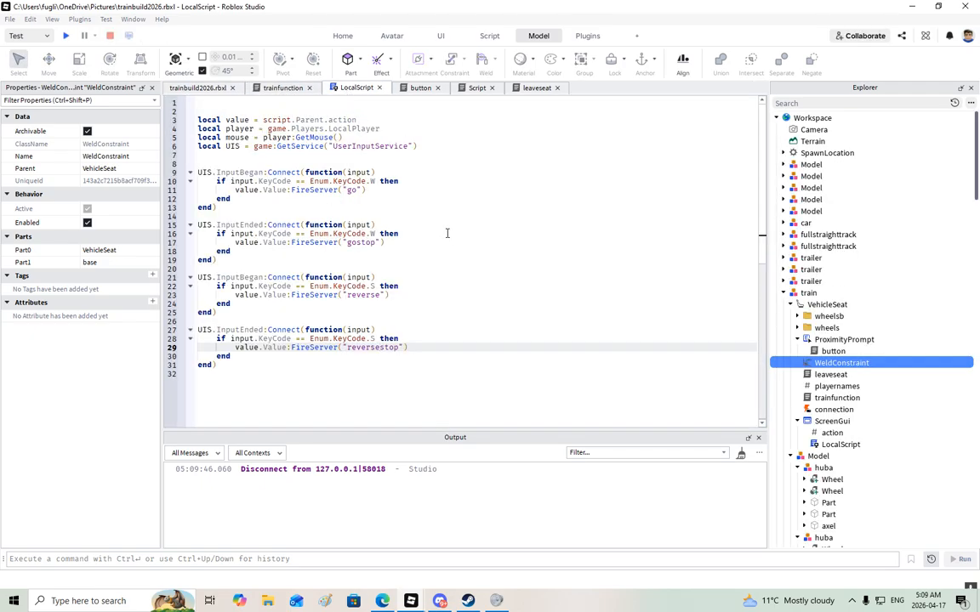
left_click(201, 88)
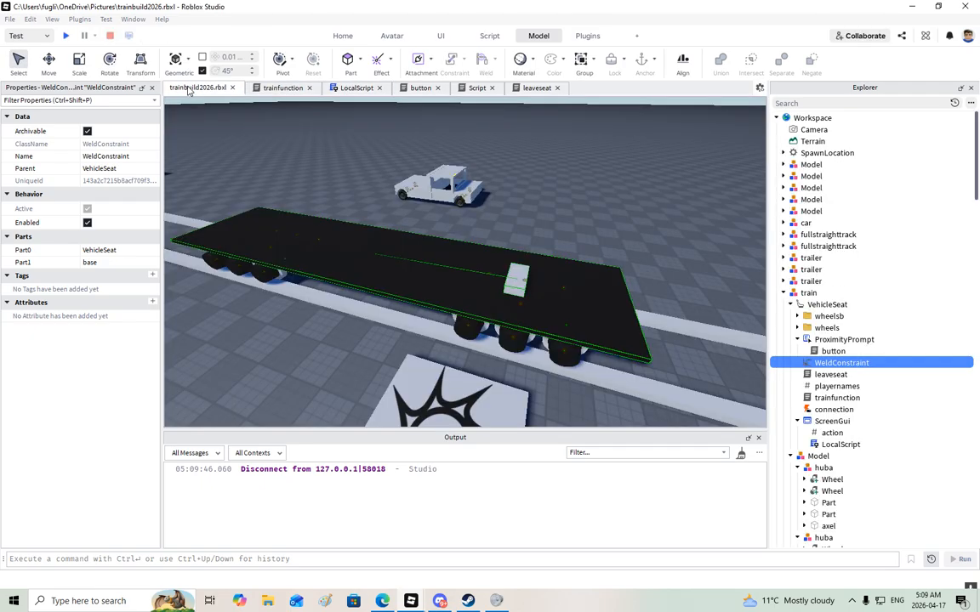
right_click_drag(334, 317, 348, 319)
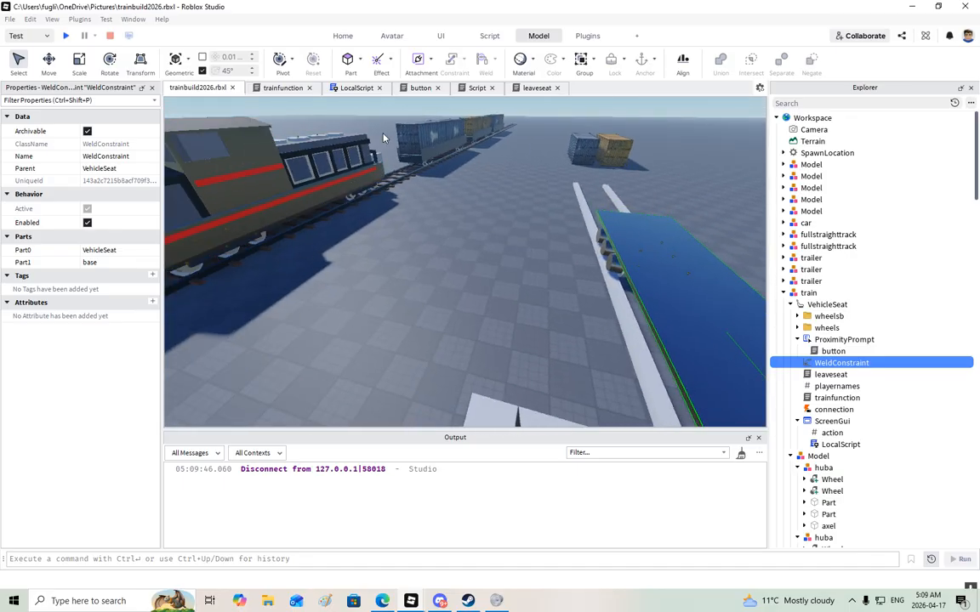
mouse_move(440, 255)
right_mouse_down()
mouse_move(435, 247)
mouse_move(451, 247)
mouse_move(440, 249)
right_mouse_up()
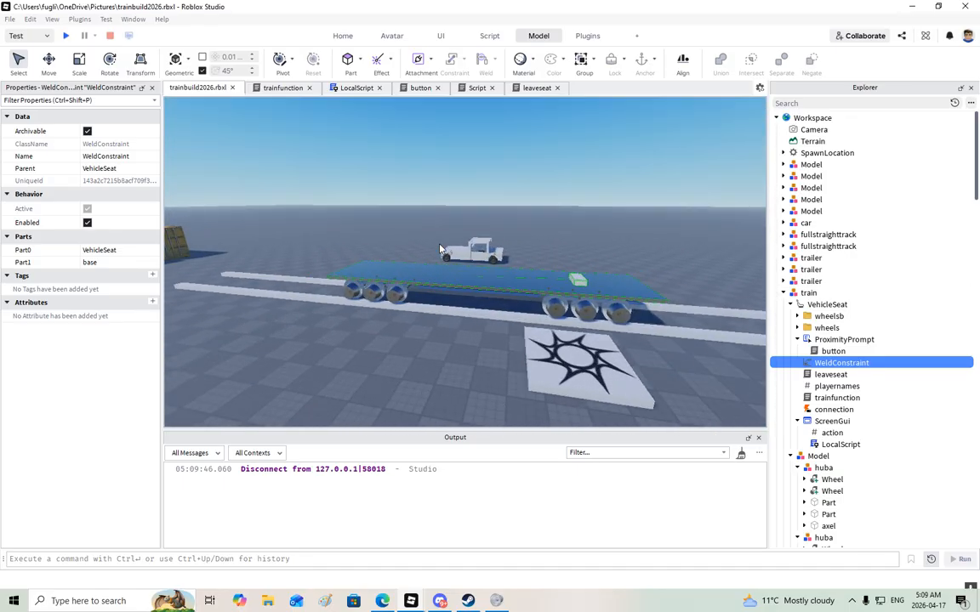
scroll(440, 249, "up", 2)
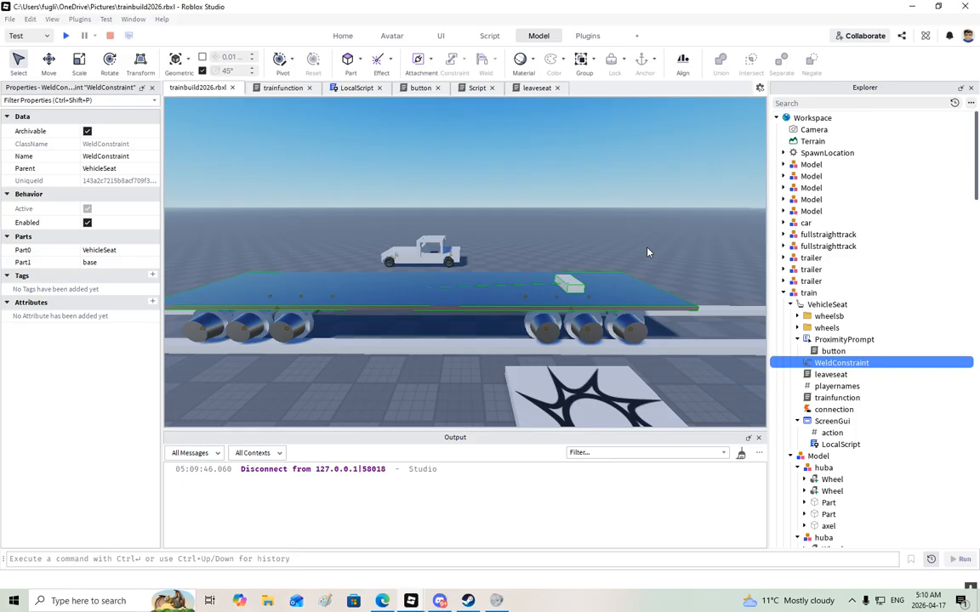
scroll(647, 252, "down", 5)
scroll(582, 252, "up", 4)
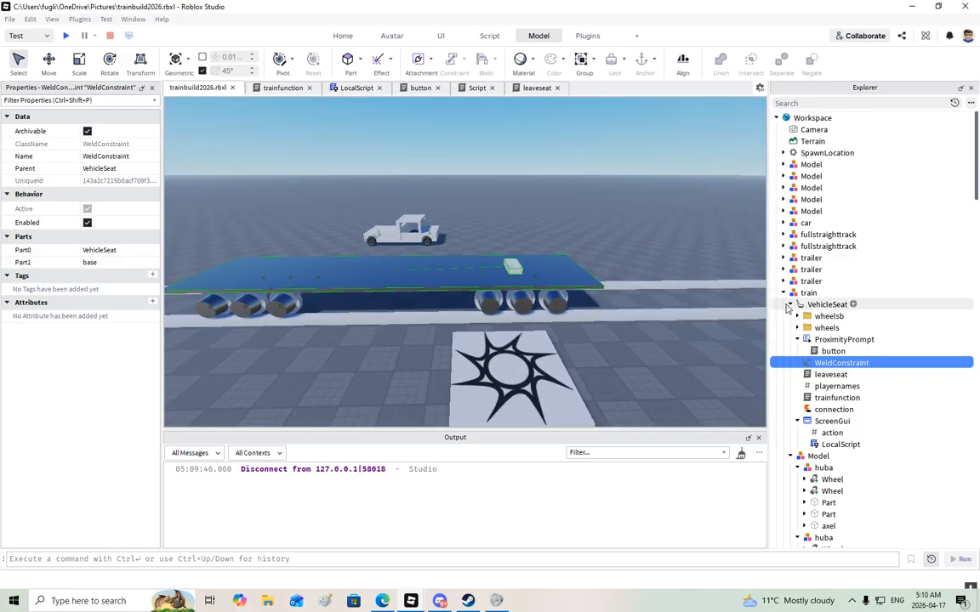
- Move the ScreenGui with its action value and LocalScript from the train's VehicleSeat into StarterGui
right_click(824, 422)
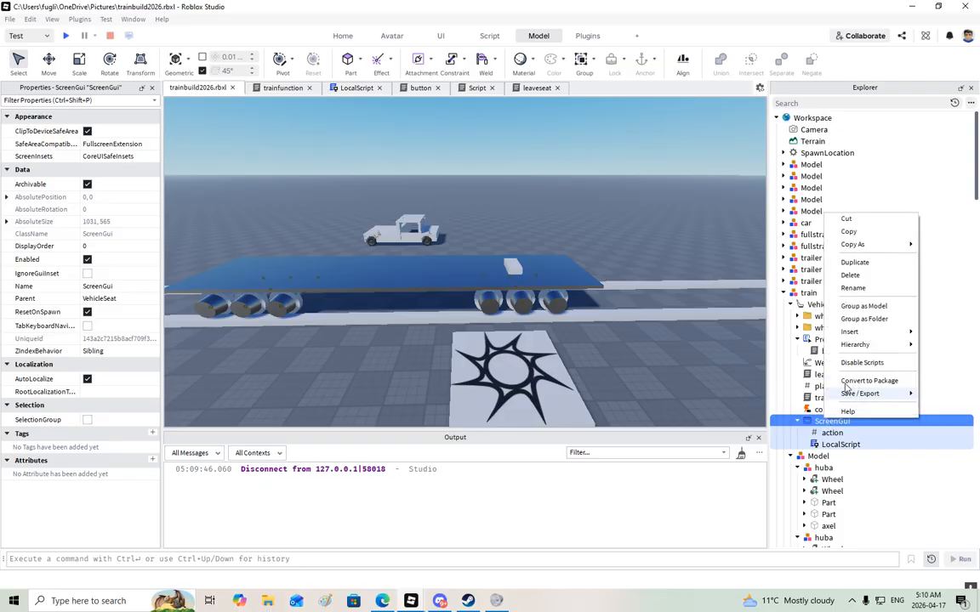
mouse_move(857, 334)
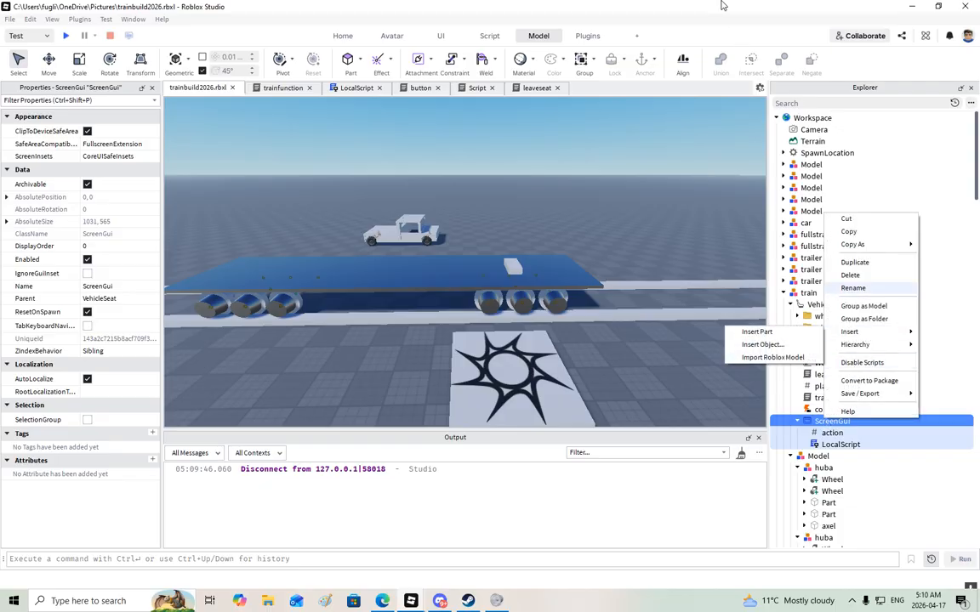
left_click(851, 288)
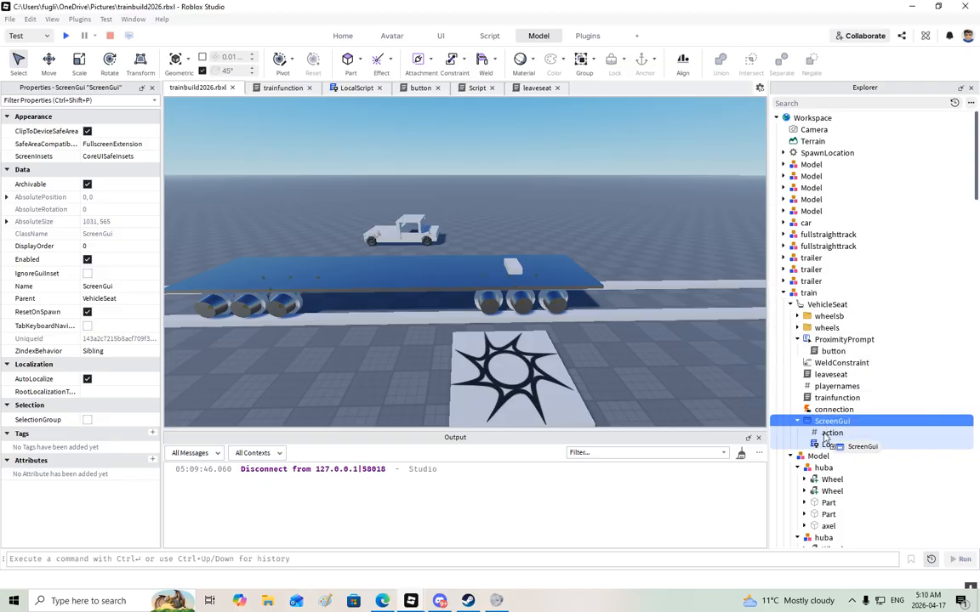
scroll(824, 438, "down", 20)
scroll(825, 438, "down", 15)
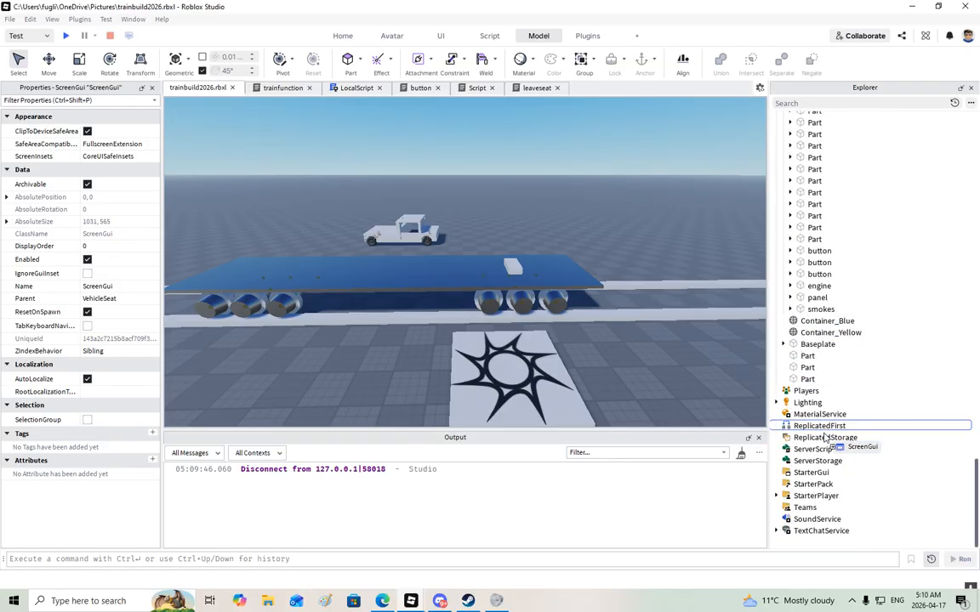
mouse_move(804, 453)
left_mouse_down()
mouse_move(804, 509)
mouse_move(808, 472)
left_mouse_up()
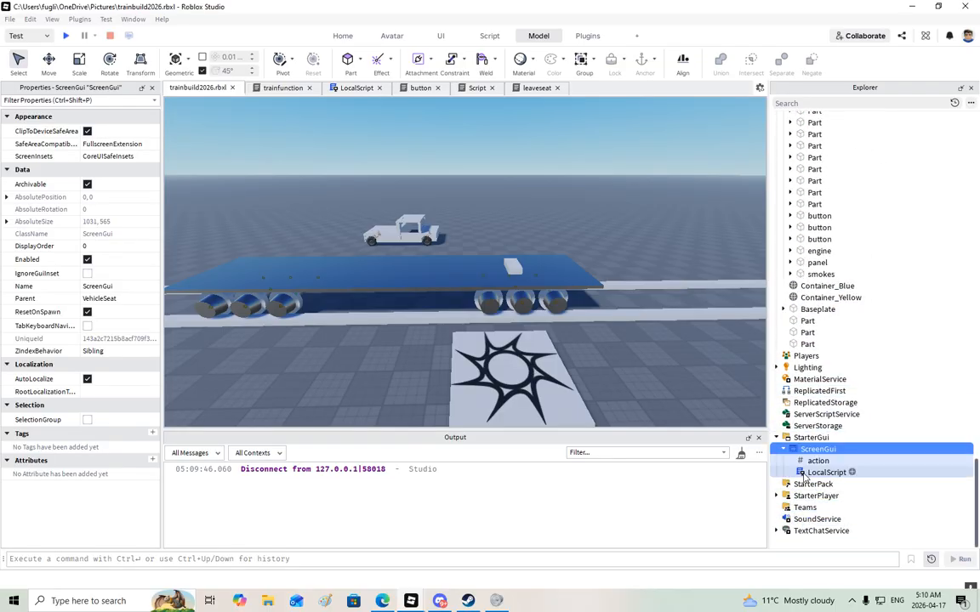
- Insert a Frame into the ScreenGui and position it in the lower part of the screen, left of centre
right_click(809, 454)
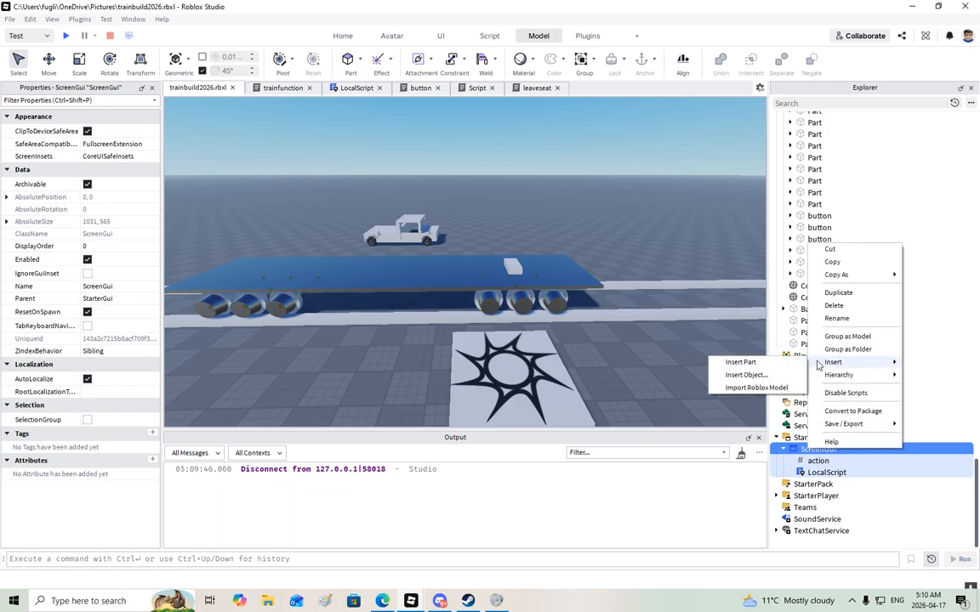
left_click(759, 380)
type("frame")
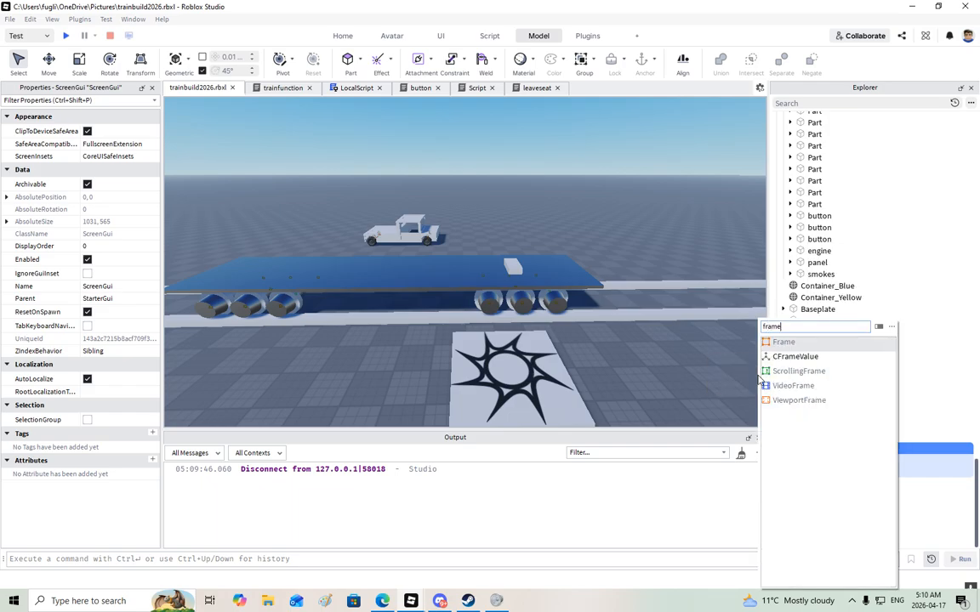
key("Return")
left_click_drag(230, 133, 379, 356)
- Move the ScreenGui with its new Frame from StarterGui back into the train's VehicleSeat
left_click_drag(804, 451, 822, 169)
scroll(806, 344, "up", 14)
scroll(807, 345, "up", 12)
scroll(807, 344, "up", 1)
scroll(808, 343, "up", 10)
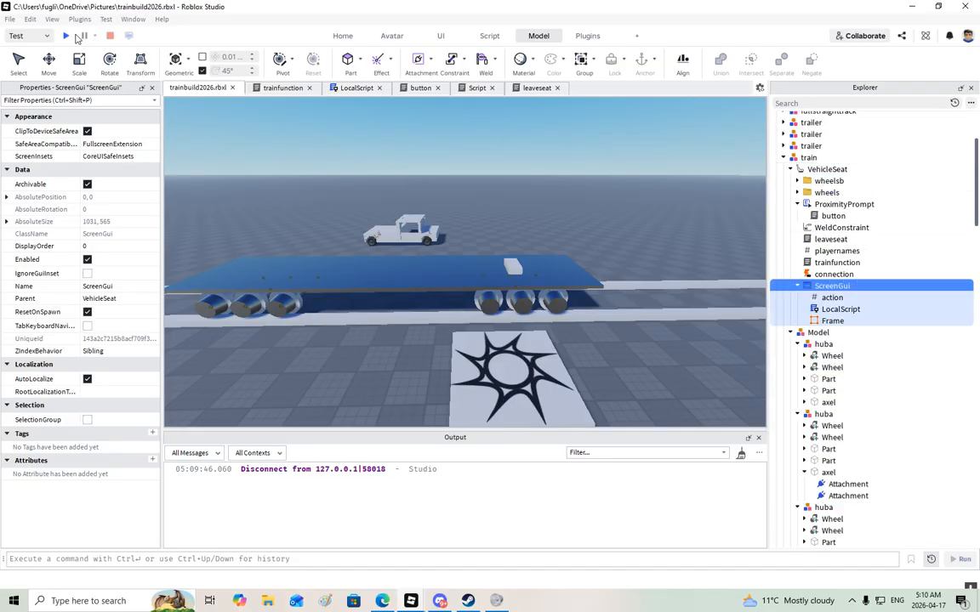
- Run a play test, board the train and trigger the seat prompt to check the Frame, then stop the test
left_click(64, 36)
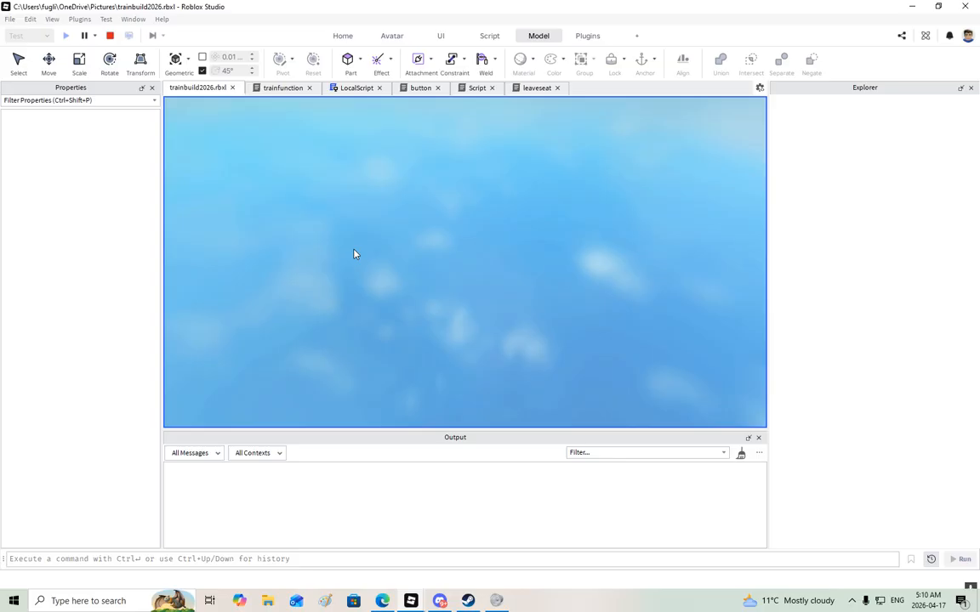
key("w")
key("space")
right_click_drag(428, 270, 436, 269)
key("e")
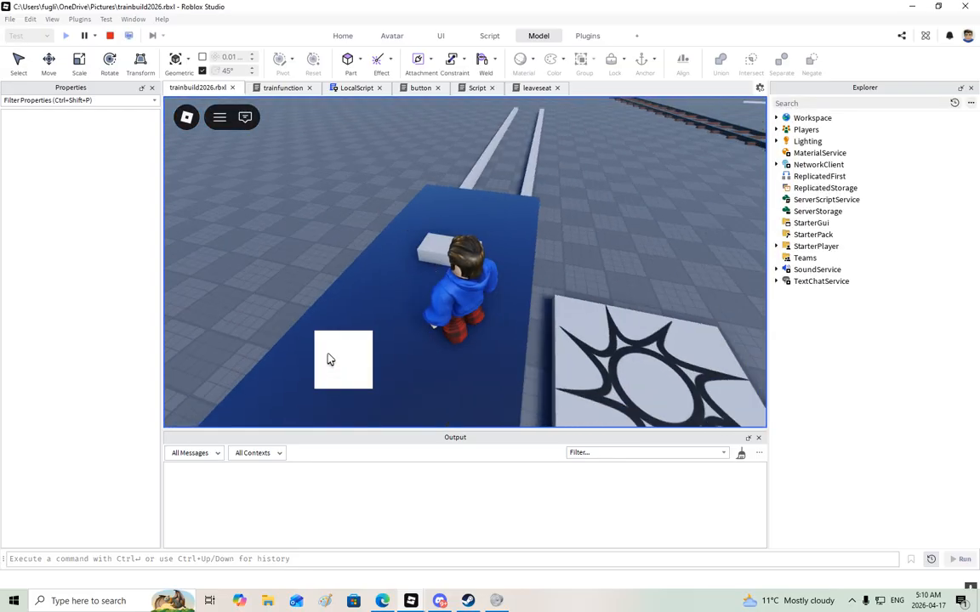
left_click(110, 36)
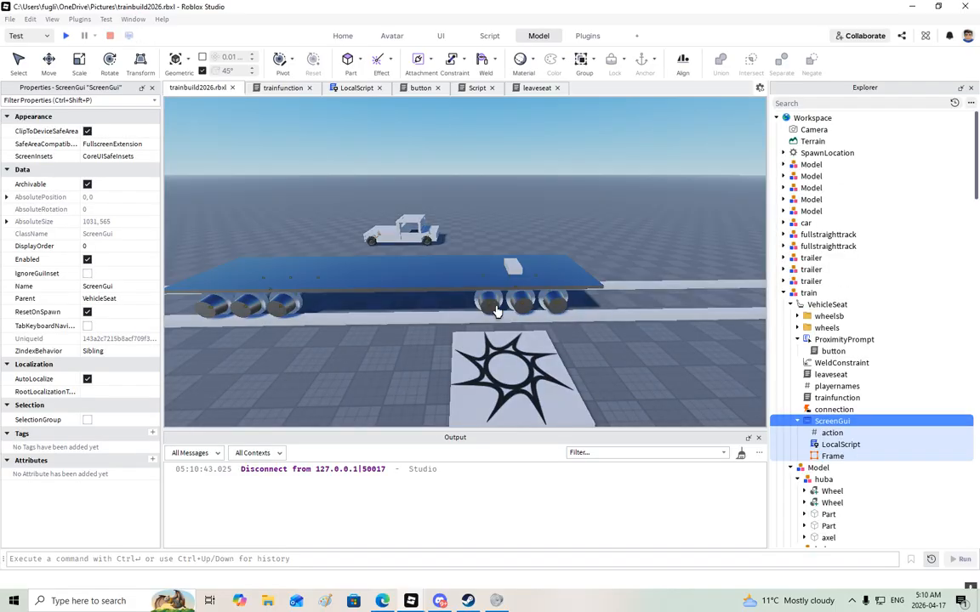
right_click_drag(497, 313, 589, 288)
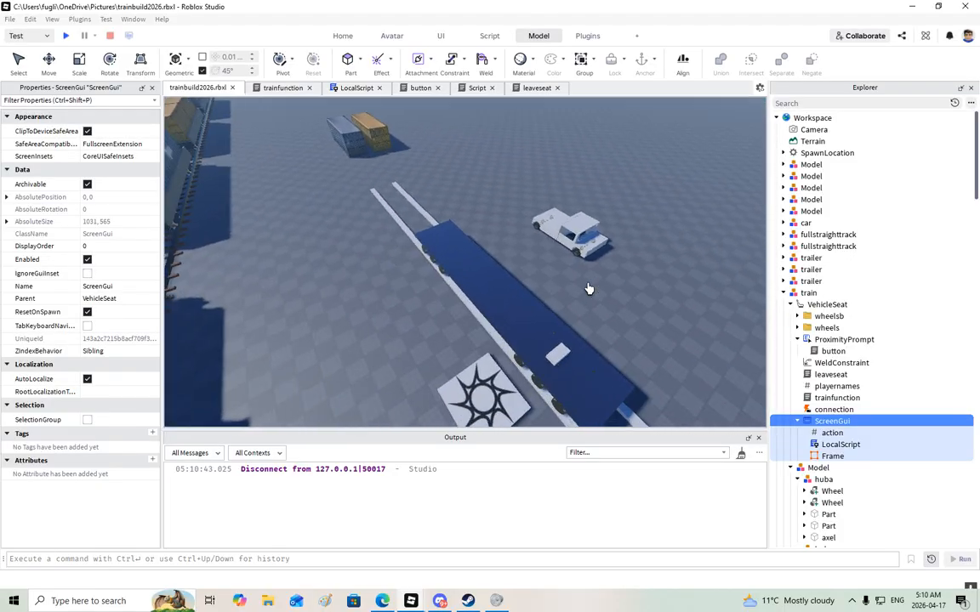
right_click_drag(428, 252, 348, 298)
key("w")
key("a")
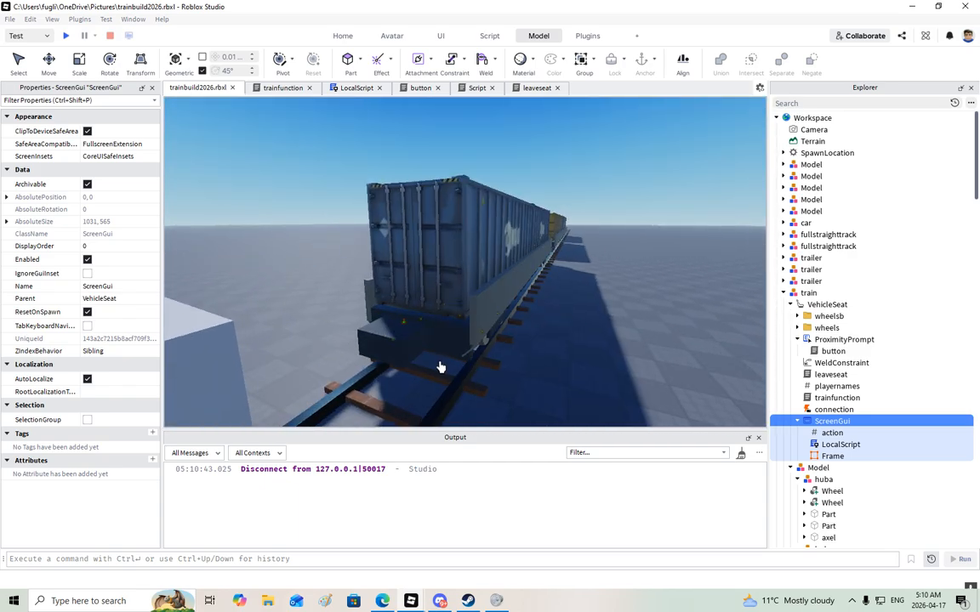
right_click_drag(444, 344, 437, 344)
key("a")
right_click_drag(464, 298, 464, 297)
key("w")
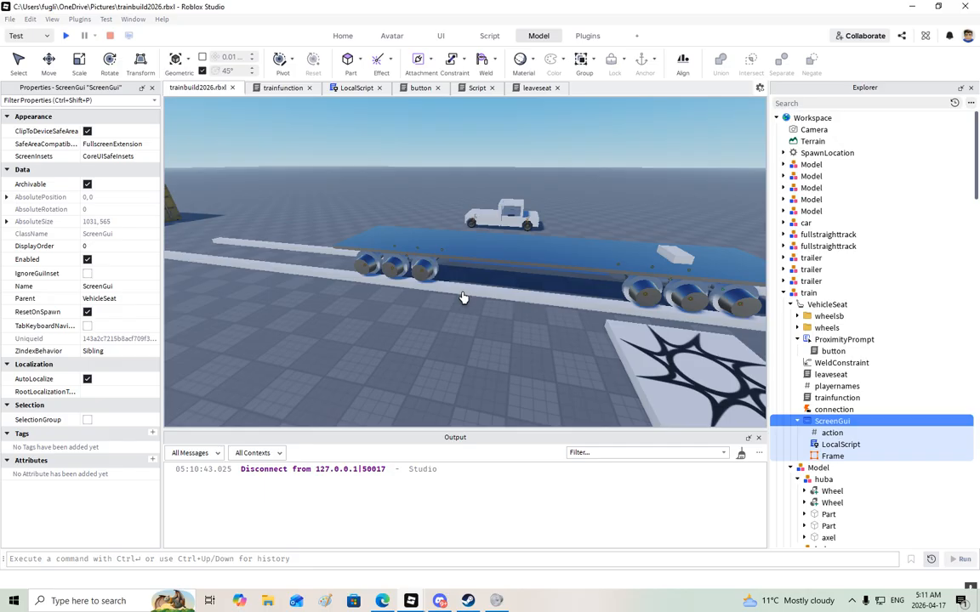
- Save the place with the updated train to its existing file, trainbuild2026.rbxl
left_click(9, 17)
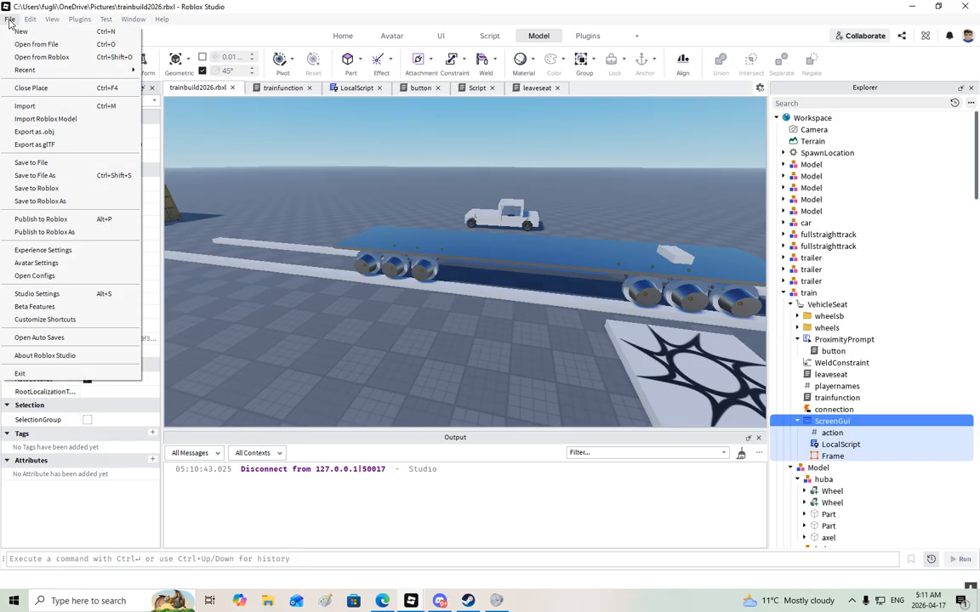
left_click(38, 152)
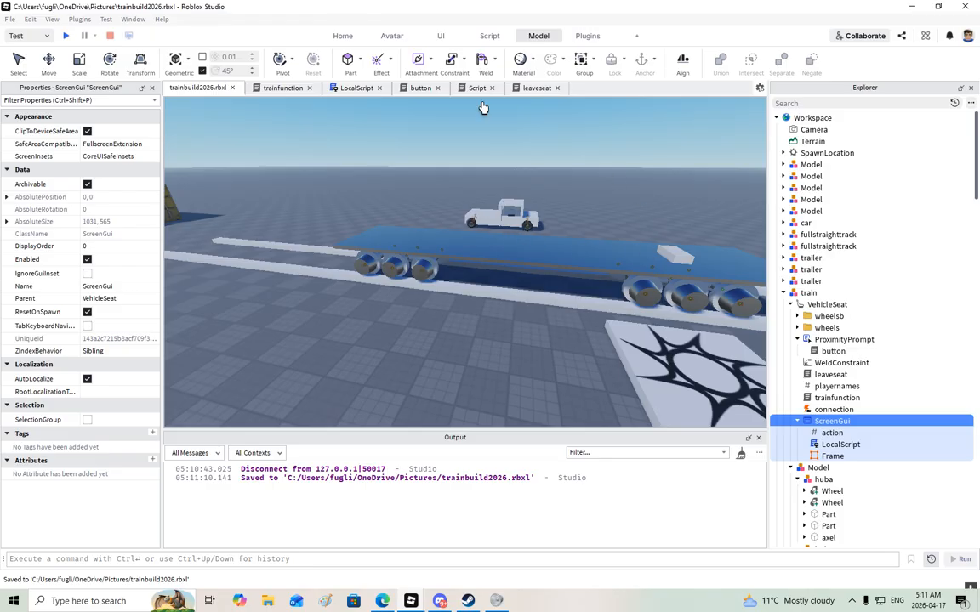
right_click_drag(339, 204, 324, 171)
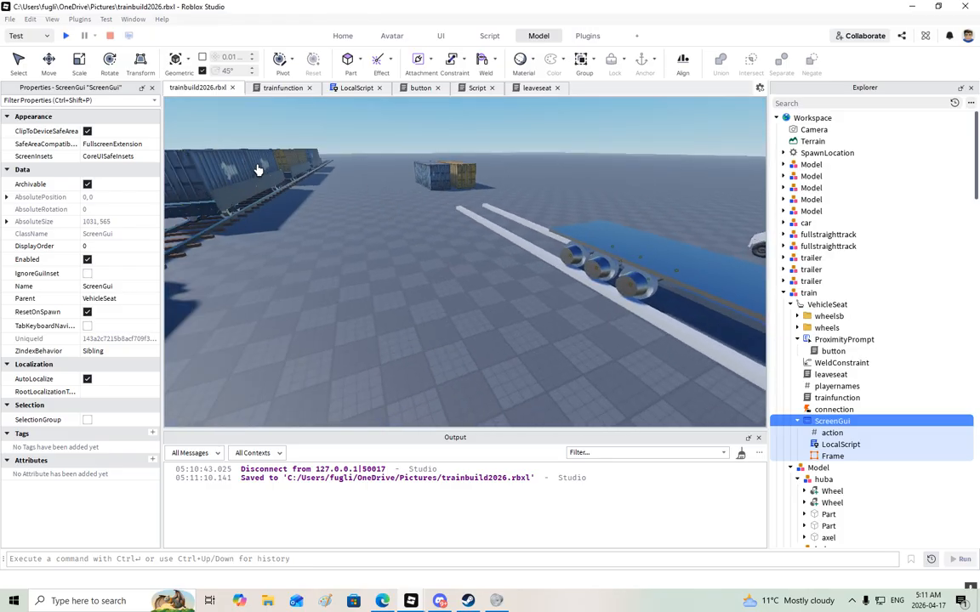
right_click_drag(379, 182, 456, 290)
key("s")
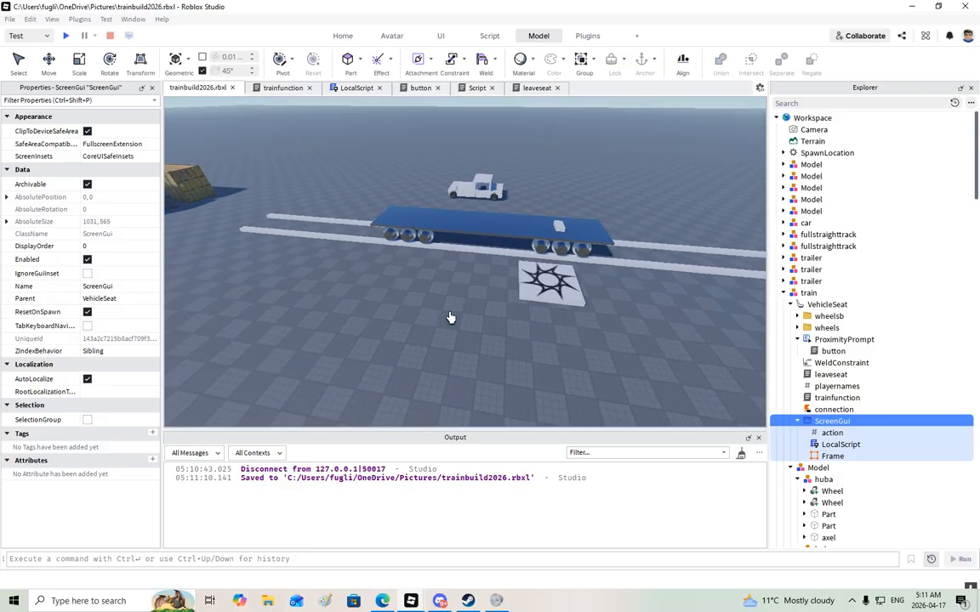
right_click_drag(452, 315, 459, 324)
key("w")
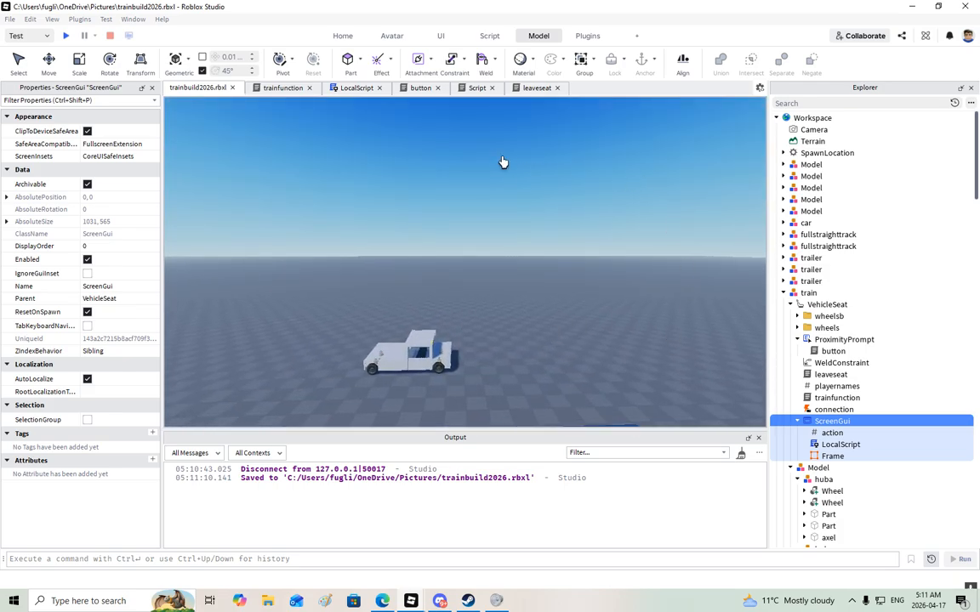
right_click_drag(506, 189, 485, 217)
key("s")
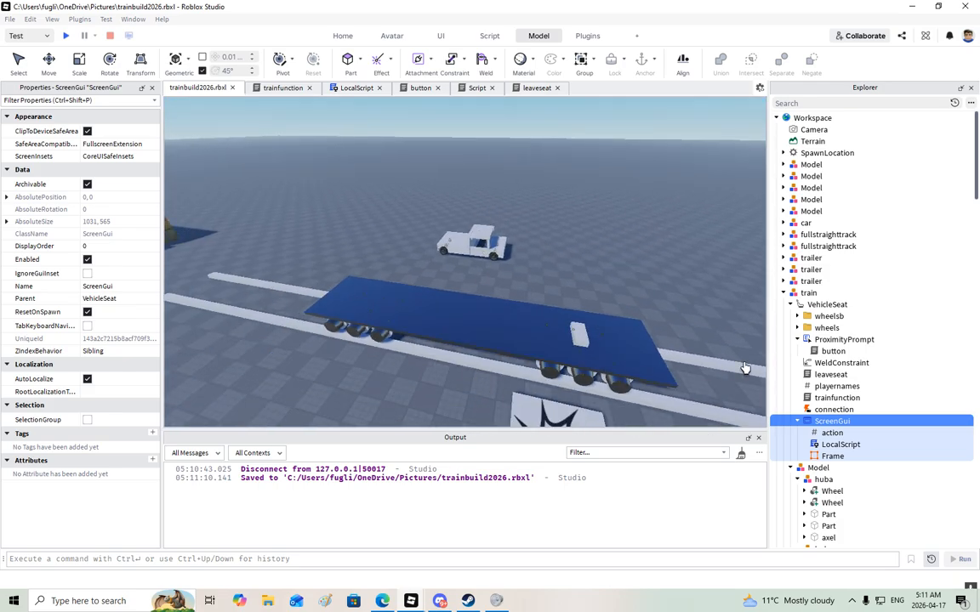
- Select the train model in the Workspace and focus the view on it to inspect it
left_click(808, 292)
key("f")
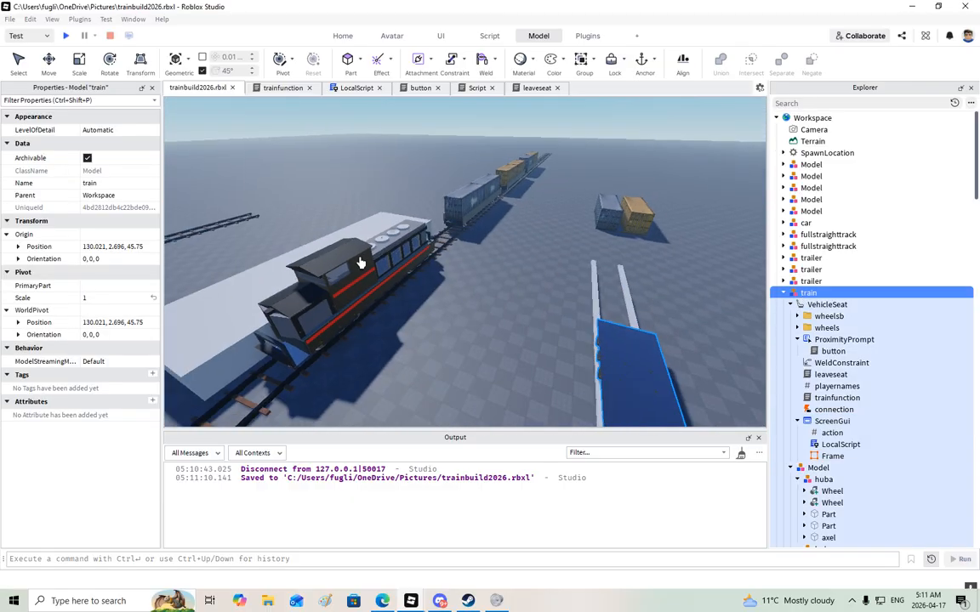
right_click_drag(572, 286, 576, 287)
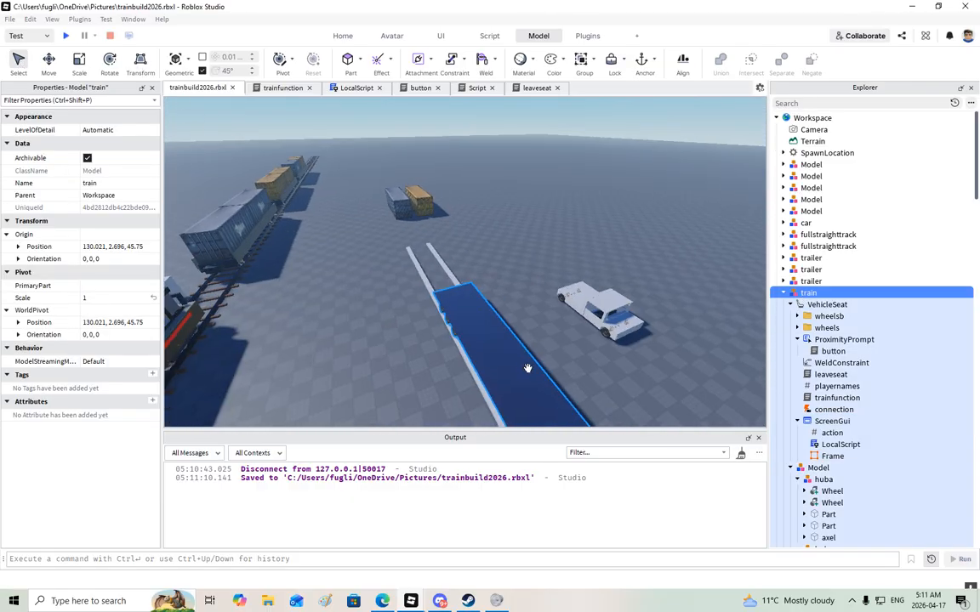
key("alt+z")
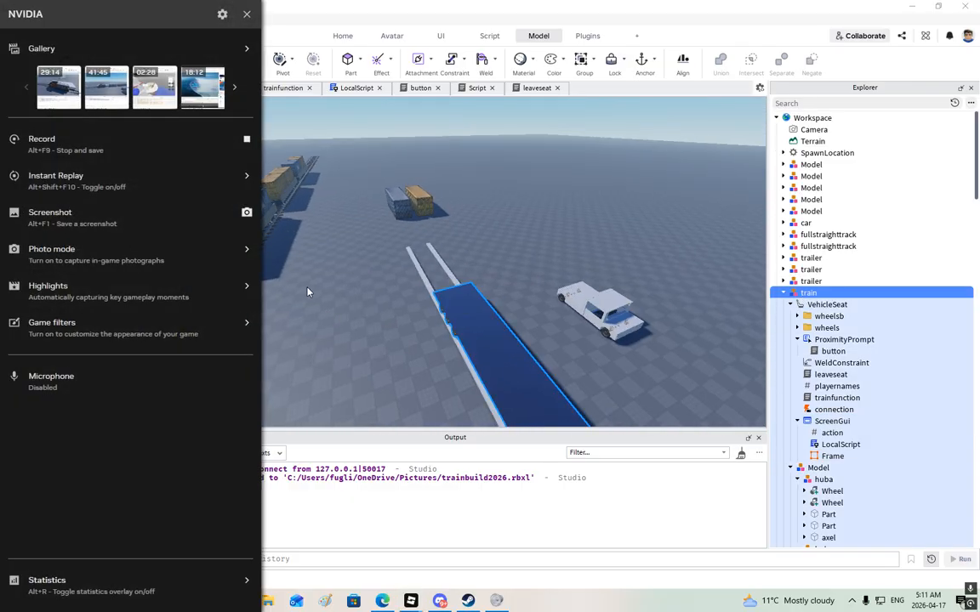